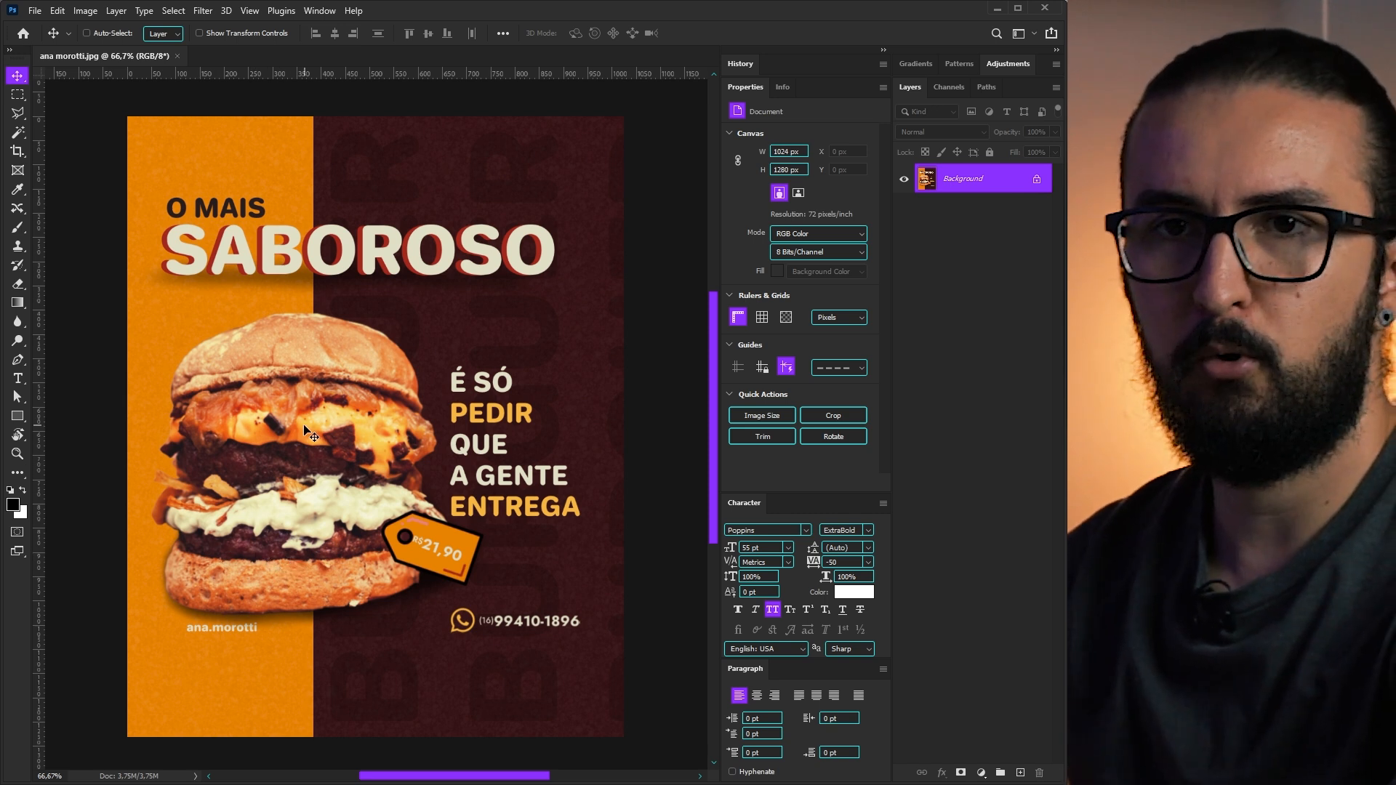
- Add horizontal margin guides, measuring them with a temporary rectangle that is then deleted
{"action": "left_click_drag", "start_coordinate": [418, 74], "coordinate": [423, 737]}
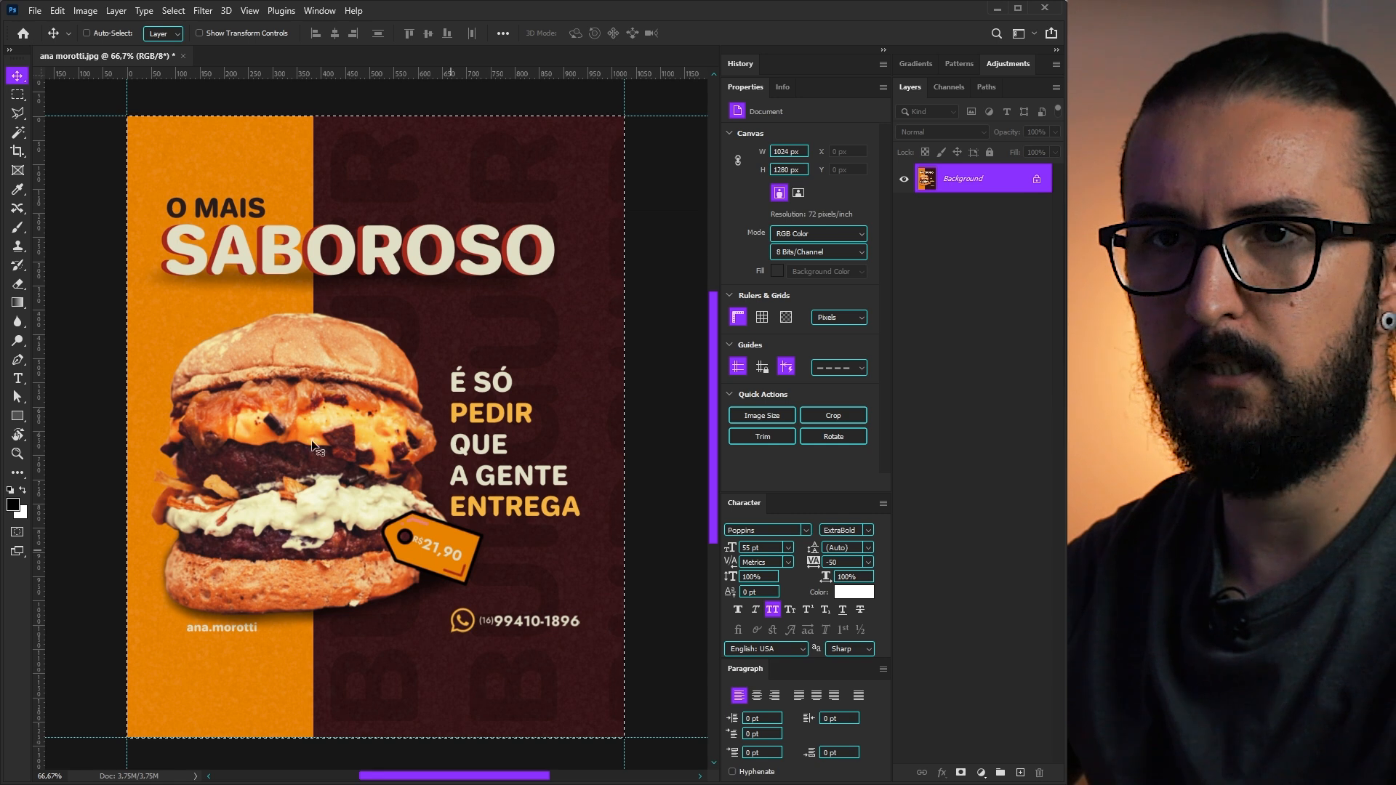
{"action": "key", "text": "u"}
{"action": "left_click_drag", "start_coordinate": [126, 236], "coordinate": [627, 737]}
{"action": "key", "text": "v"}
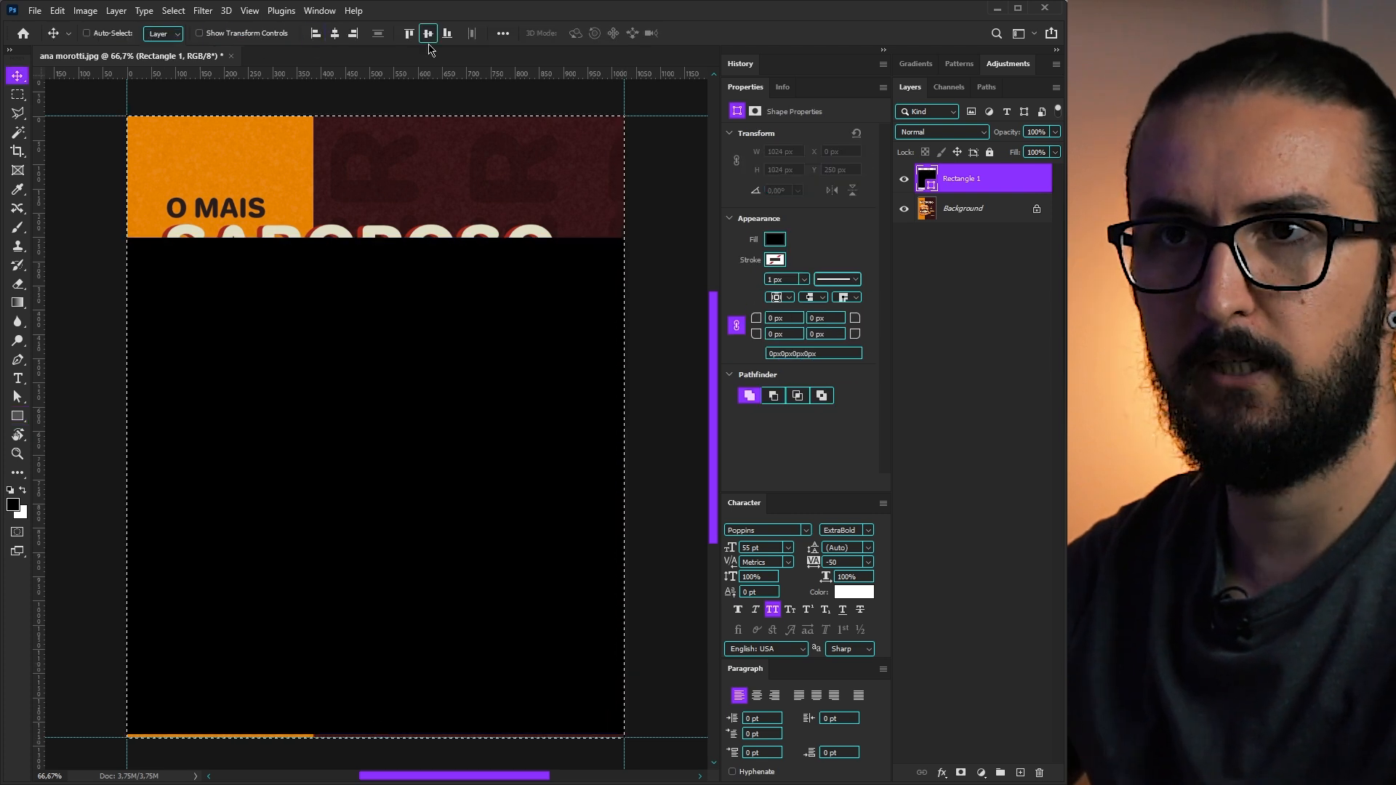
{"action": "left_click", "coordinate": [427, 35]}
{"action": "left_click_drag", "start_coordinate": [401, 74], "coordinate": [383, 177]}
{"action": "left_click_drag", "start_coordinate": [368, 78], "coordinate": [382, 676]}
{"action": "key", "text": "Delete"}
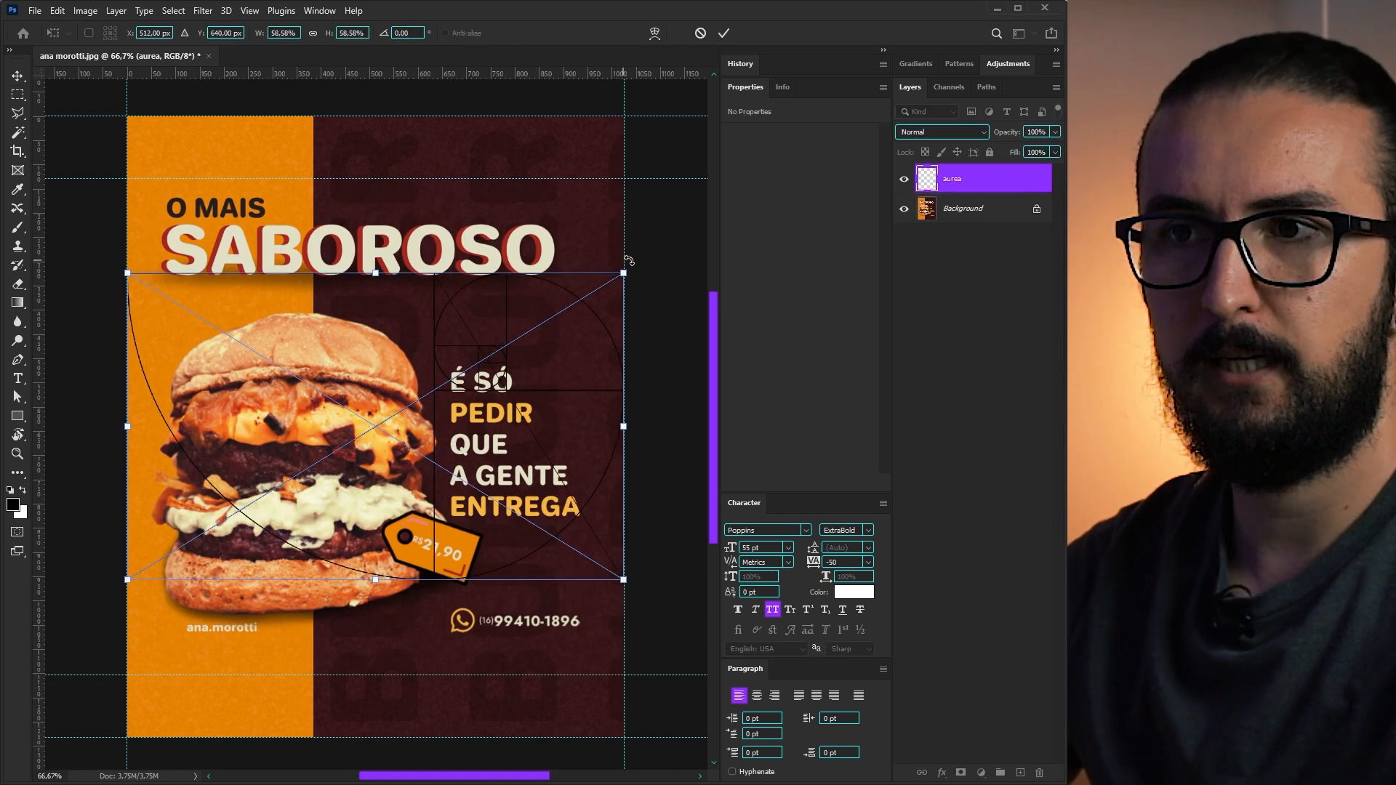
- Rotate the aurea golden-spiral overlay 180° and move it up over the poster
{"action": "left_click_drag", "start_coordinate": [629, 260], "coordinate": [368, 633]}
{"action": "left_click_drag", "start_coordinate": [308, 401], "coordinate": [355, 402]}
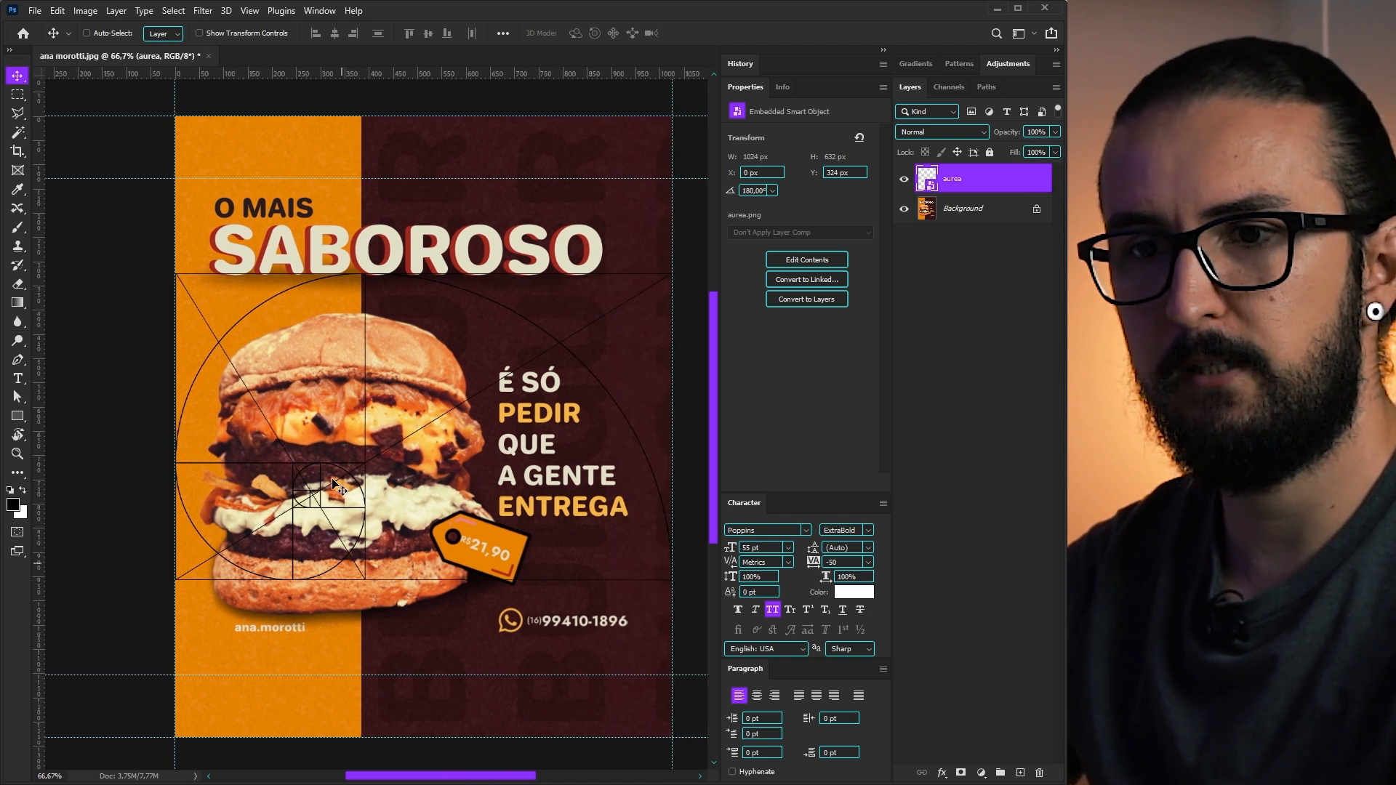
{"action": "left_click_drag", "start_coordinate": [419, 430], "coordinate": [417, 273]}
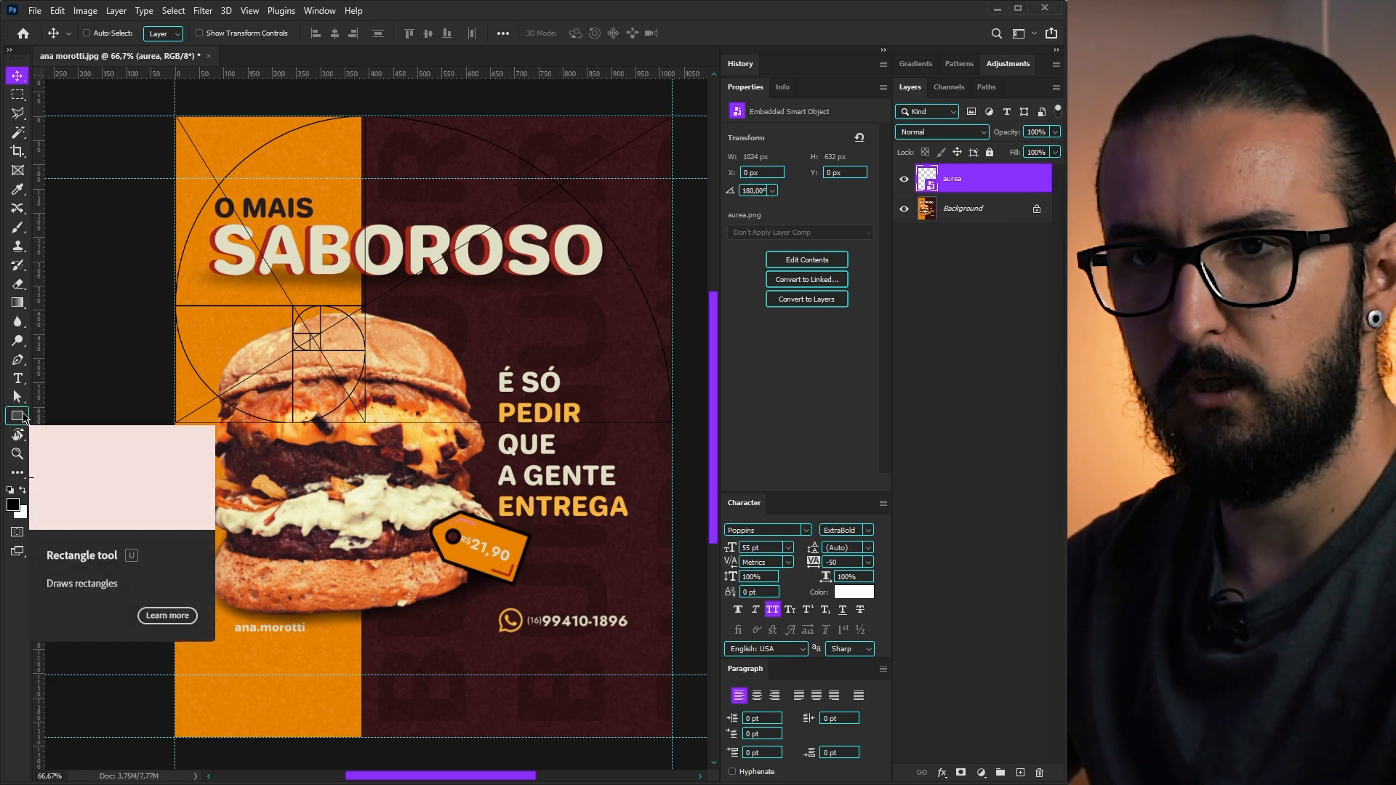
- Draw a tall rectangle over the left part, place it below the spiral, and fill it orange
{"action": "left_click", "coordinate": [16, 418]}
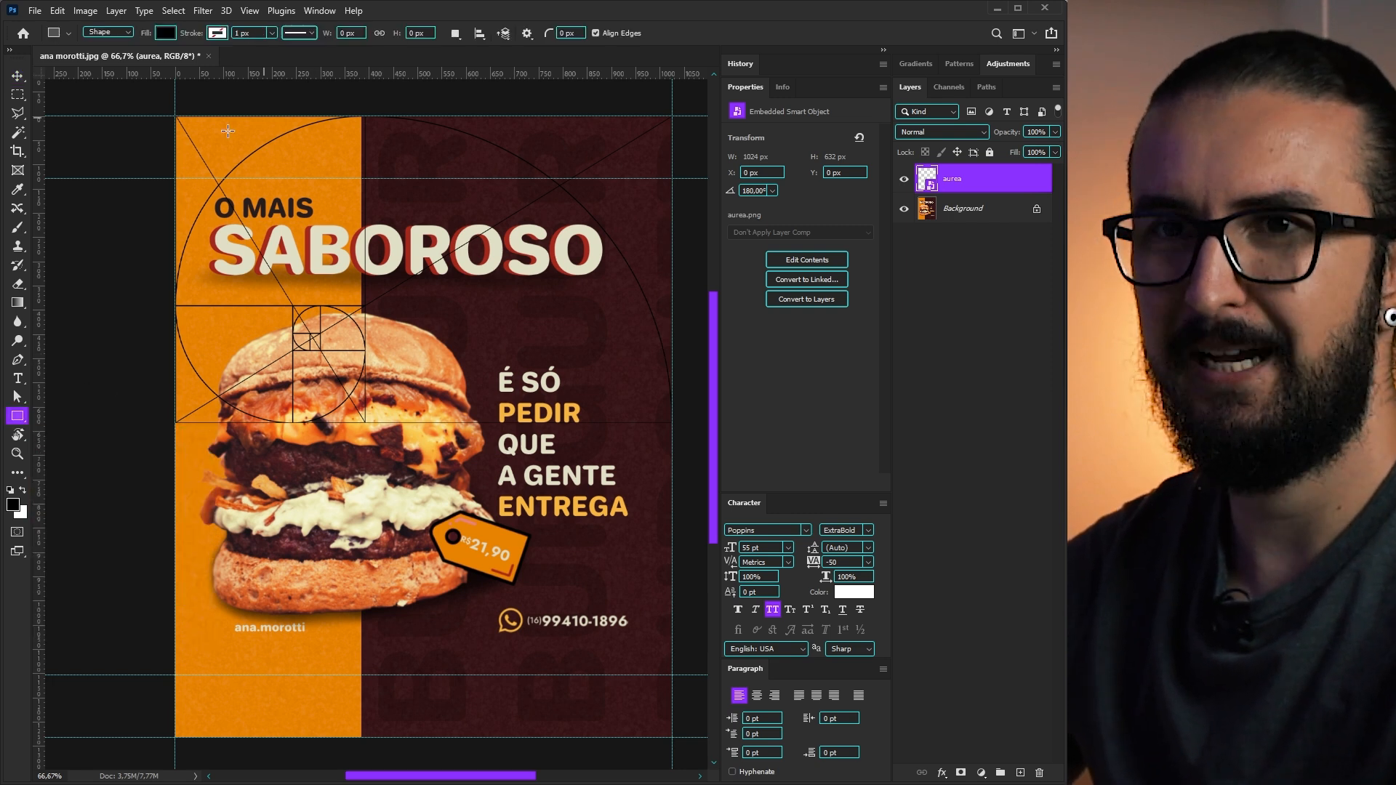
{"action": "left_click_drag", "start_coordinate": [177, 118], "coordinate": [366, 737]}
{"action": "key", "text": "v"}
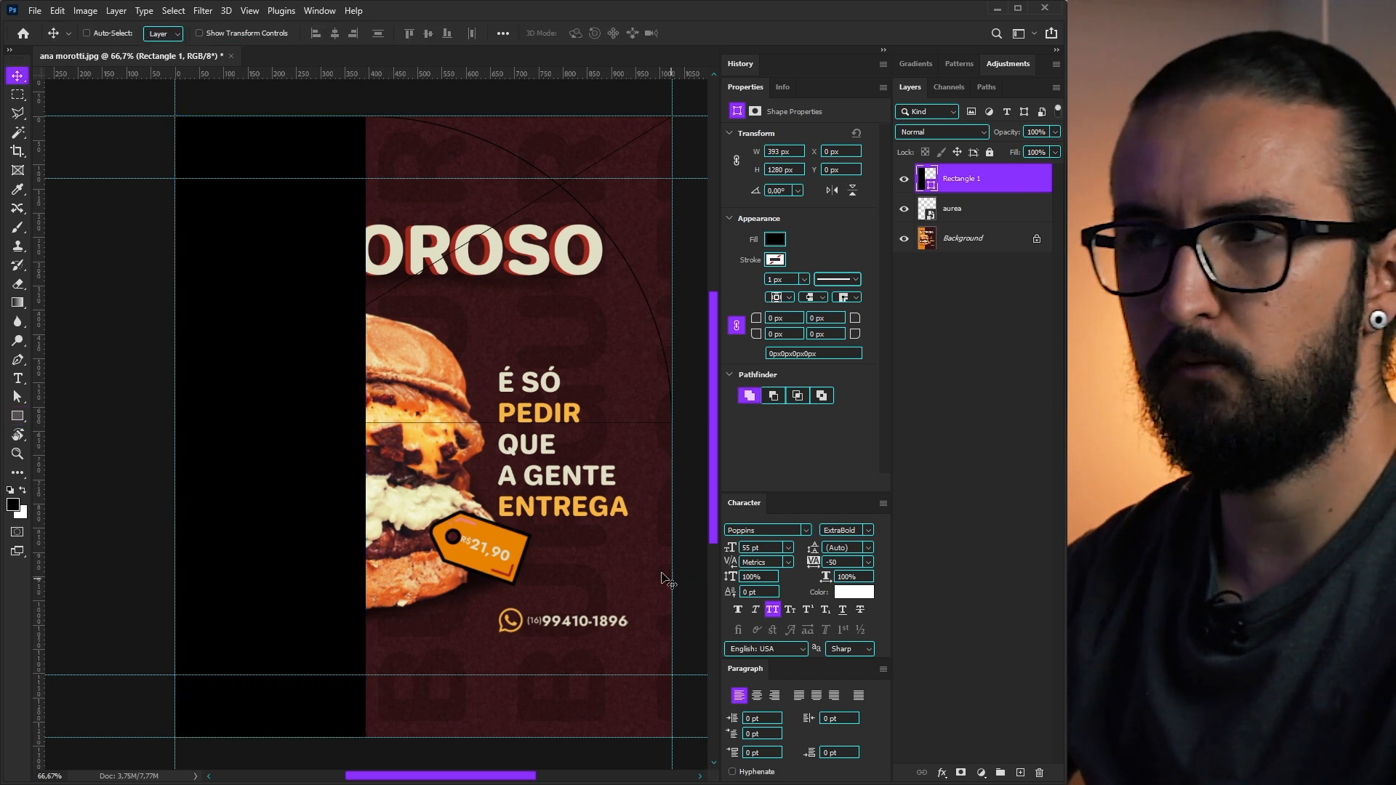
{"action": "mouse_move", "coordinate": [960, 189]}
{"action": "left_mouse_down"}
{"action": "mouse_move", "coordinate": [958, 210]}
{"action": "mouse_move", "coordinate": [947, 202]}
{"action": "left_mouse_up"}
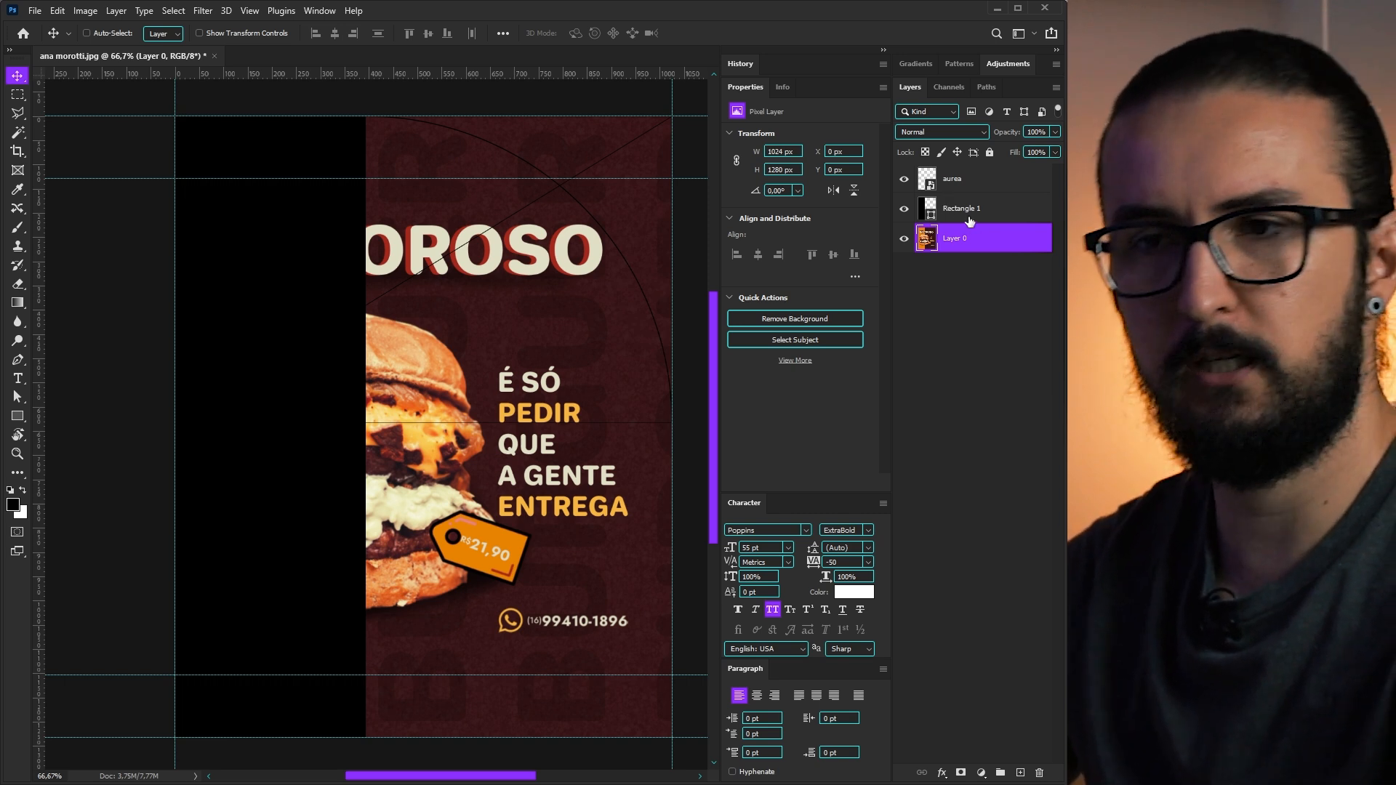
{"action": "left_click_drag", "start_coordinate": [647, 340], "coordinate": [632, 335]}
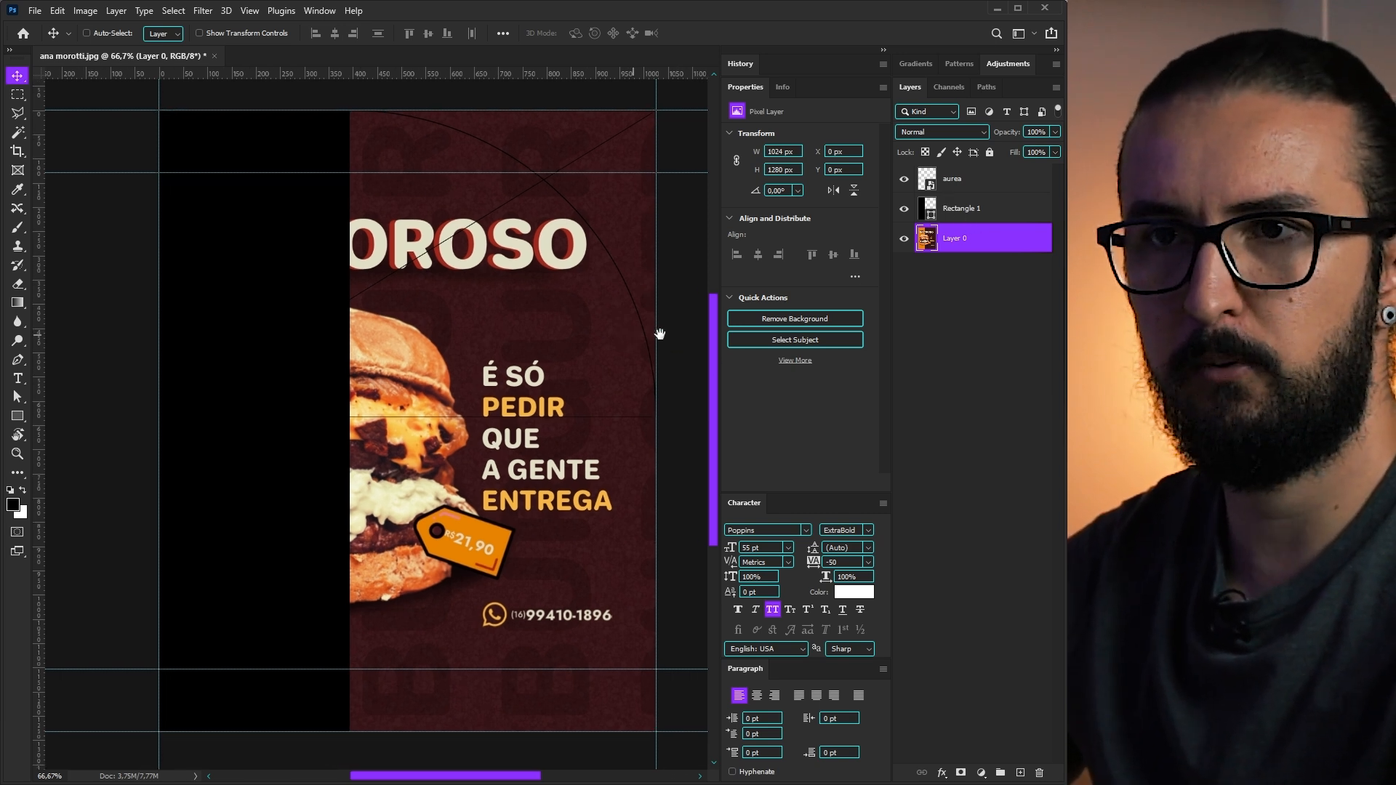
{"action": "left_click", "coordinate": [922, 221]}
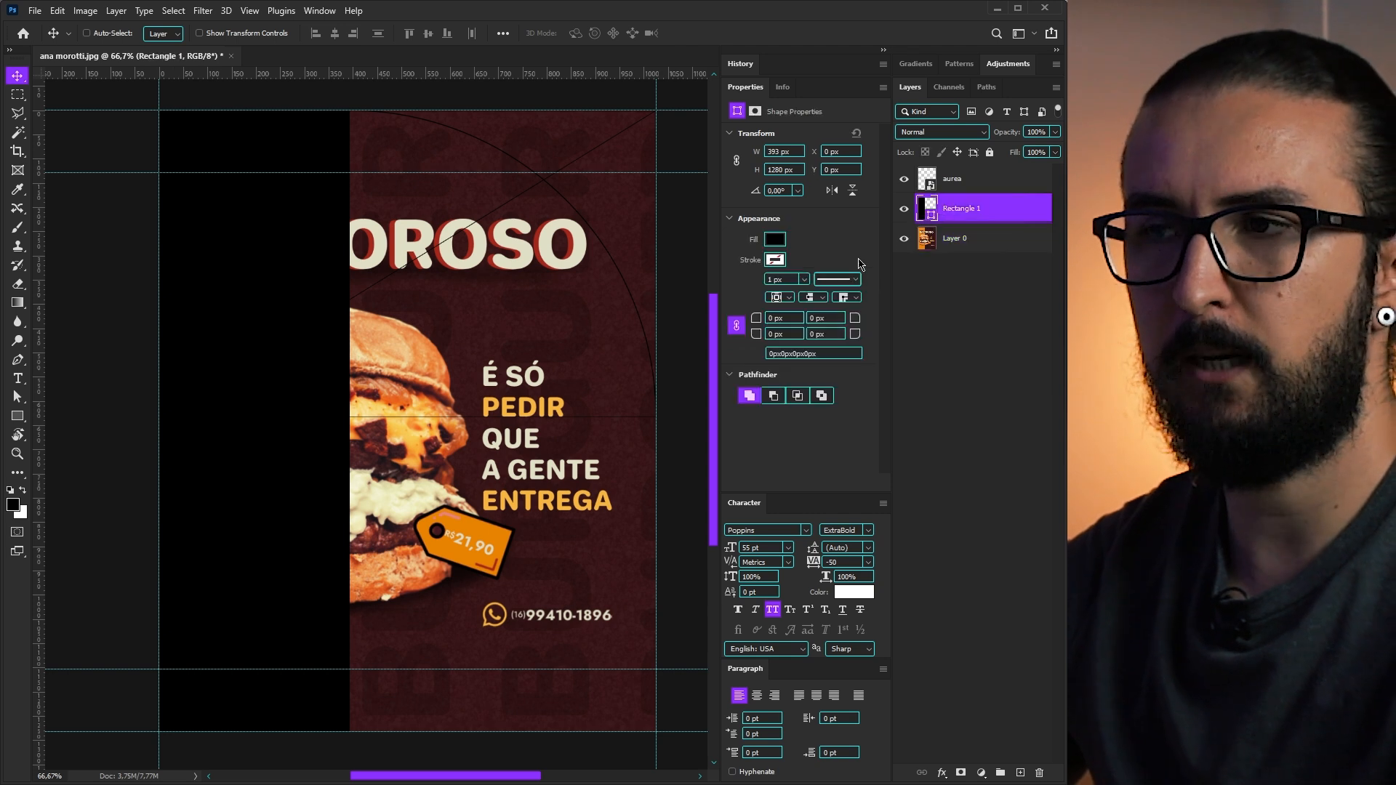
{"action": "key", "text": "ctrl+comma"}
{"action": "double_click", "coordinate": [930, 209]}
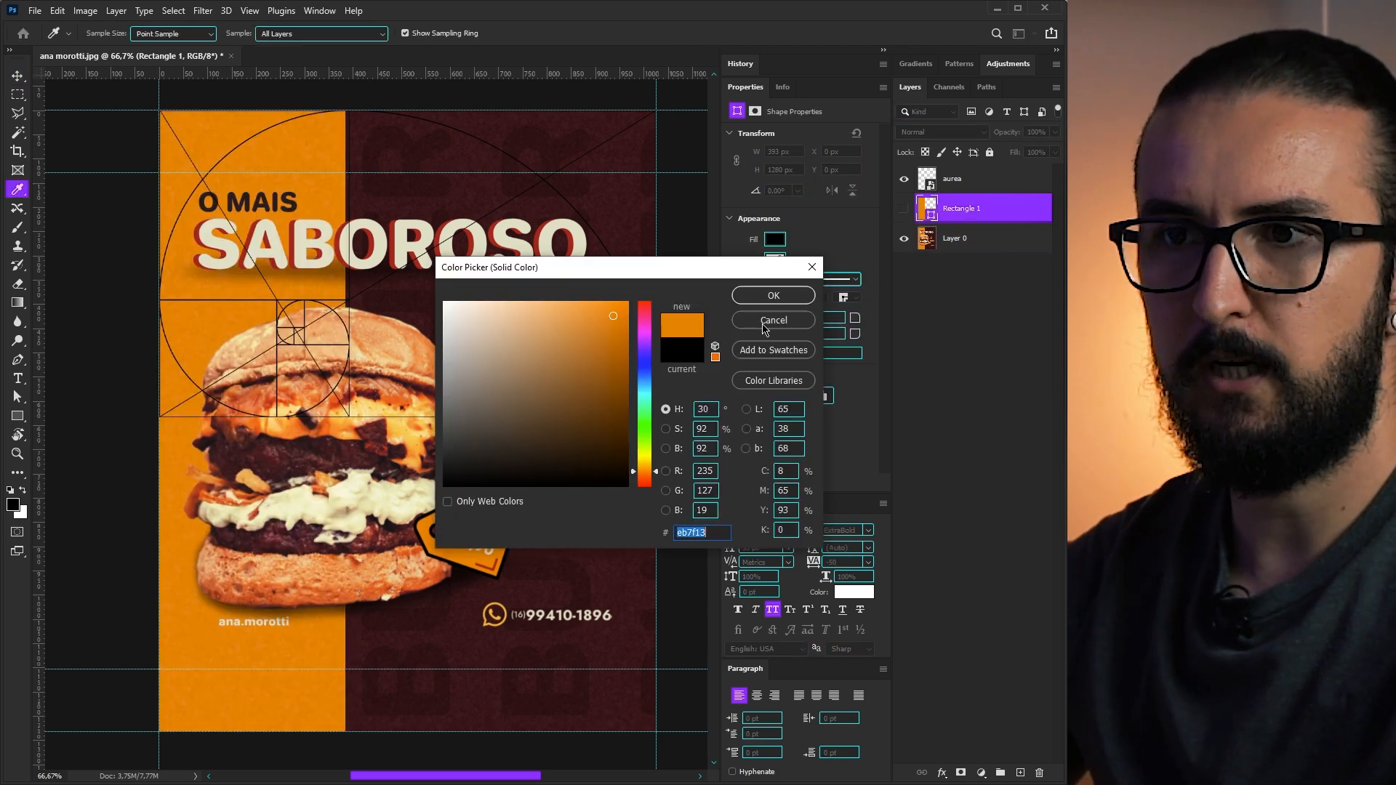
{"action": "left_click", "coordinate": [773, 296]}
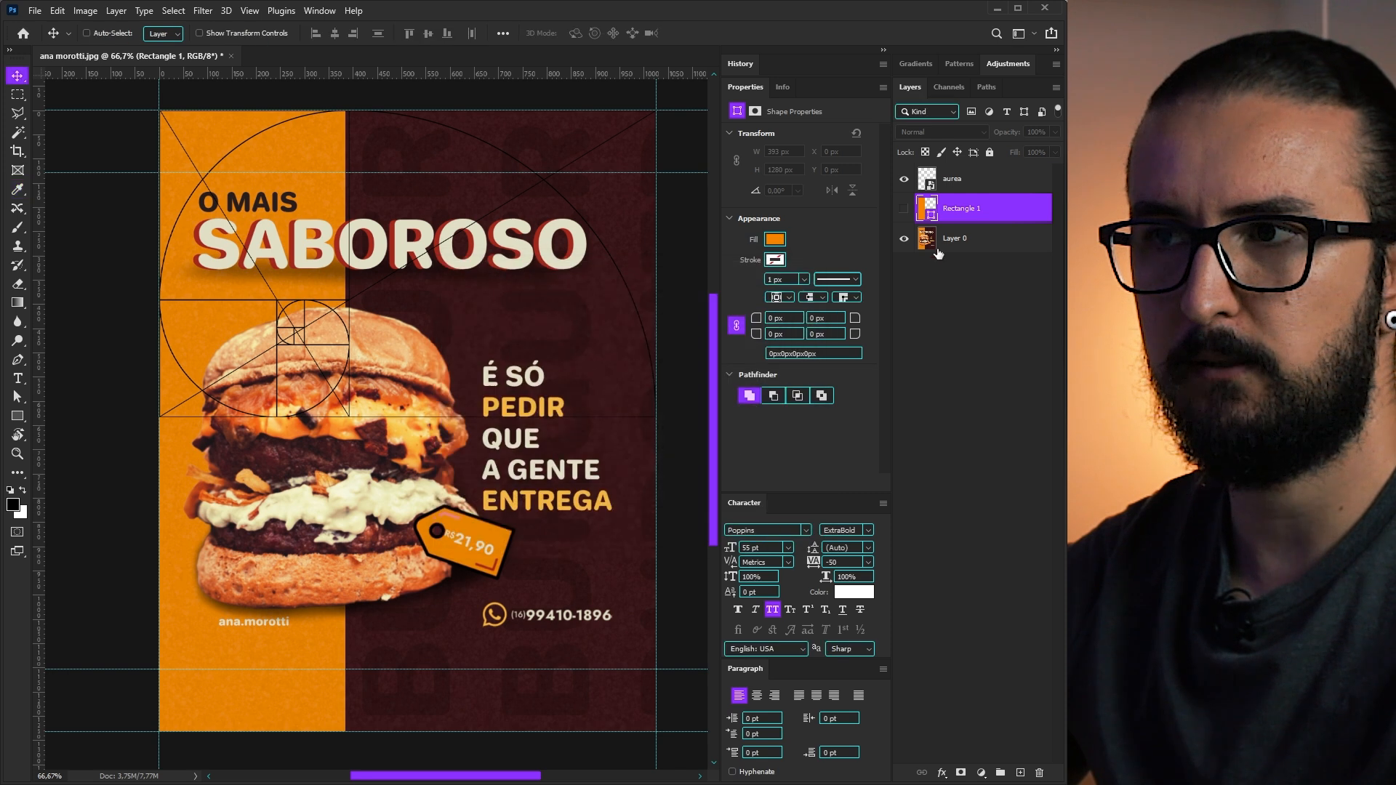
{"action": "left_click", "coordinate": [907, 208]}
{"action": "left_click", "coordinate": [907, 209]}
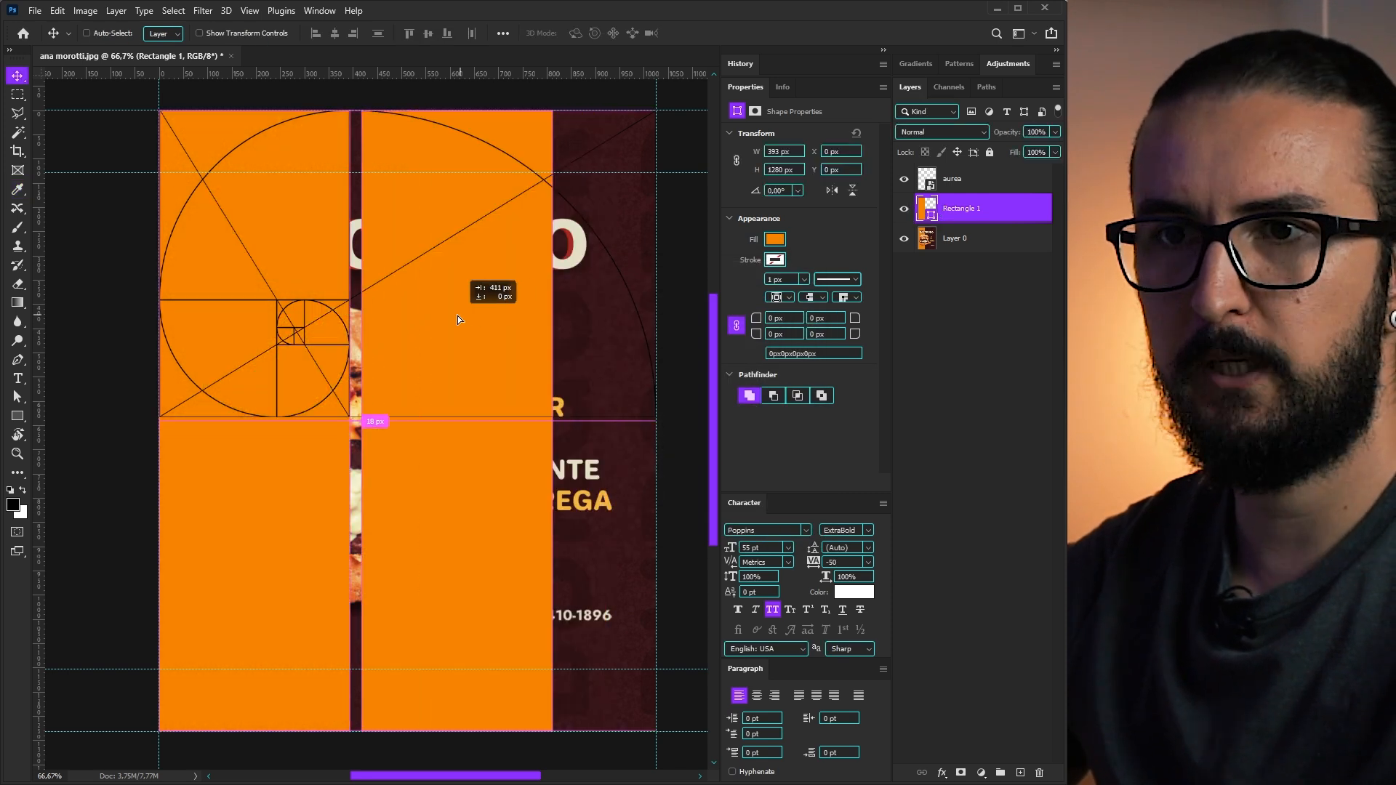
- Duplicate the rectangle and stretch the copy to the canvas's right edge
{"action": "left_click_drag", "start_coordinate": [458, 316], "coordinate": [452, 316]}
{"action": "key", "text": "ctrl+t"}
{"action": "left_click_drag", "start_coordinate": [540, 421], "coordinate": [661, 421]}
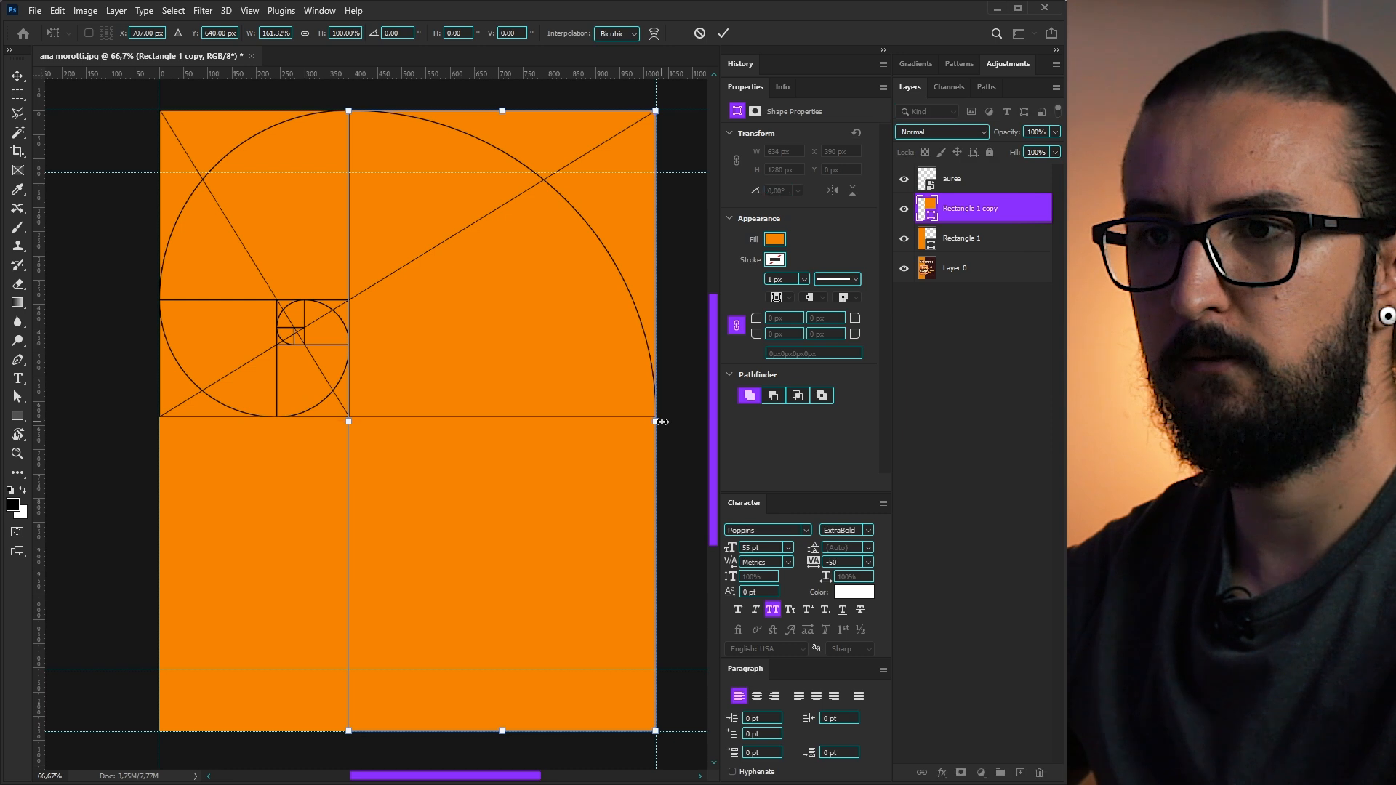
{"action": "key", "text": "Return"}
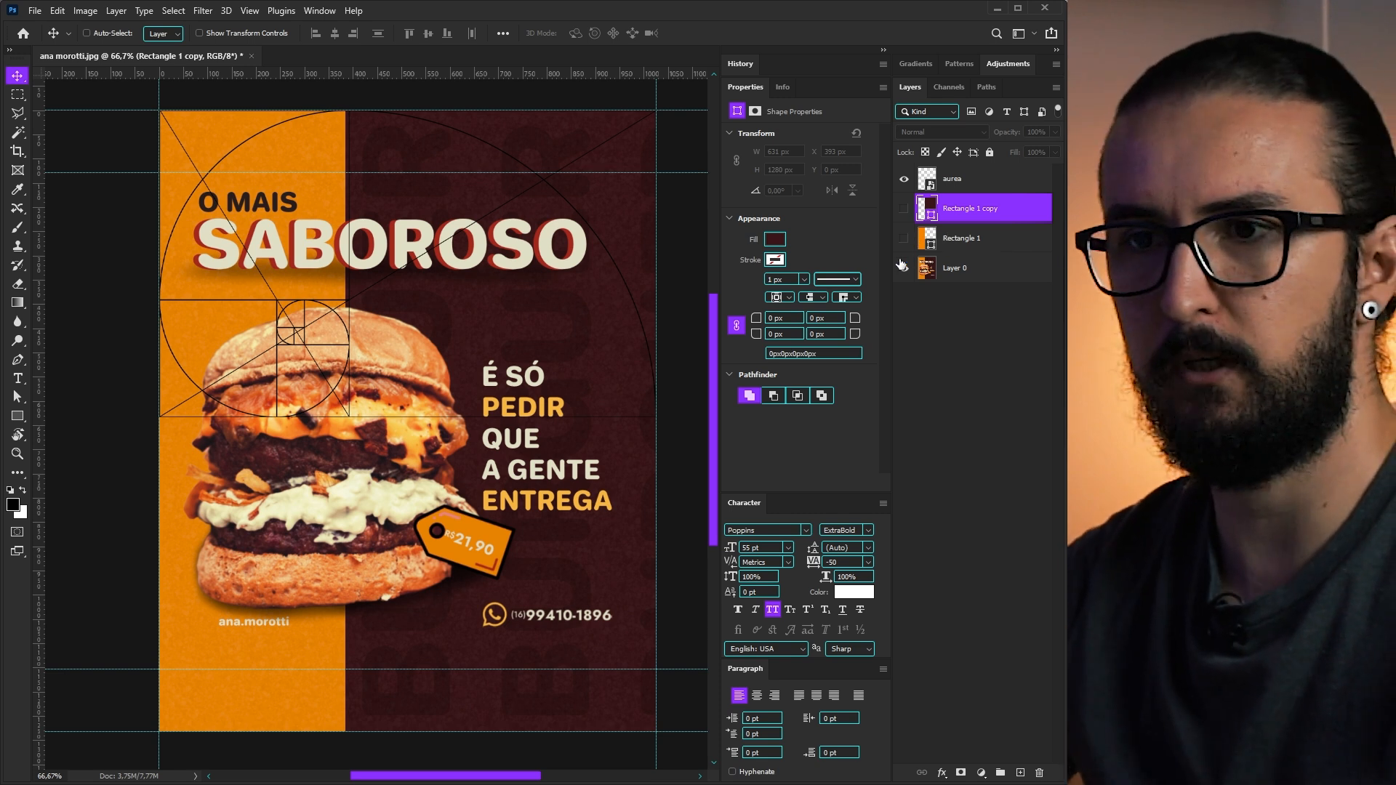
- Show both background blocks, hide the spiral, and draw a small square swatch at top-left
{"action": "left_click_drag", "start_coordinate": [904, 238], "coordinate": [904, 209]}
{"action": "left_click", "coordinate": [904, 179]}
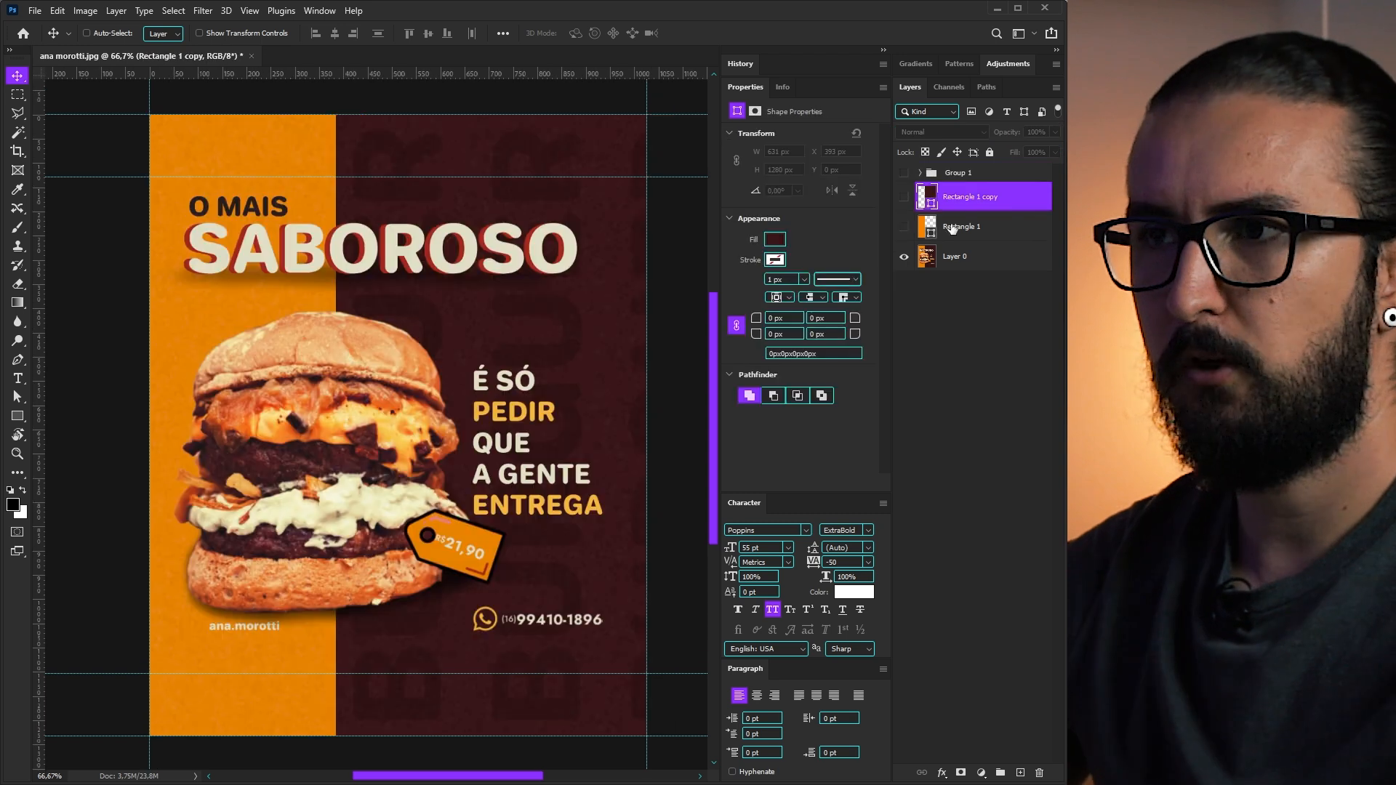
{"action": "key", "text": "u"}
{"action": "mouse_move", "coordinate": [169, 134]}
{"action": "left_mouse_down"}
{"action": "mouse_move", "coordinate": [210, 173]}
{"action": "mouse_move", "coordinate": [247, 157]}
{"action": "mouse_move", "coordinate": [230, 158]}
{"action": "mouse_move", "coordinate": [325, 161]}
{"action": "left_mouse_up"}
{"action": "key", "text": "v"}
- Fill the swatch copies with cream, golden orange and orange sampled from the poster
{"action": "double_click", "coordinate": [927, 197]}
{"action": "left_click", "coordinate": [498, 254]}
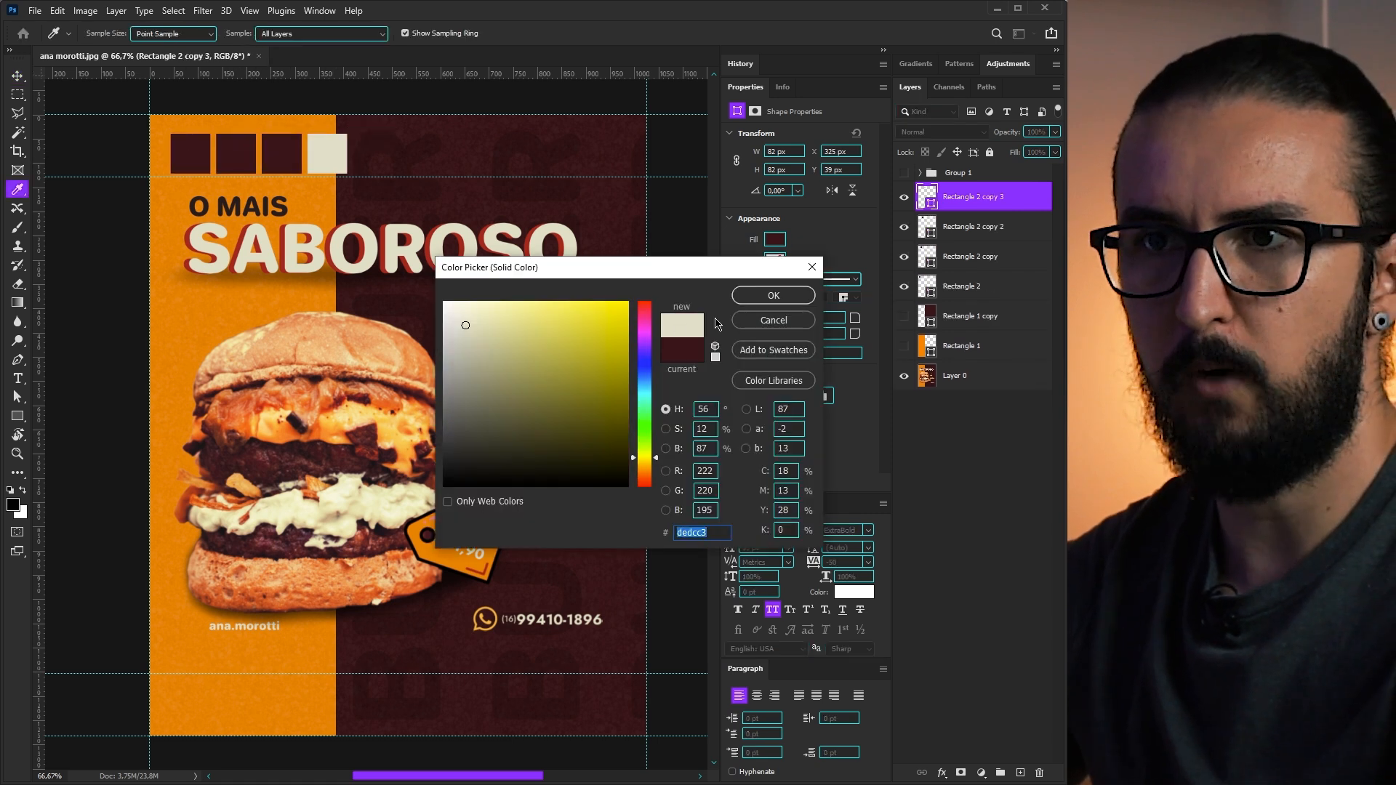
{"action": "left_click", "coordinate": [763, 299]}
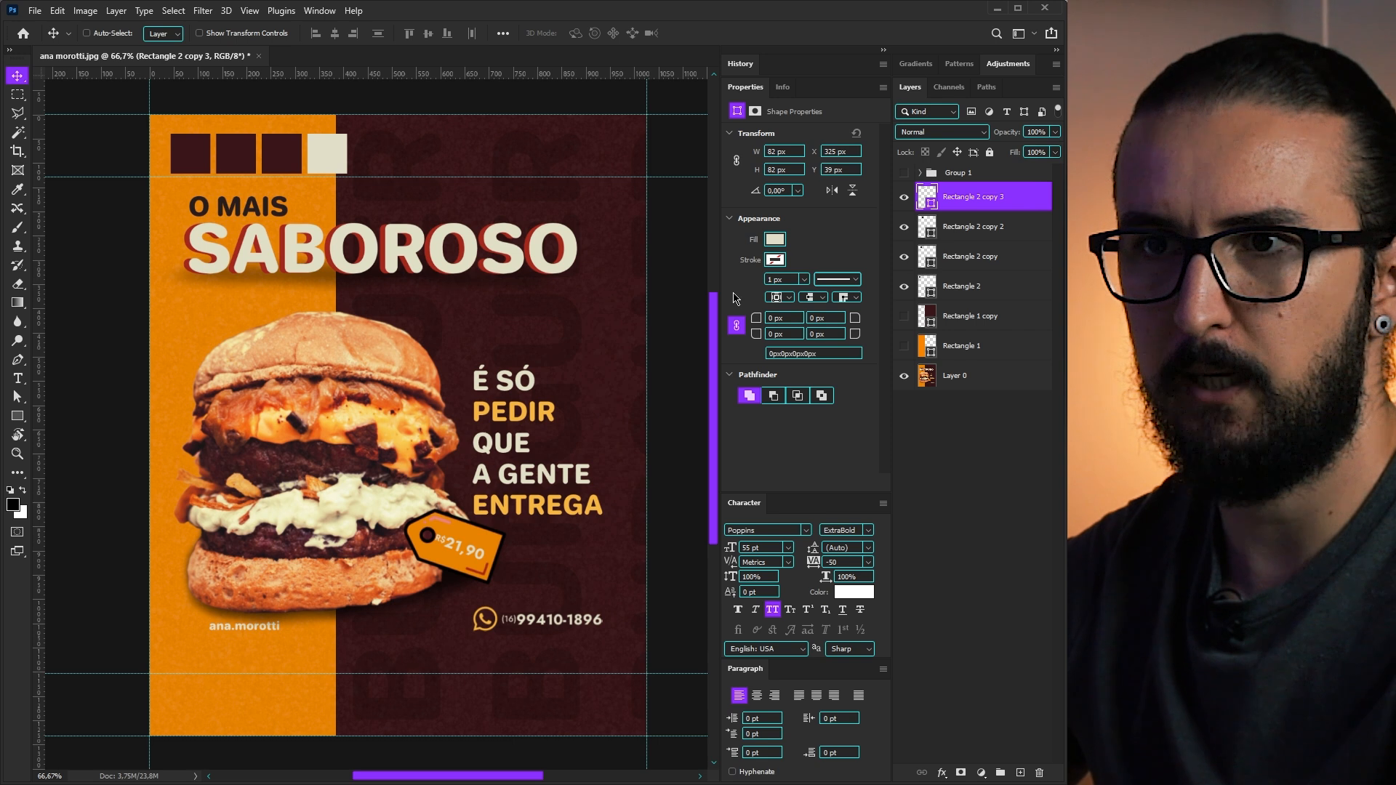
{"action": "double_click", "coordinate": [928, 233]}
{"action": "left_click", "coordinate": [536, 405]}
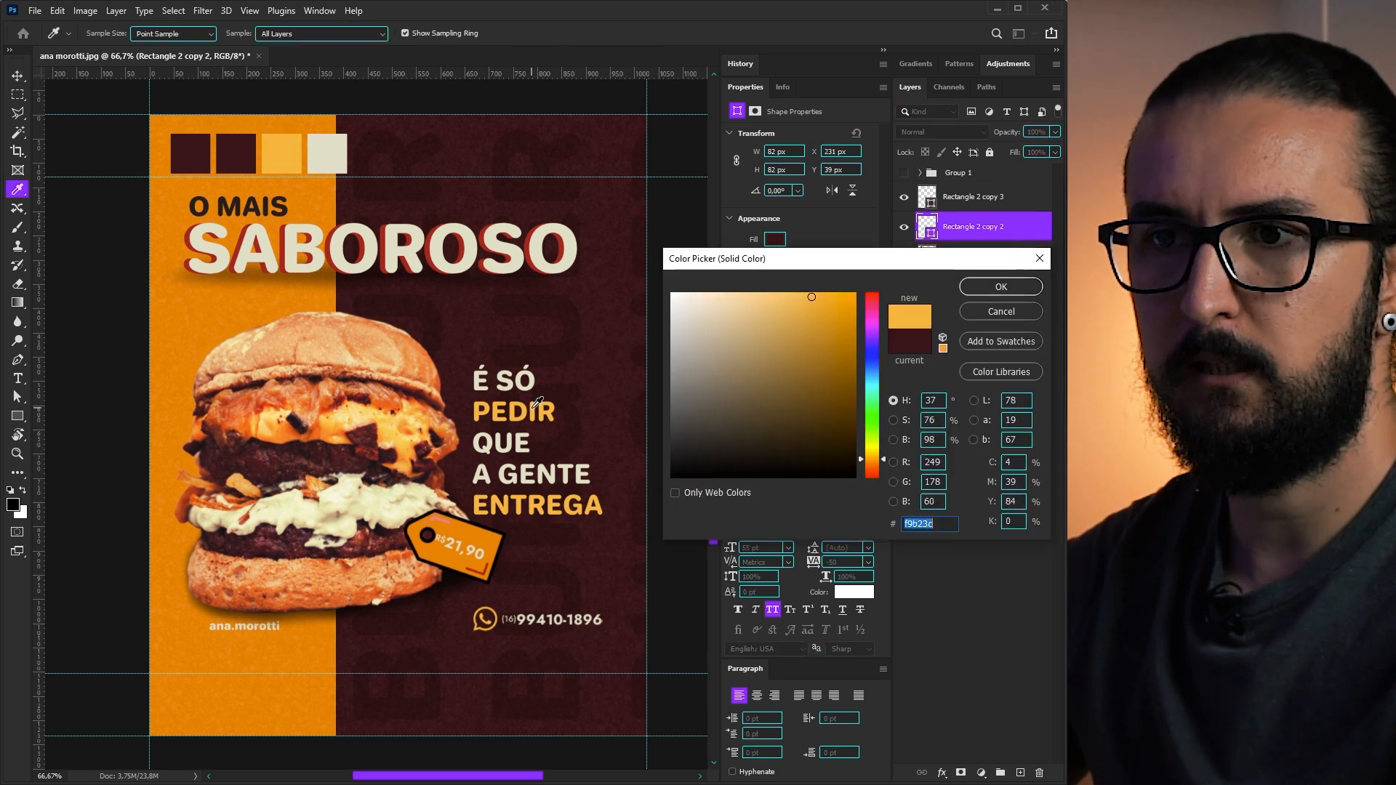
{"action": "left_click", "coordinate": [1001, 286]}
{"action": "double_click", "coordinate": [927, 256]}
{"action": "left_click", "coordinate": [312, 300]}
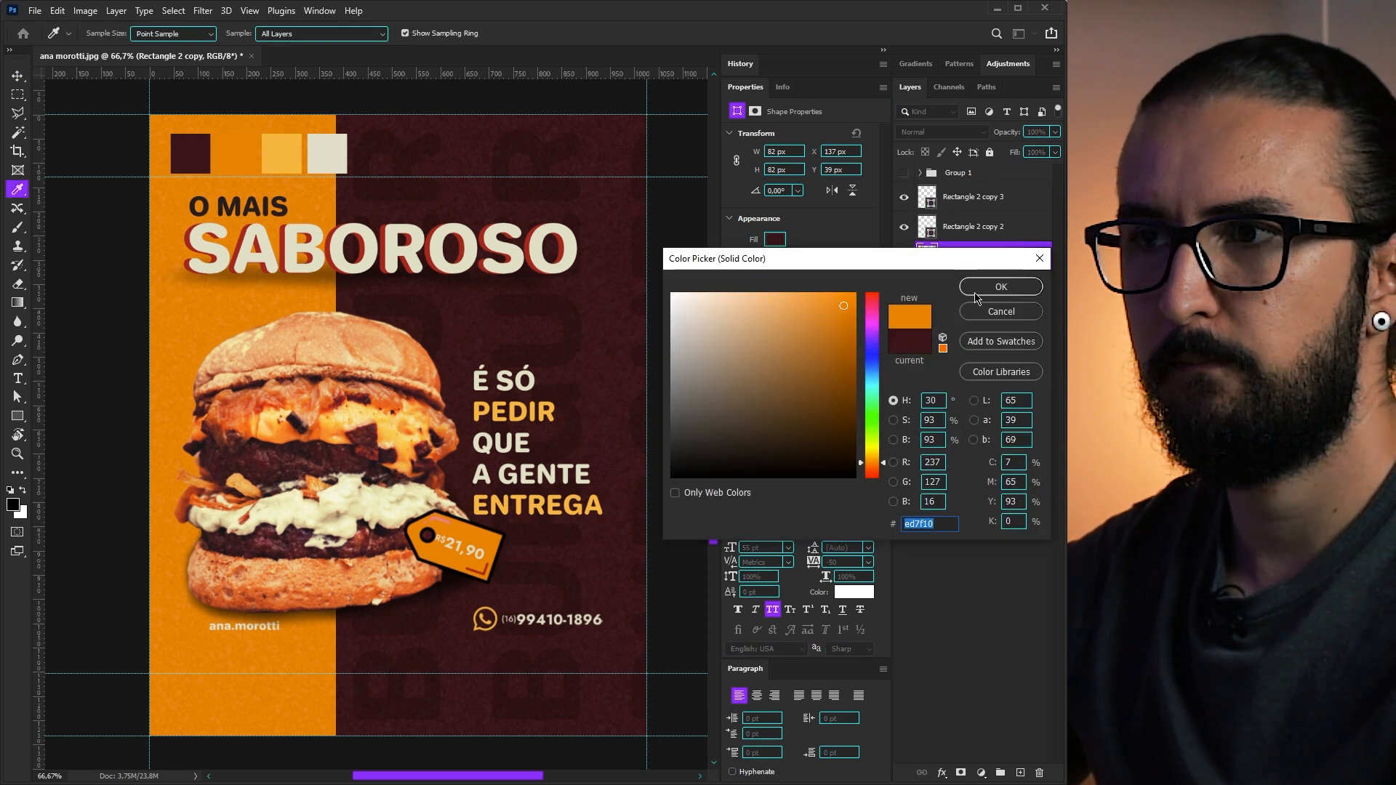
{"action": "left_click", "coordinate": [1001, 286]}
- Check the swatches against the reference poster, then show the orange and maroon blocks
{"action": "left_click", "coordinate": [904, 376]}
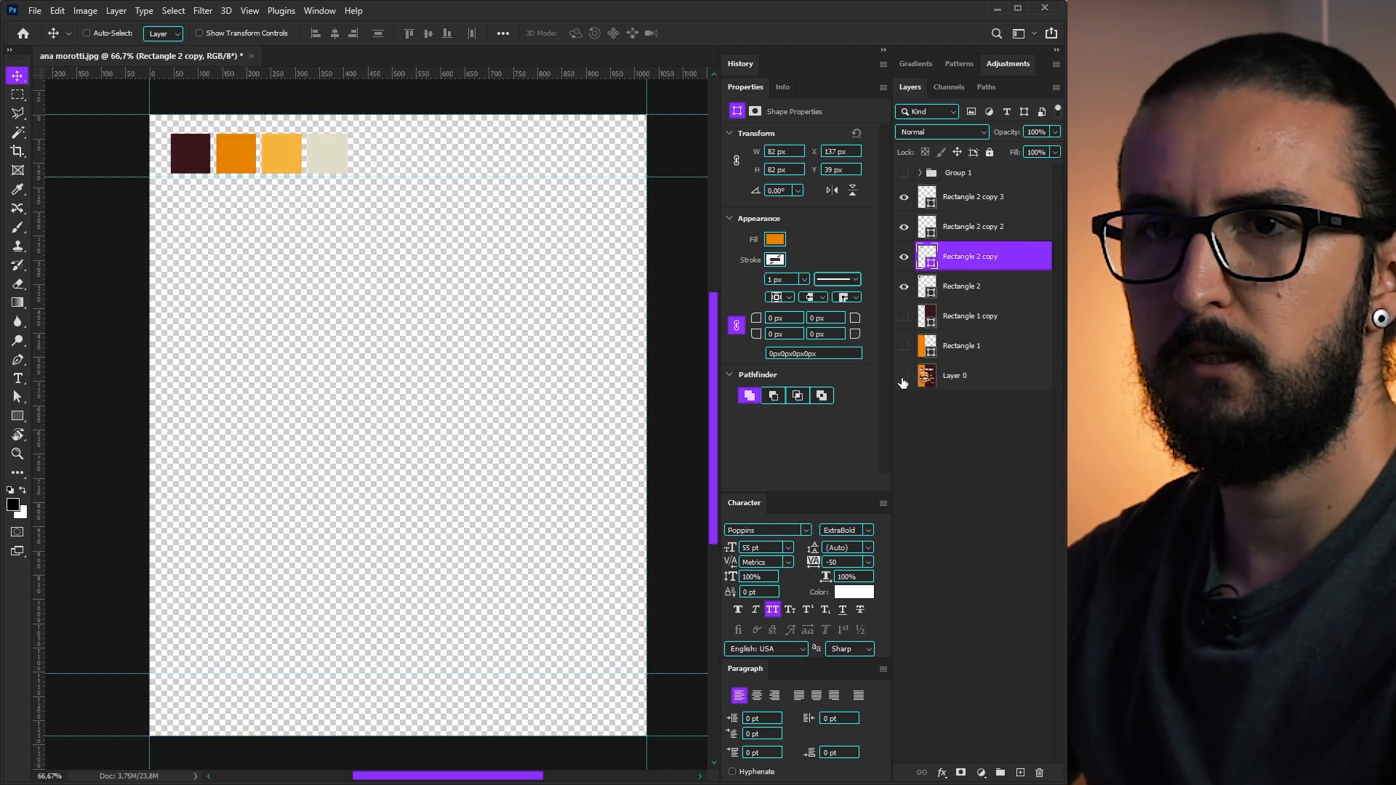
{"action": "left_click", "coordinate": [903, 379]}
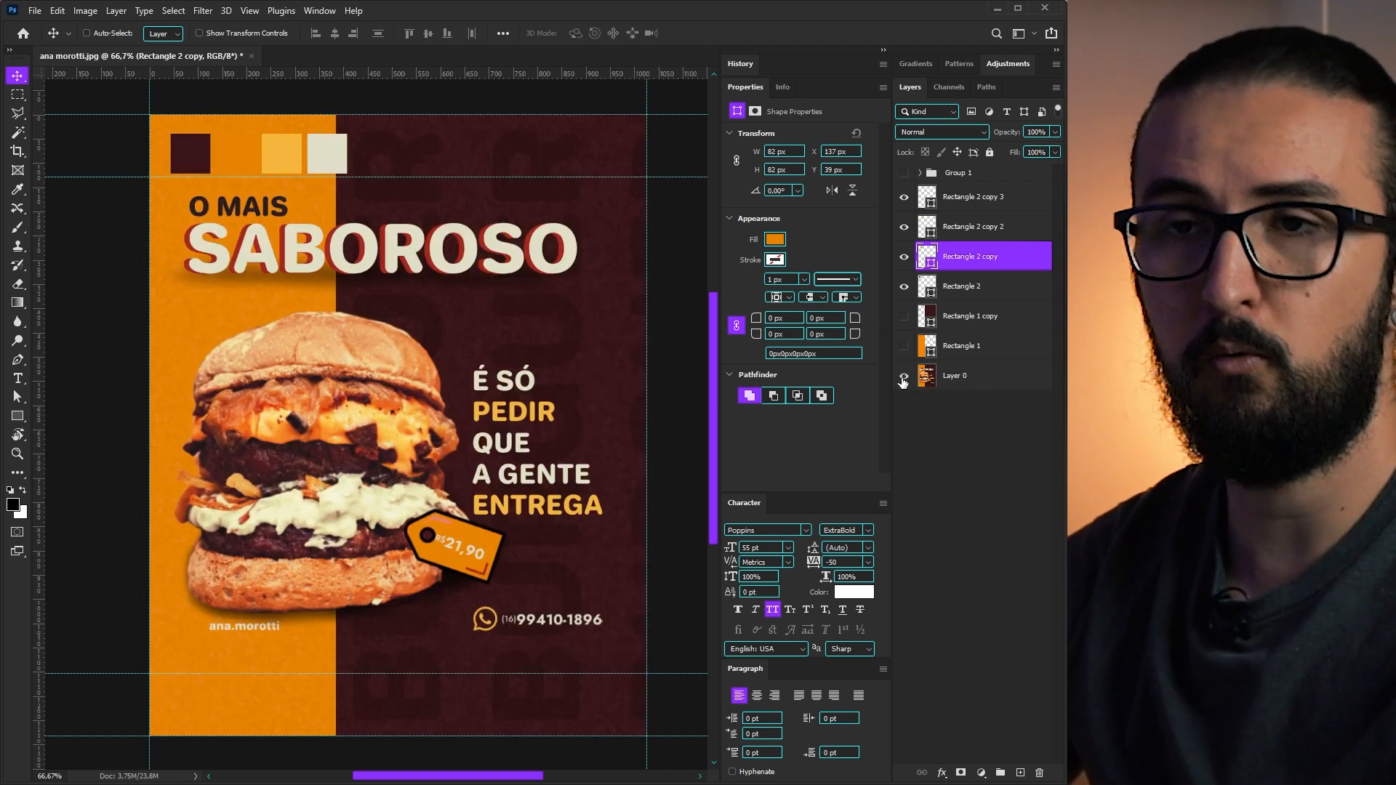
{"action": "left_click", "coordinate": [905, 346]}
{"action": "left_click", "coordinate": [904, 316]}
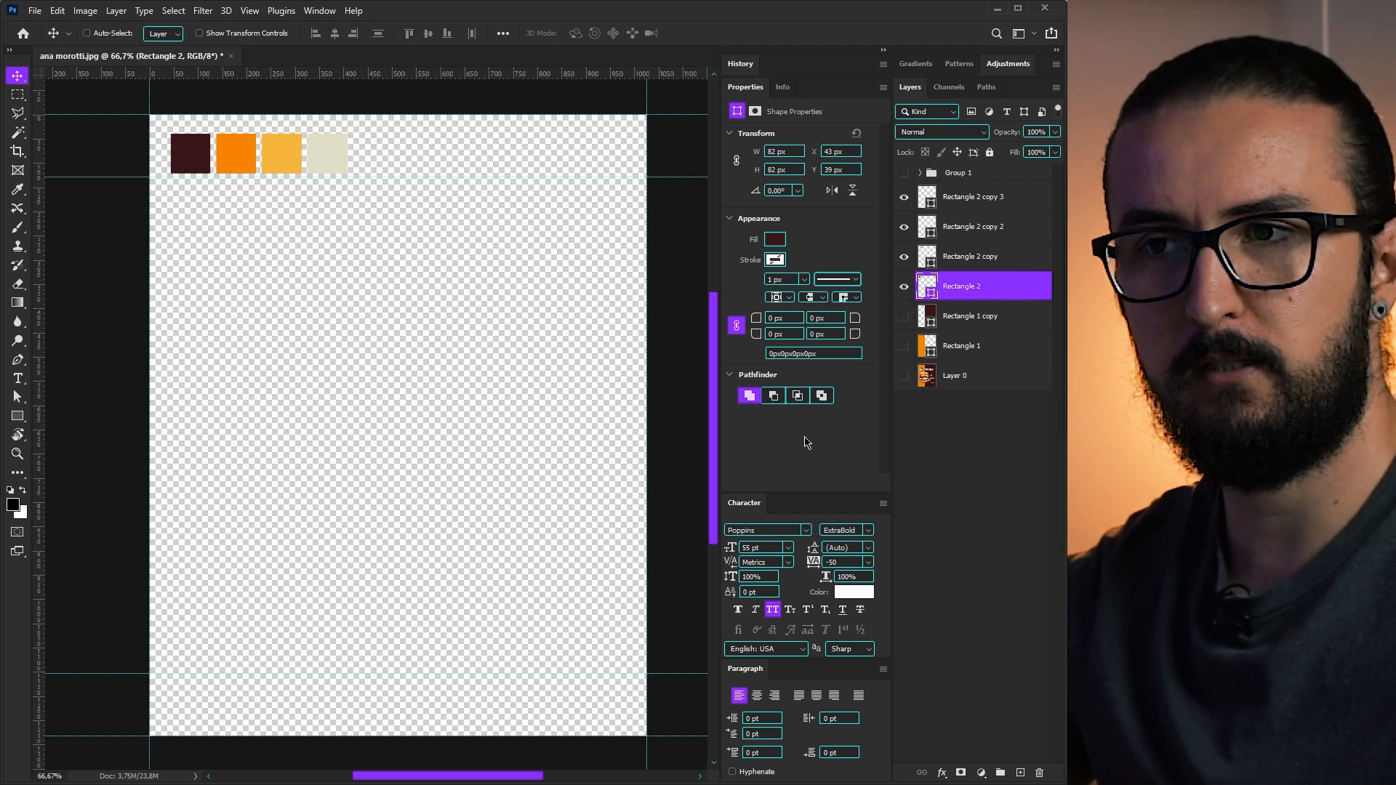
- Scale the crispy burger photo down to 657 × 640 px and nudge it to X 34, Y 407
{"action": "left_click", "coordinate": [904, 375]}
{"action": "left_click_drag", "start_coordinate": [904, 346], "coordinate": [906, 322]}
{"action": "left_click", "coordinate": [966, 315]}
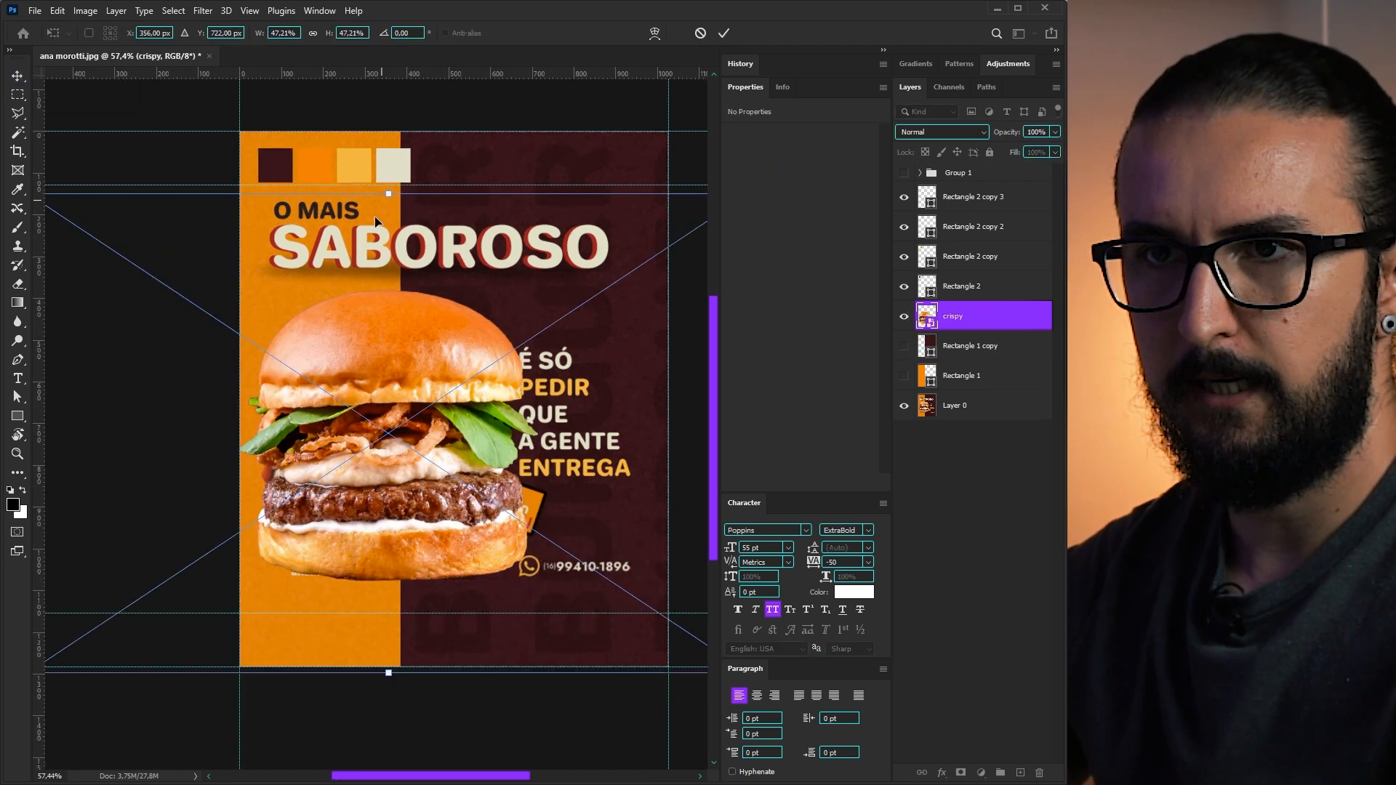
{"action": "scroll", "coordinate": [386, 305], "scroll_direction": "down", "scroll_amount": 1}
{"action": "left_click_drag", "start_coordinate": [59, 639], "coordinate": [80, 624]}
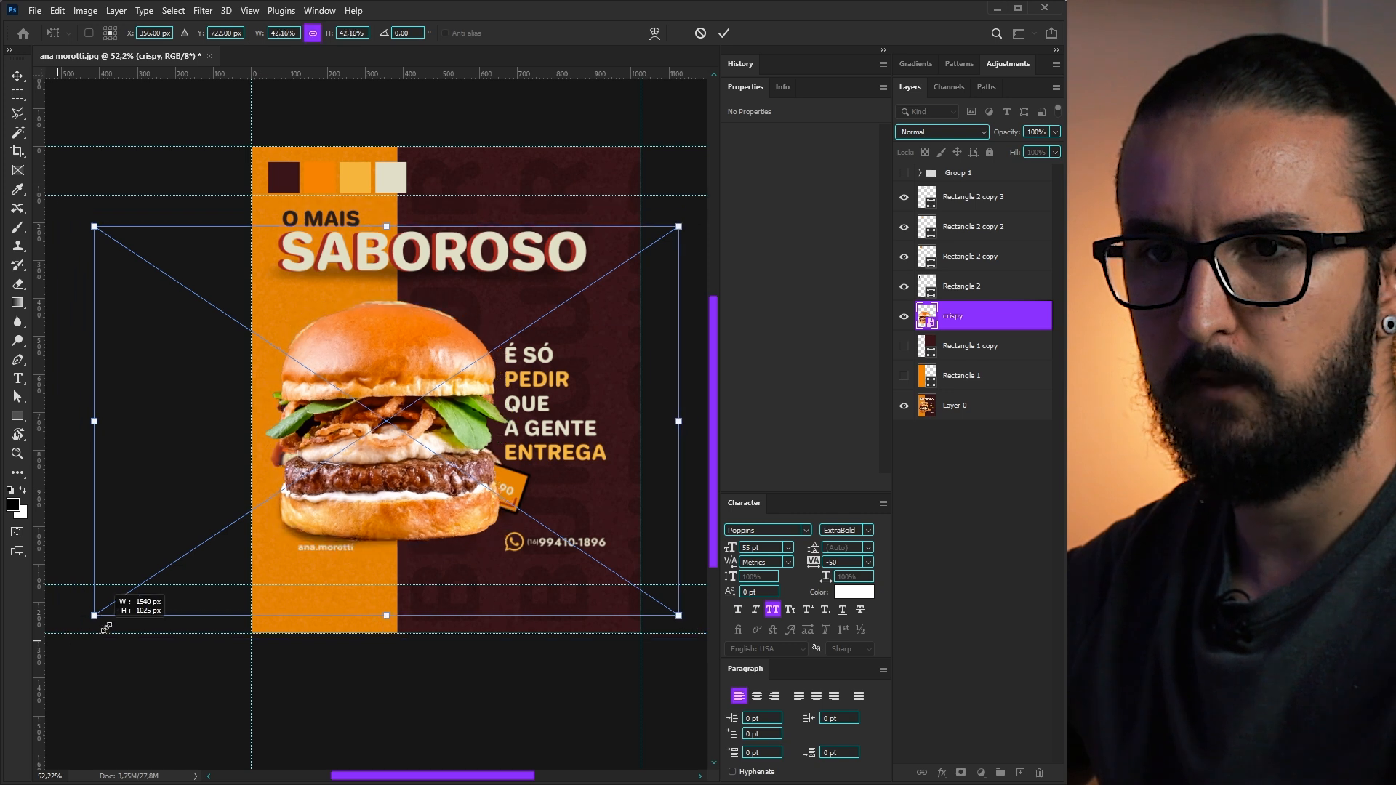
{"action": "key", "text": "Return"}
{"action": "left_click_drag", "start_coordinate": [375, 455], "coordinate": [371, 458]}
{"action": "key", "text": "Down"}
{"action": "key", "text": "Down"}
{"action": "key", "text": "Down"}
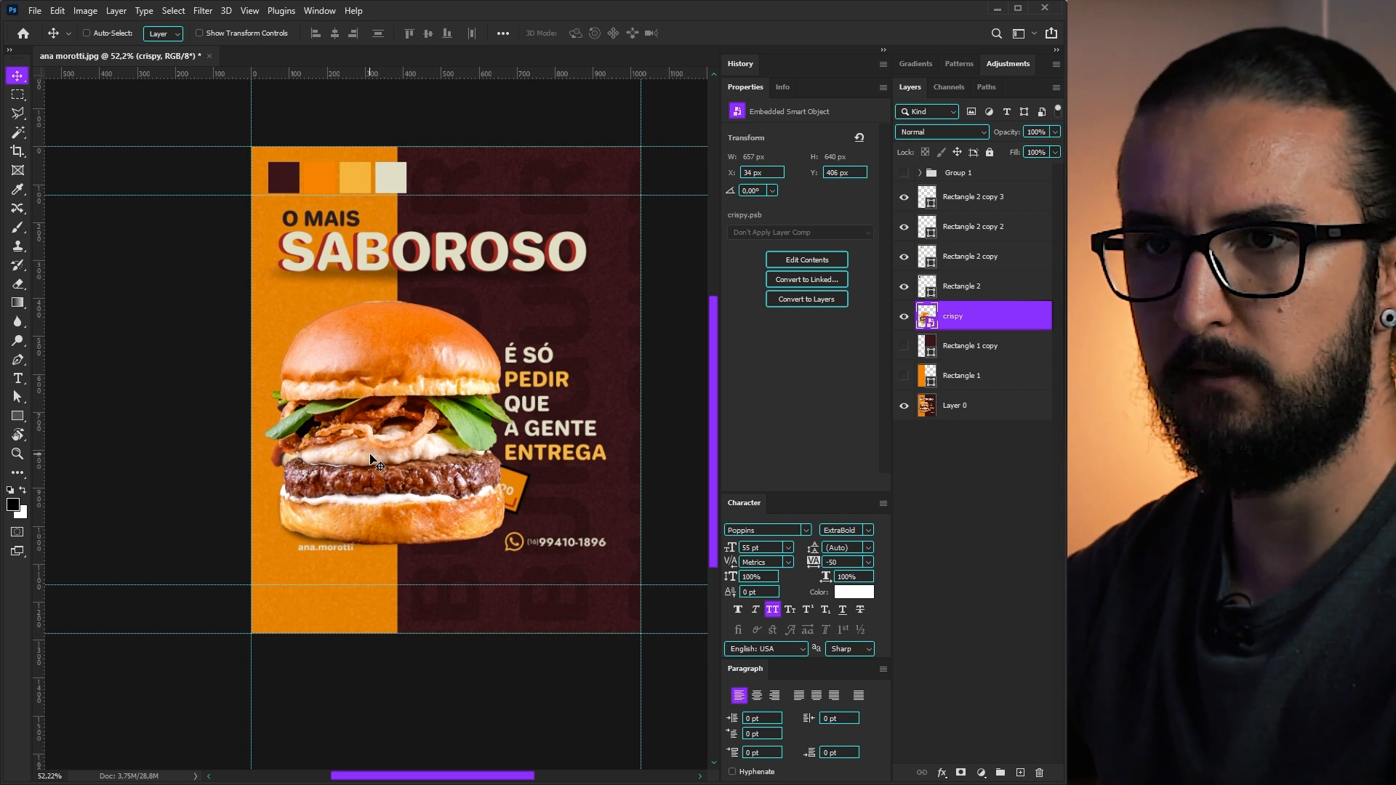
{"action": "left_click_drag", "start_coordinate": [369, 455], "coordinate": [370, 476]}
{"action": "scroll", "coordinate": [449, 458], "scroll_direction": "up", "scroll_amount": 4}
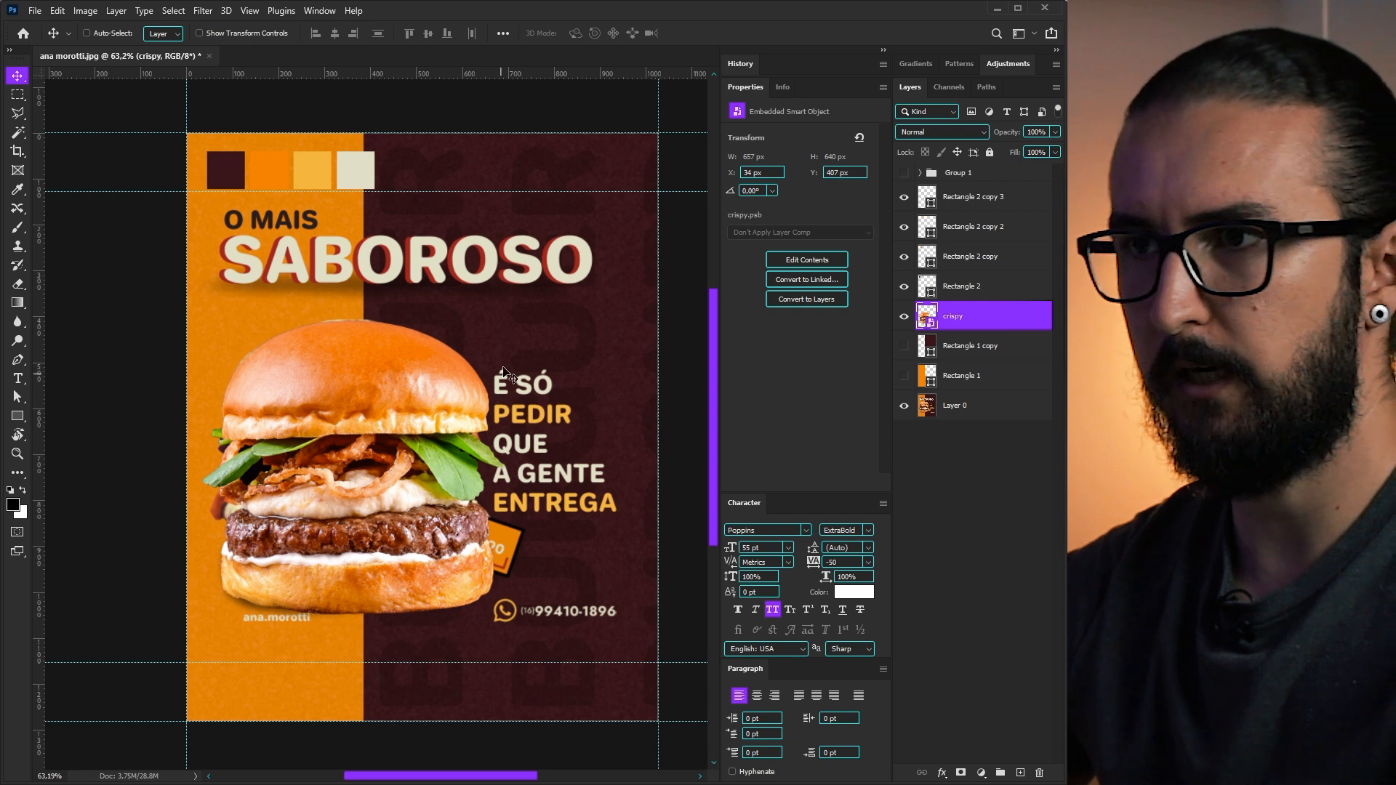
- Place the O MAIS text over the heading and enlarge the SABOROSO text to about 278%
{"action": "key", "text": "t"}
{"action": "left_click", "coordinate": [390, 289]}
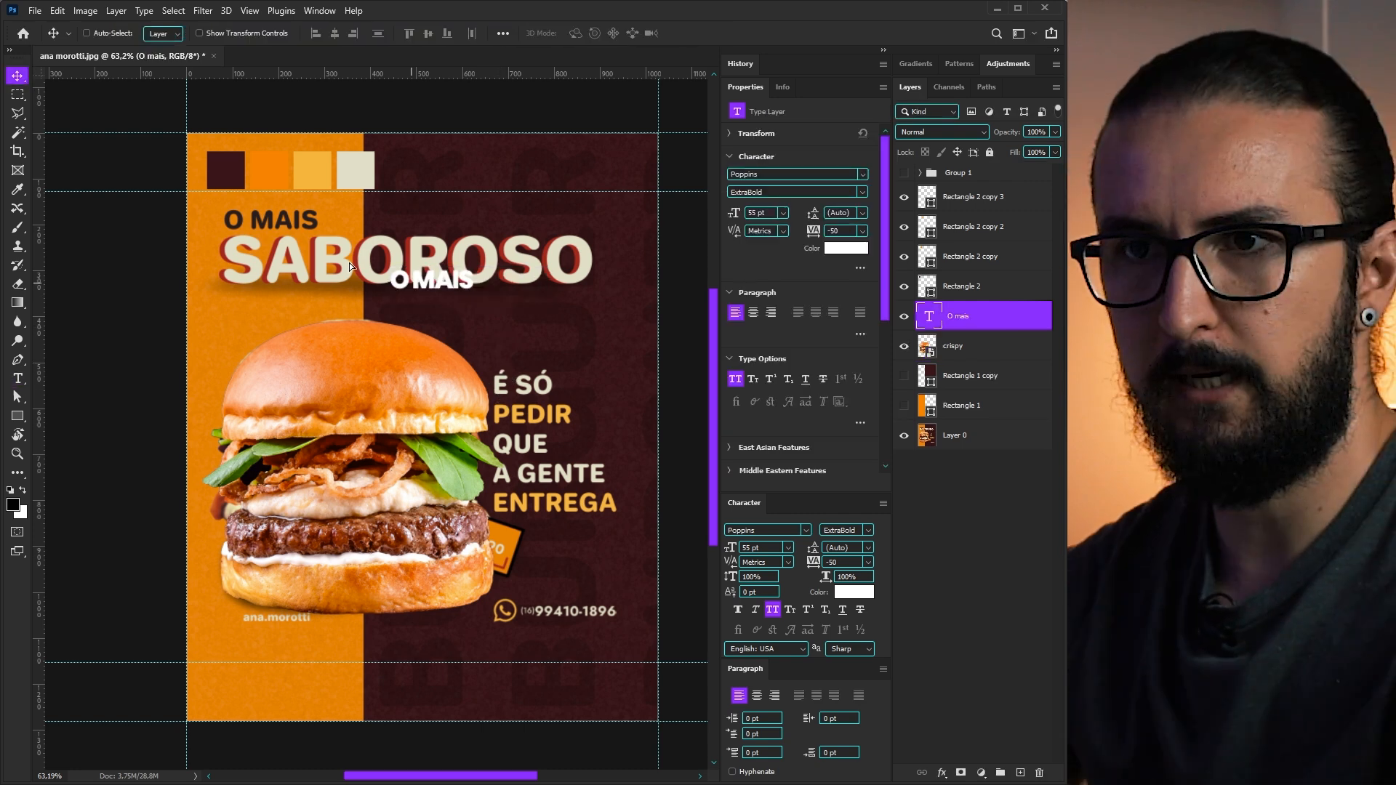
{"action": "left_click_drag", "start_coordinate": [461, 303], "coordinate": [296, 242]}
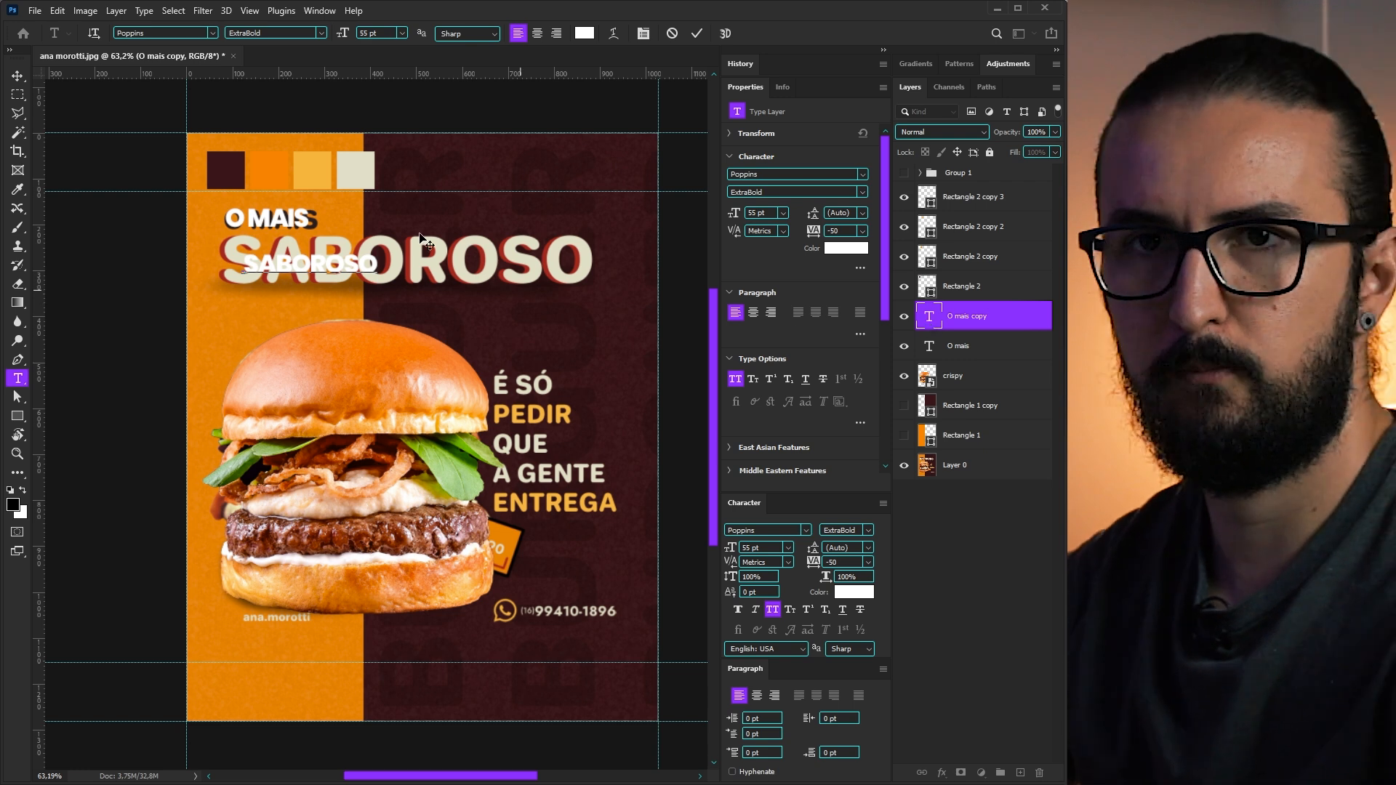
{"action": "left_click_drag", "start_coordinate": [376, 287], "coordinate": [629, 357]}
{"action": "left_click_drag", "start_coordinate": [480, 314], "coordinate": [440, 287]}
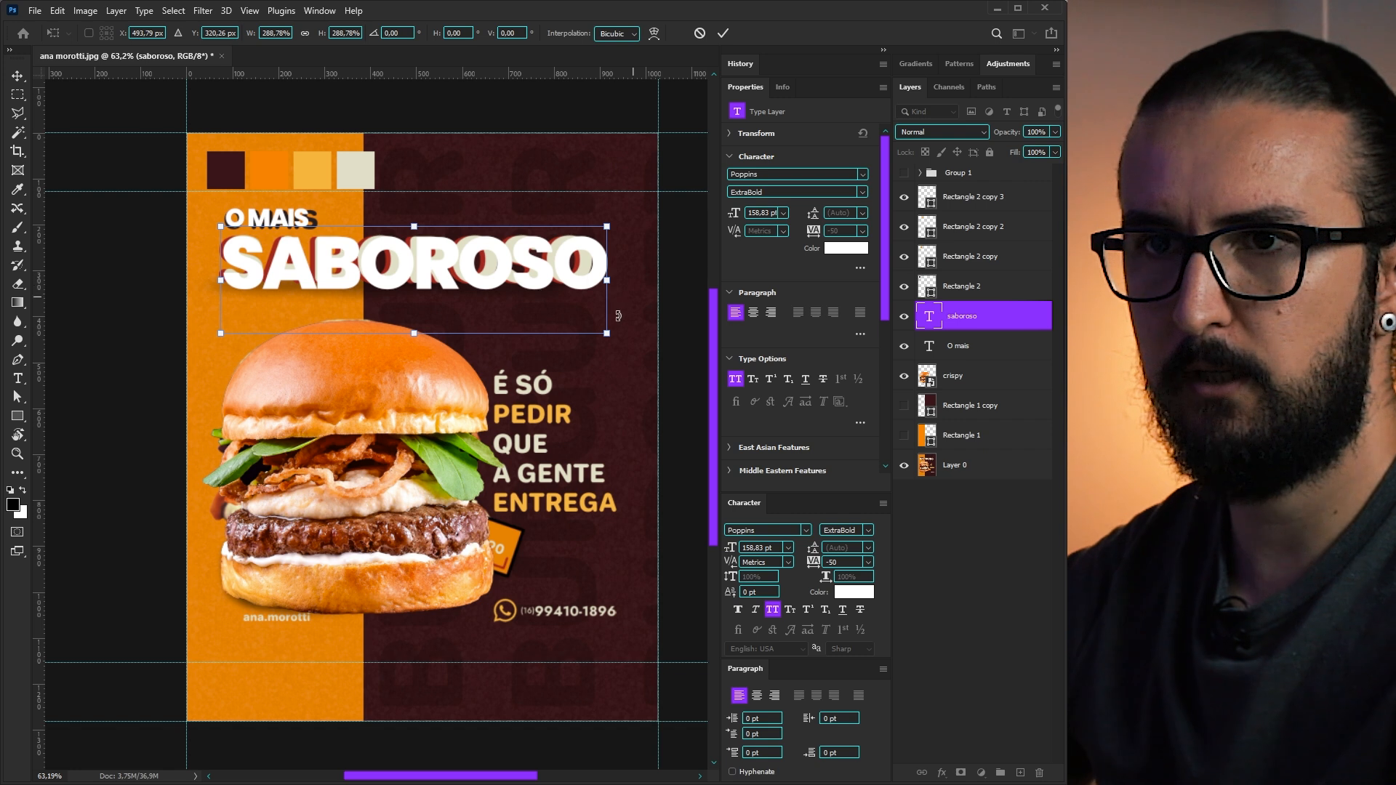
{"action": "left_click_drag", "start_coordinate": [605, 337], "coordinate": [586, 329]}
{"action": "key", "text": "Return"}
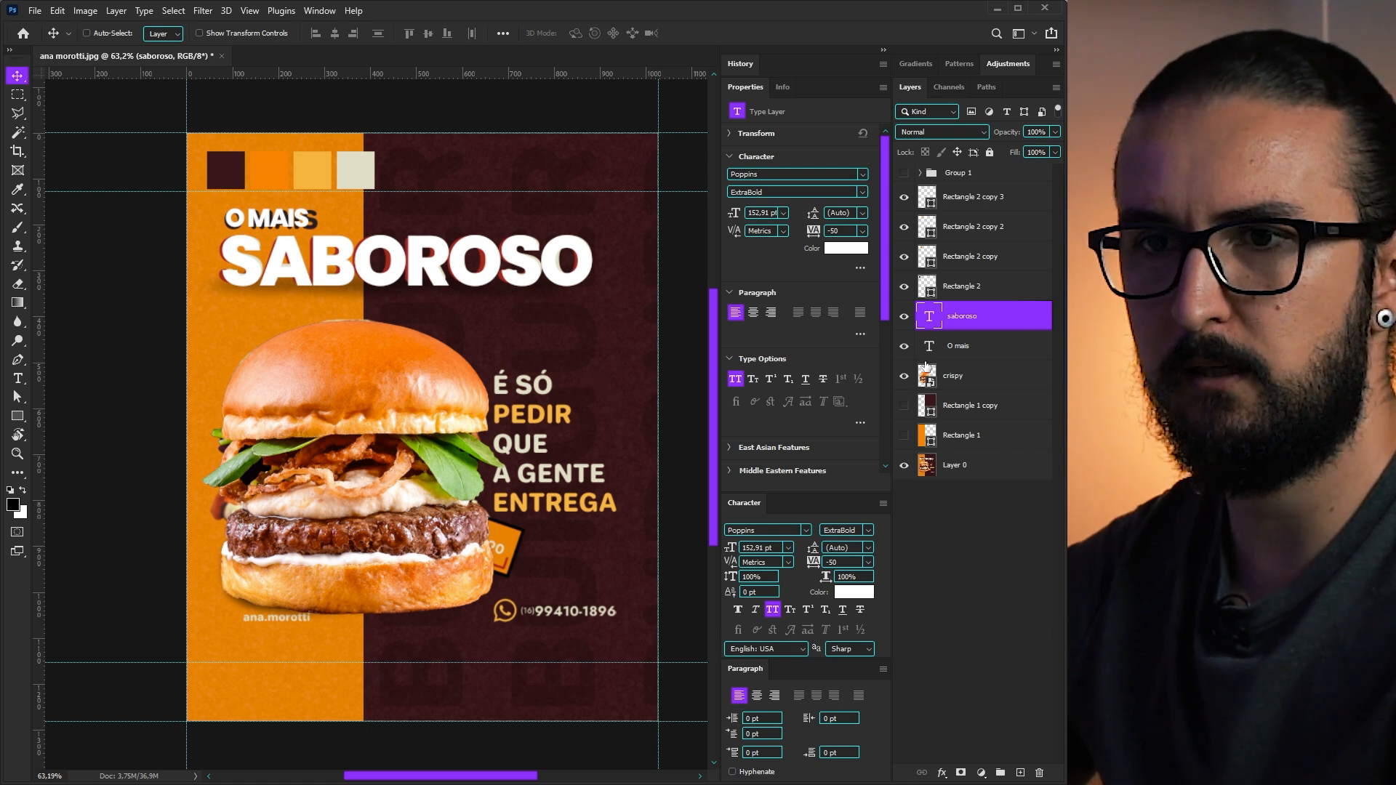
- Copy the O mais text down onto the next line and retype it as 'É SÓ'
{"action": "left_click", "coordinate": [904, 435]}
{"action": "left_click", "coordinate": [905, 406]}
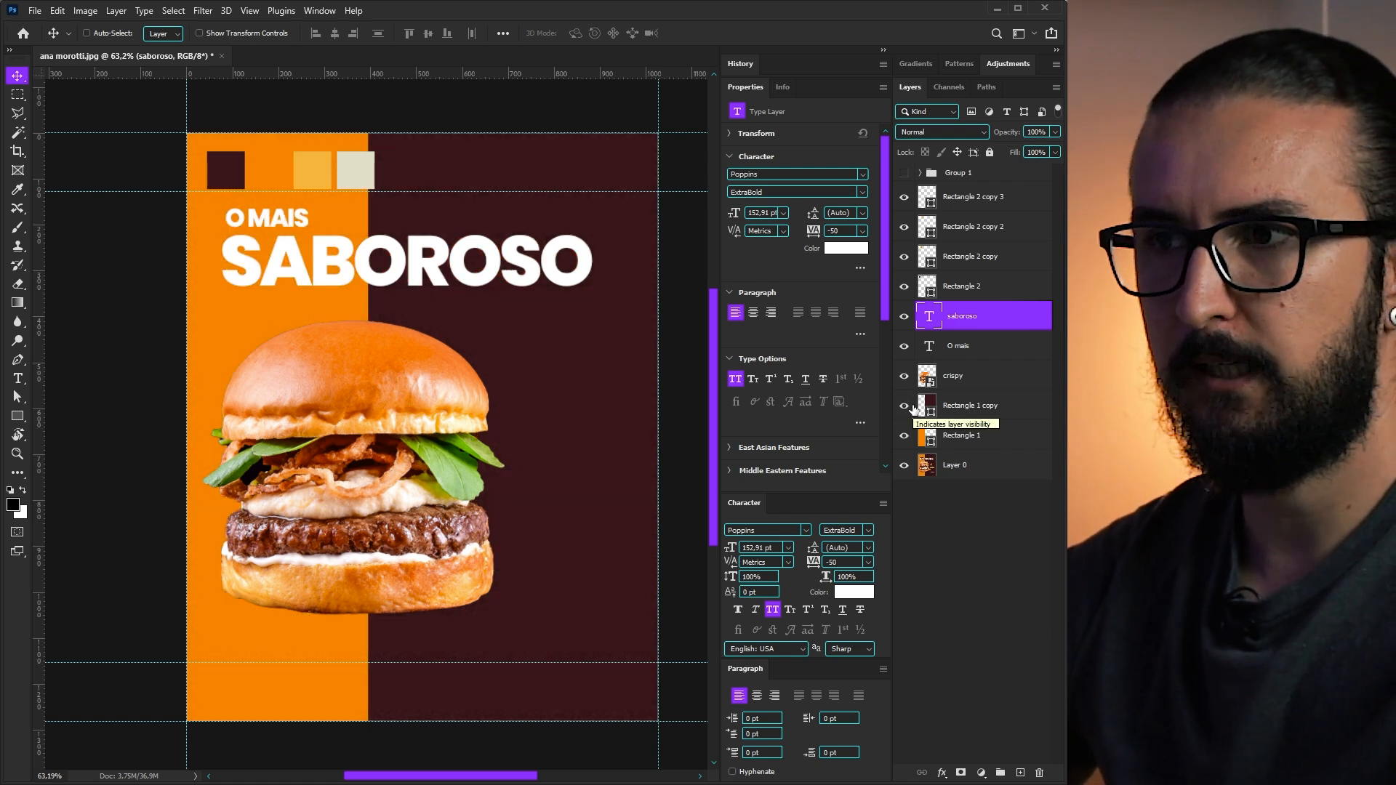
{"action": "left_click", "coordinate": [904, 405]}
{"action": "left_click", "coordinate": [903, 435]}
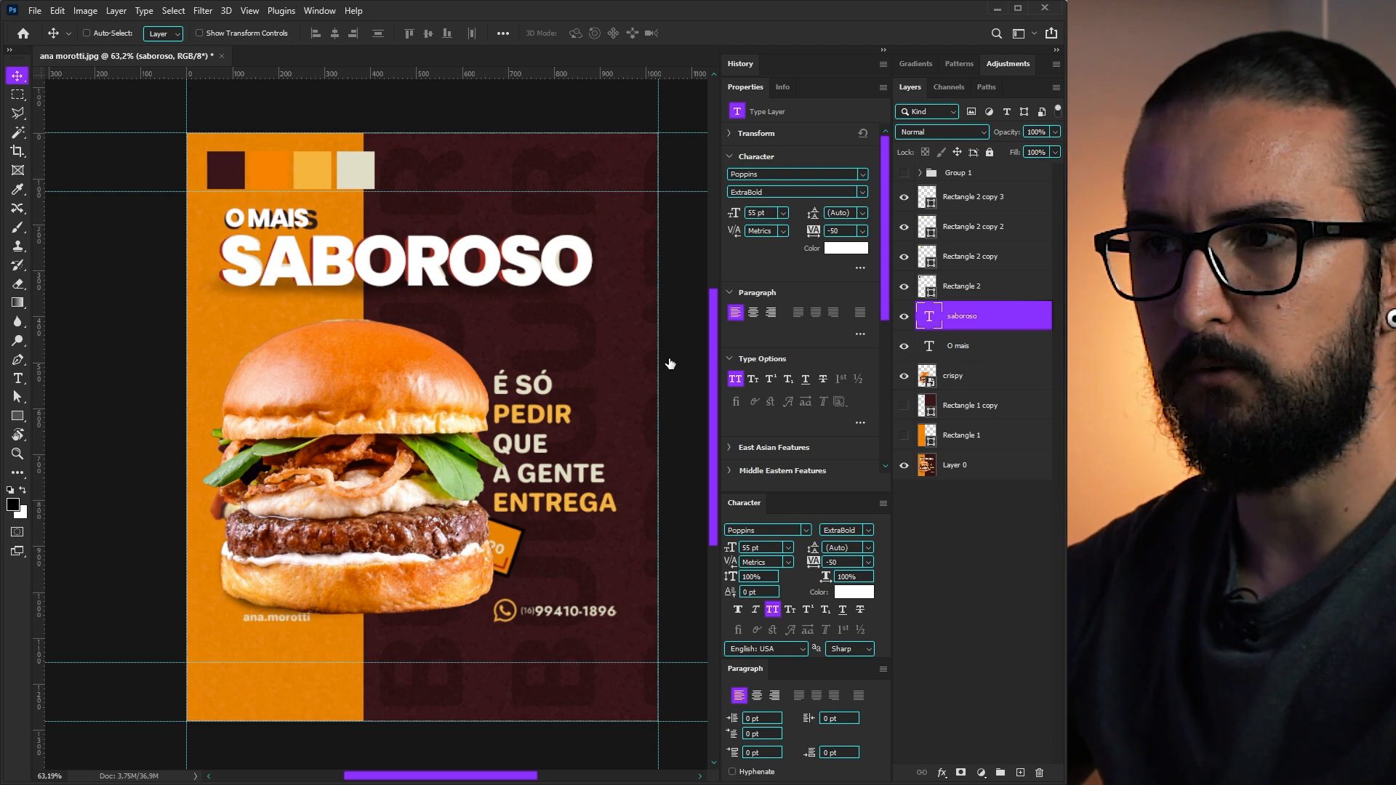
{"action": "left_click", "coordinate": [274, 221], "text": "ctrl"}
{"action": "left_click_drag", "start_coordinate": [274, 221], "coordinate": [543, 387]}
{"action": "double_click", "coordinate": [543, 387]}
{"action": "type", "text": "É SÓ"}
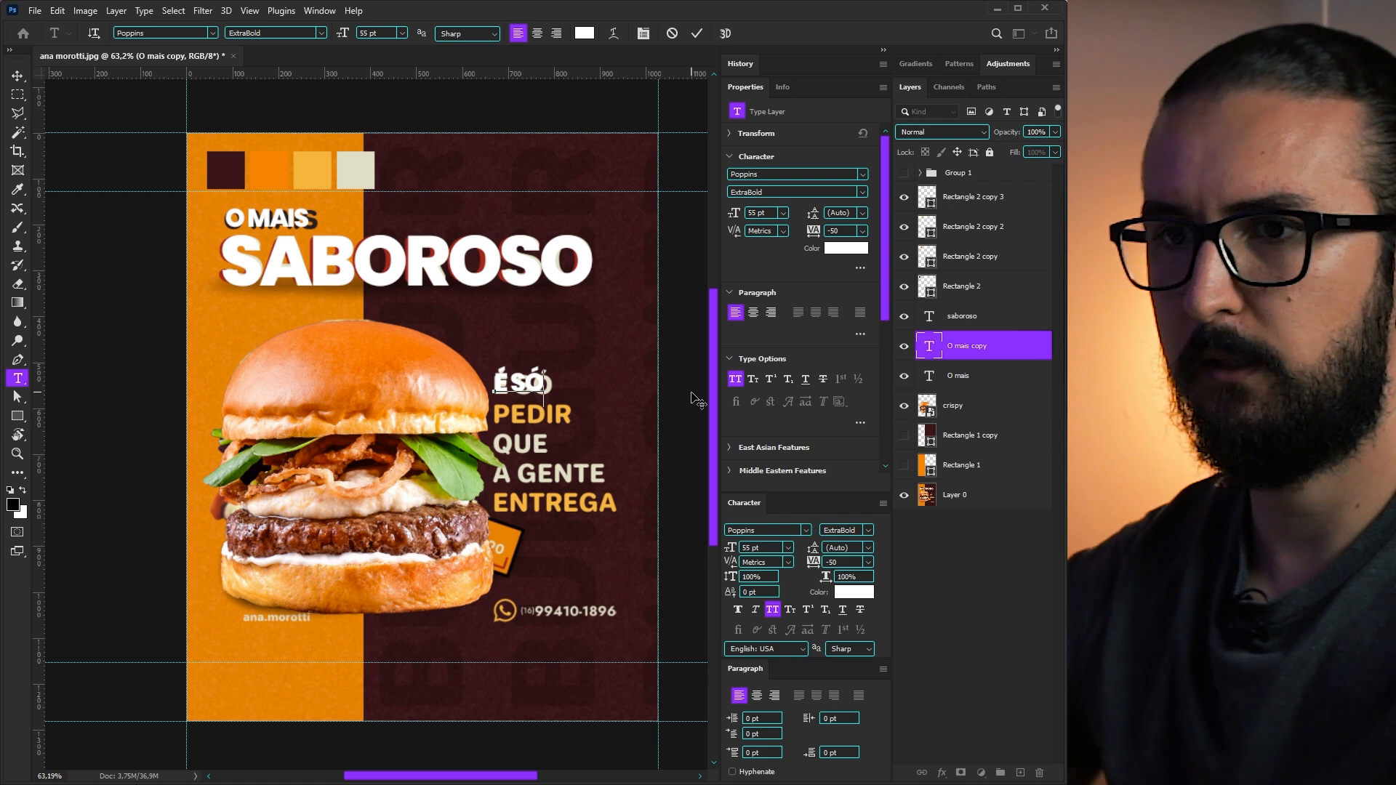
{"action": "key", "text": "ctrl+Return"}
- Make further copies of É SÓ for the lines below and nudge the ENTREGA line up
{"action": "key", "text": "v"}
{"action": "left_click_drag", "start_coordinate": [555, 424], "coordinate": [556, 459]}
{"action": "left_click_drag", "start_coordinate": [557, 440], "coordinate": [560, 498]}
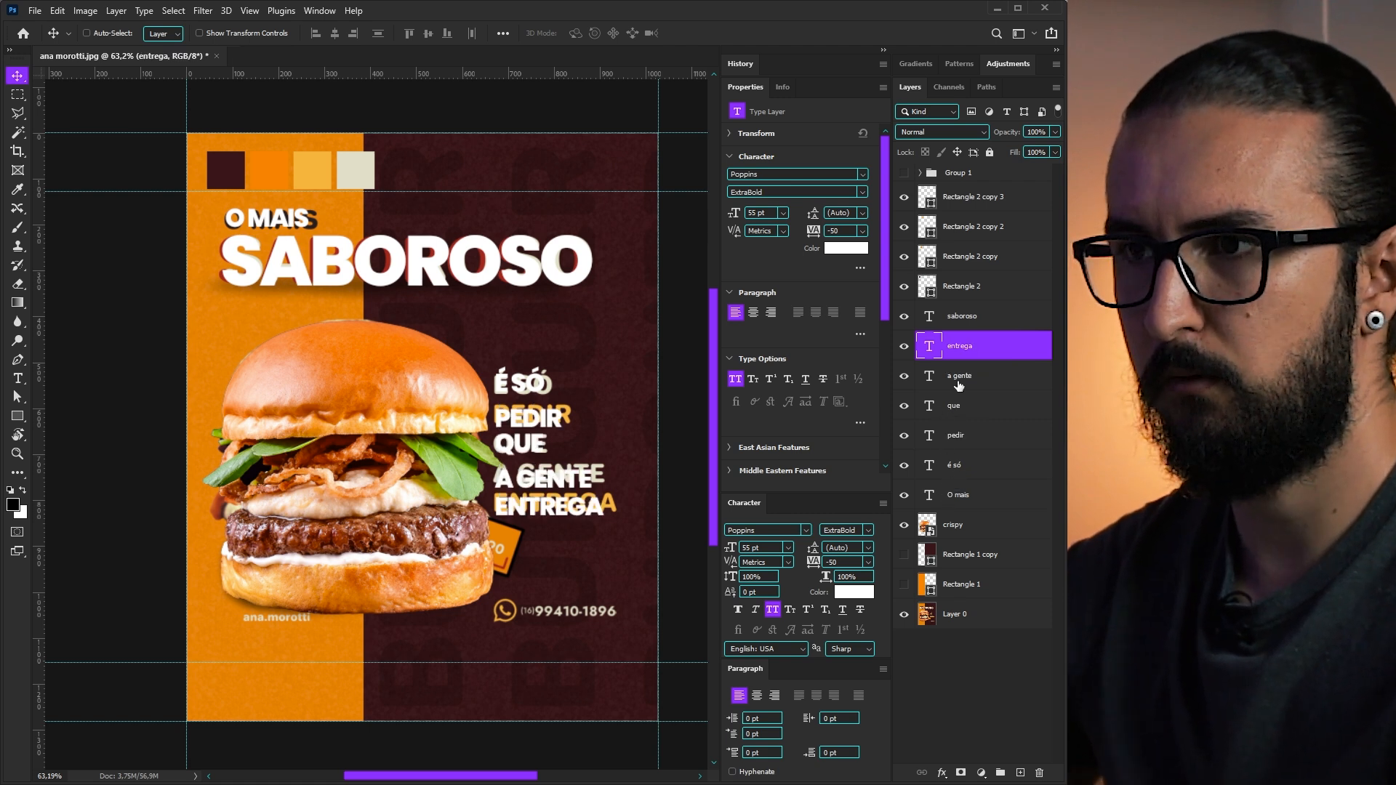
{"action": "left_click_drag", "start_coordinate": [591, 508], "coordinate": [591, 504]}
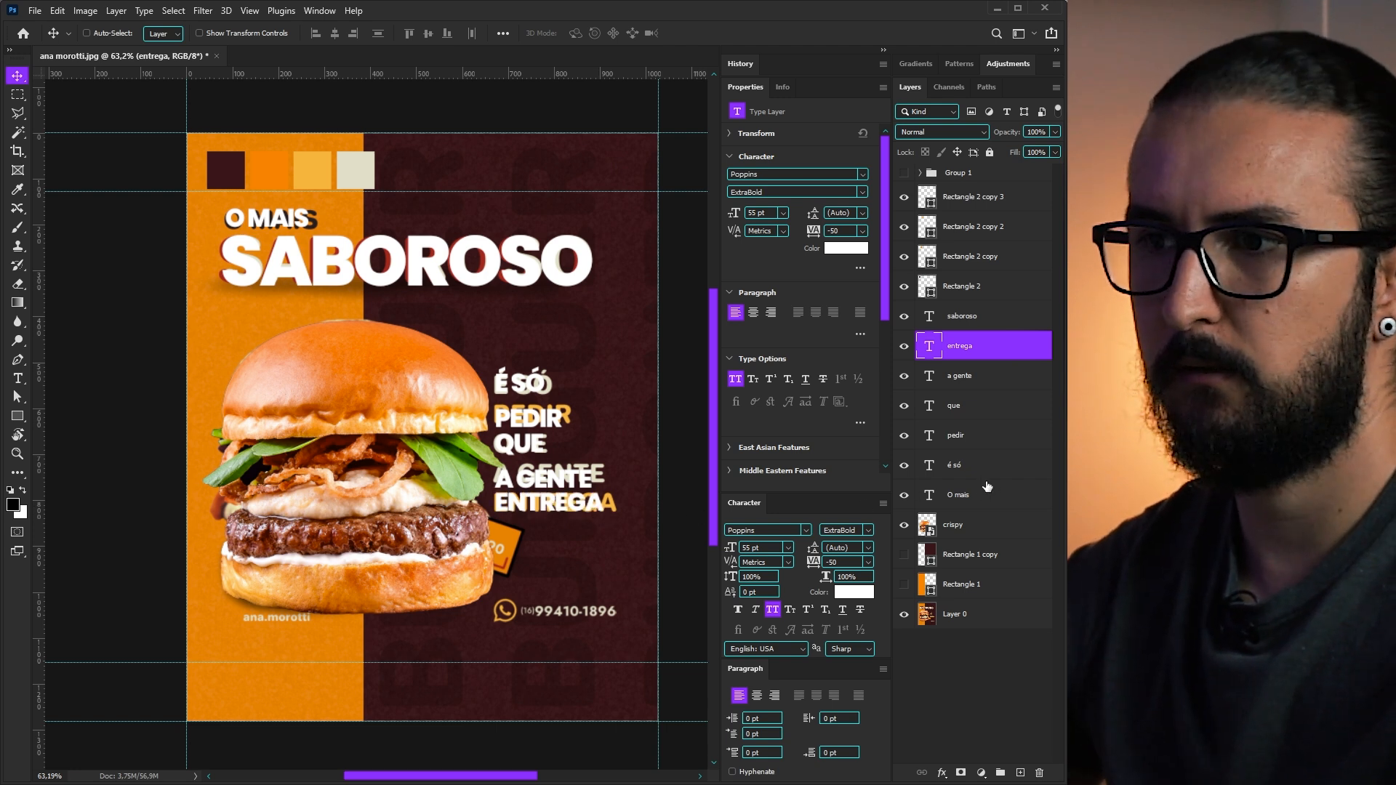
- Distribute the five text lines by vertical centres and move the saboroso layer below é só
{"action": "left_click", "coordinate": [956, 466], "text": "shift"}
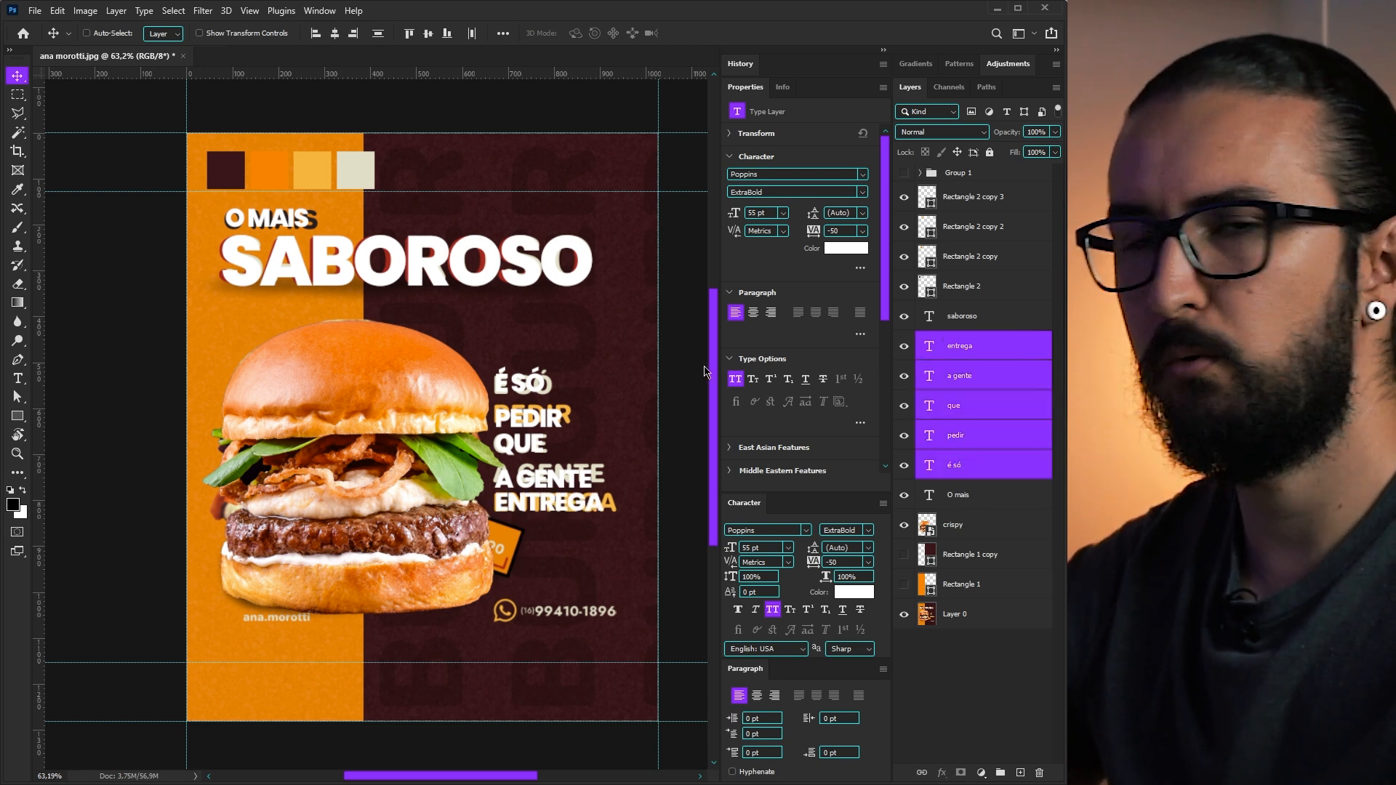
{"action": "left_click", "coordinate": [378, 33]}
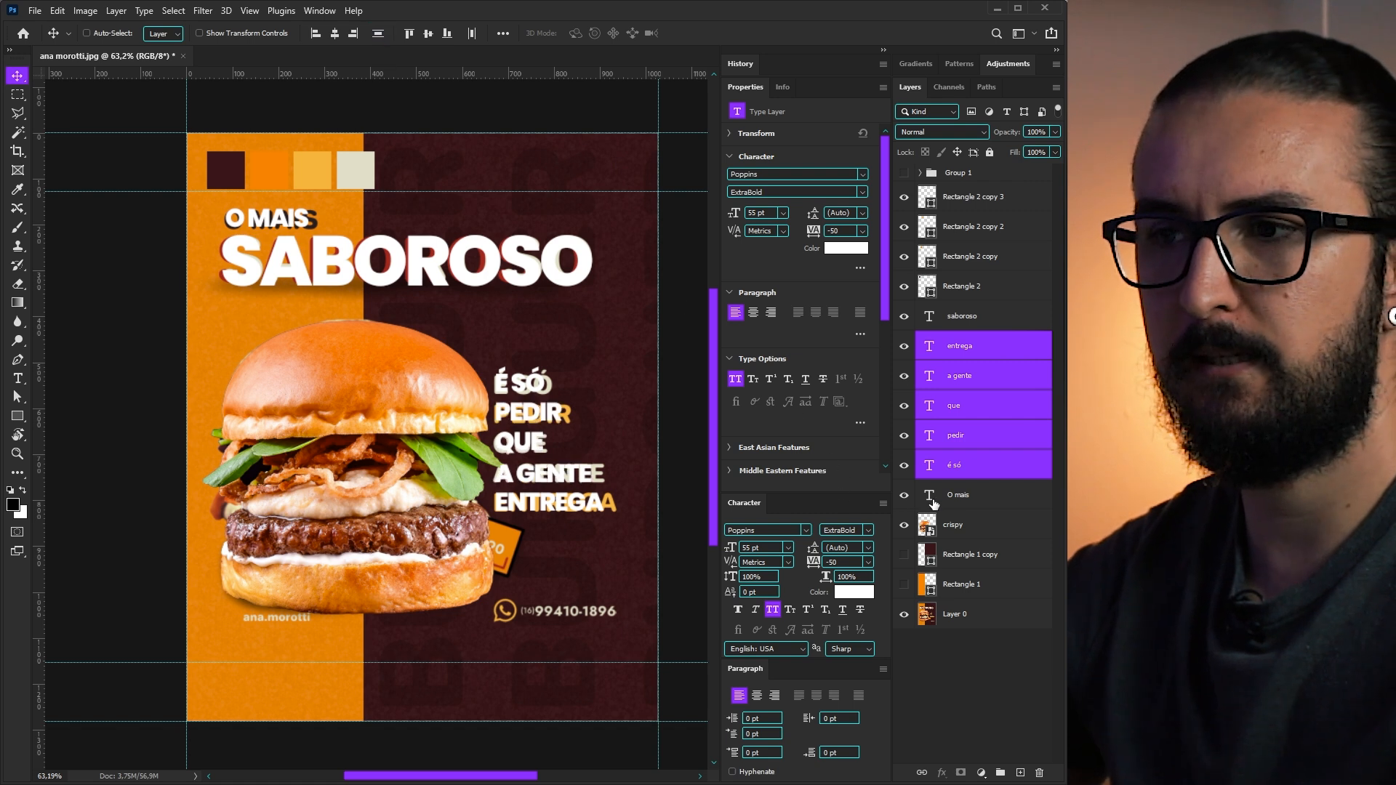
{"action": "left_click", "coordinate": [951, 466]}
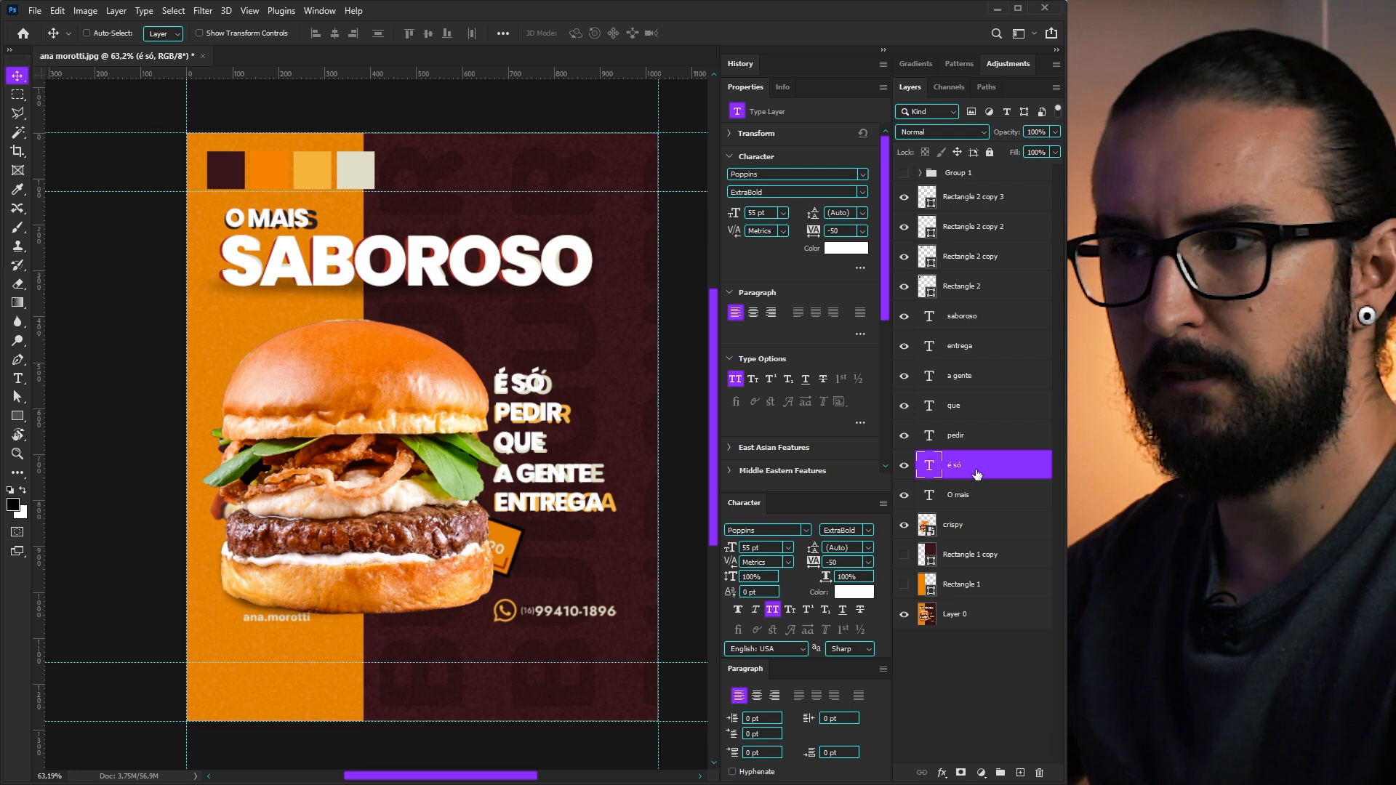
{"action": "left_click_drag", "start_coordinate": [961, 315], "coordinate": [955, 477]}
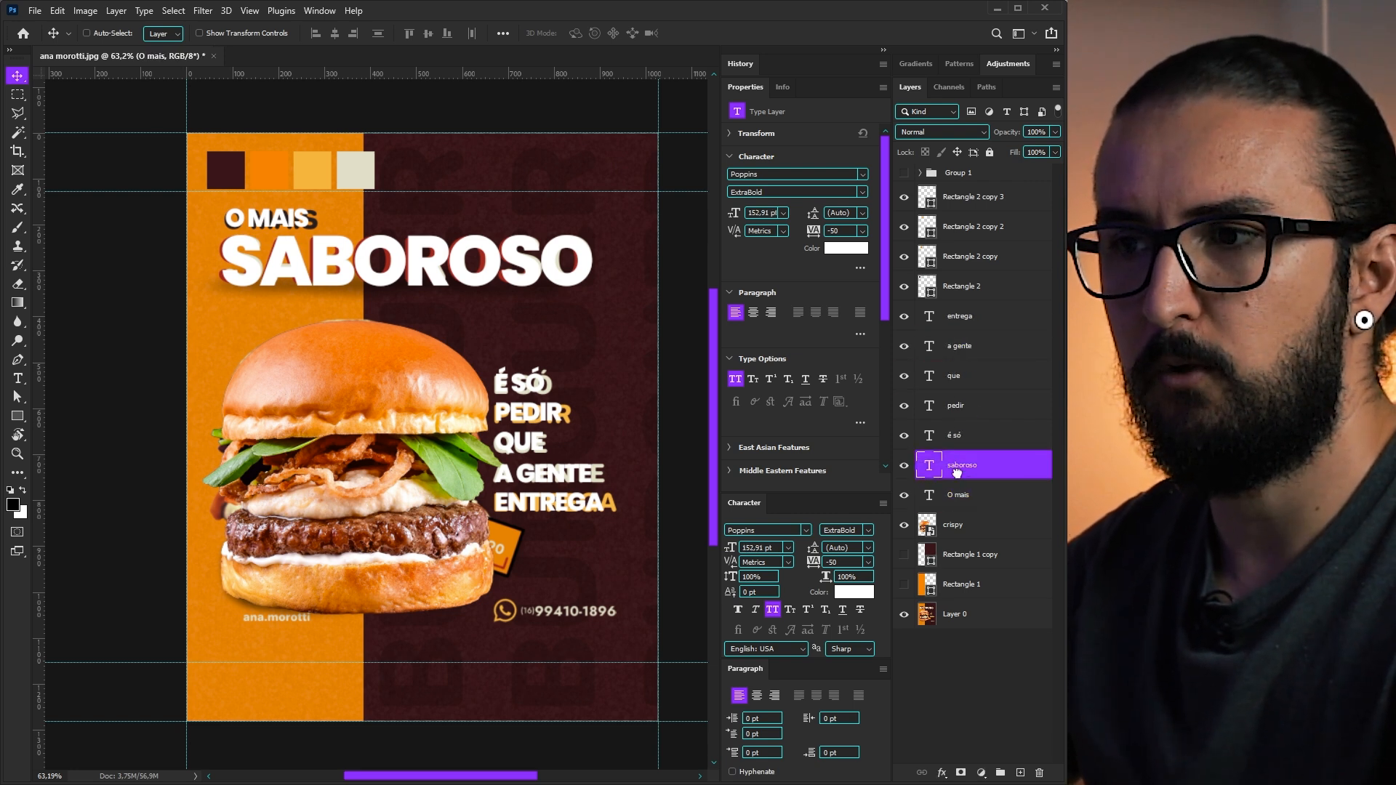
- Group the five slogan text layers and name the group 'texto'
{"action": "left_click", "coordinate": [962, 438]}
{"action": "left_click", "coordinate": [963, 316], "text": "shift"}
{"action": "key", "text": "ctrl+g"}
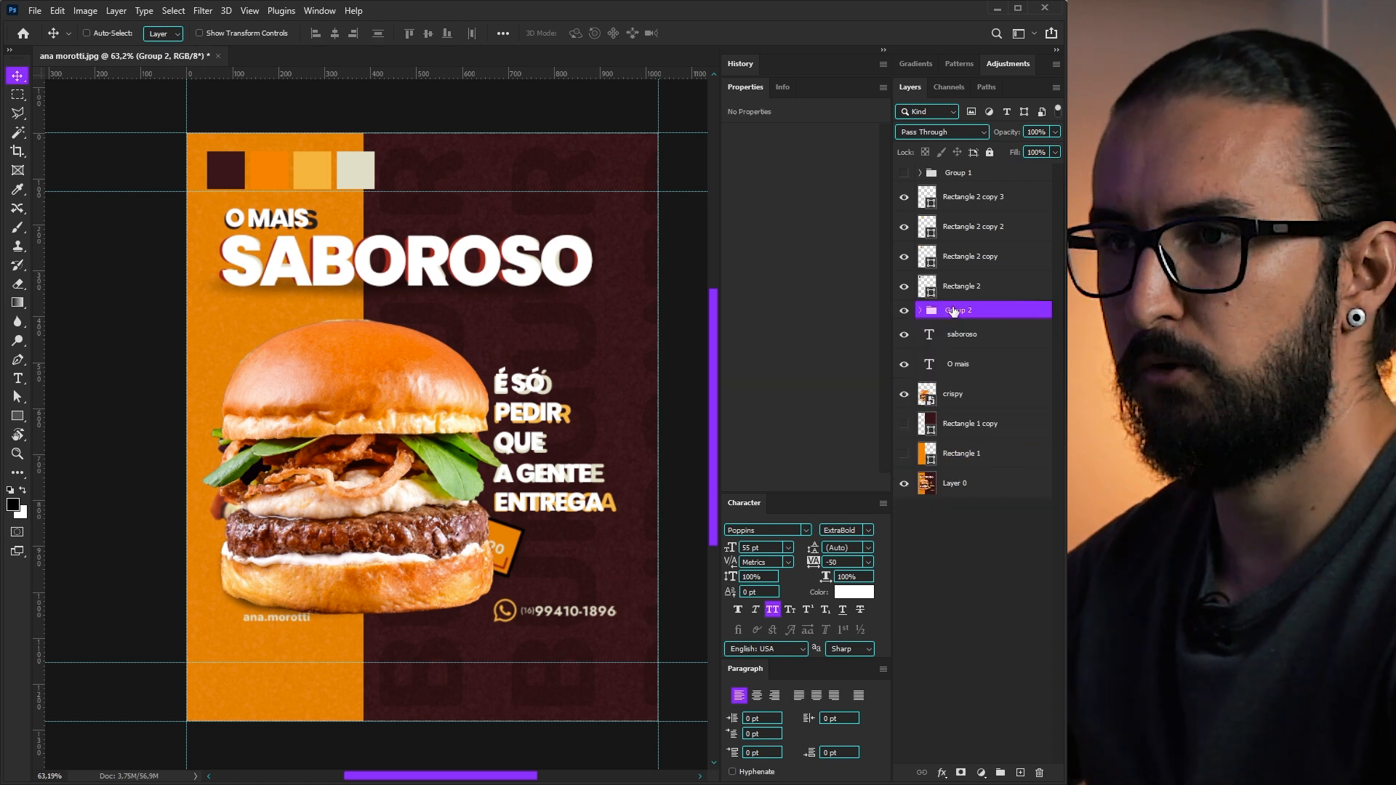
{"action": "double_click", "coordinate": [954, 312]}
{"action": "type", "text": "texto"}
{"action": "key", "text": "Return"}
- Group the saboroso and O mais layers and name the group 'chamada'
{"action": "left_click", "coordinate": [956, 336]}
{"action": "left_click", "coordinate": [941, 360], "text": "shift"}
{"action": "key", "text": "ctrl+g"}
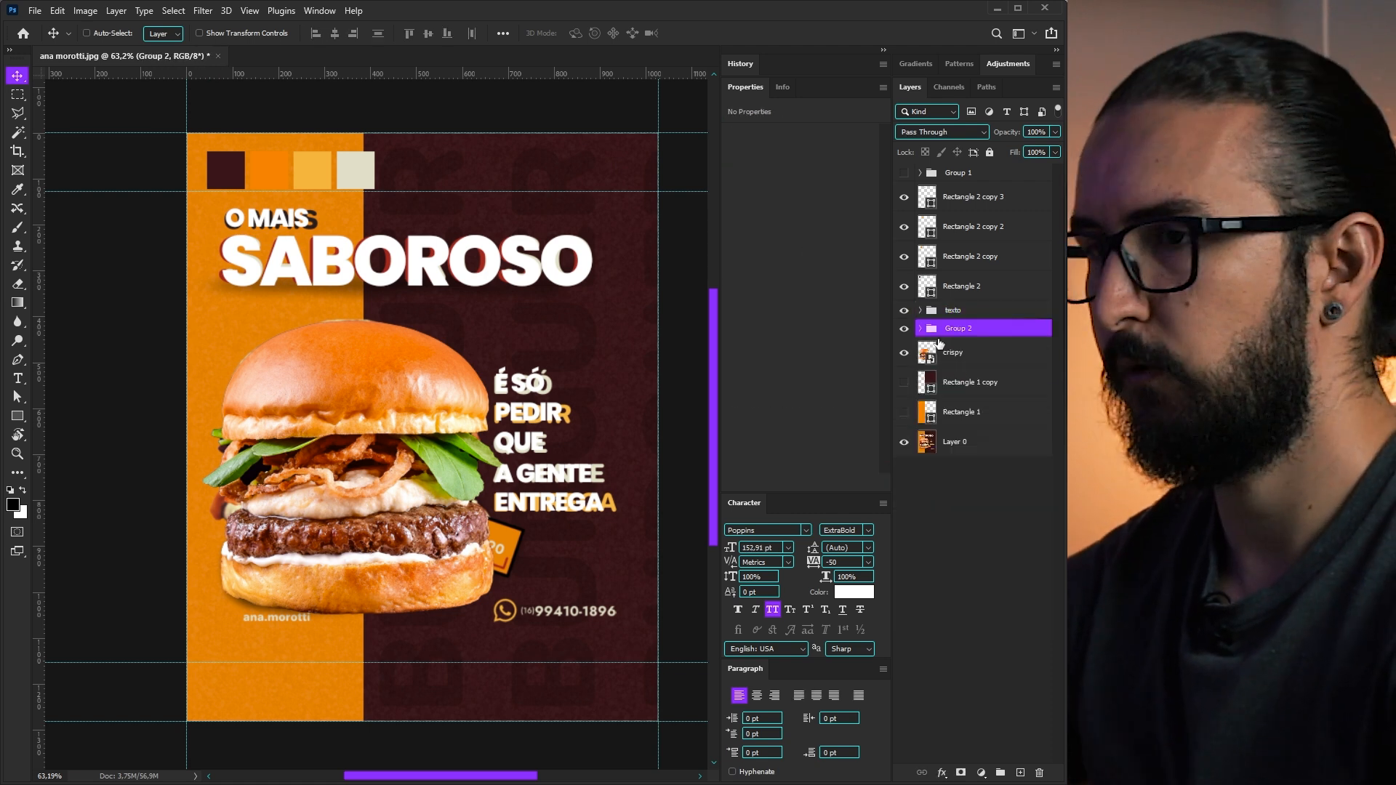
{"action": "double_click", "coordinate": [959, 329]}
{"action": "type", "text": "chamada"}
{"action": "key", "text": "Return"}
- Start a new text layer over the old phone line and type the phone number
{"action": "left_click", "coordinate": [948, 360]}
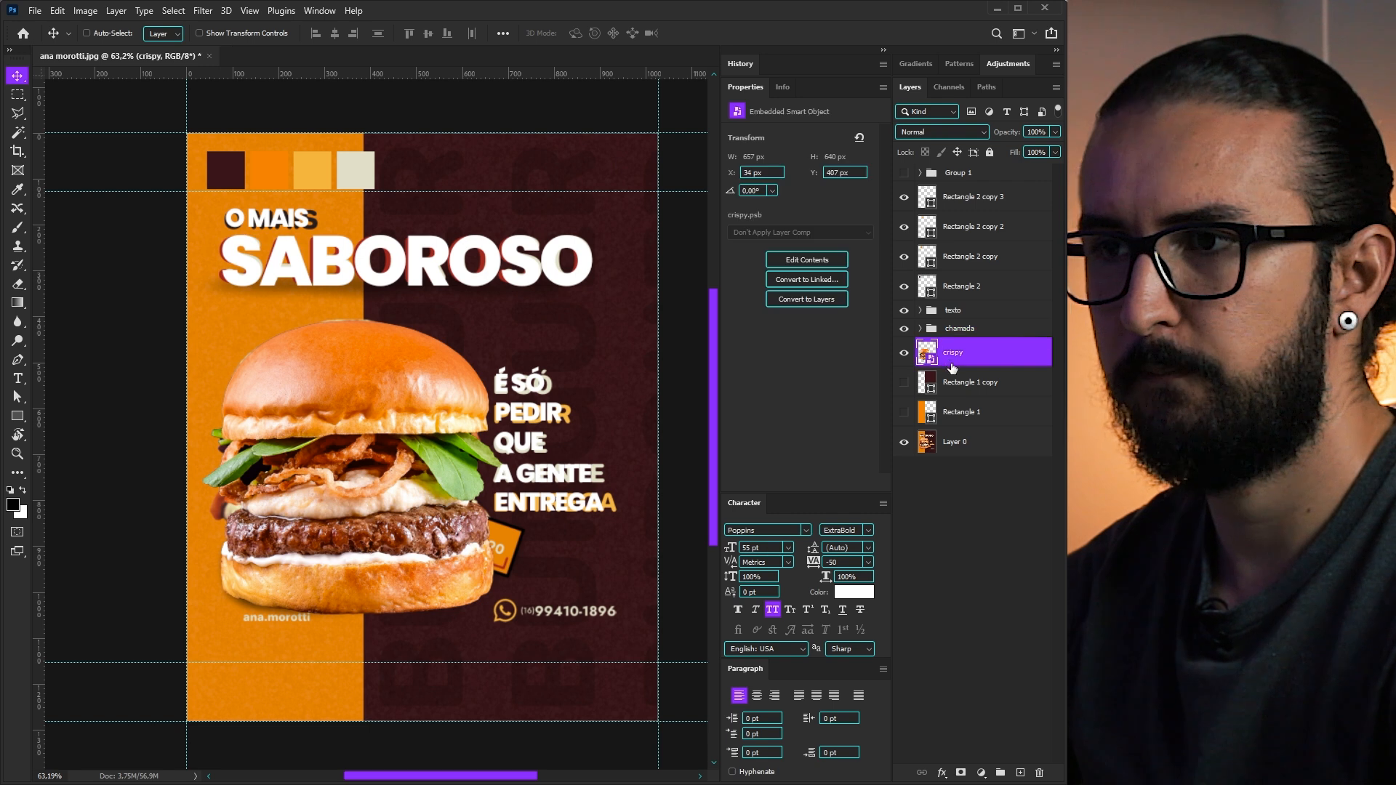
{"action": "left_click", "coordinate": [952, 312]}
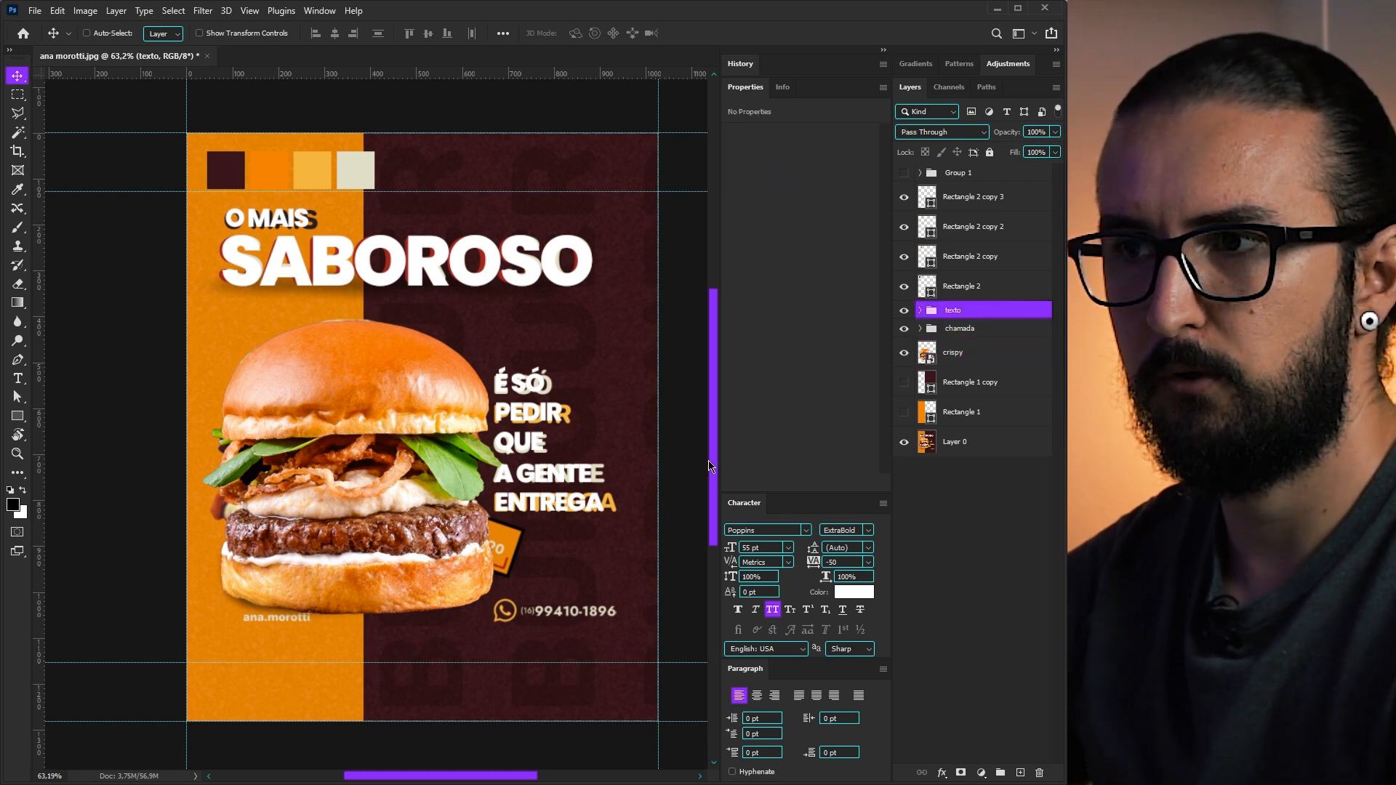
{"action": "key", "text": "t"}
{"action": "left_click", "coordinate": [528, 624]}
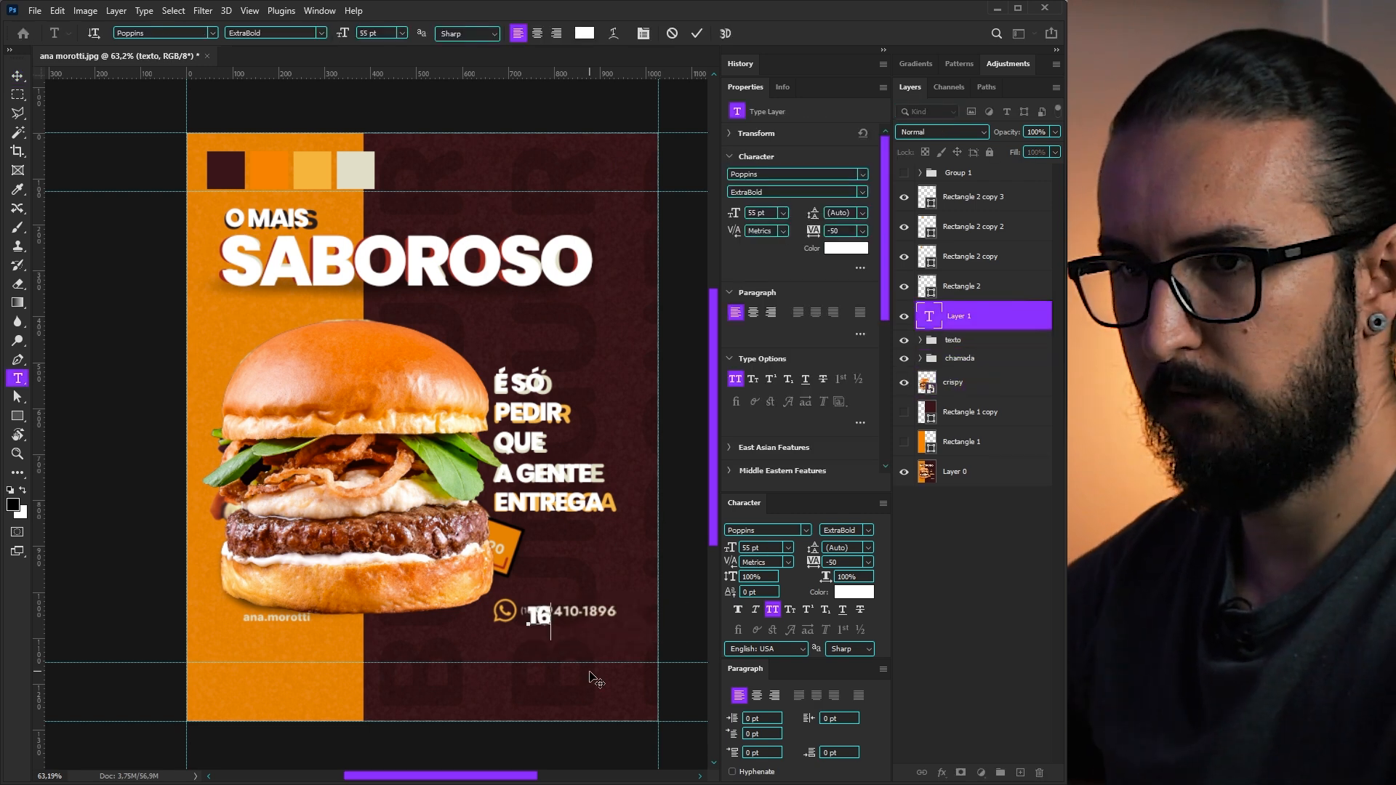
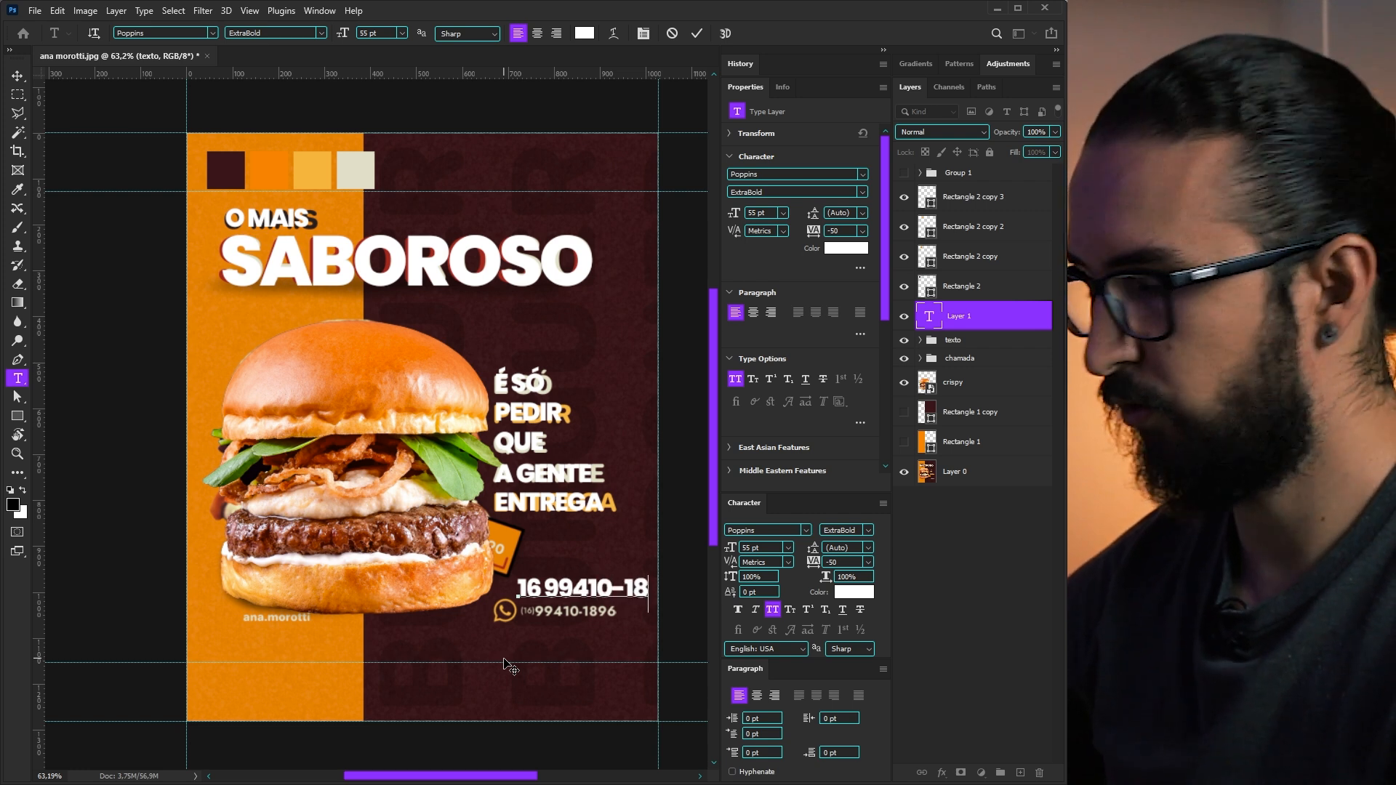
- Scale the phone number text to 56% and drag the WhatsApp icon over the old phone icon
{"action": "left_click_drag", "start_coordinate": [655, 604], "coordinate": [597, 626]}
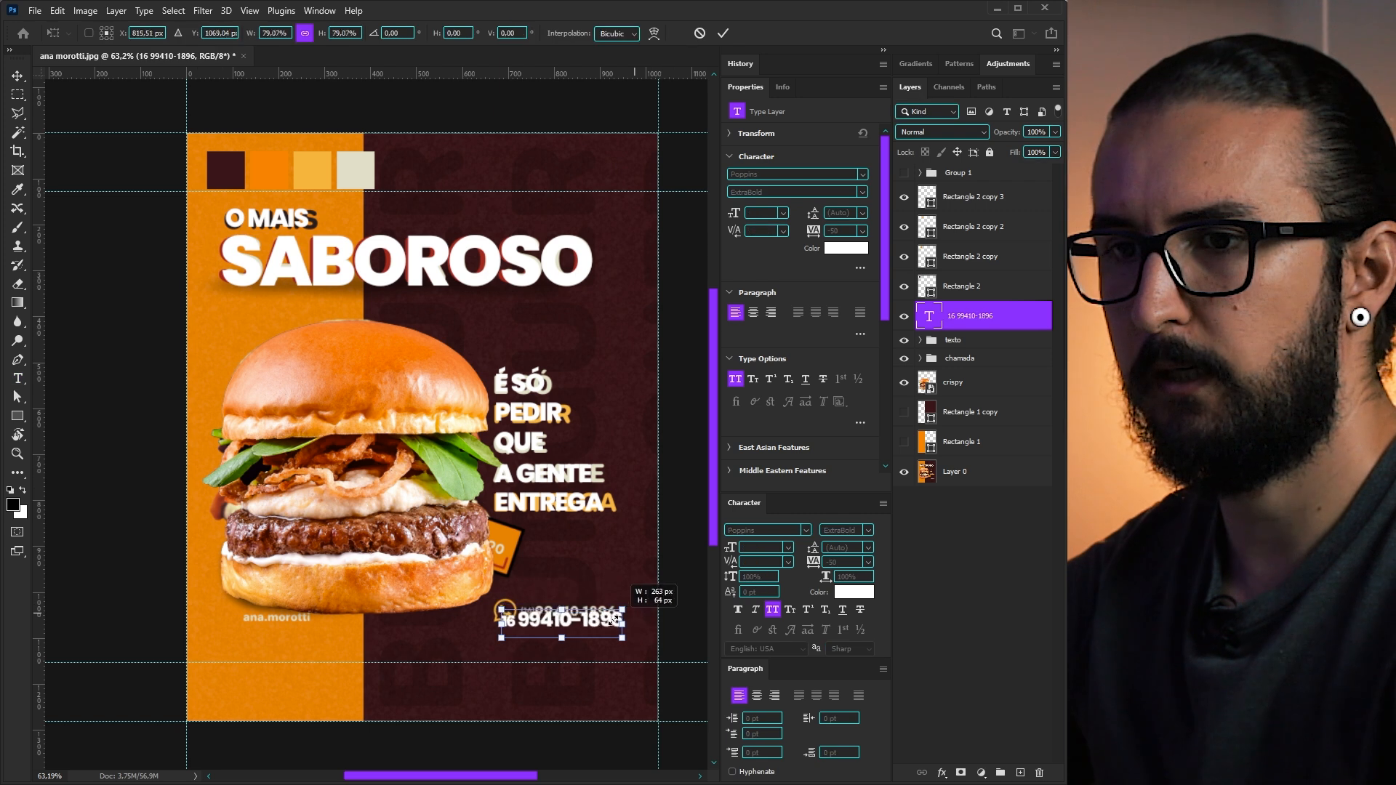
{"action": "key", "text": "Return"}
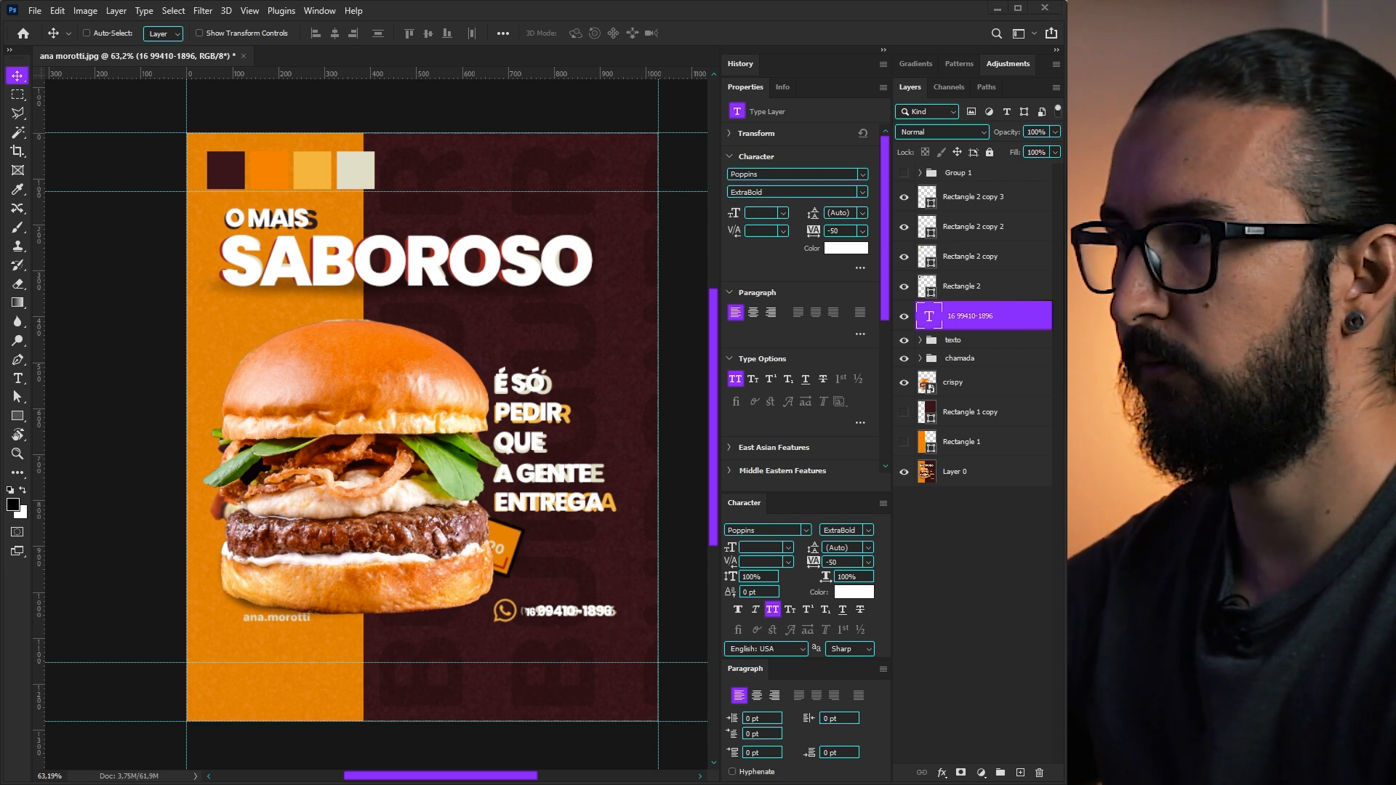
{"action": "left_click_drag", "start_coordinate": [1069, 611], "coordinate": [505, 611]}
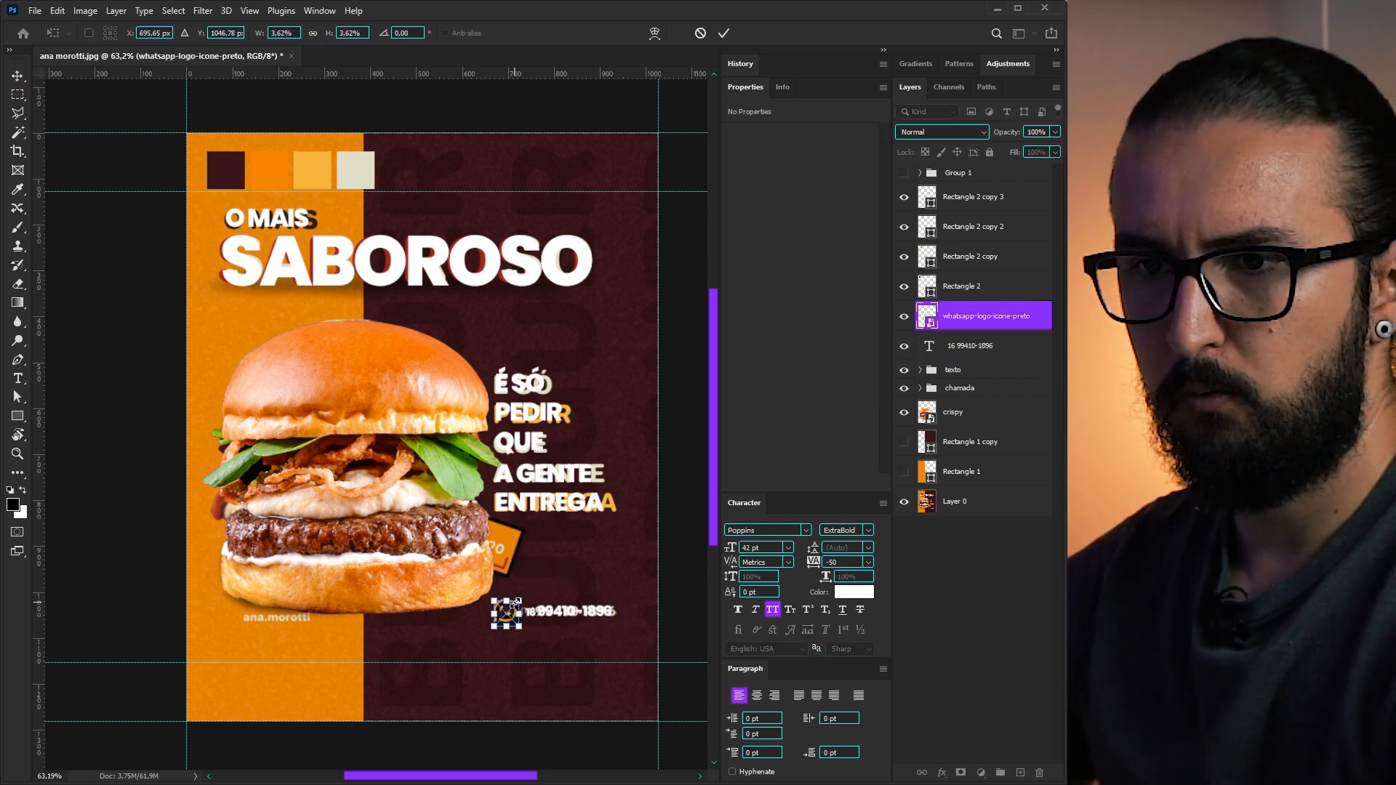
- Commit the WhatsApp icon, then toggle both background rectangles to compare, leaving them visible
{"action": "key", "text": "Return"}
{"action": "left_click", "coordinate": [904, 472]}
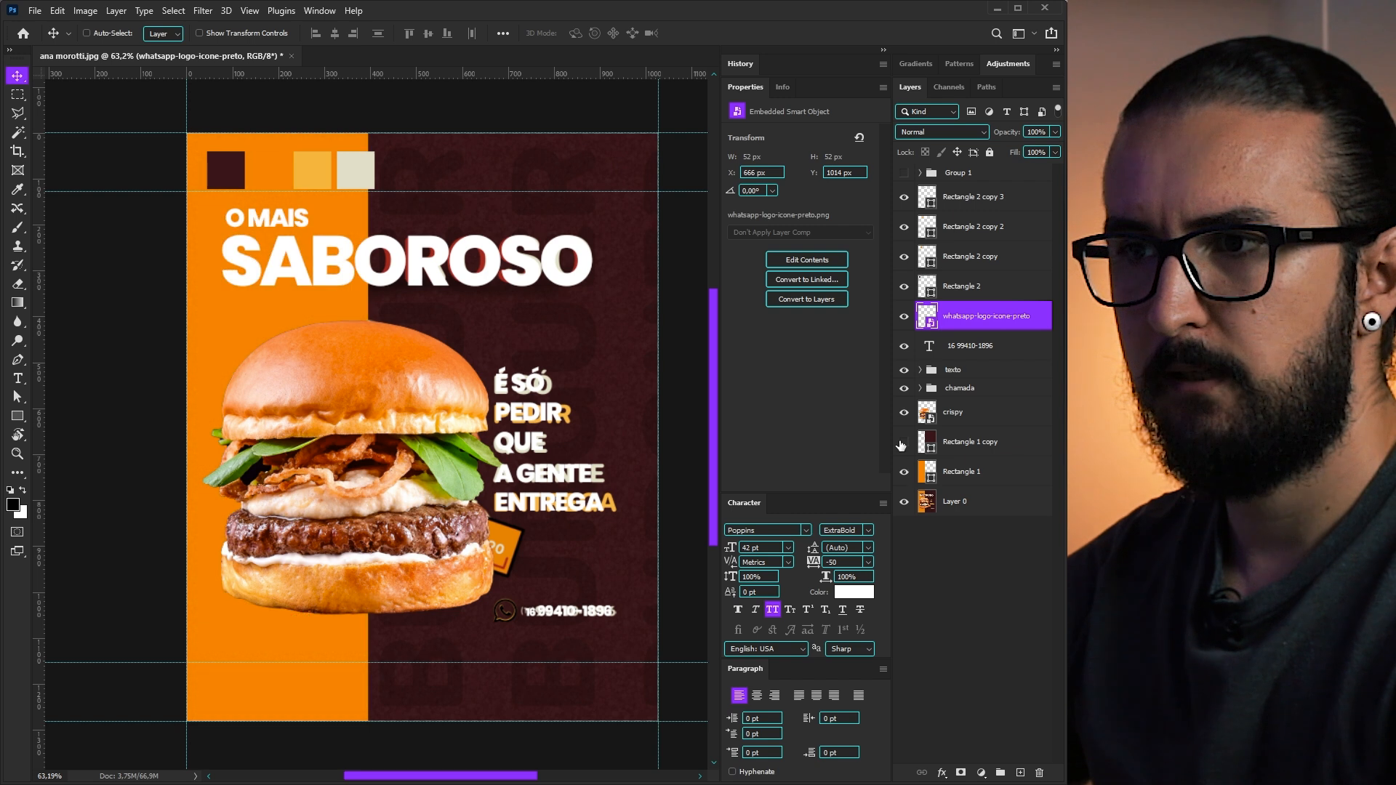
{"action": "left_click", "coordinate": [904, 442]}
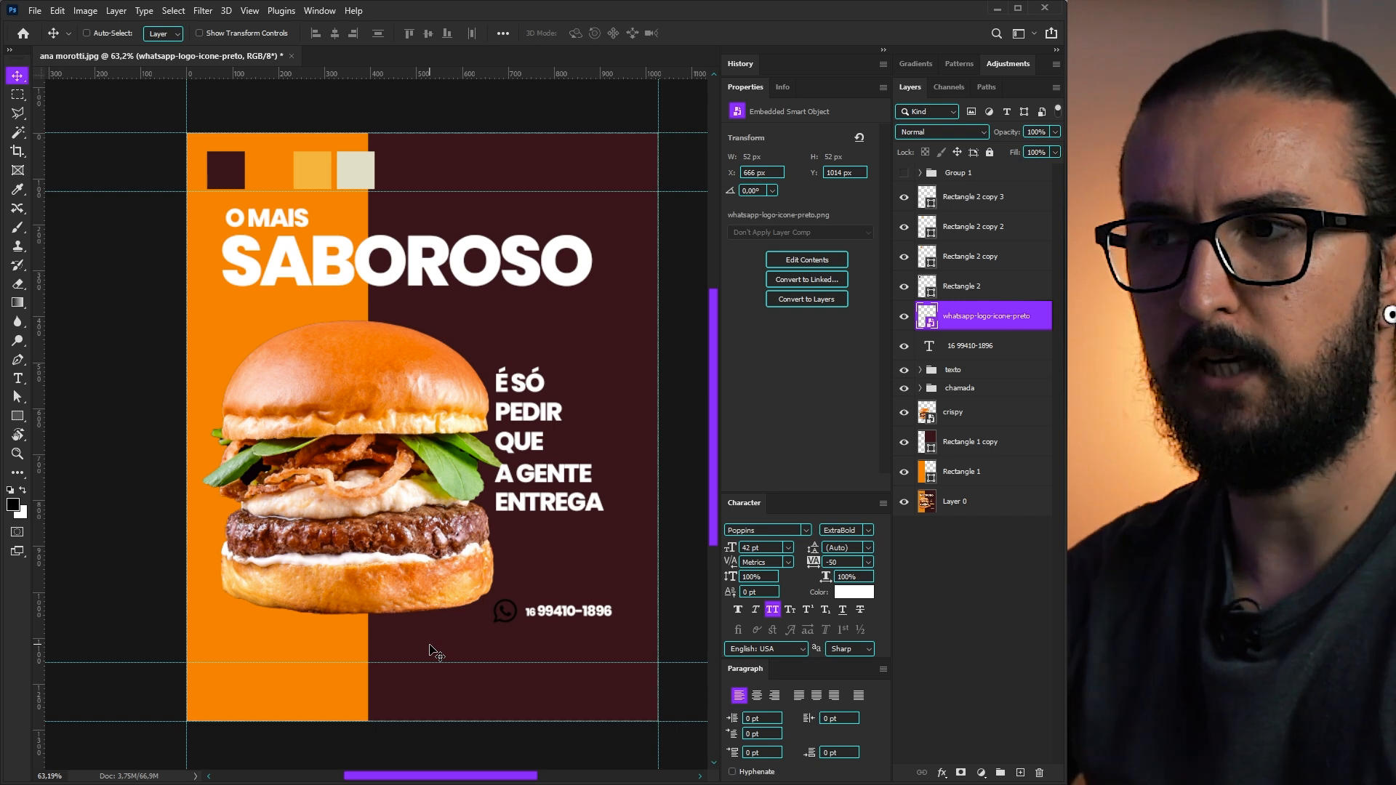
{"action": "left_click", "coordinate": [904, 471]}
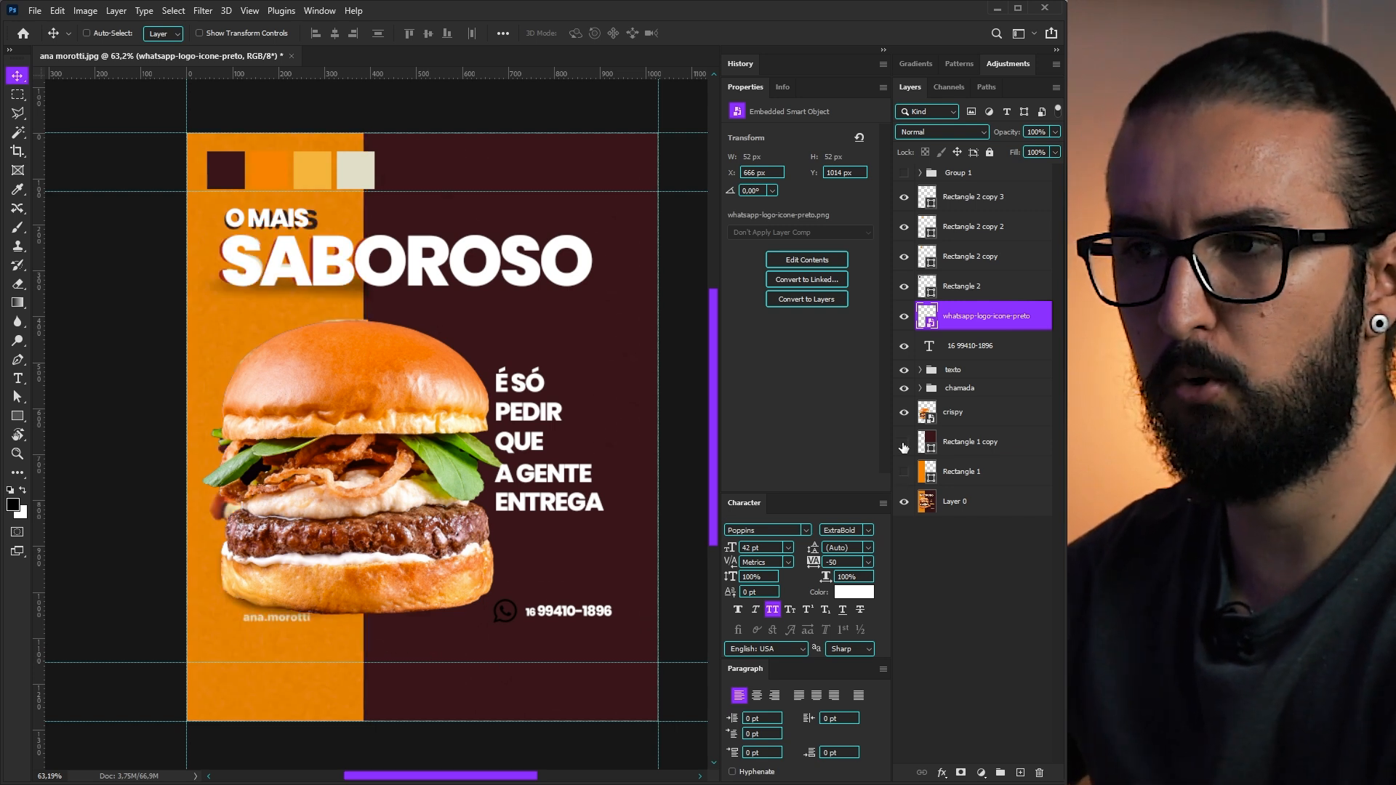
{"action": "left_click", "coordinate": [903, 442]}
{"action": "left_click", "coordinate": [904, 441]}
{"action": "left_click", "coordinate": [903, 471]}
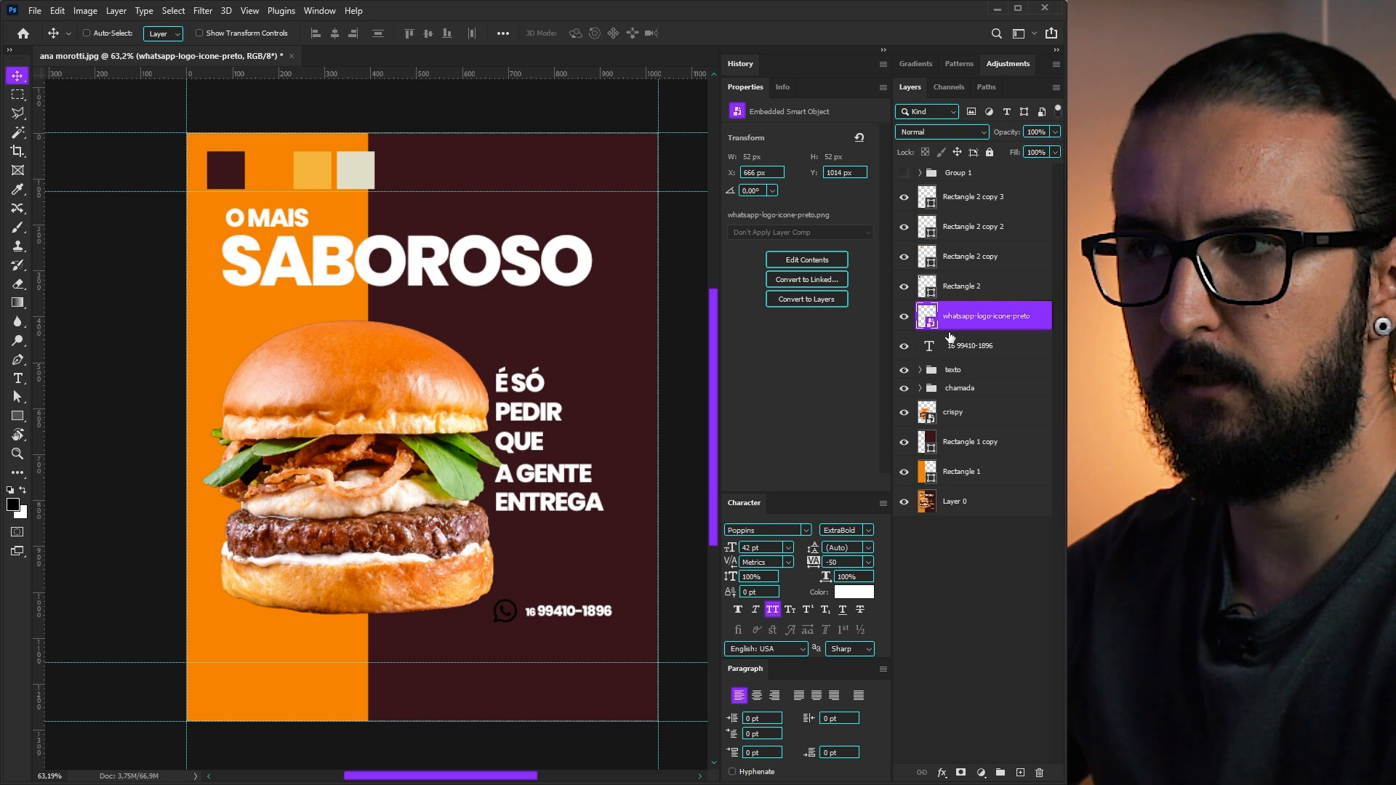
- Duplicate saboroso below crispy, rotate it vertical, enlarge it to canvas height, and add a second column
{"action": "left_click", "coordinate": [920, 388]}
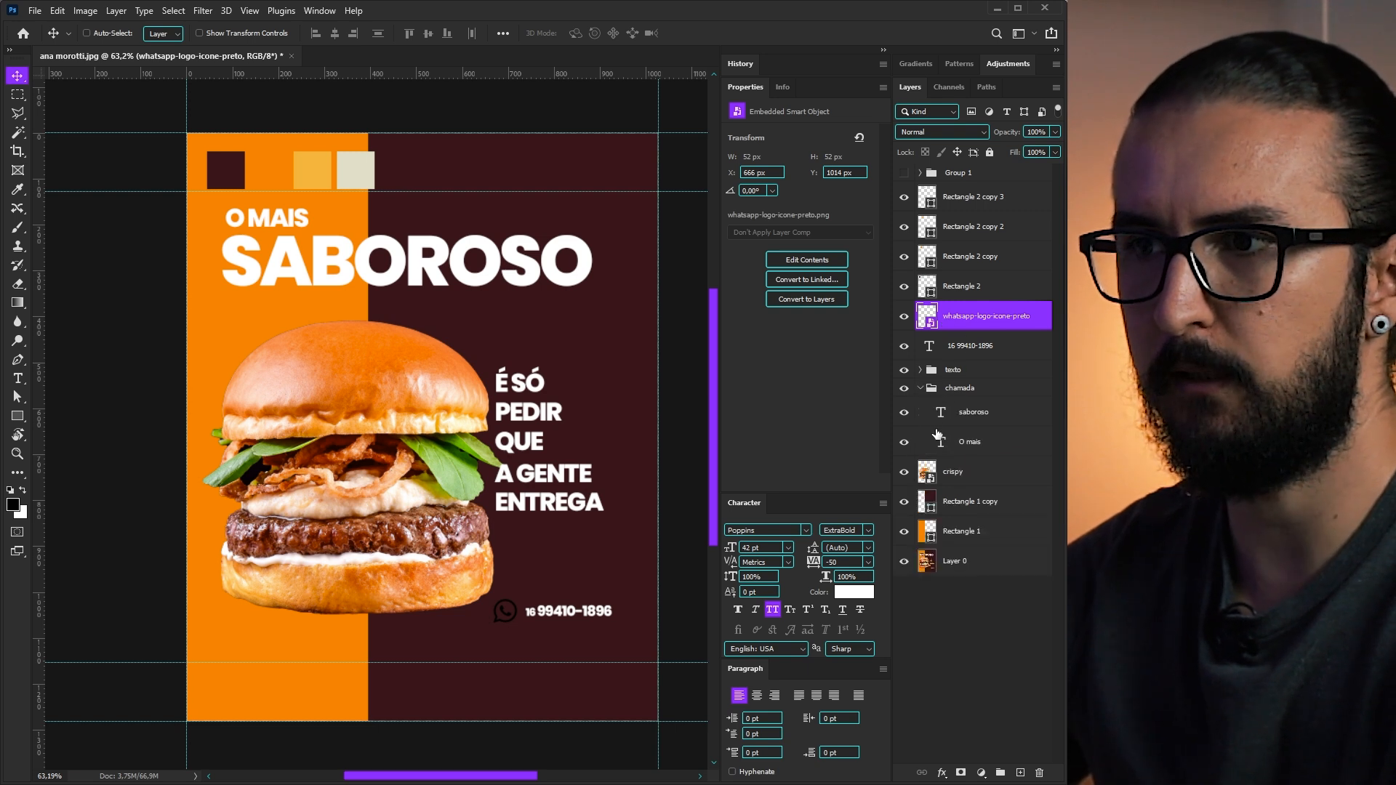
{"action": "mouse_move", "coordinate": [960, 411]}
{"action": "left_mouse_down"}
{"action": "mouse_move", "coordinate": [940, 448]}
{"action": "mouse_move", "coordinate": [945, 487]}
{"action": "left_mouse_up"}
{"action": "left_click", "coordinate": [921, 390]}
{"action": "key", "text": "ctrl+t"}
{"action": "left_click_drag", "start_coordinate": [556, 397], "coordinate": [507, 260]}
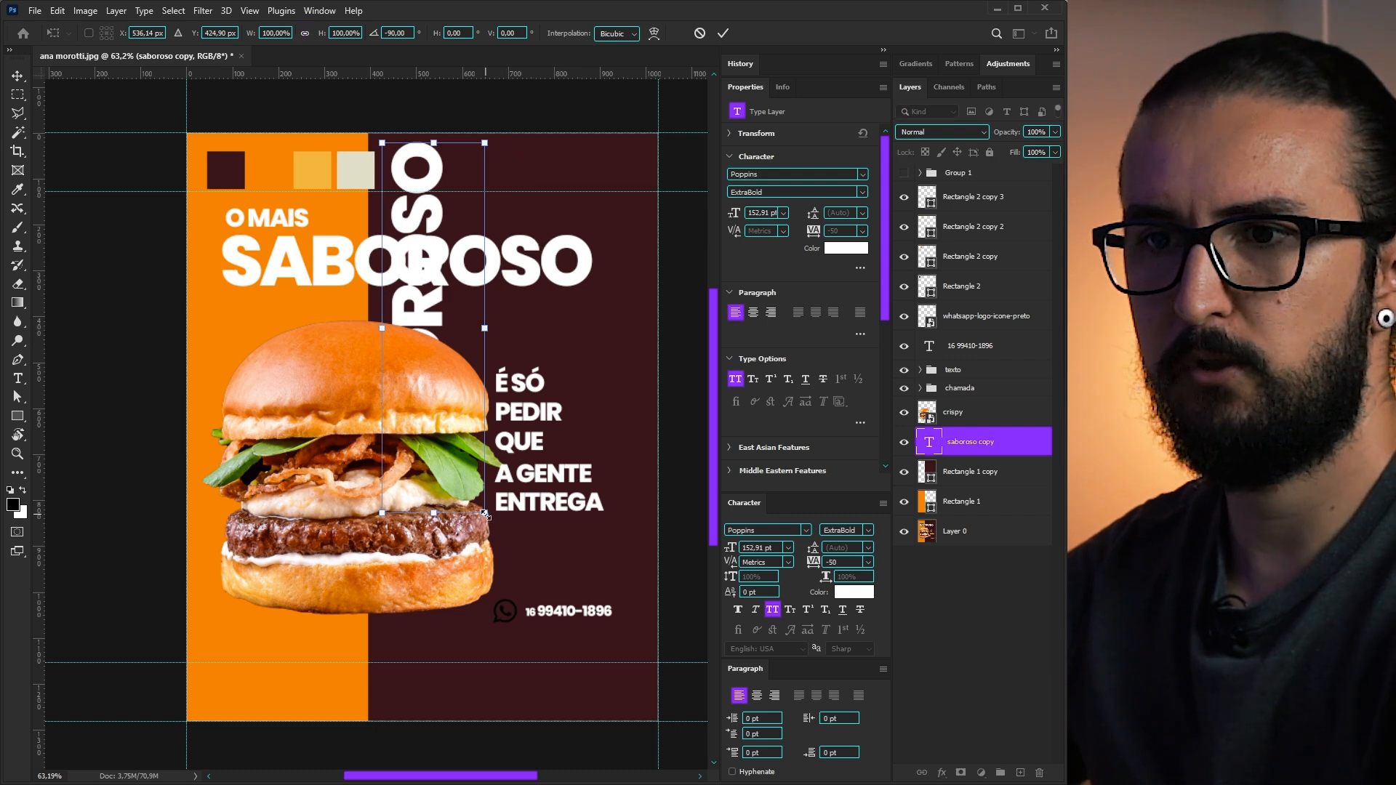
{"action": "left_click_drag", "start_coordinate": [485, 514], "coordinate": [642, 720]}
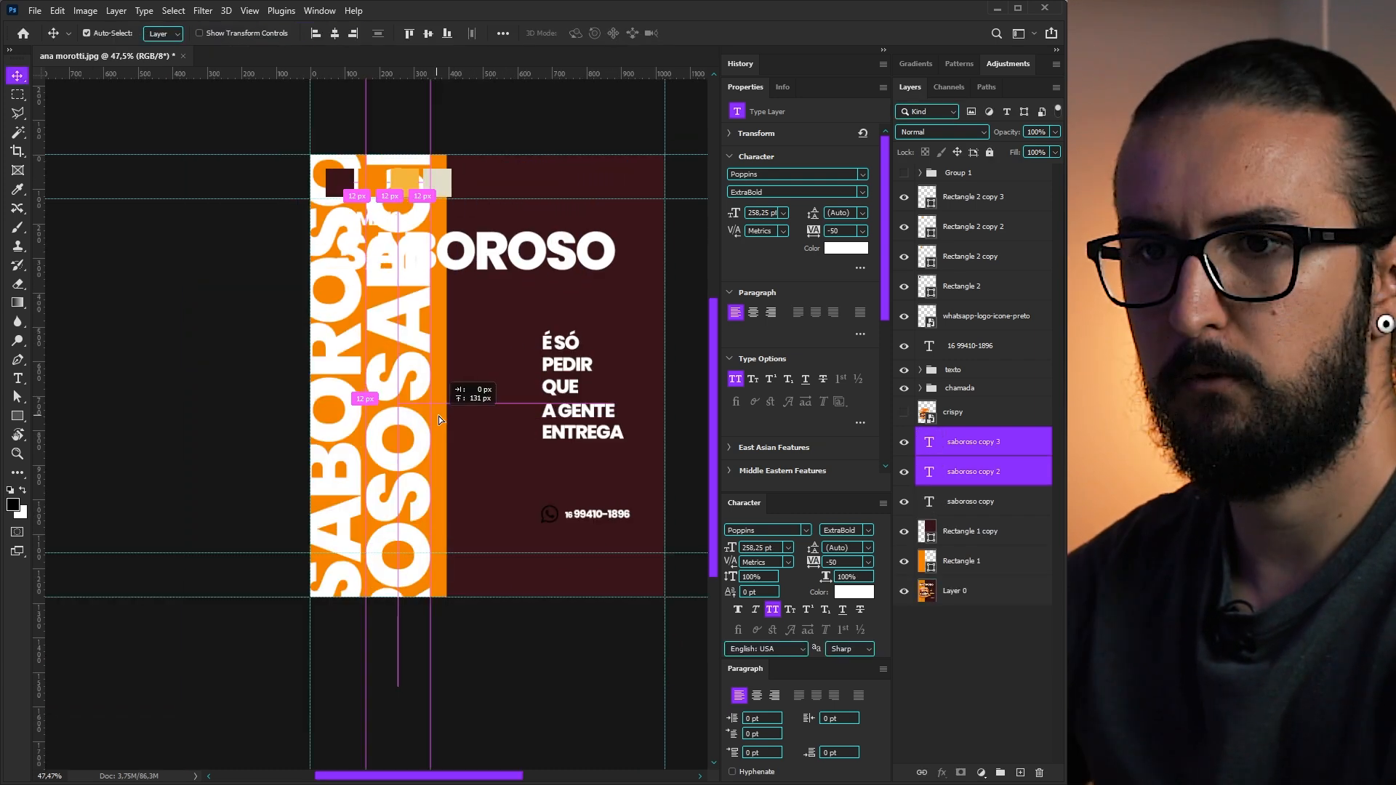
{"action": "left_click_drag", "start_coordinate": [438, 416], "coordinate": [614, 487]}
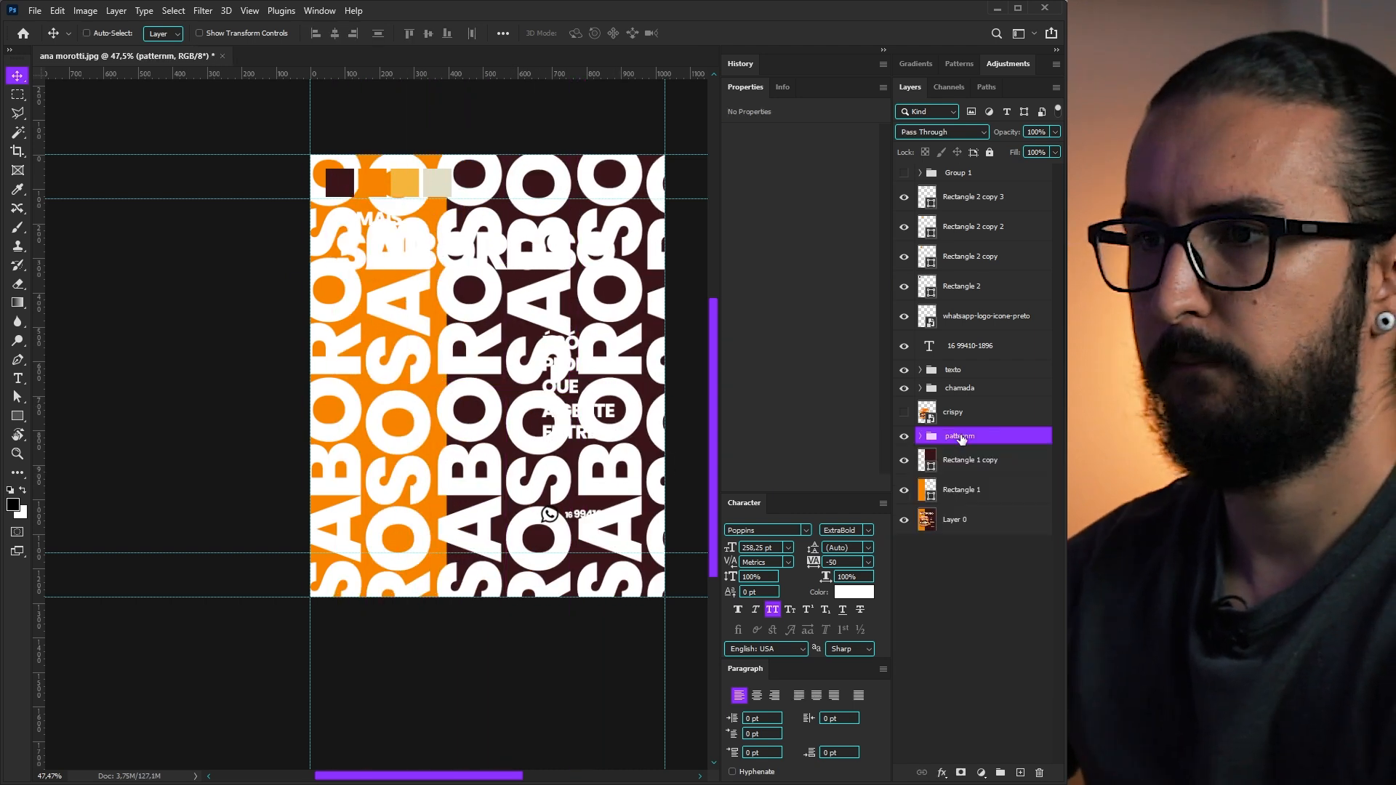
- Name the group 'pattern', centre it horizontally and vertically on the canvas, and hide the burger
{"action": "double_click", "coordinate": [961, 439]}
{"action": "key", "text": "BackSpace"}
{"action": "key", "text": "Return"}
{"action": "key", "text": "ctrl+a"}
{"action": "left_click", "coordinate": [428, 34]}
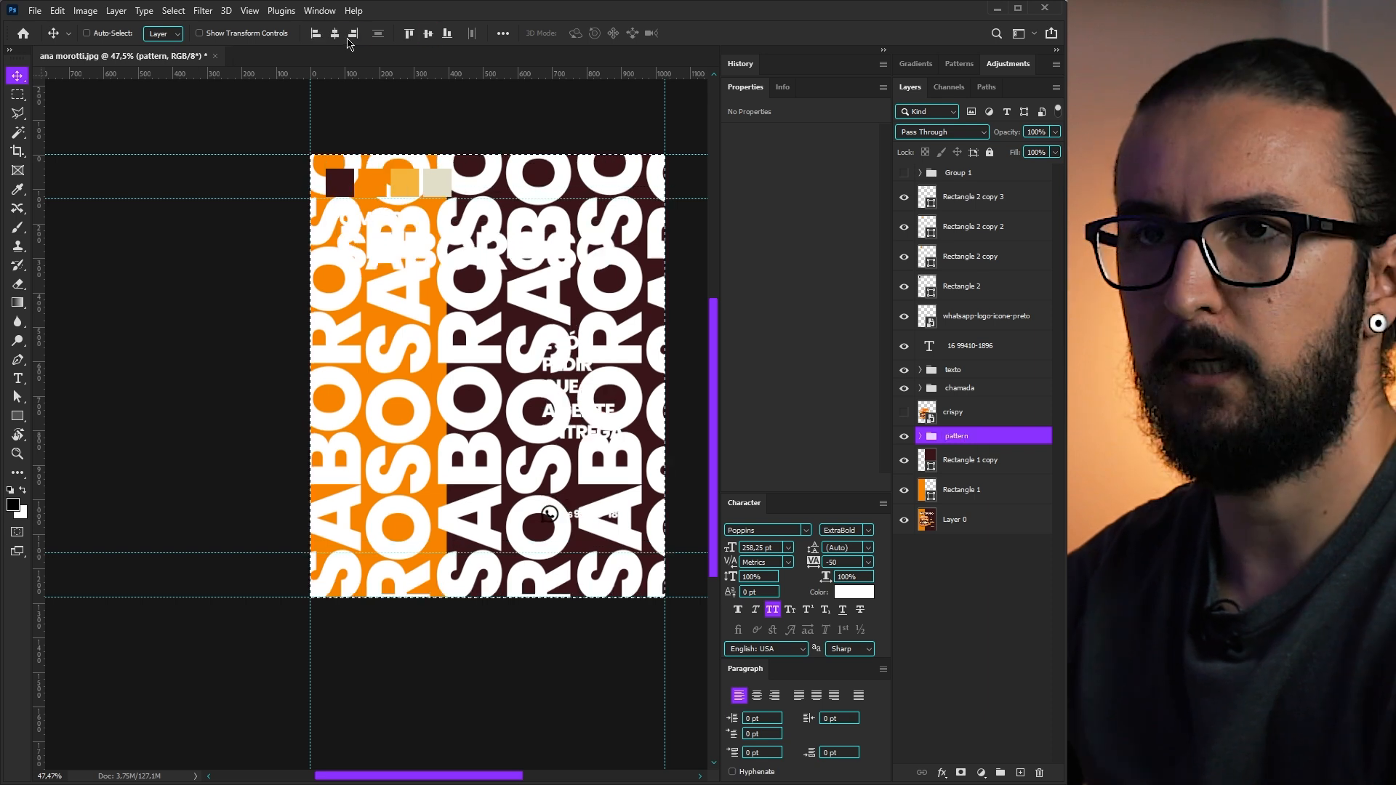
{"action": "left_click", "coordinate": [338, 41]}
{"action": "key", "text": "ctrl+d"}
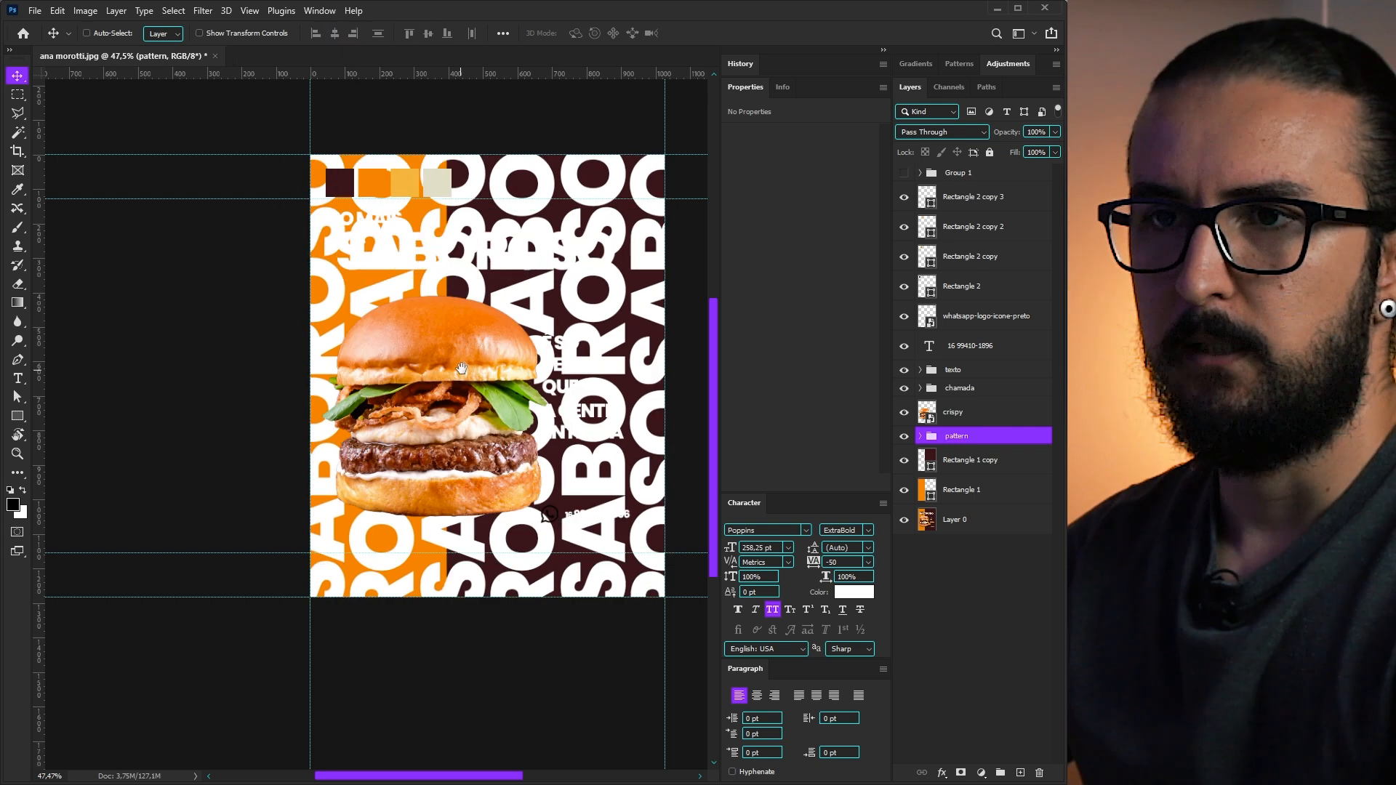
{"action": "left_click_drag", "start_coordinate": [621, 391], "coordinate": [597, 424]}
{"action": "left_click", "coordinate": [904, 412]}
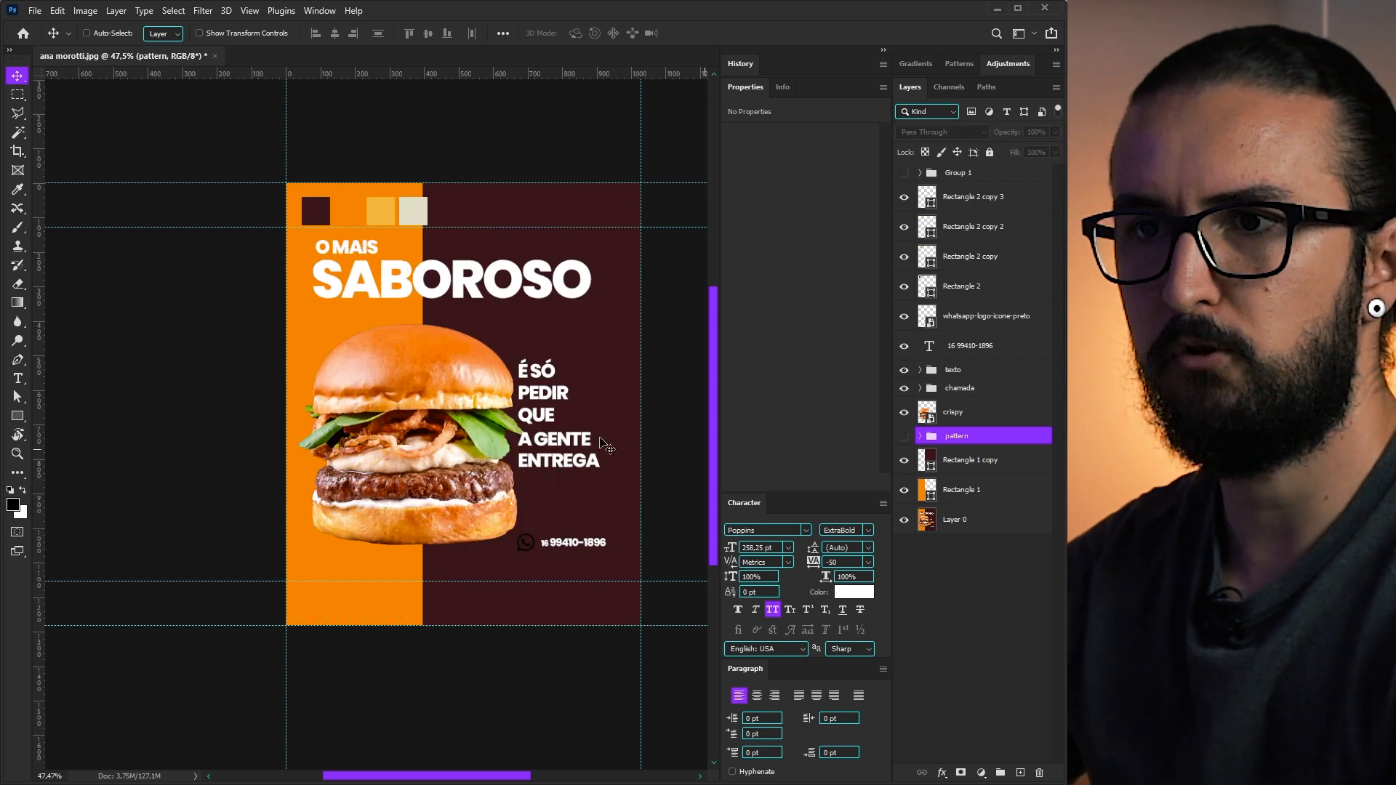
{"action": "scroll", "coordinate": [541, 427], "scroll_direction": "up", "scroll_amount": 1}
{"action": "scroll", "coordinate": [541, 427], "scroll_direction": "up", "scroll_amount": 4}
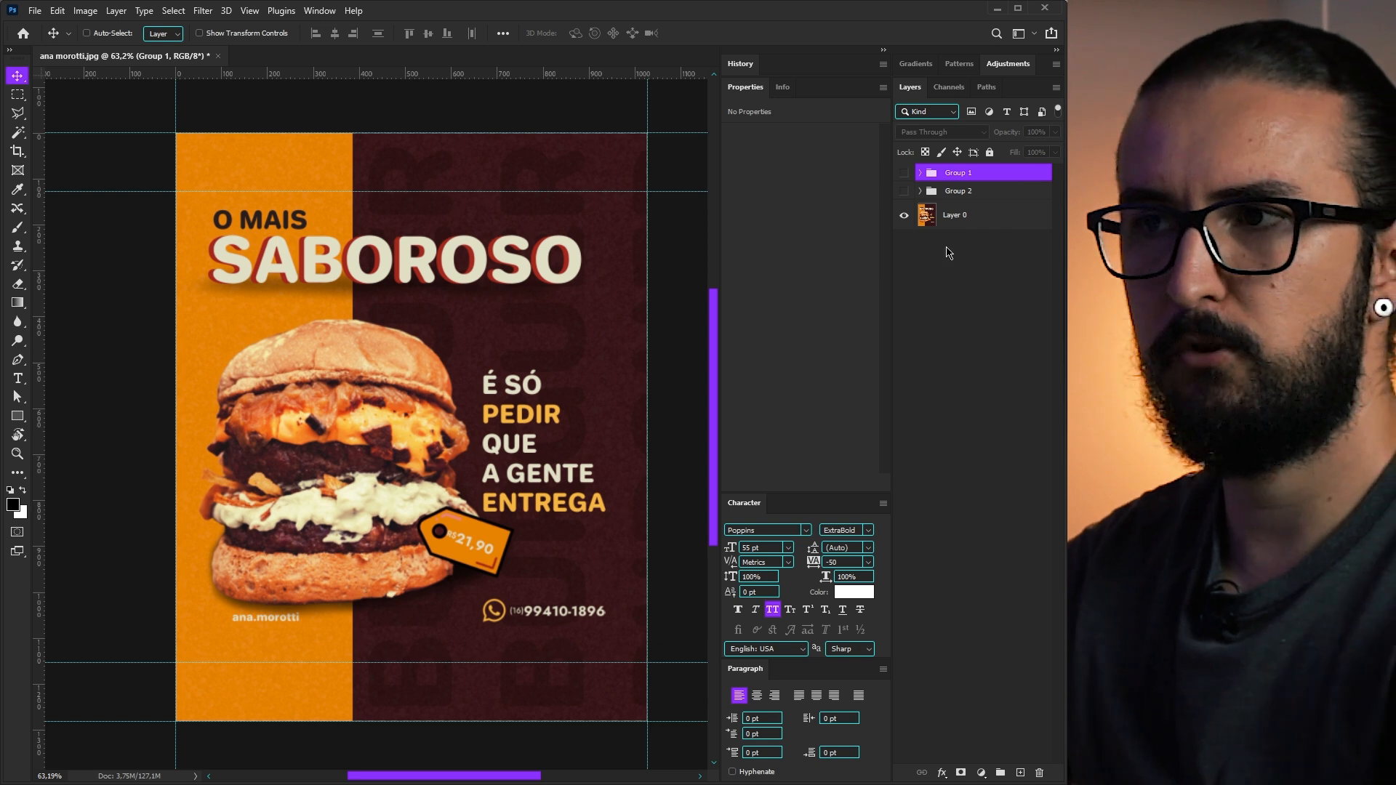
- Compare Group 2 against the original, leave it visible, and turn on Group 1's grid overlay
{"action": "left_click", "coordinate": [903, 191]}
{"action": "left_click", "coordinate": [904, 192]}
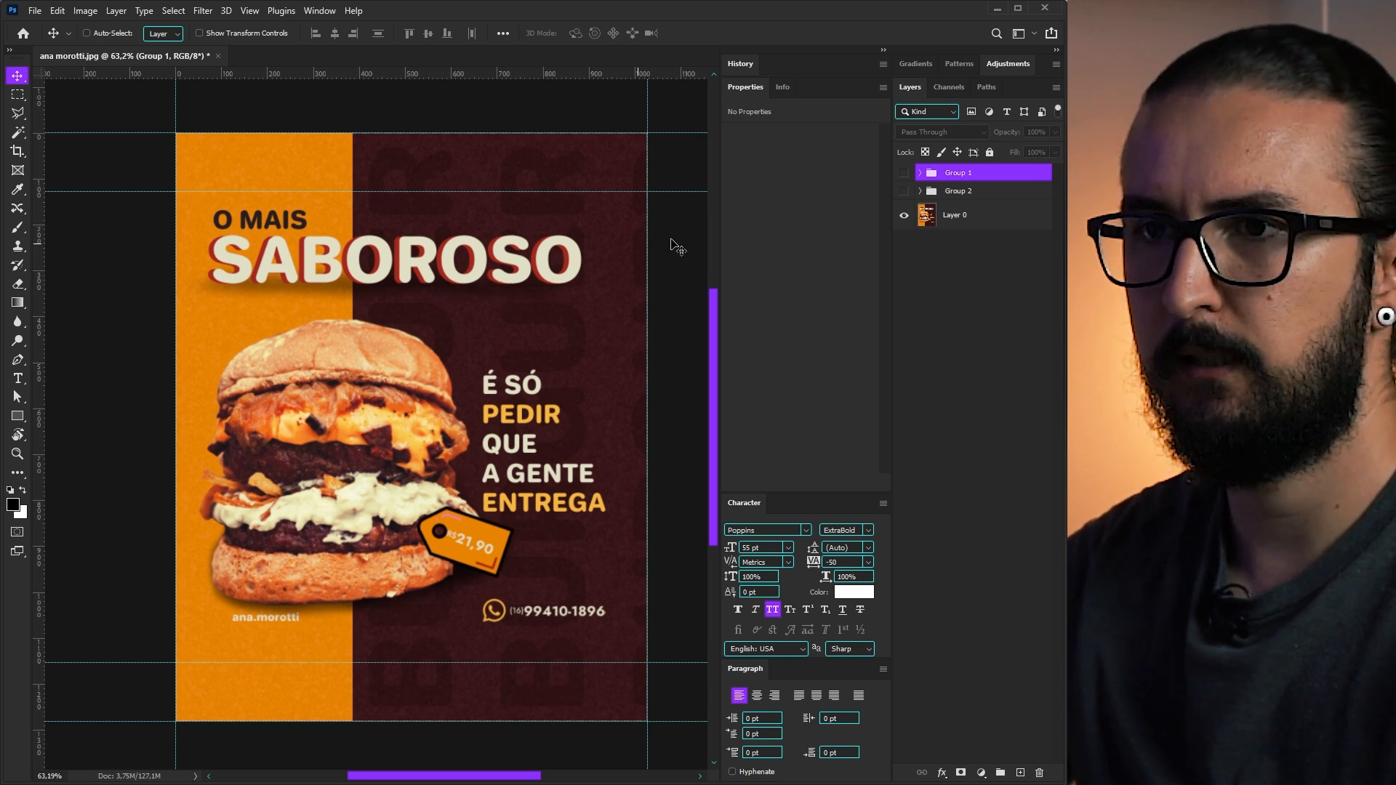
{"action": "left_click", "coordinate": [904, 190]}
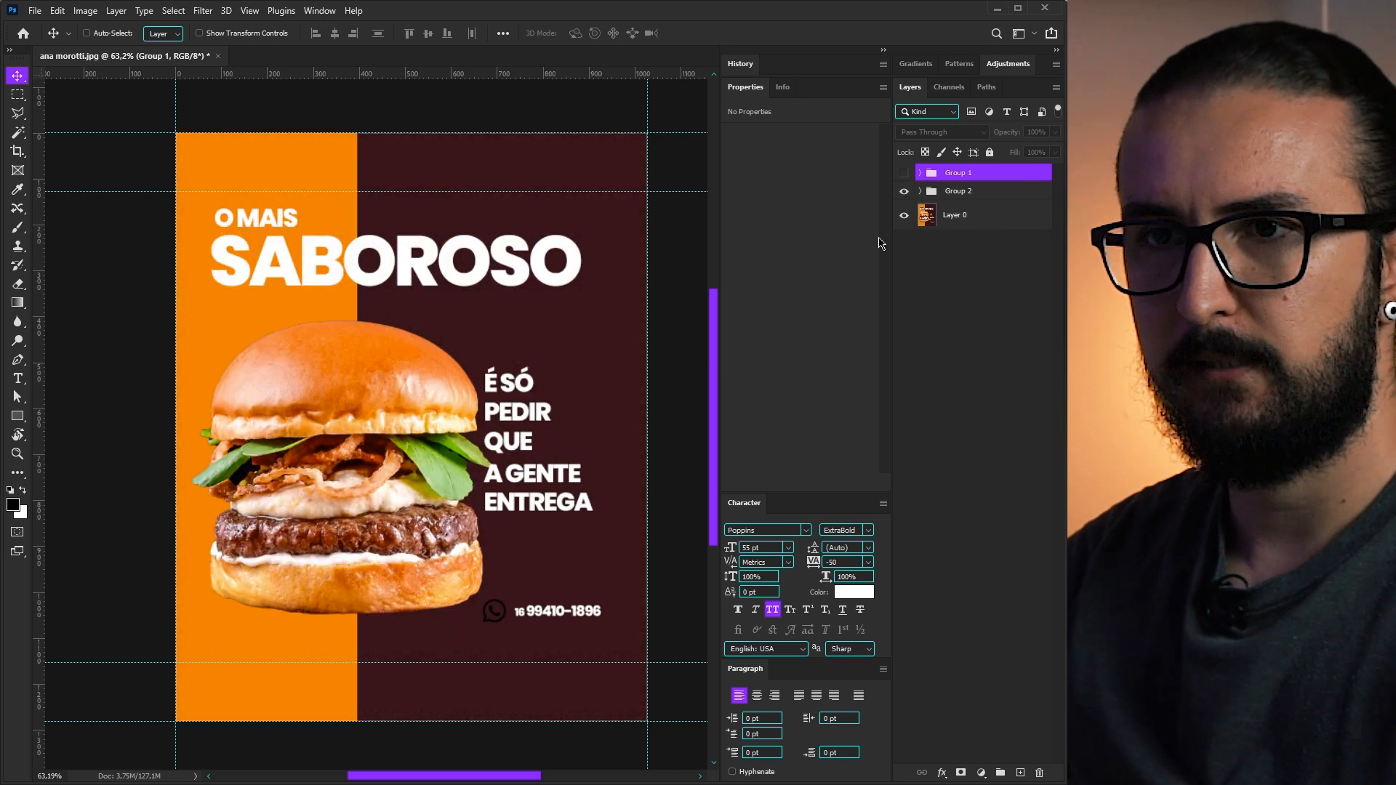
{"action": "left_click", "coordinate": [959, 191]}
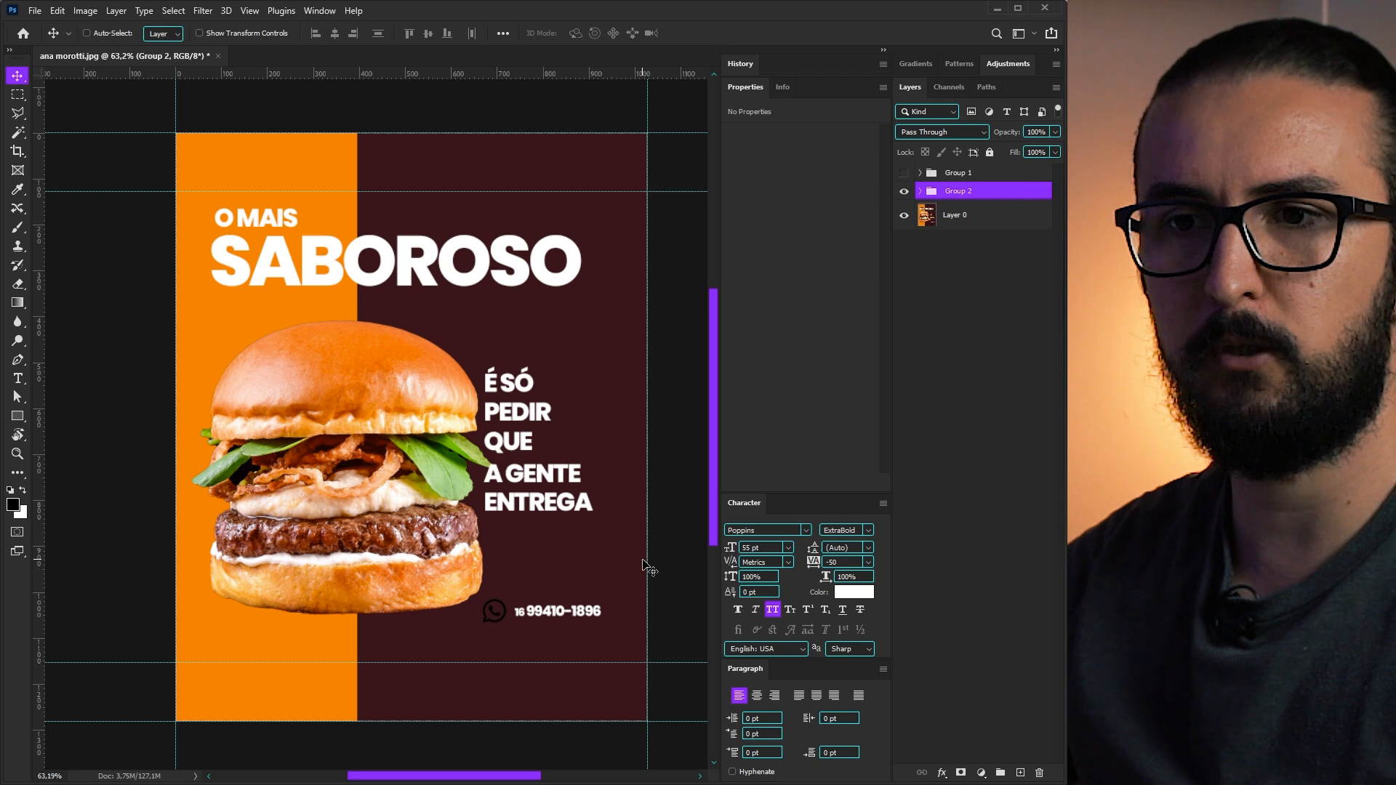
{"action": "left_click", "coordinate": [904, 173]}
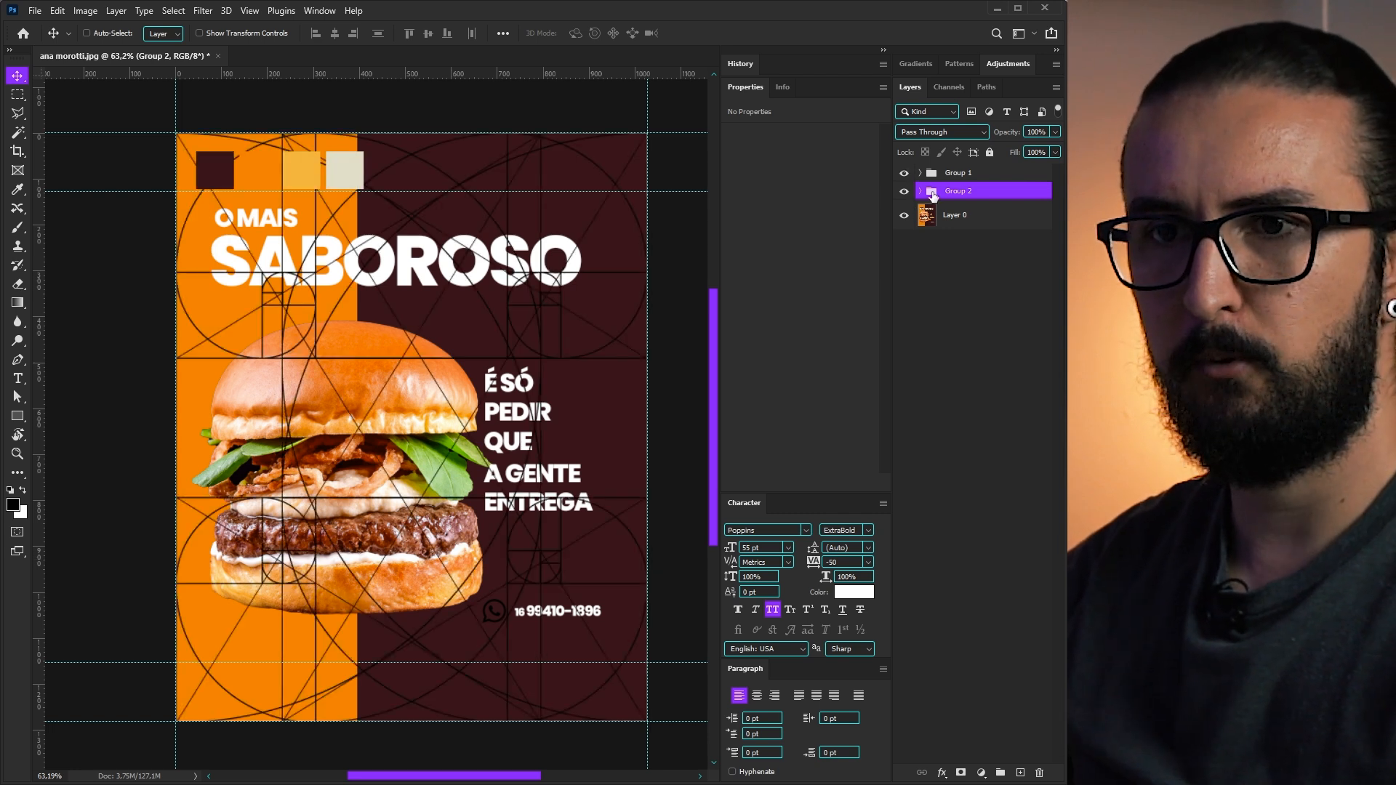
- Scale up the crispy burger smart object with Free Transform
{"action": "left_click", "coordinate": [921, 191]}
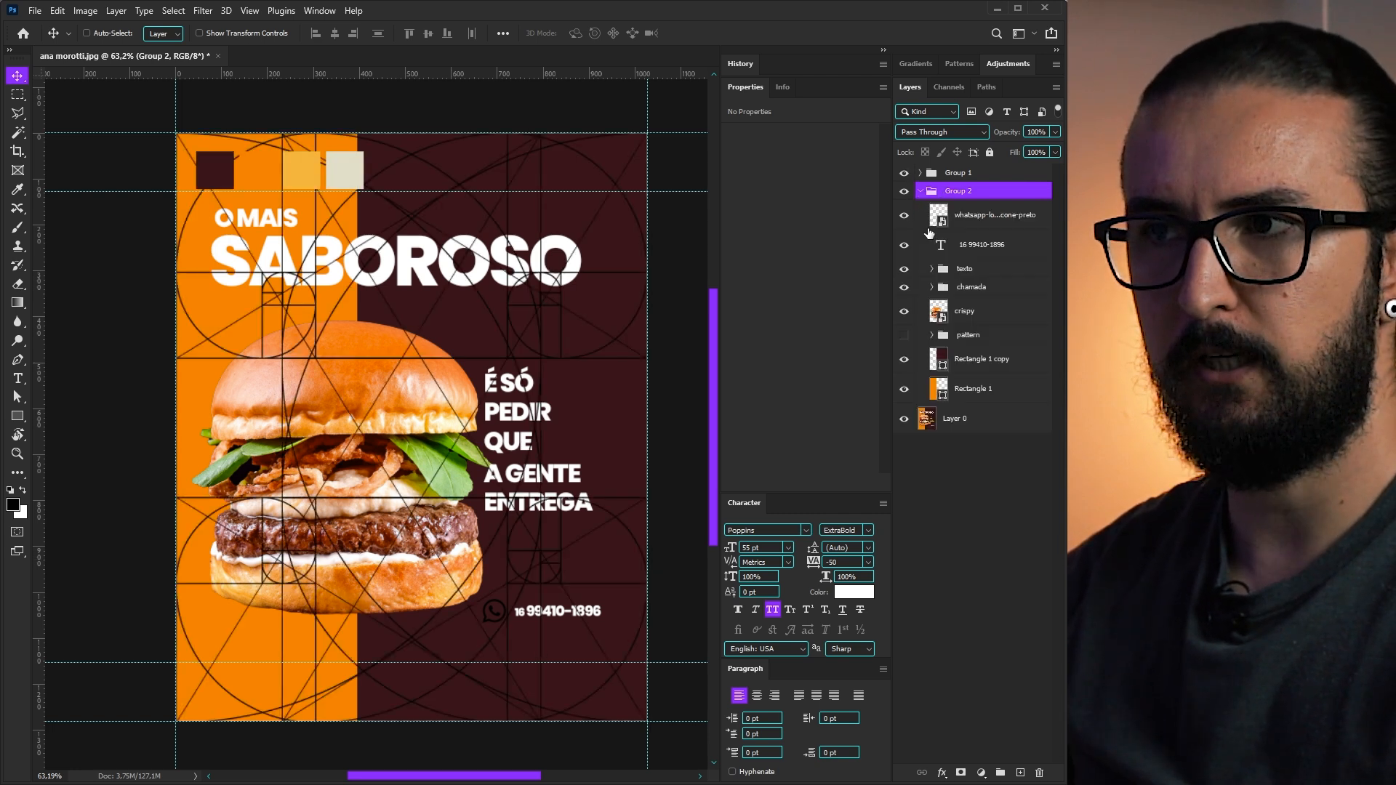
{"action": "left_click", "coordinate": [964, 311]}
{"action": "key", "text": "ctrl+t"}
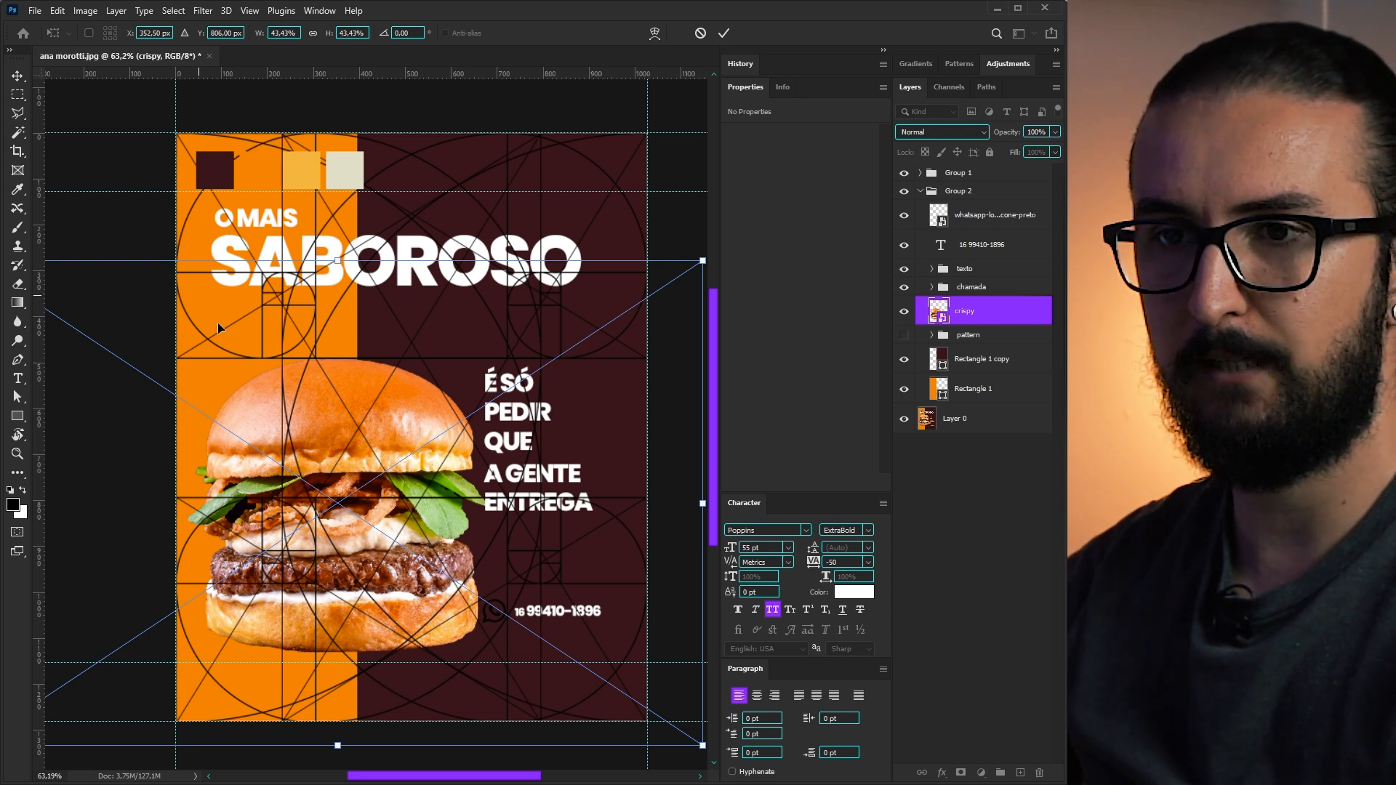
{"action": "scroll", "coordinate": [355, 409], "scroll_direction": "down", "scroll_amount": 2}
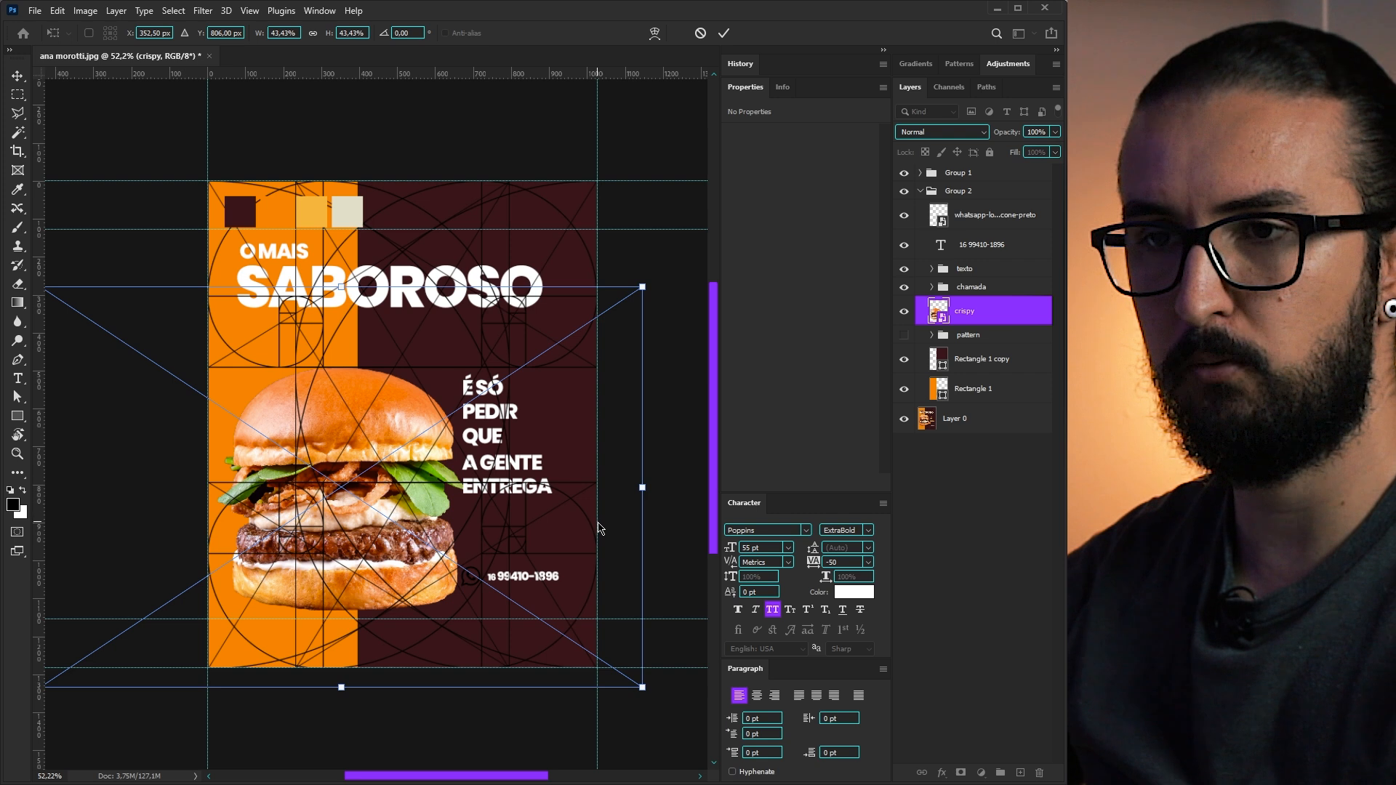
{"action": "left_click_drag", "start_coordinate": [386, 424], "coordinate": [520, 237]}
{"action": "left_click_drag", "start_coordinate": [176, 501], "coordinate": [144, 526]}
{"action": "key", "text": "Return"}
- Place the burger across the orange–maroon split and shift the slogan right and down
{"action": "left_click_drag", "start_coordinate": [571, 411], "coordinate": [314, 572]}
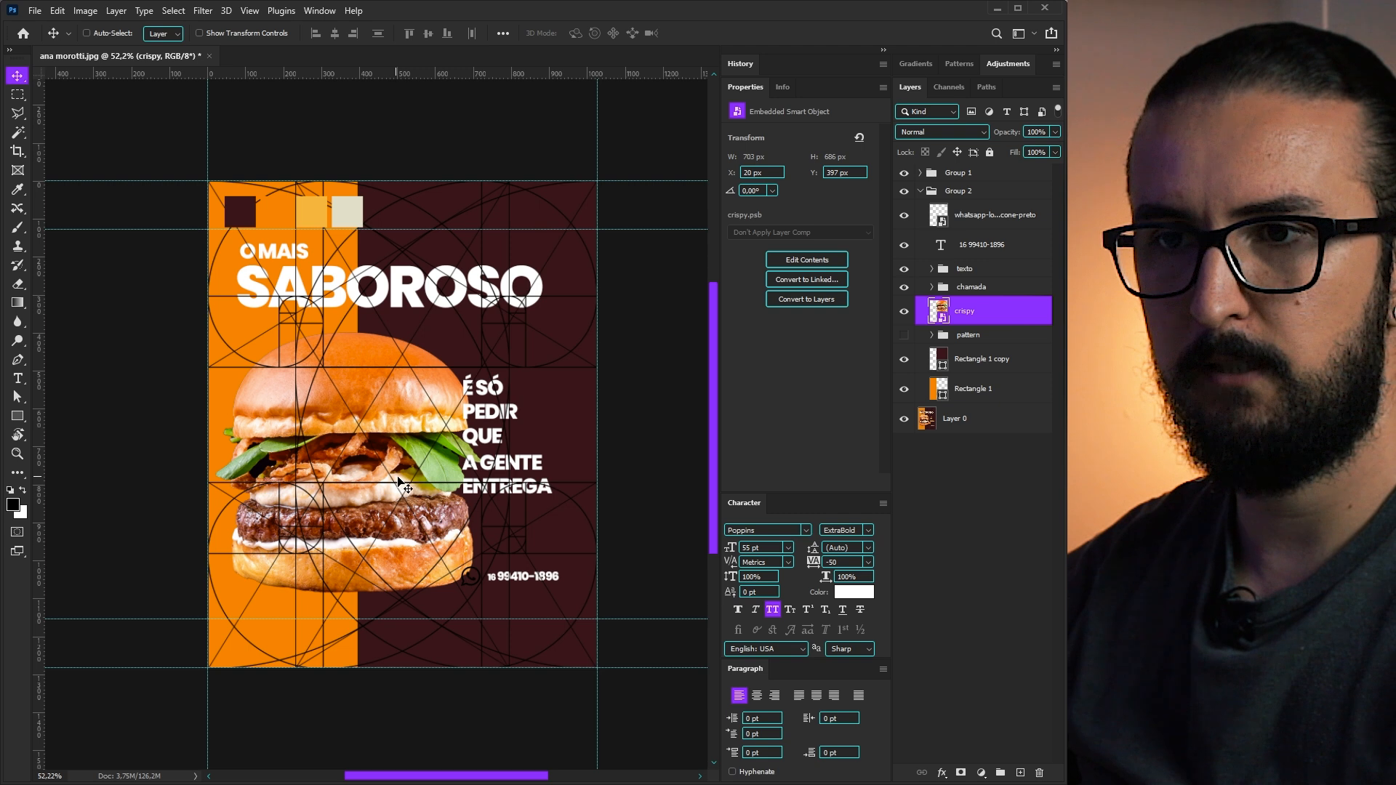
{"action": "left_click_drag", "start_coordinate": [398, 483], "coordinate": [403, 483]}
{"action": "left_click_drag", "start_coordinate": [374, 579], "coordinate": [367, 585]}
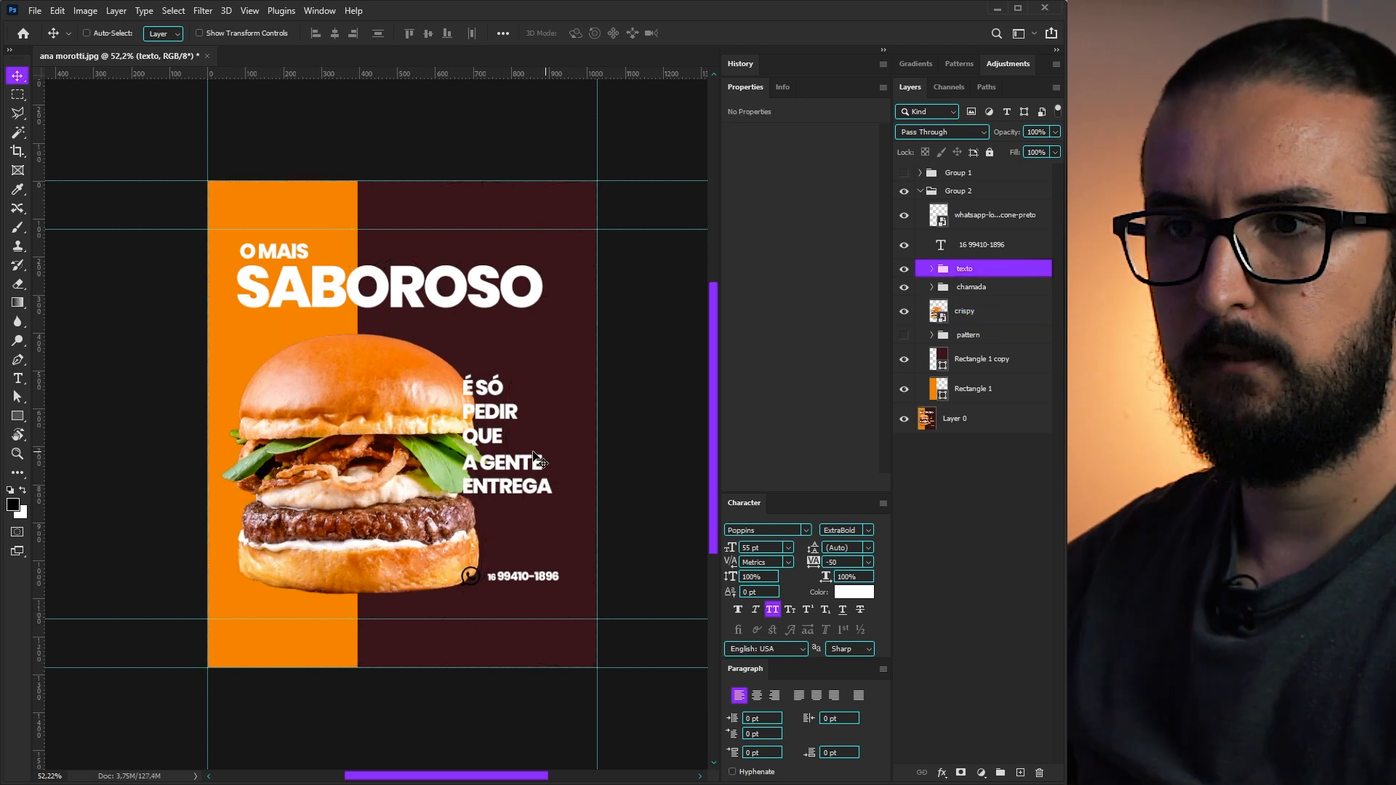
{"action": "mouse_move", "coordinate": [534, 449]}
{"action": "left_mouse_down"}
{"action": "mouse_move", "coordinate": [554, 462]}
{"action": "mouse_move", "coordinate": [554, 486]}
{"action": "mouse_move", "coordinate": [568, 464]}
{"action": "mouse_move", "coordinate": [550, 461]}
{"action": "left_mouse_up"}
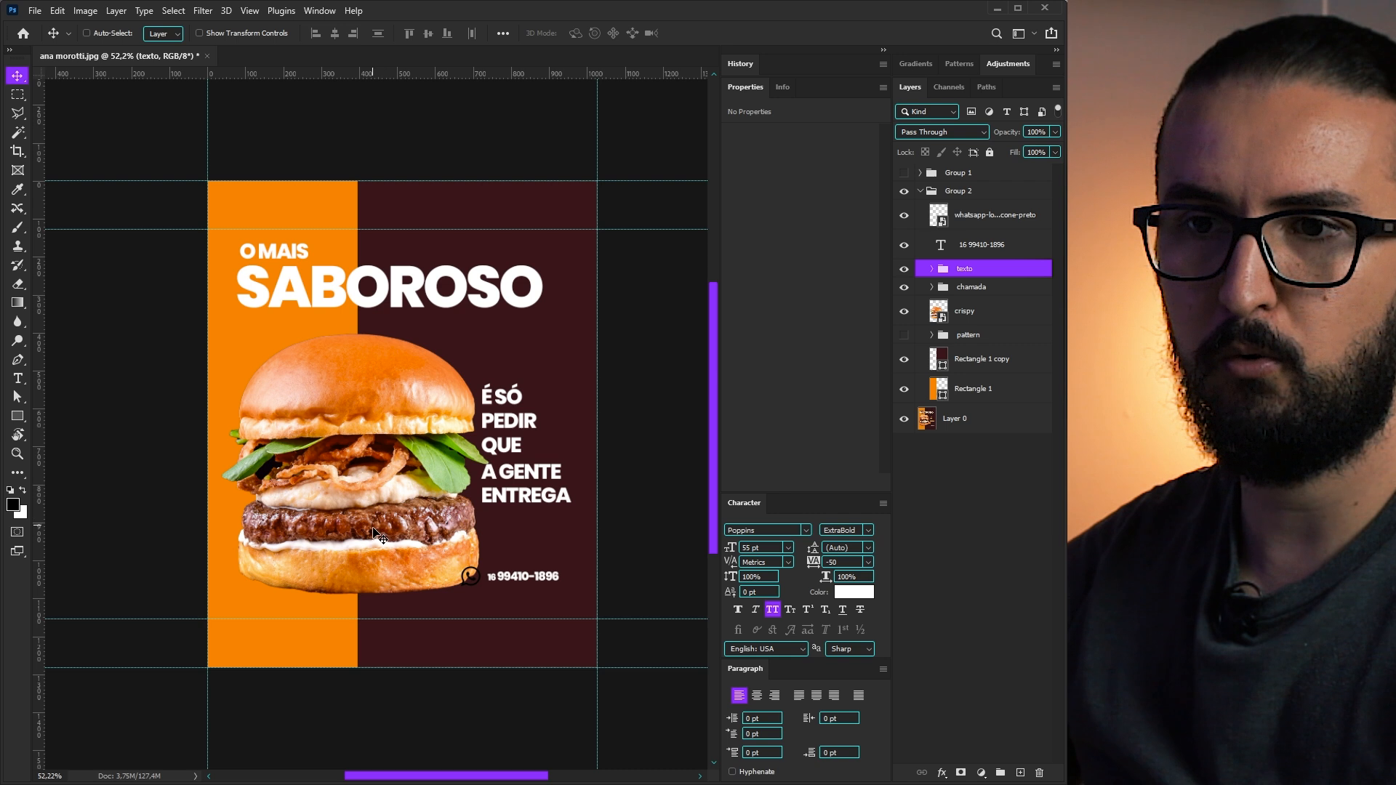
- Shrink the crispy burger slightly and nudge it into place with the arrow keys
{"action": "left_click", "coordinate": [374, 514], "text": "ctrl"}
{"action": "key", "text": "ctrl+t"}
{"action": "left_click_drag", "start_coordinate": [676, 240], "coordinate": [654, 261]}
{"action": "key", "text": "Return"}
{"action": "key", "text": "c"}
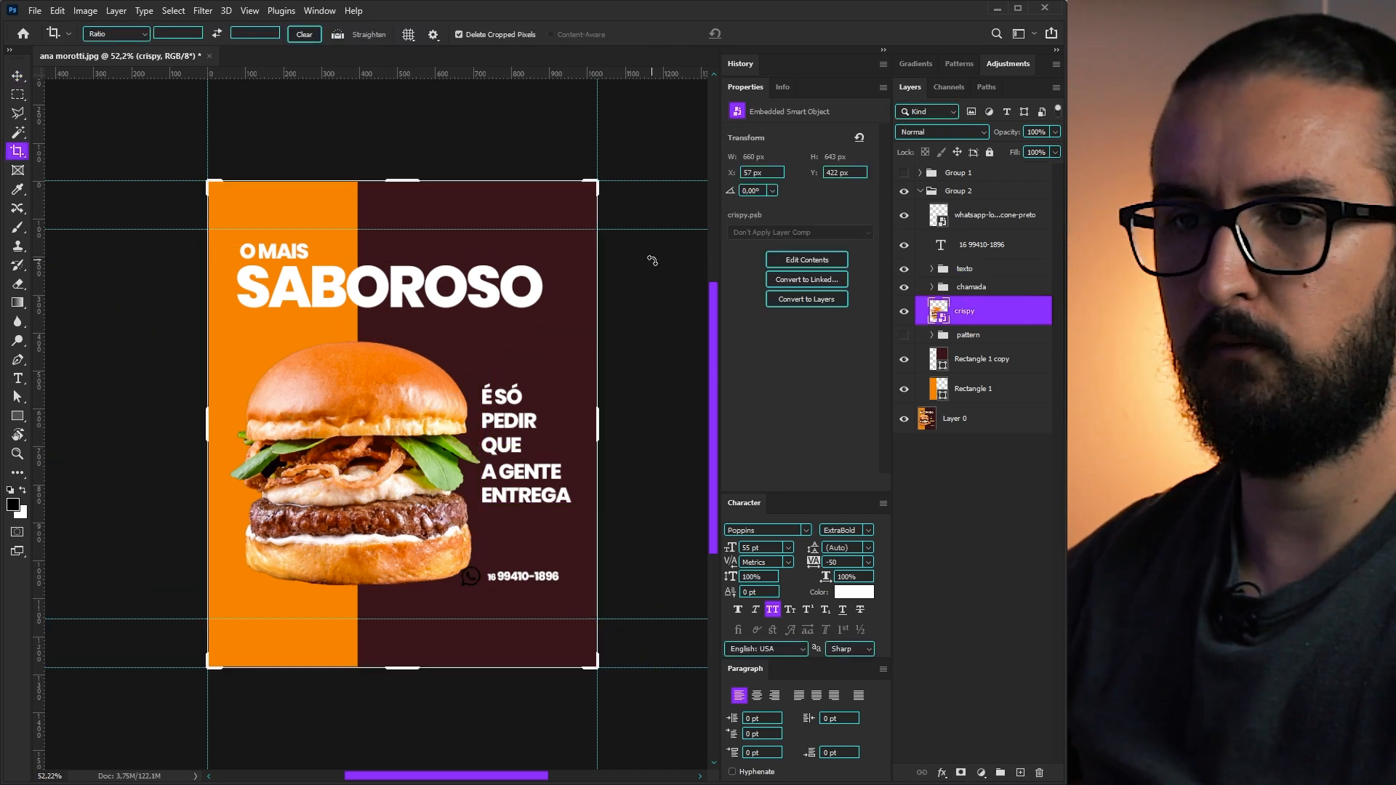
{"action": "key", "text": "v"}
{"action": "key", "text": "Left"}
{"action": "key", "text": "Left"}
{"action": "key", "text": "Left"}
{"action": "key", "text": "Left"}
{"action": "key", "text": "Left"}
{"action": "key", "text": "Left"}
{"action": "key", "text": "Left"}
{"action": "key", "text": "Left"}
{"action": "key", "text": "Left"}
{"action": "key", "text": "Left"}
{"action": "key", "text": "Left"}
{"action": "key", "text": "Left"}
{"action": "key", "text": "Left"}
{"action": "key", "text": "Left"}
{"action": "key", "text": "Left"}
{"action": "key", "text": "Left"}
{"action": "key", "text": "Left"}
{"action": "key", "text": "Left"}
{"action": "key", "text": "Left"}
{"action": "key", "text": "Left"}
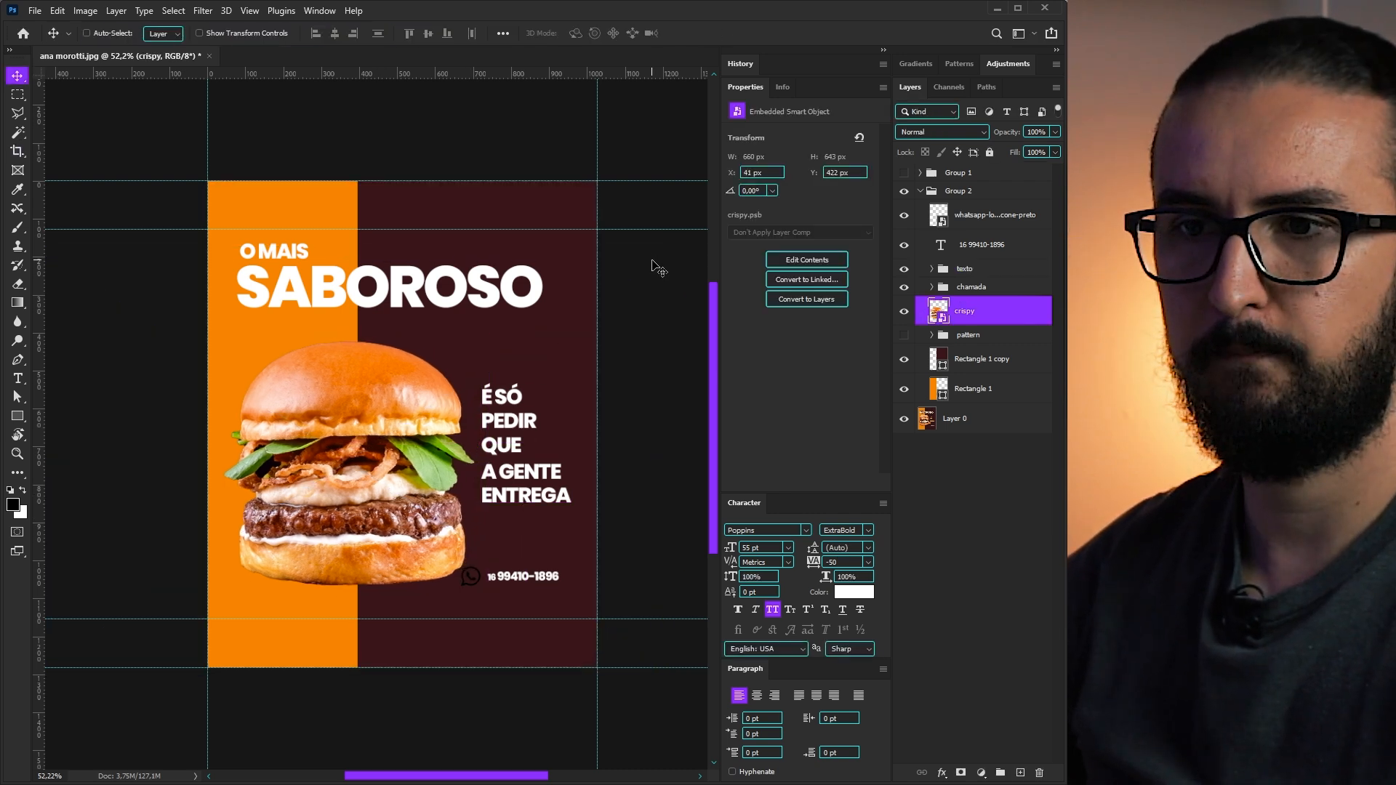
{"action": "key", "text": "Down"}
{"action": "key", "text": "Down"}
{"action": "key", "text": "Down"}
{"action": "key", "text": "Right"}
{"action": "key", "text": "Right"}
{"action": "key", "text": "Down"}
{"action": "key", "text": "Down"}
{"action": "key", "text": "Down"}
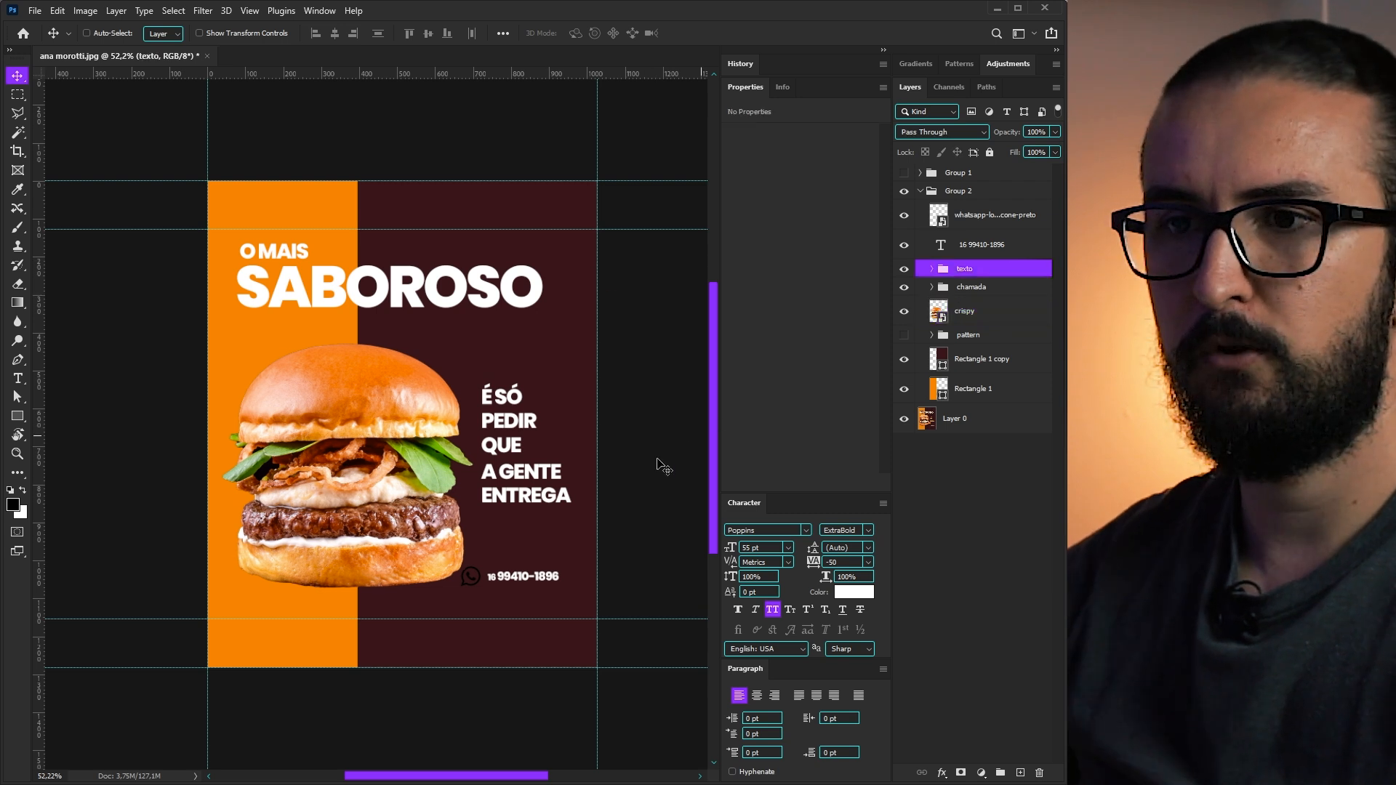
- Line the slogan group up with the phone number and enlarge it to about 123%
{"action": "left_click_drag", "start_coordinate": [575, 476], "coordinate": [573, 538]}
{"action": "key", "text": "ctrl+t"}
{"action": "key", "text": "Return"}
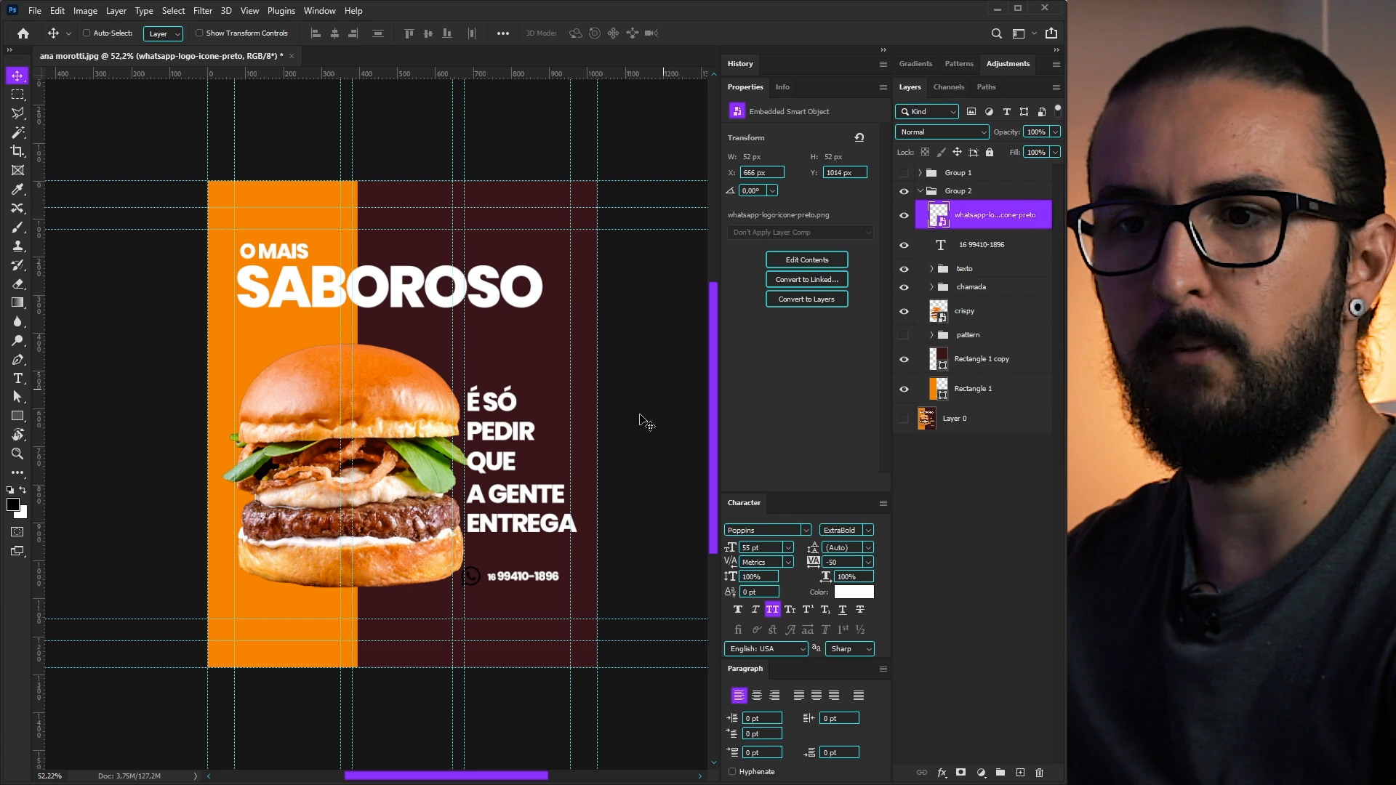
- Hide the WhatsApp icon and phone number, and shift the slogan group left
{"action": "left_click", "coordinate": [904, 215]}
{"action": "left_click", "coordinate": [904, 245]}
{"action": "left_click", "coordinate": [965, 268]}
{"action": "left_click_drag", "start_coordinate": [519, 458], "coordinate": [514, 458]}
{"action": "key", "text": "Right"}
{"action": "key", "text": "Right"}
{"action": "key", "text": "Right"}
{"action": "key", "text": "Right"}
{"action": "key", "text": "Right"}
{"action": "key", "text": "Right"}
{"action": "key", "text": "Right"}
{"action": "key", "text": "Right"}
{"action": "key", "text": "Left"}
{"action": "key", "text": "Left"}
{"action": "key", "text": "Left"}
{"action": "key", "text": "Left"}
- Move the burger left and resize it to 642 × 626 px at X 29, Y 428
{"action": "left_click", "coordinate": [967, 312]}
{"action": "left_click_drag", "start_coordinate": [431, 558], "coordinate": [423, 559]}
{"action": "key", "text": "Up"}
{"action": "key", "text": "Up"}
{"action": "key", "text": "Up"}
{"action": "key", "text": "Up"}
{"action": "key", "text": "Up"}
{"action": "key", "text": "Up"}
{"action": "key", "text": "Up"}
{"action": "key", "text": "Up"}
{"action": "key", "text": "Up"}
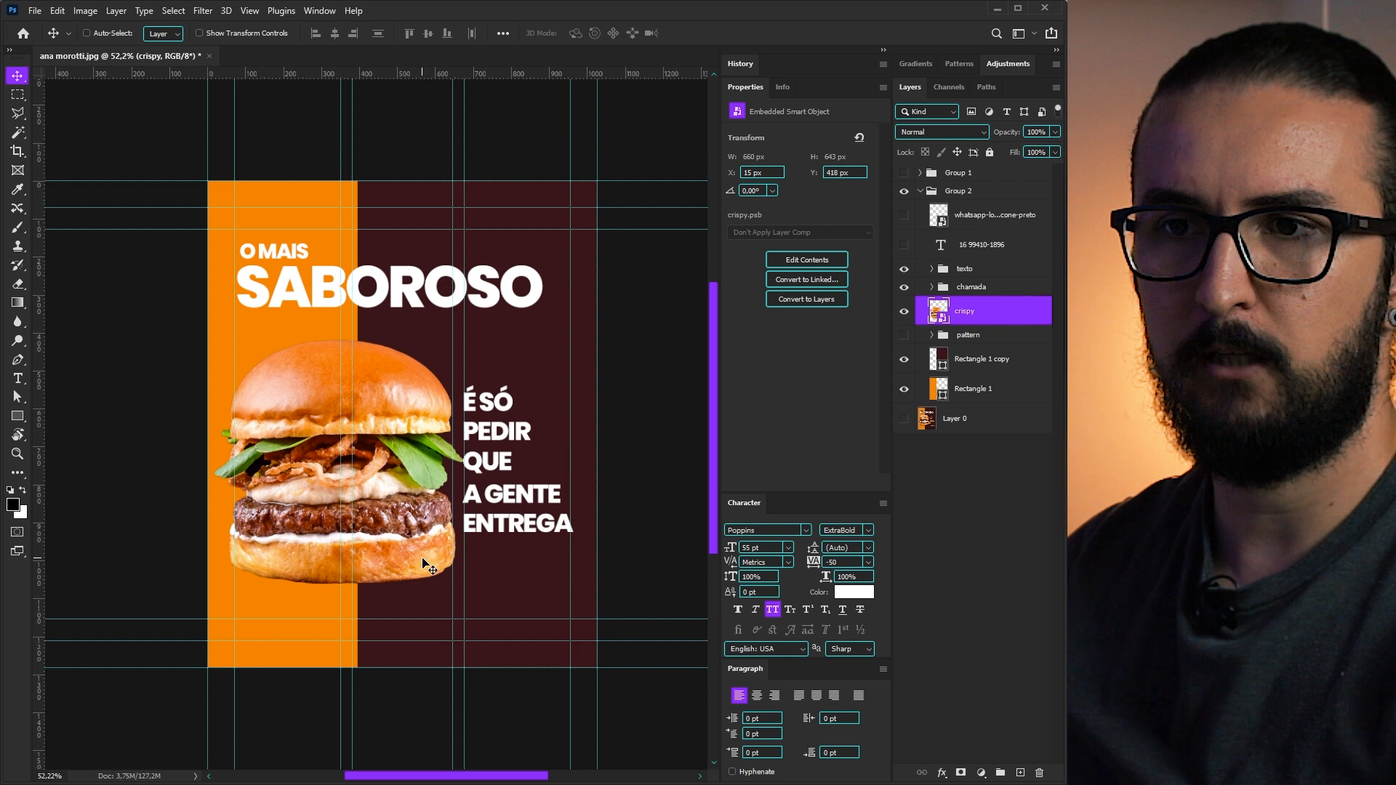
{"action": "key", "text": "Down"}
{"action": "key", "text": "Down"}
{"action": "key", "text": "Down"}
{"action": "key", "text": "Down"}
{"action": "key", "text": "Down"}
{"action": "key", "text": "Down"}
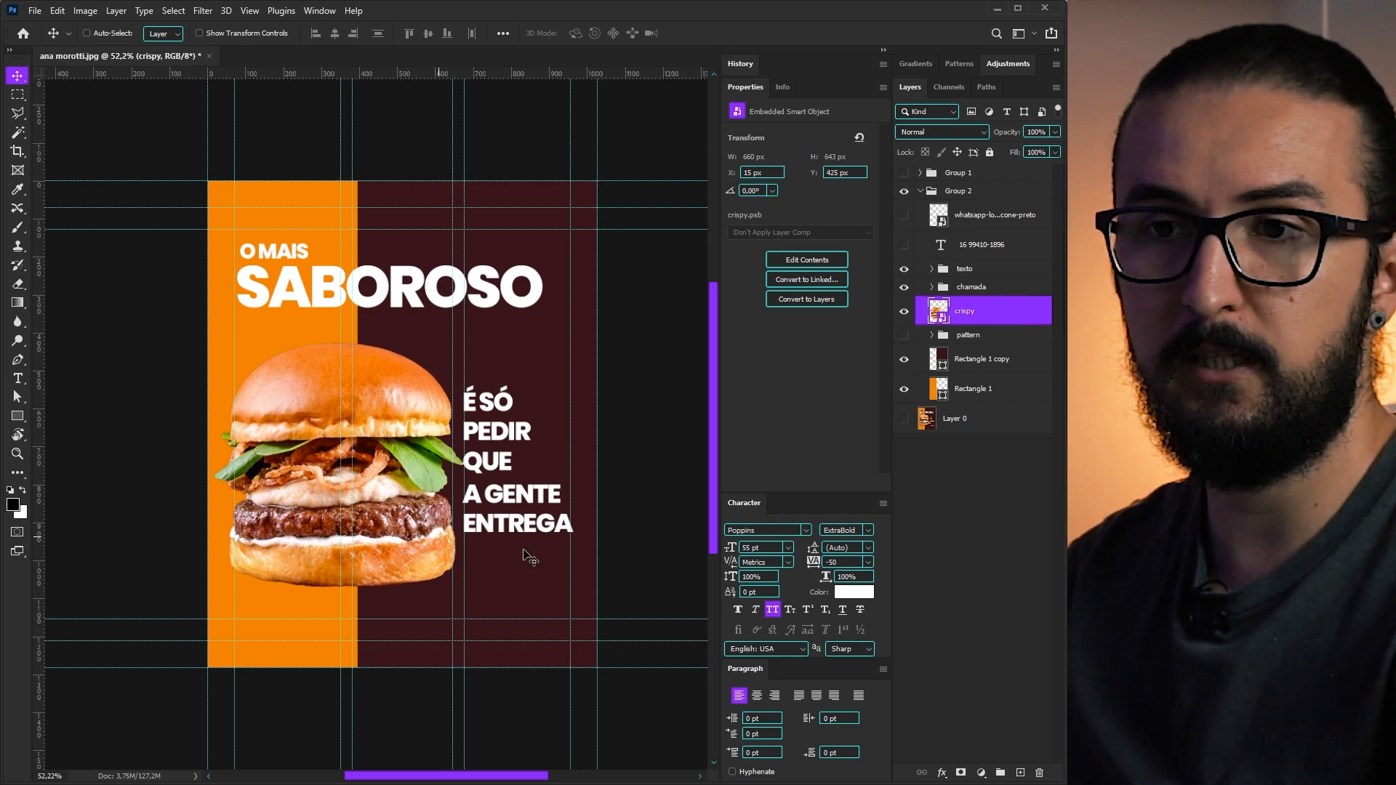
{"action": "key", "text": "ctrl+t"}
{"action": "left_click_drag", "start_coordinate": [641, 663], "coordinate": [625, 658]}
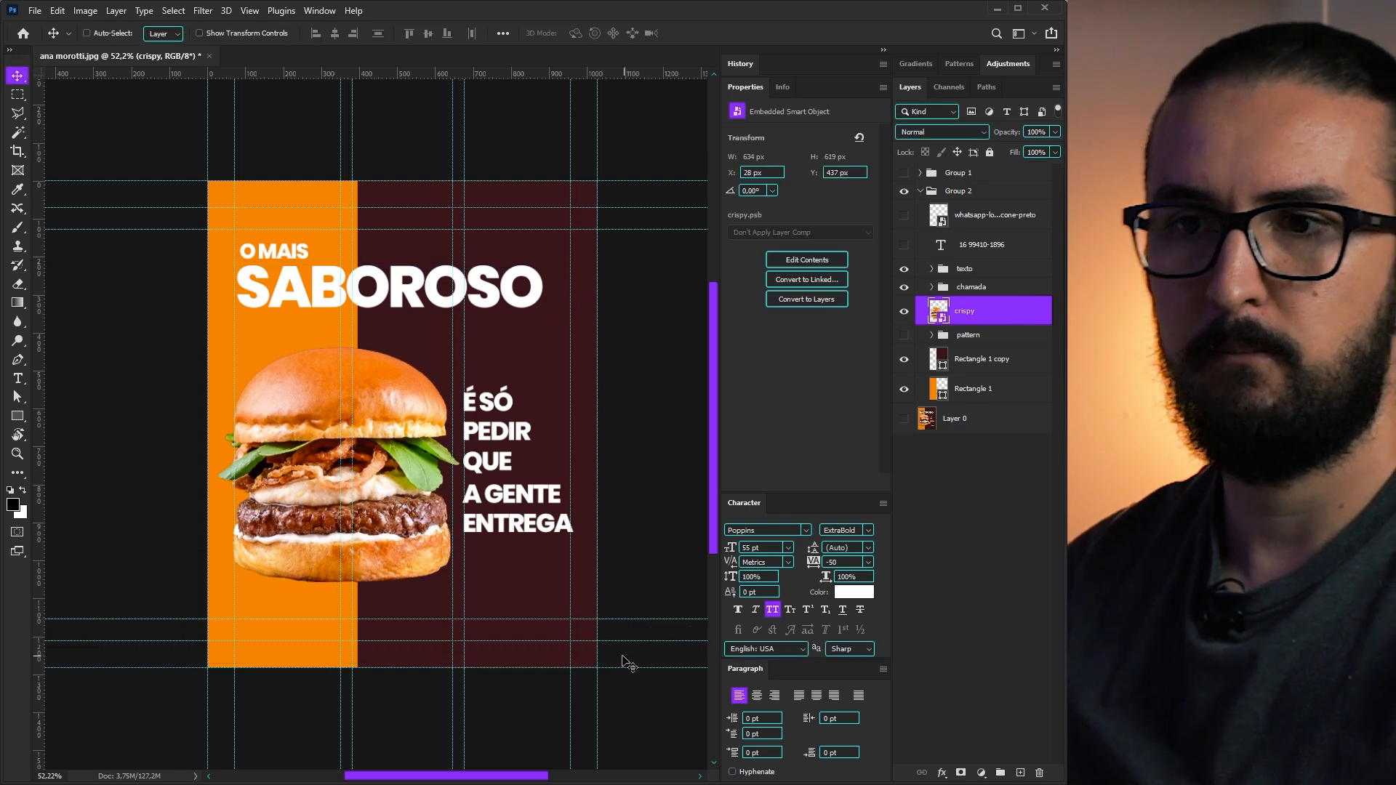
{"action": "left_click_drag", "start_coordinate": [629, 268], "coordinate": [637, 263]}
{"action": "key", "text": "Return"}
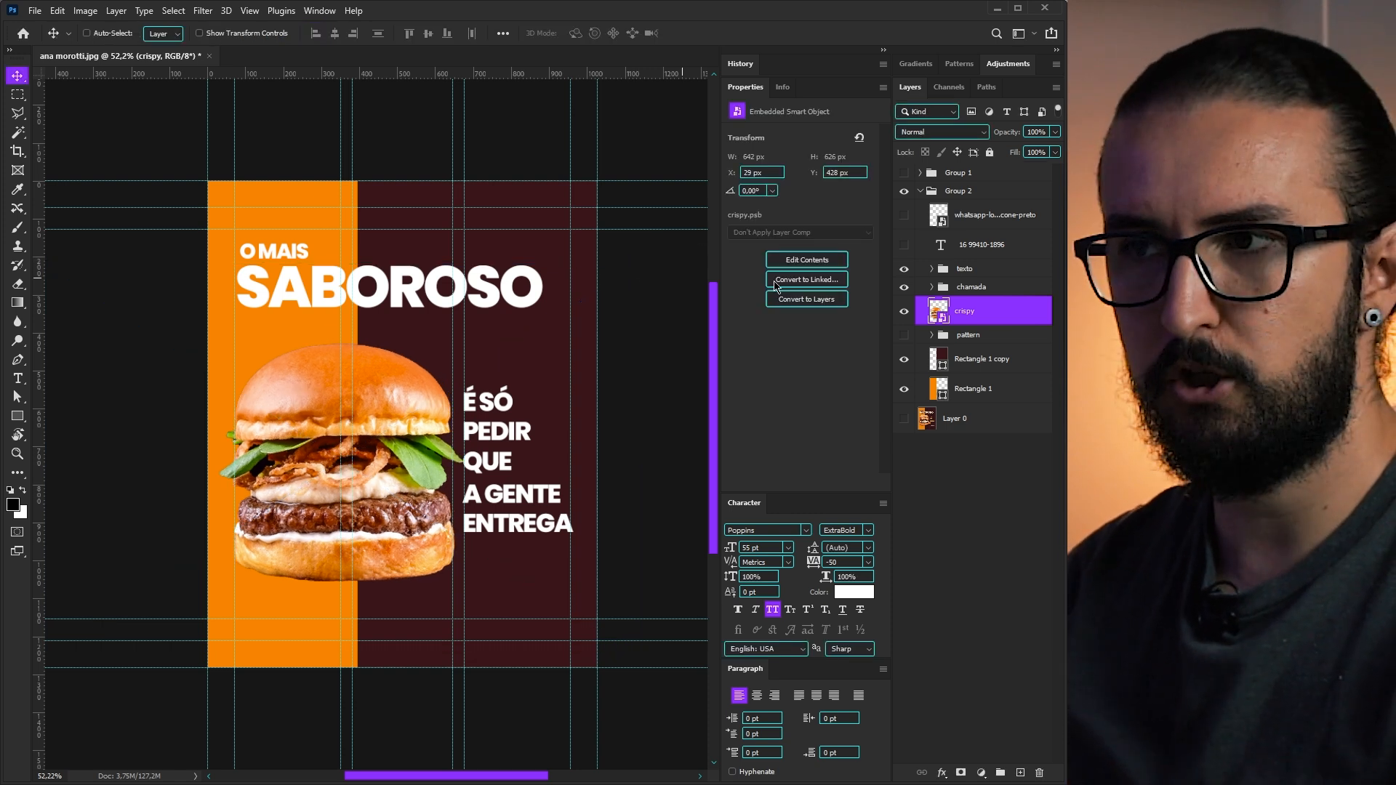
{"action": "left_click", "coordinate": [964, 270]}
{"action": "left_click_drag", "start_coordinate": [774, 549], "coordinate": [663, 550]}
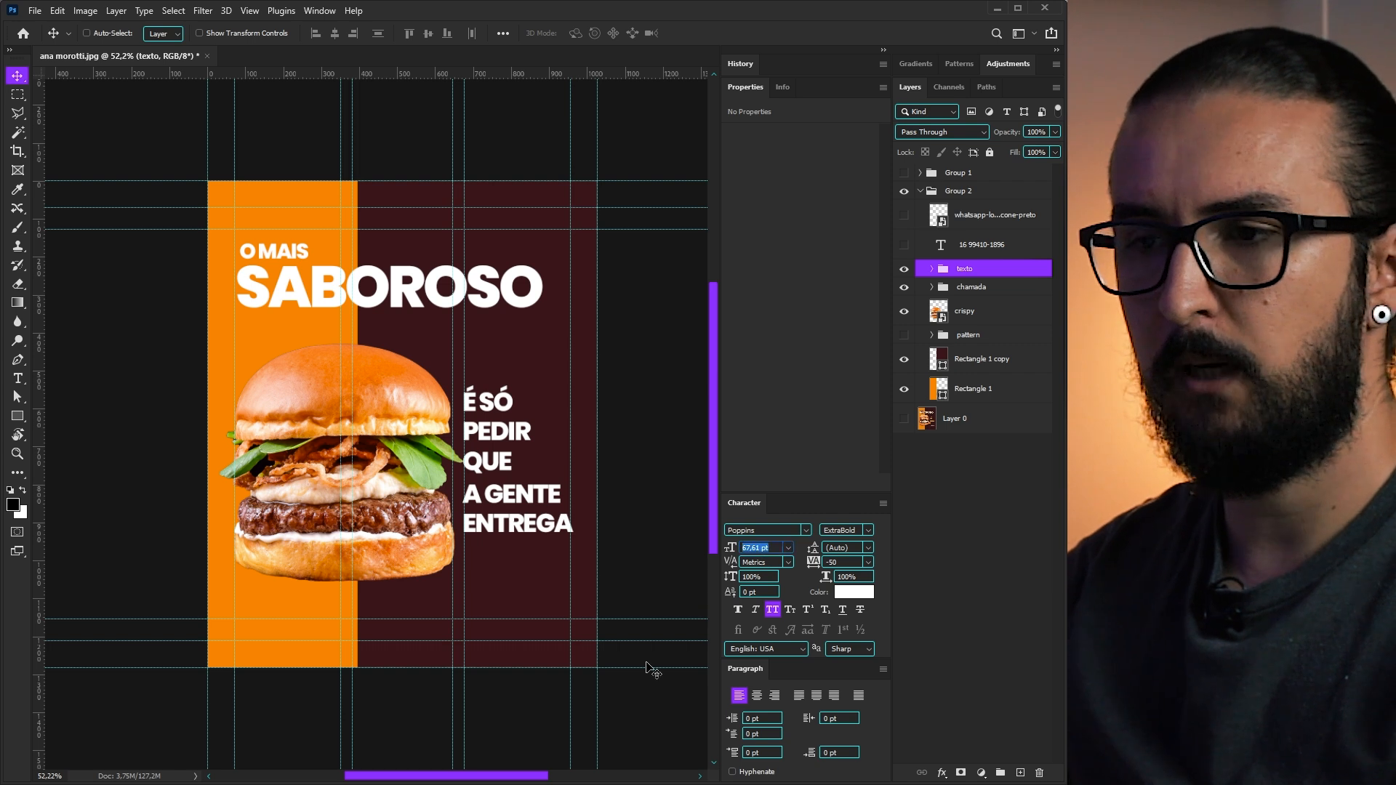
- Set all five slogan text layers to 55 pt
{"action": "left_click", "coordinate": [932, 269]}
{"action": "left_click", "coordinate": [979, 293]}
{"action": "left_click", "coordinate": [976, 413], "text": "shift"}
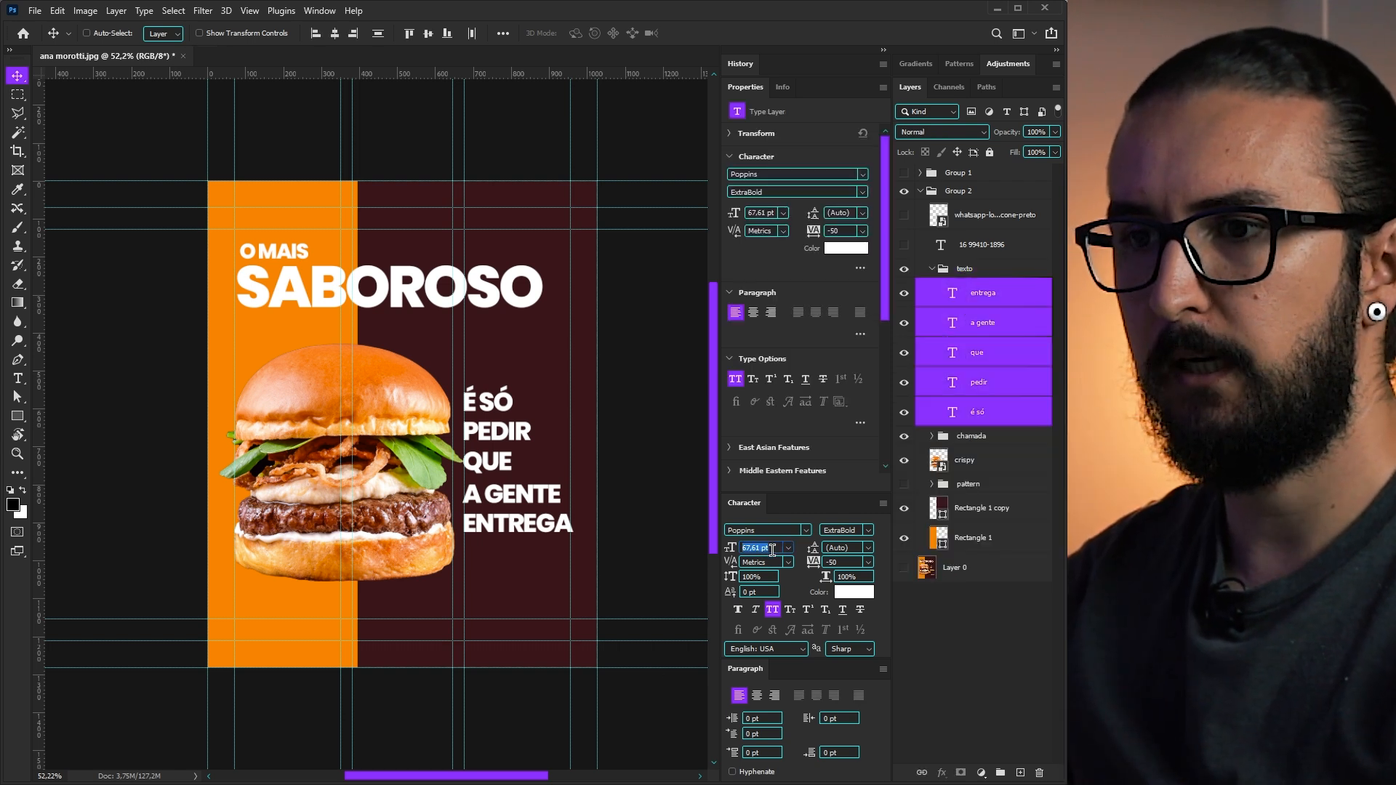
{"action": "type", "text": "55"}
{"action": "key", "text": "Return"}
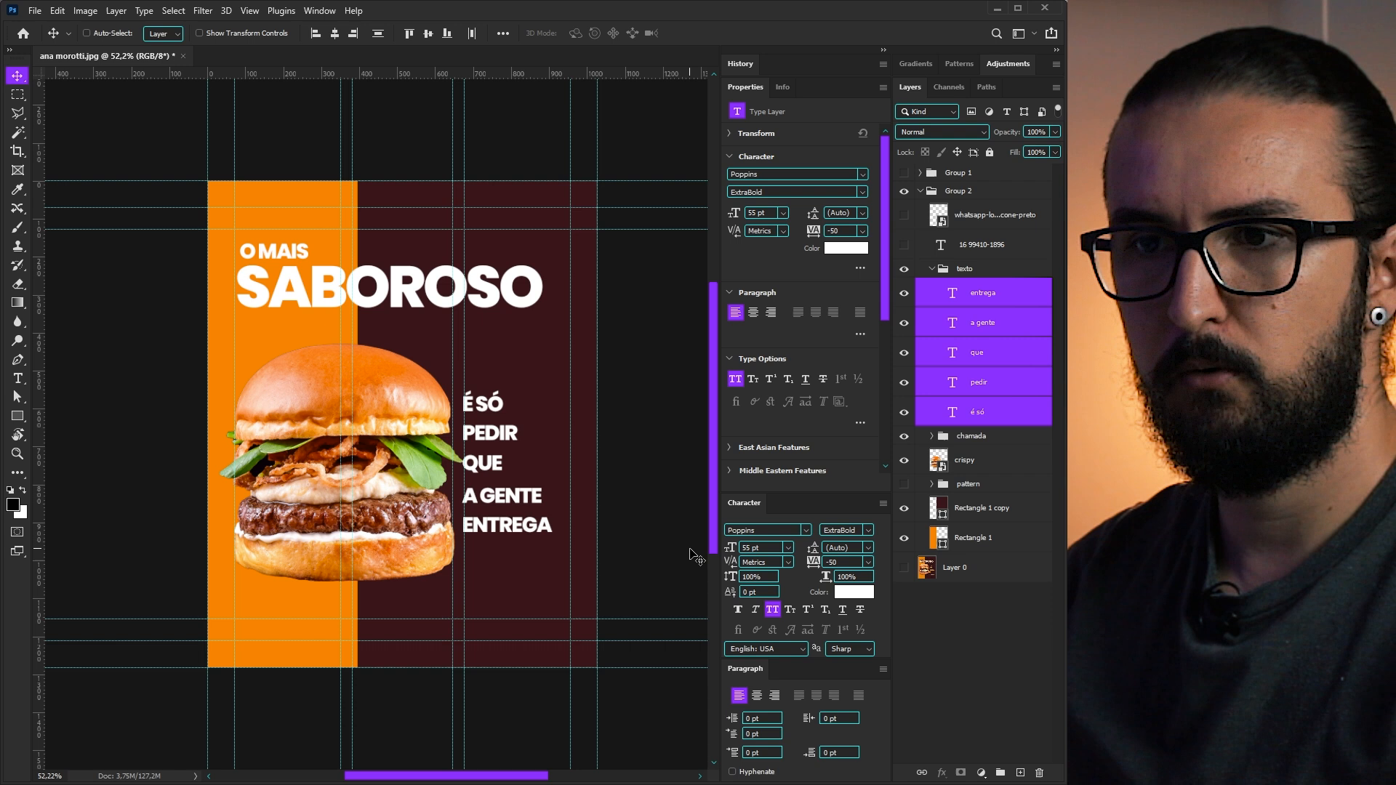
- Nudge the É SÓ line two steps lower
{"action": "left_click", "coordinate": [970, 413]}
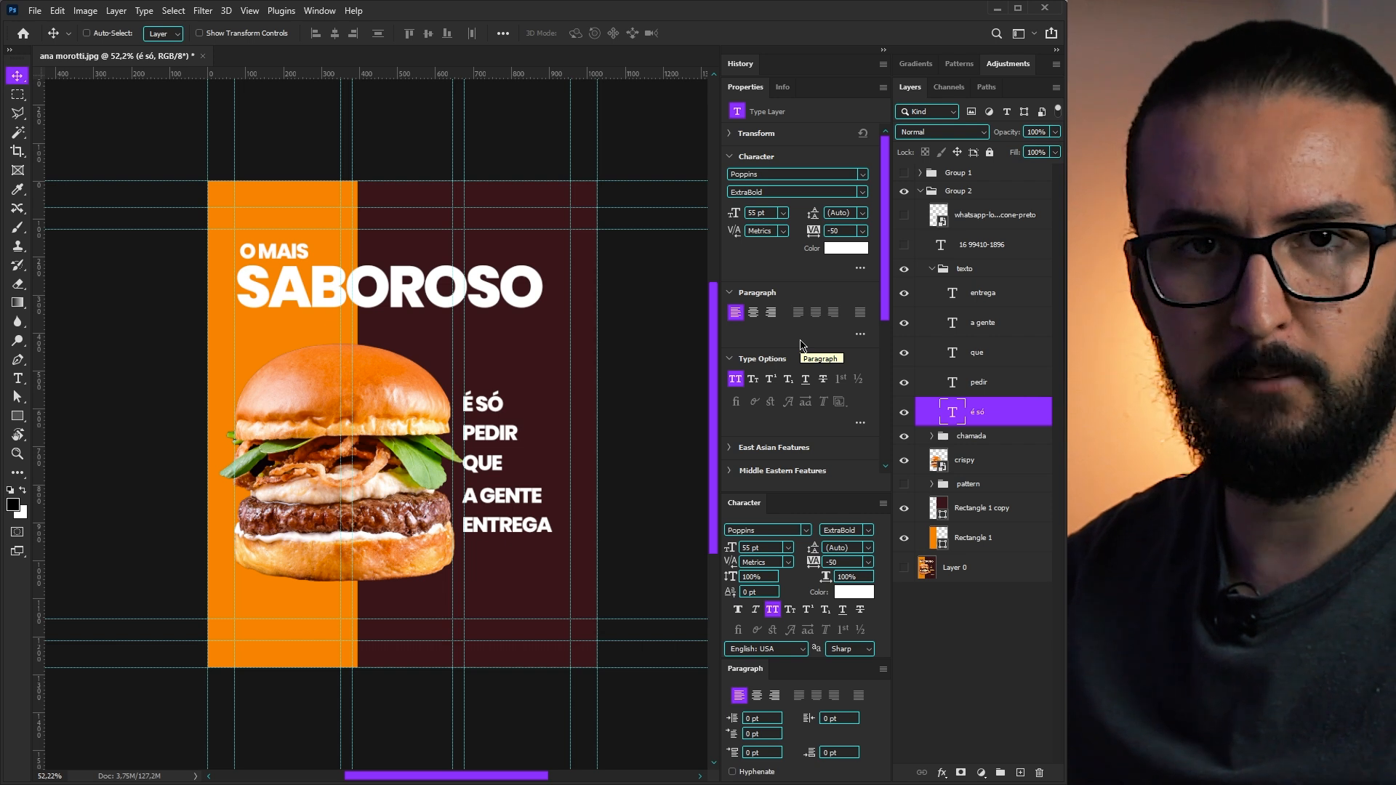
{"action": "key", "text": "Down"}
{"action": "key", "text": "Down"}
{"action": "key", "text": "Down"}
{"action": "key", "text": "Down"}
{"action": "key", "text": "Down"}
{"action": "key", "text": "Down"}
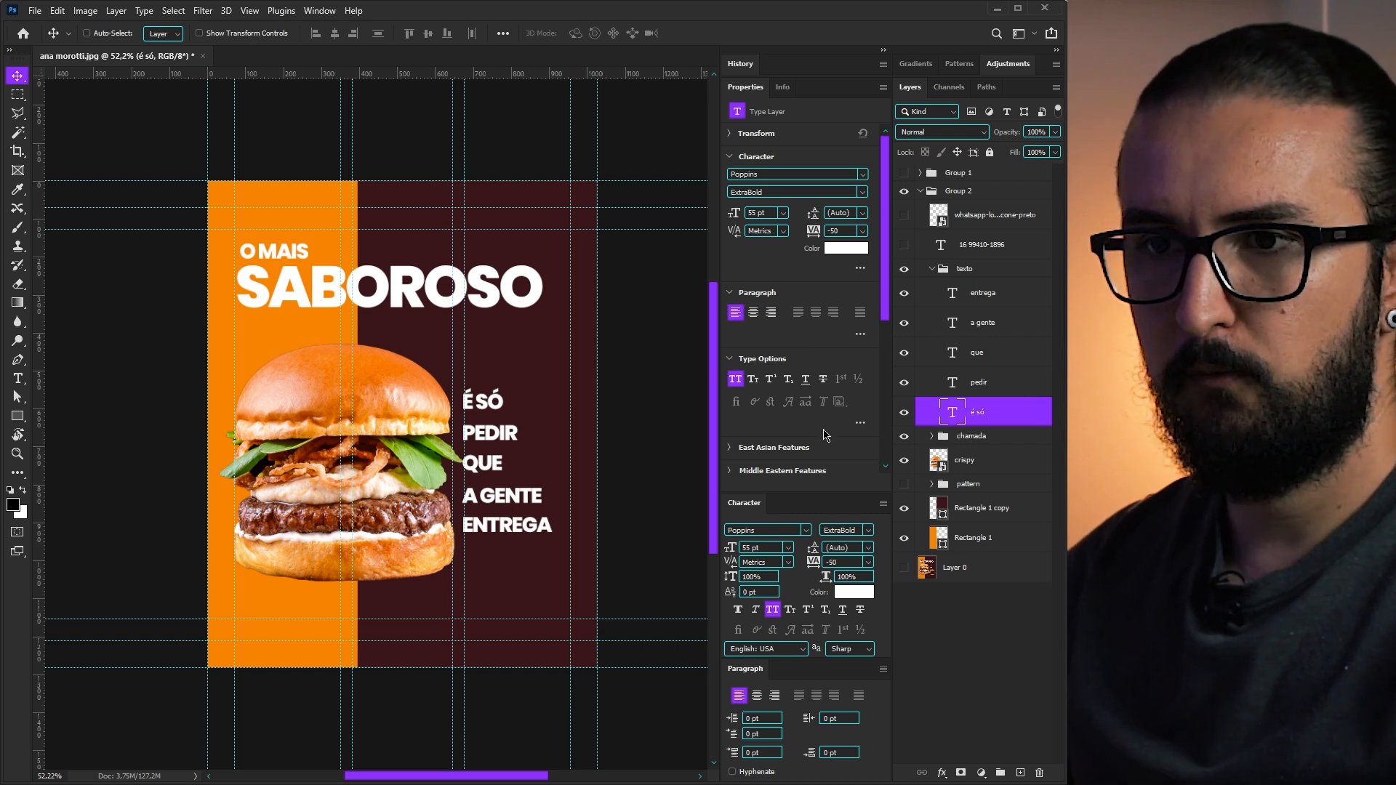
{"action": "key", "text": "Down"}
{"action": "key", "text": "Down"}
{"action": "key", "text": "Down"}
{"action": "key", "text": "Down"}
{"action": "key", "text": "Down"}
{"action": "key", "text": "Down"}
{"action": "key", "text": "Down"}
{"action": "key", "text": "Down"}
{"action": "key", "text": "Down"}
{"action": "key", "text": "Down"}
{"action": "key", "text": "Down"}
{"action": "key", "text": "Down"}
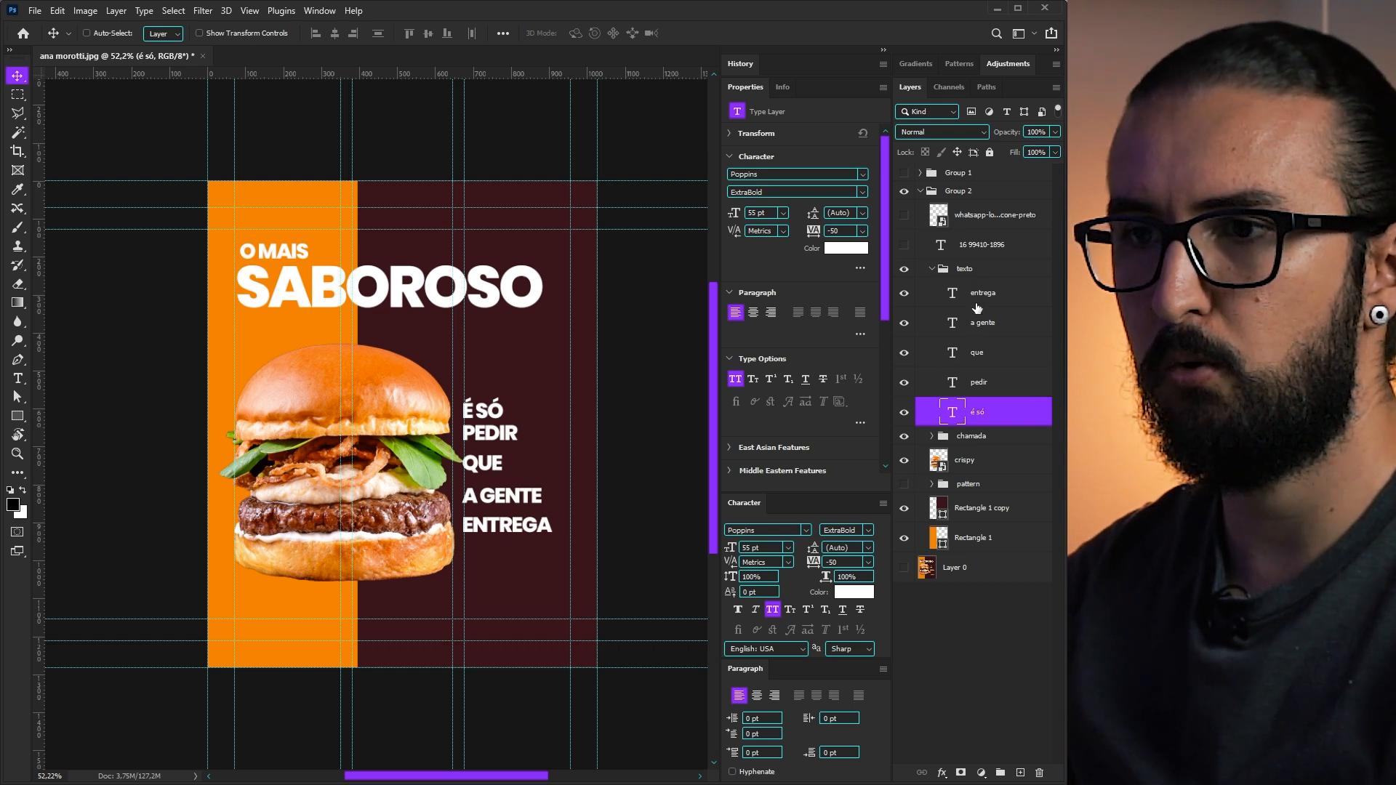
- Move QUE, A GENTE and ENTREGA up, then distribute the five lines' vertical centers
{"action": "left_click", "coordinate": [977, 354]}
{"action": "left_click_drag", "start_coordinate": [528, 481], "coordinate": [502, 482]}
{"action": "key", "text": "Up"}
{"action": "key", "text": "Up"}
{"action": "key", "text": "Up"}
{"action": "key", "text": "Up"}
{"action": "key", "text": "Up"}
{"action": "key", "text": "Up"}
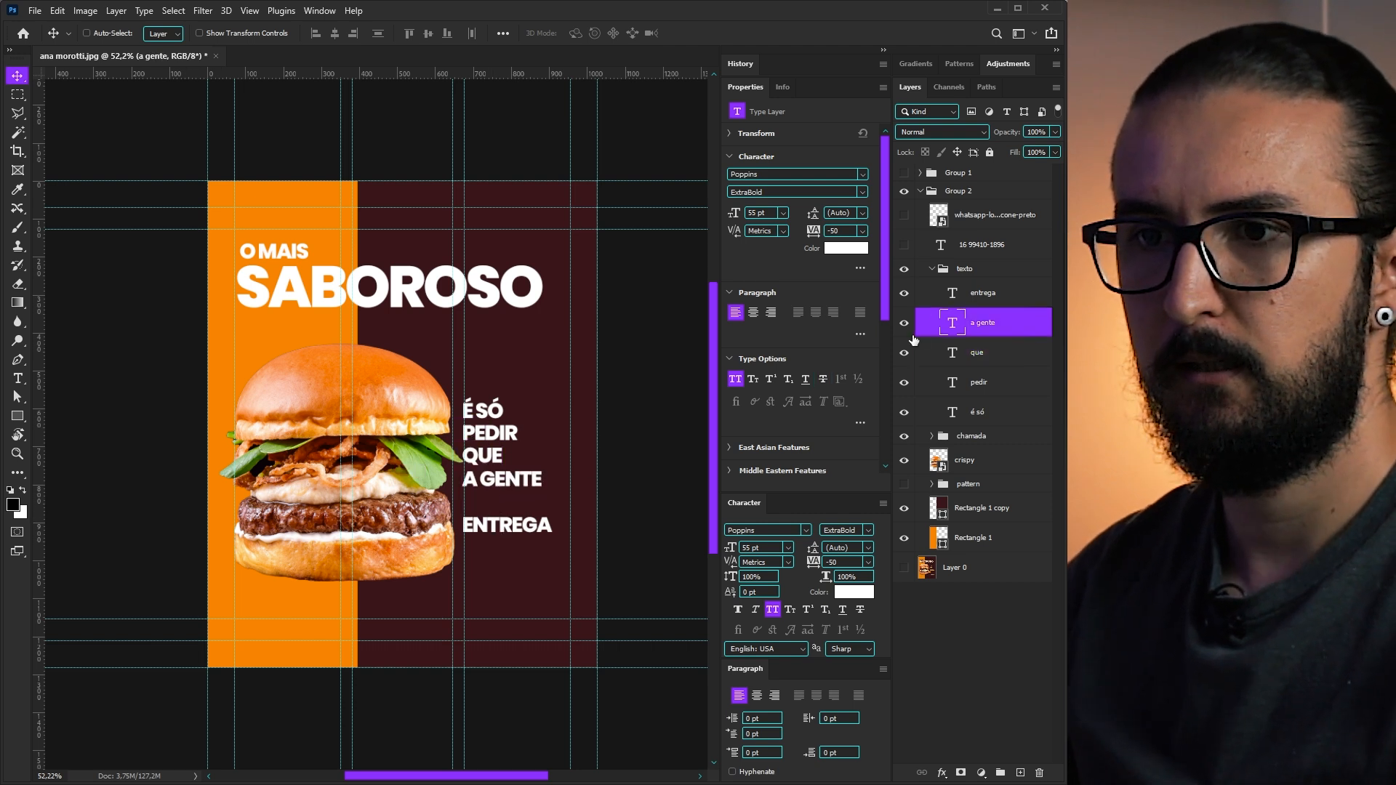
{"action": "mouse_move", "coordinate": [517, 525]}
{"action": "left_mouse_down"}
{"action": "mouse_move", "coordinate": [518, 489]}
{"action": "mouse_move", "coordinate": [516, 501]}
{"action": "left_mouse_up"}
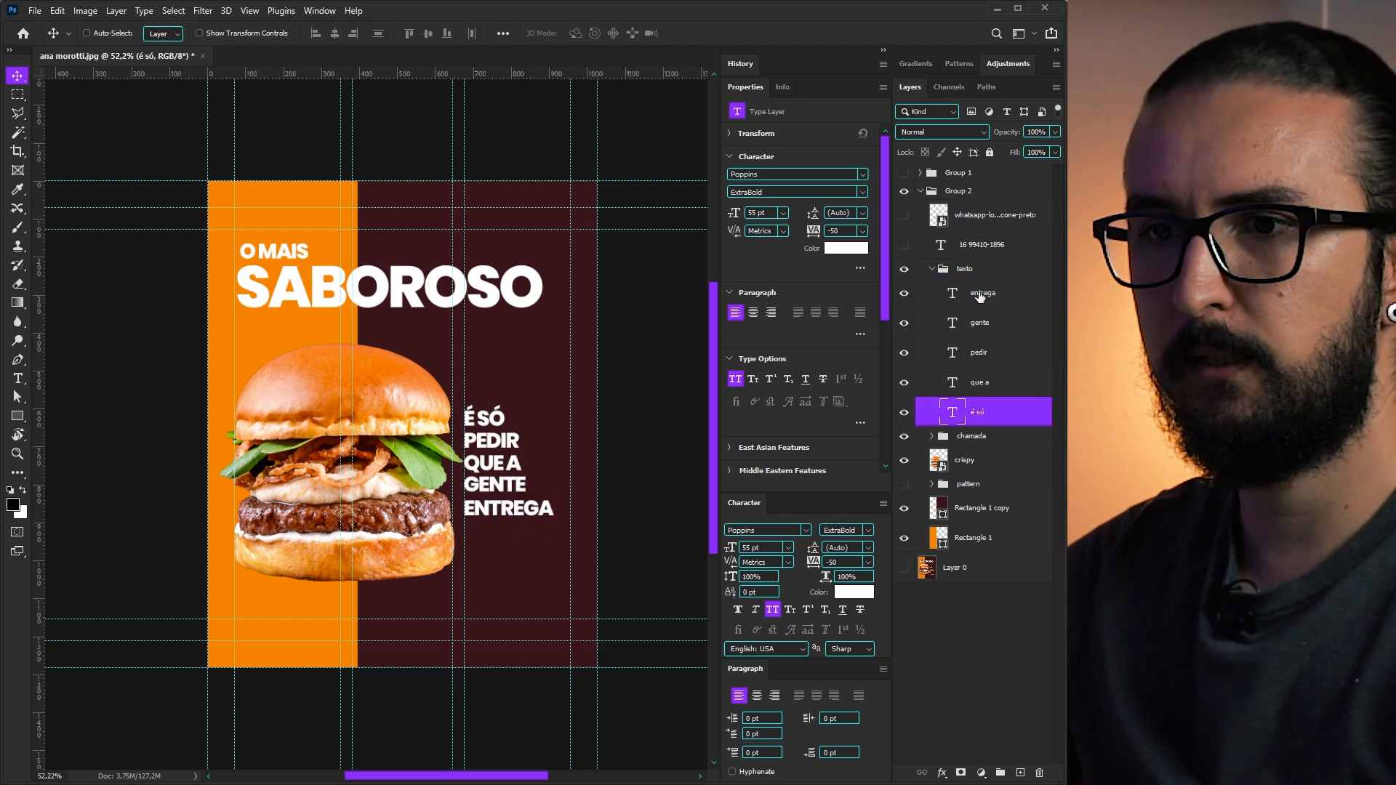
{"action": "left_click", "coordinate": [971, 309], "text": "shift"}
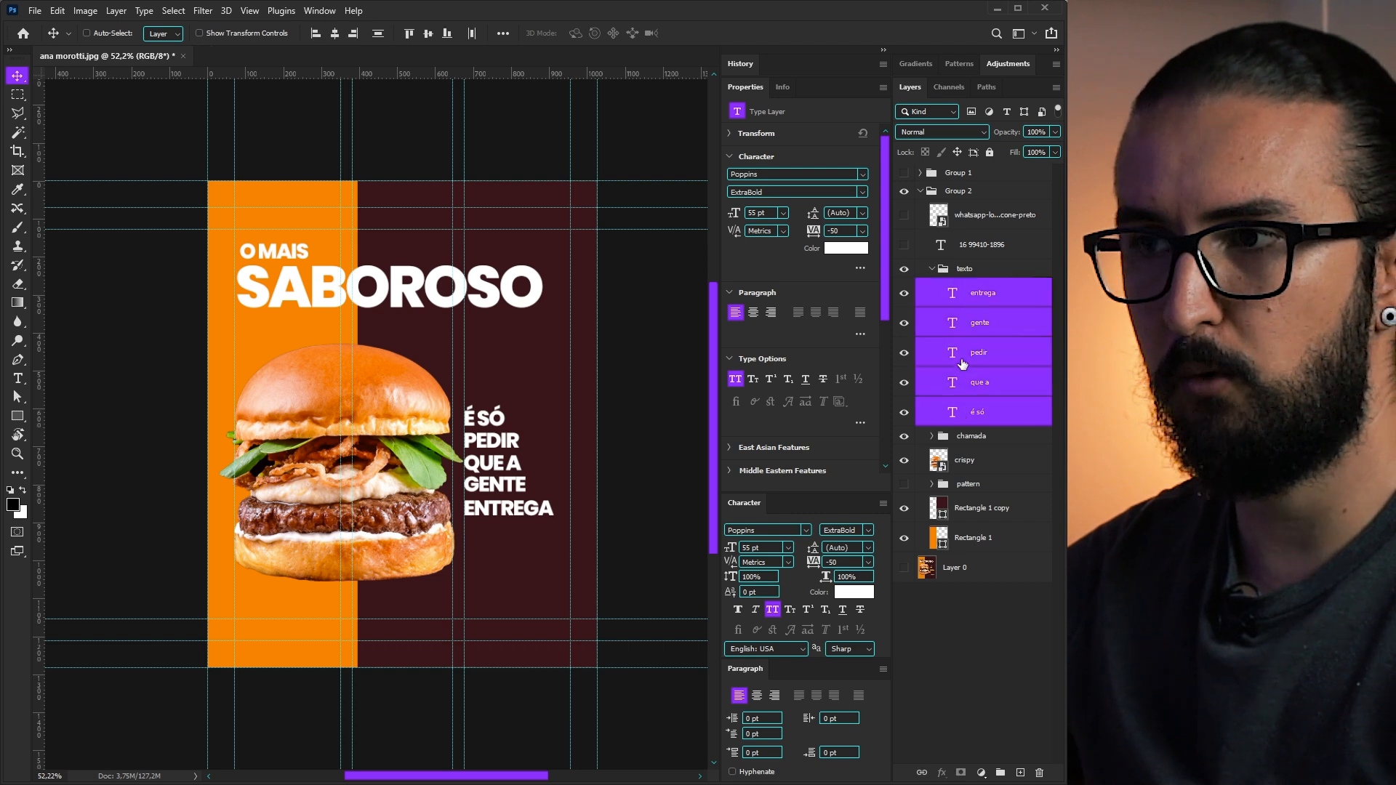
{"action": "left_click", "coordinate": [378, 34]}
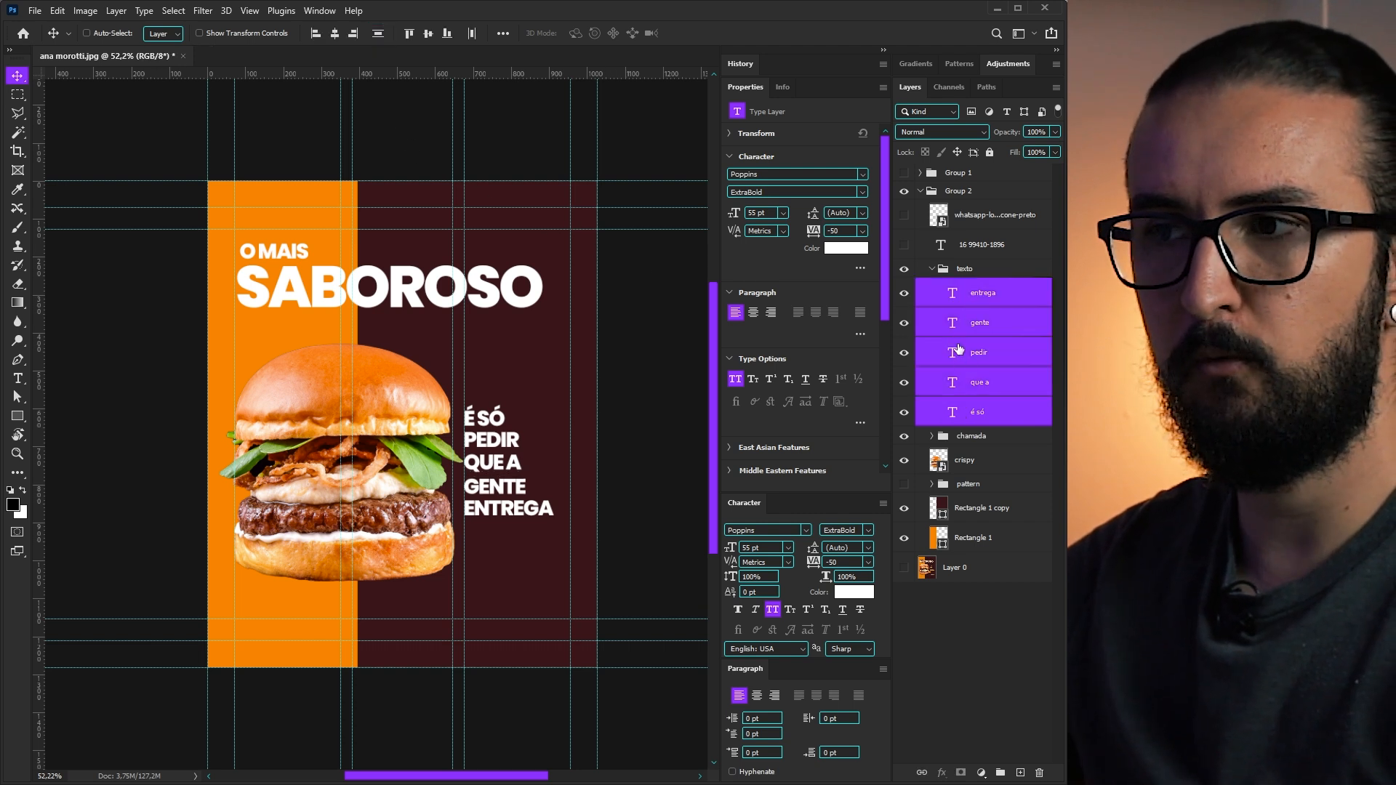
- Left-align O MAIS with SABOROSO and move the headline slightly up-left
{"action": "left_click", "coordinate": [978, 355]}
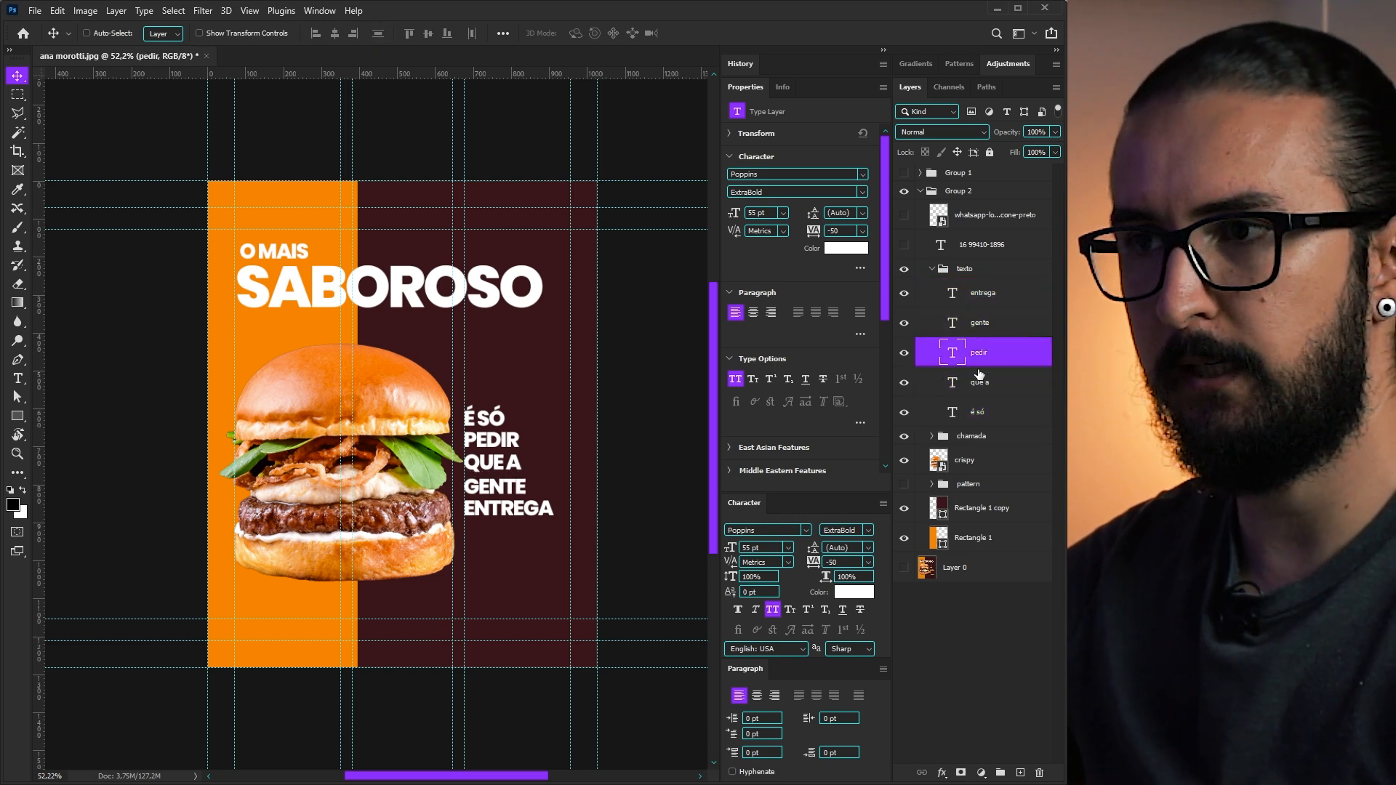
{"action": "left_click", "coordinate": [962, 393]}
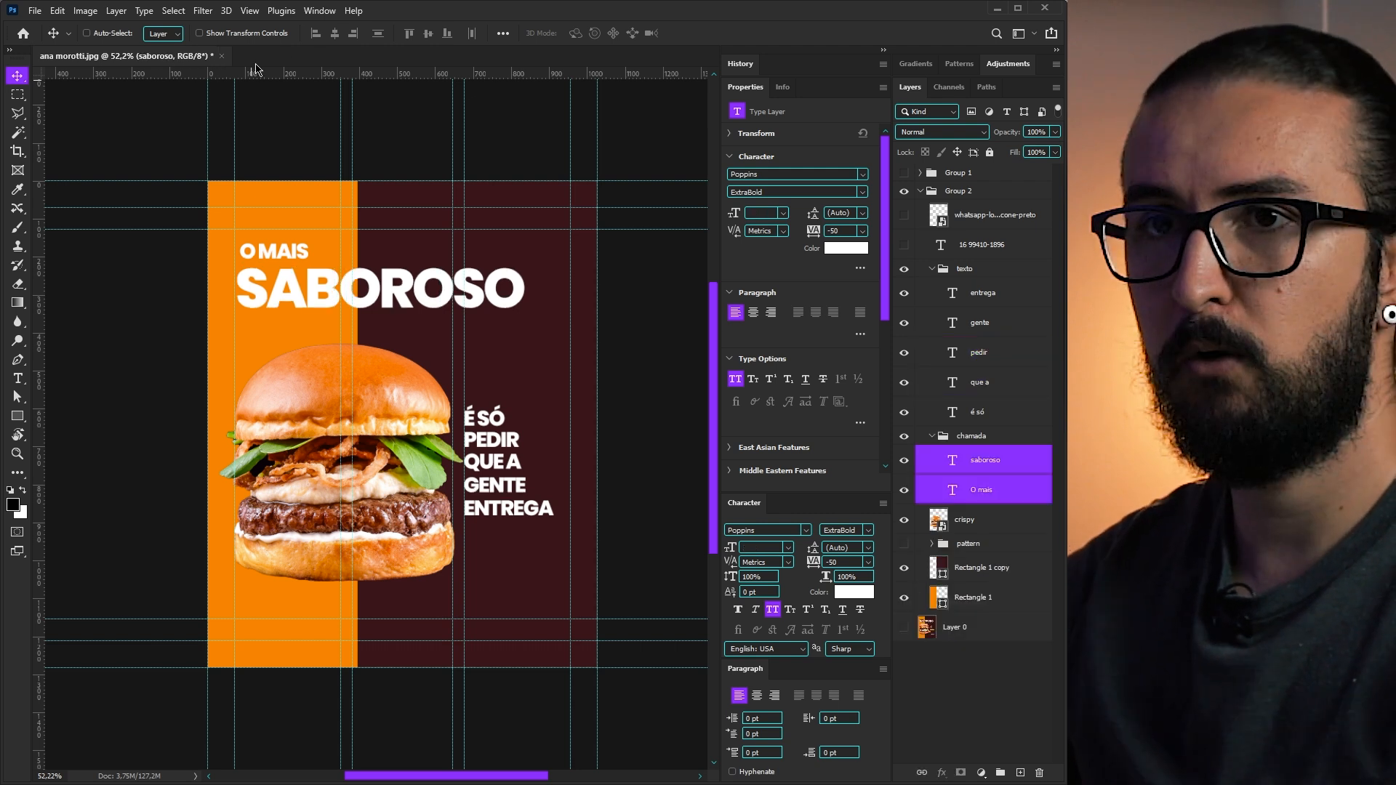
{"action": "left_click", "coordinate": [316, 34]}
{"action": "left_click_drag", "start_coordinate": [277, 294], "coordinate": [279, 277]}
{"action": "key", "text": "ctrl"}
{"action": "key", "text": "ctrl+t"}
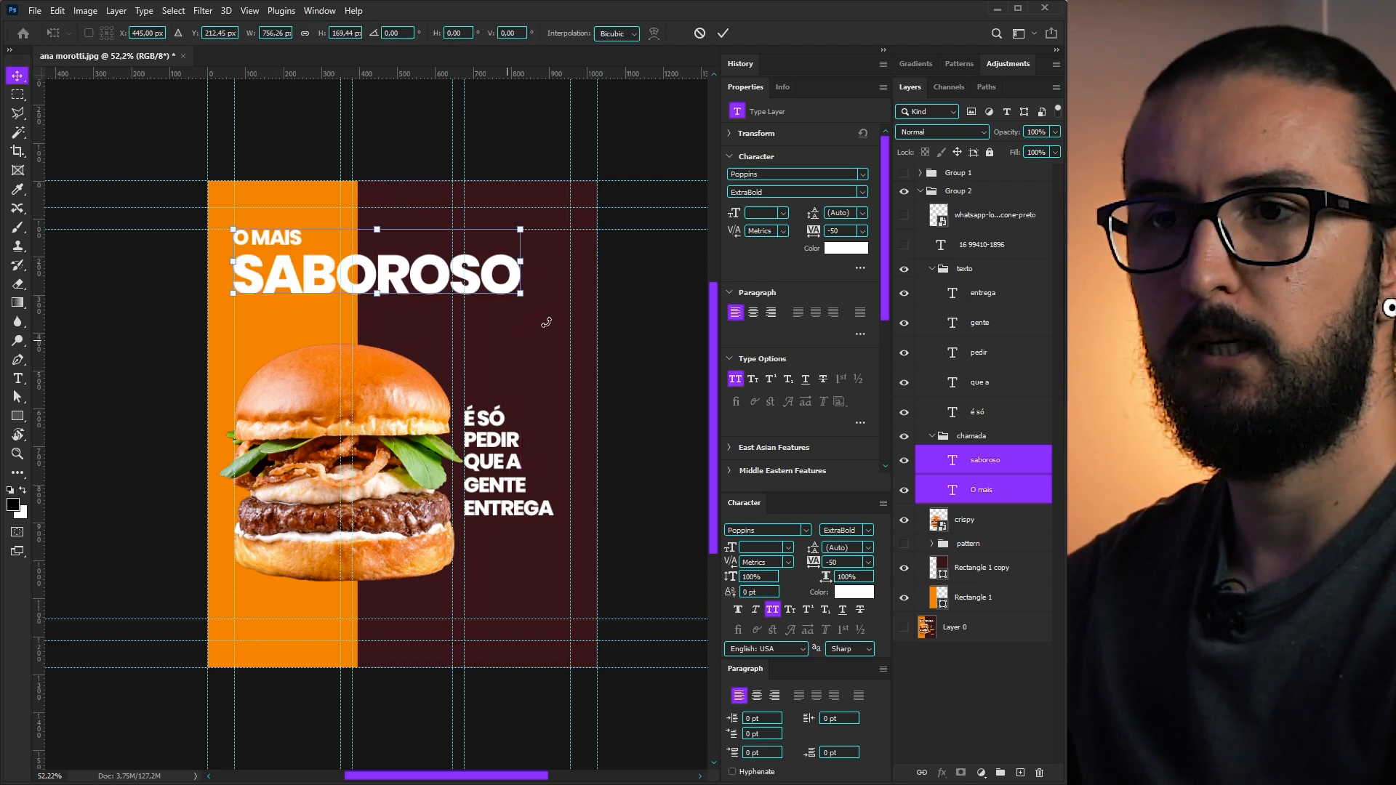
{"action": "left_click_drag", "start_coordinate": [520, 294], "coordinate": [571, 314]}
{"action": "key", "text": "Return"}
{"action": "left_click", "coordinate": [990, 486]}
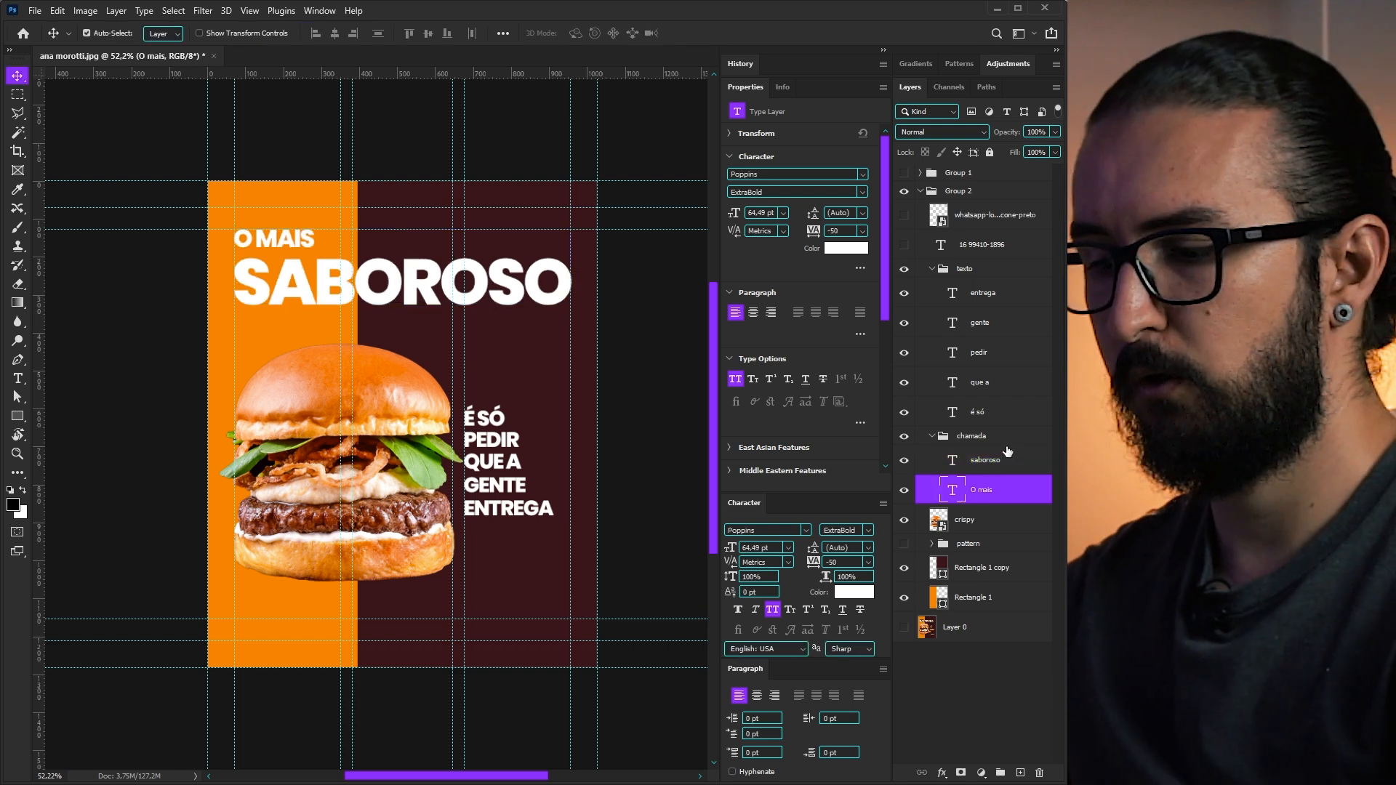
{"action": "key", "text": "ctrl+t"}
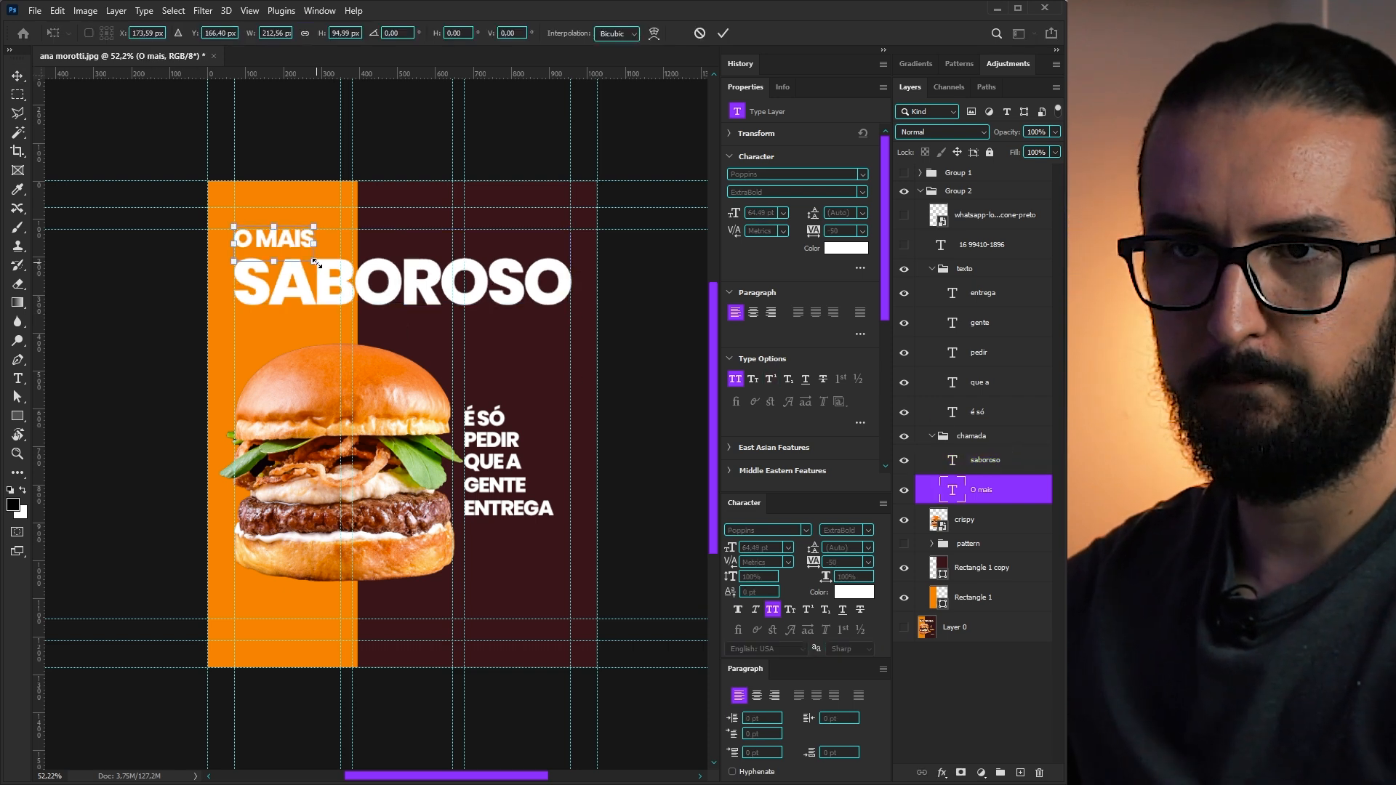
{"action": "left_click_drag", "start_coordinate": [314, 263], "coordinate": [341, 280]}
{"action": "key", "text": "Return"}
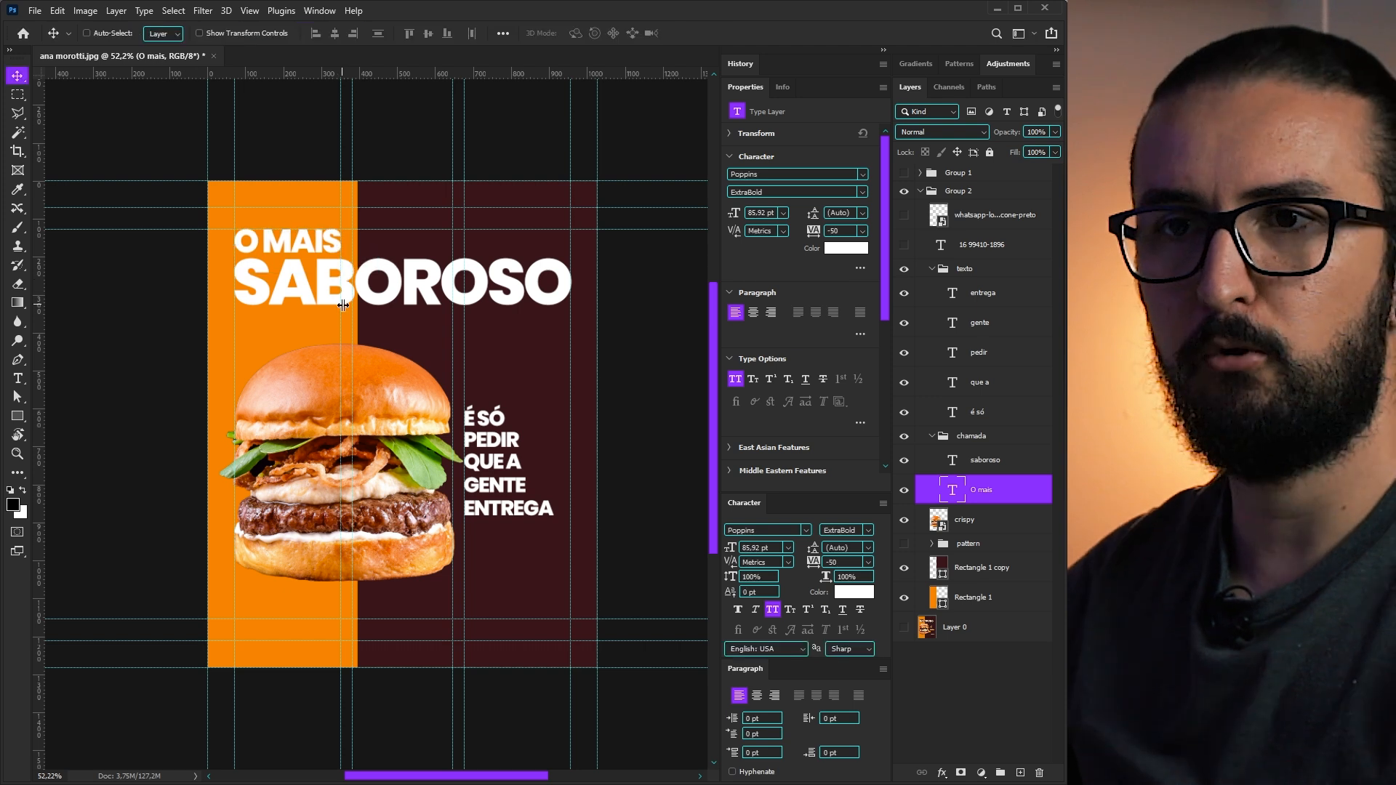
{"action": "left_click", "coordinate": [560, 304], "text": "ctrl"}
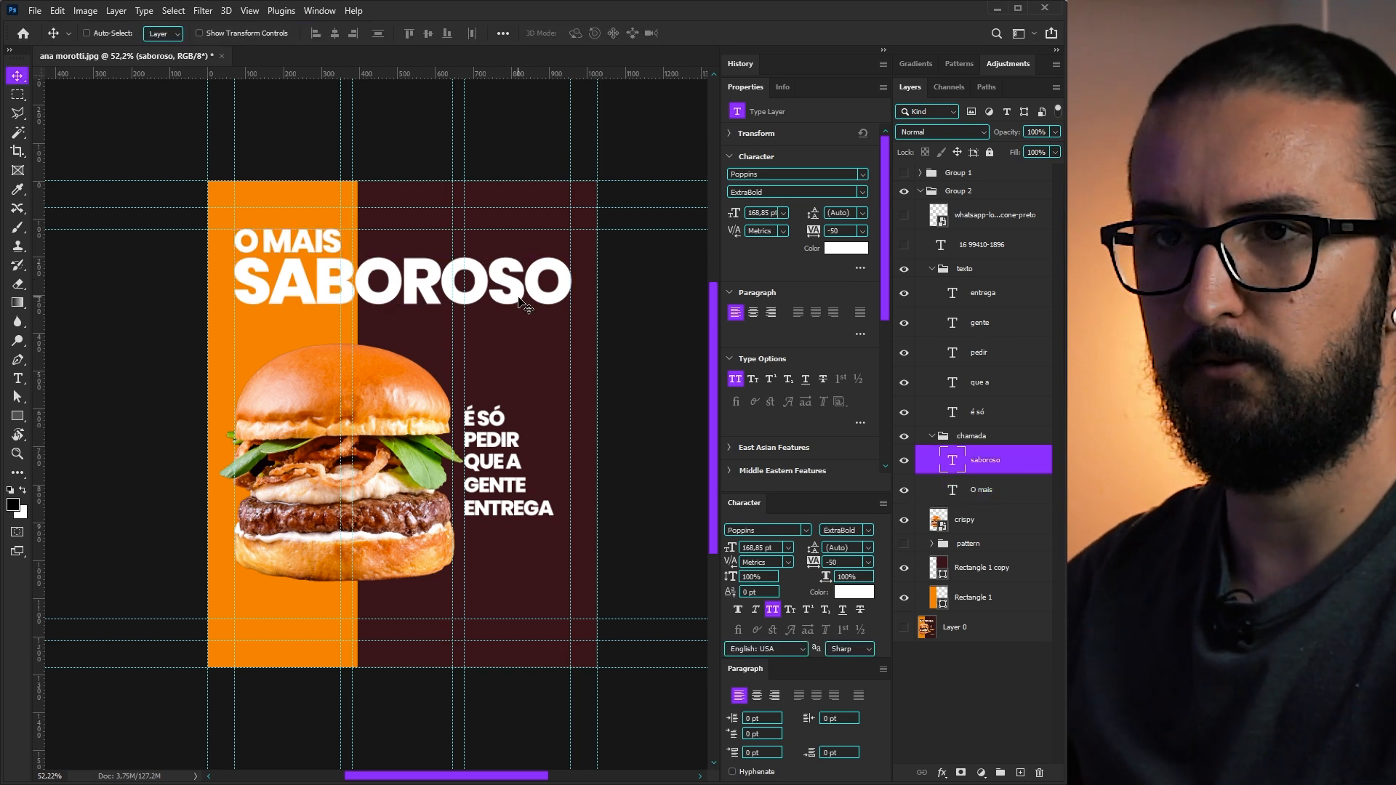
{"action": "left_click_drag", "start_coordinate": [335, 246], "coordinate": [453, 273]}
{"action": "key", "text": "ctrl+semicolon"}
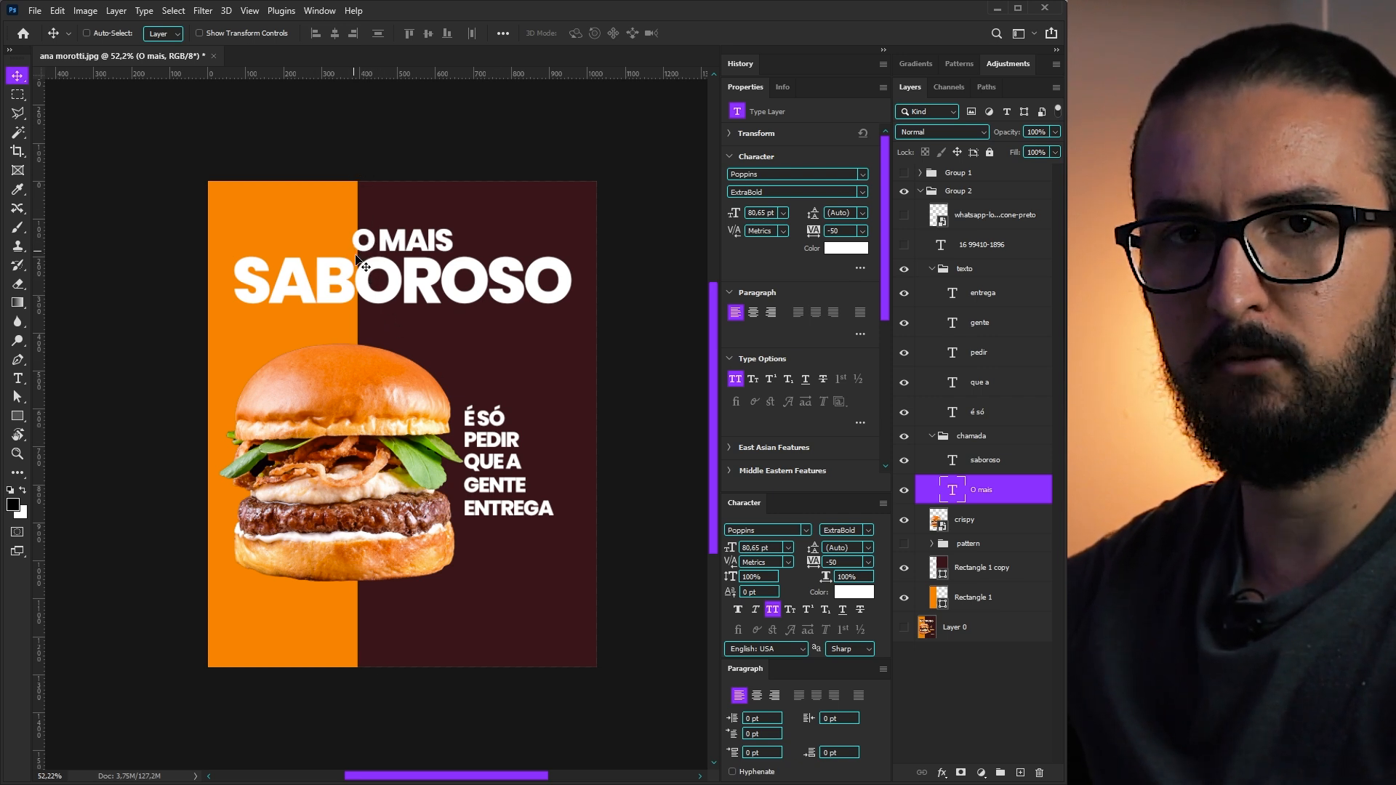
{"action": "key", "text": "ctrl+semicolon"}
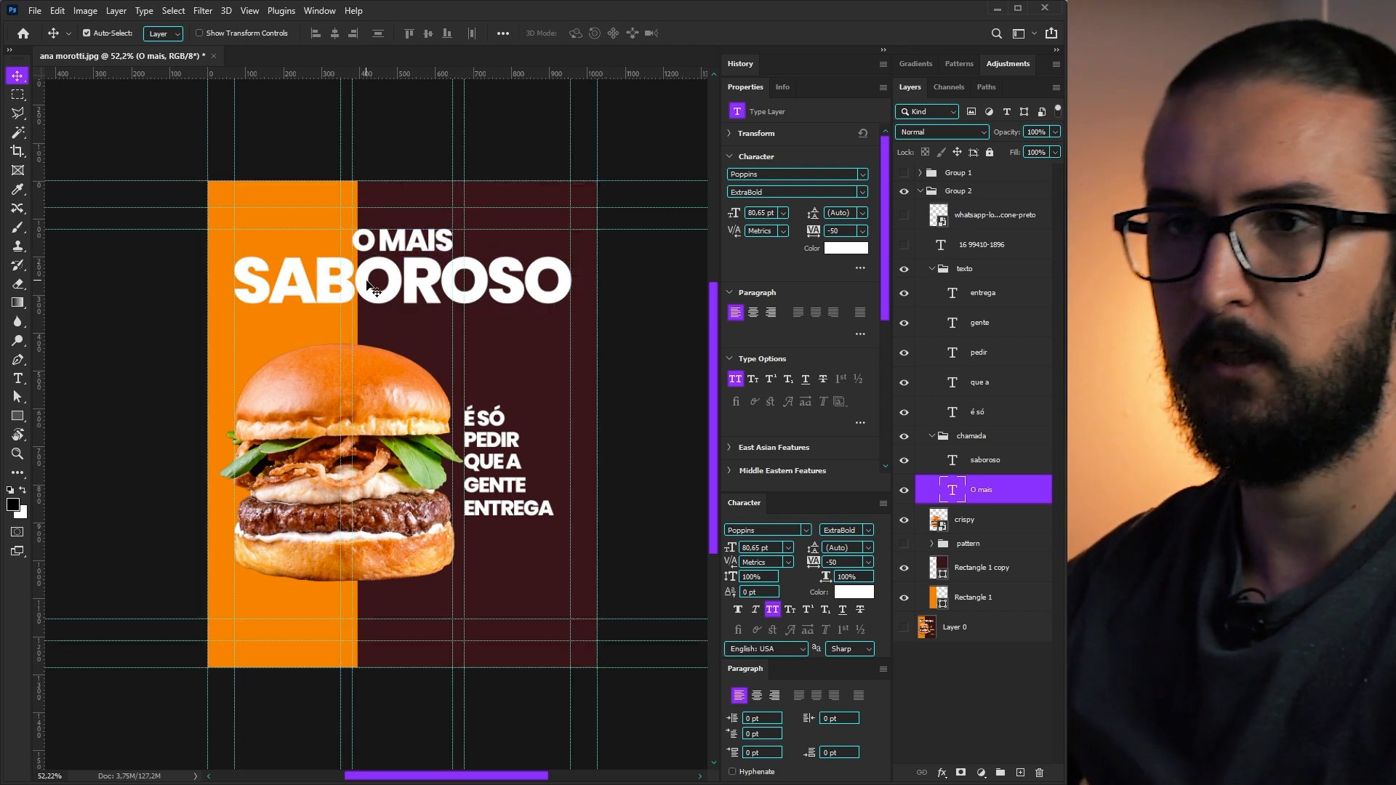
{"action": "key", "text": "ctrl+z"}
{"action": "key", "text": "ctrl+z"}
{"action": "key", "text": "ctrl+z"}
{"action": "key", "text": "ctrl+z"}
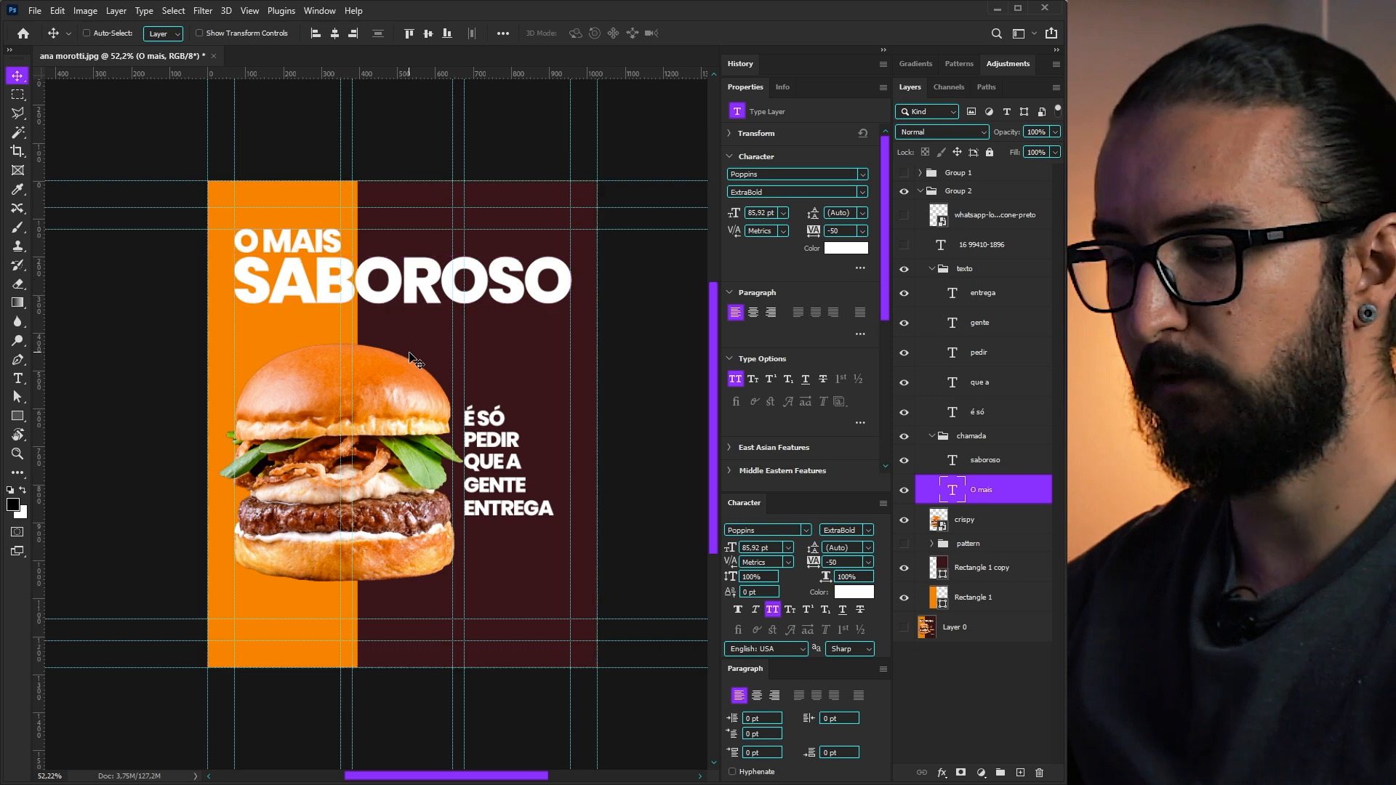
{"action": "key", "text": "ctrl+h"}
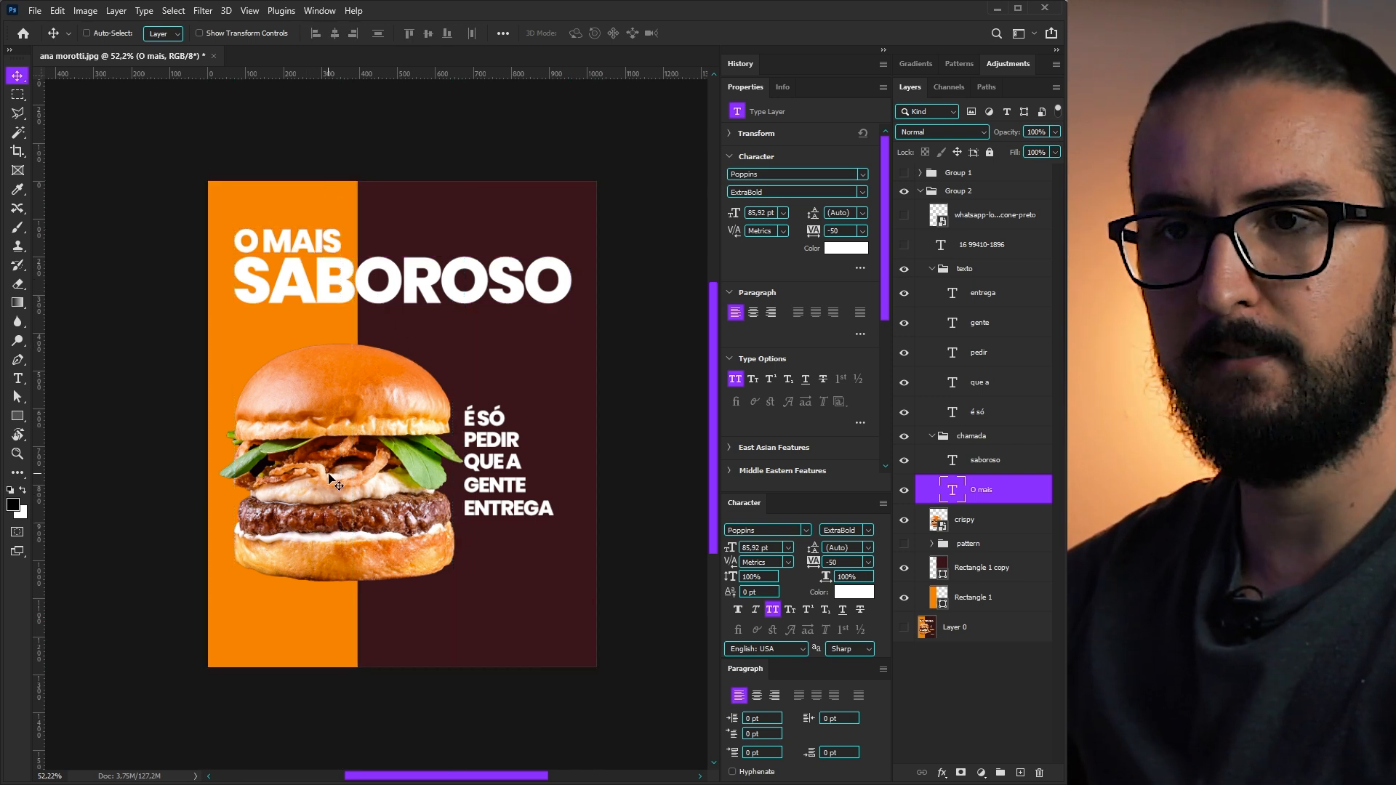
{"action": "key", "text": "ctrl+h"}
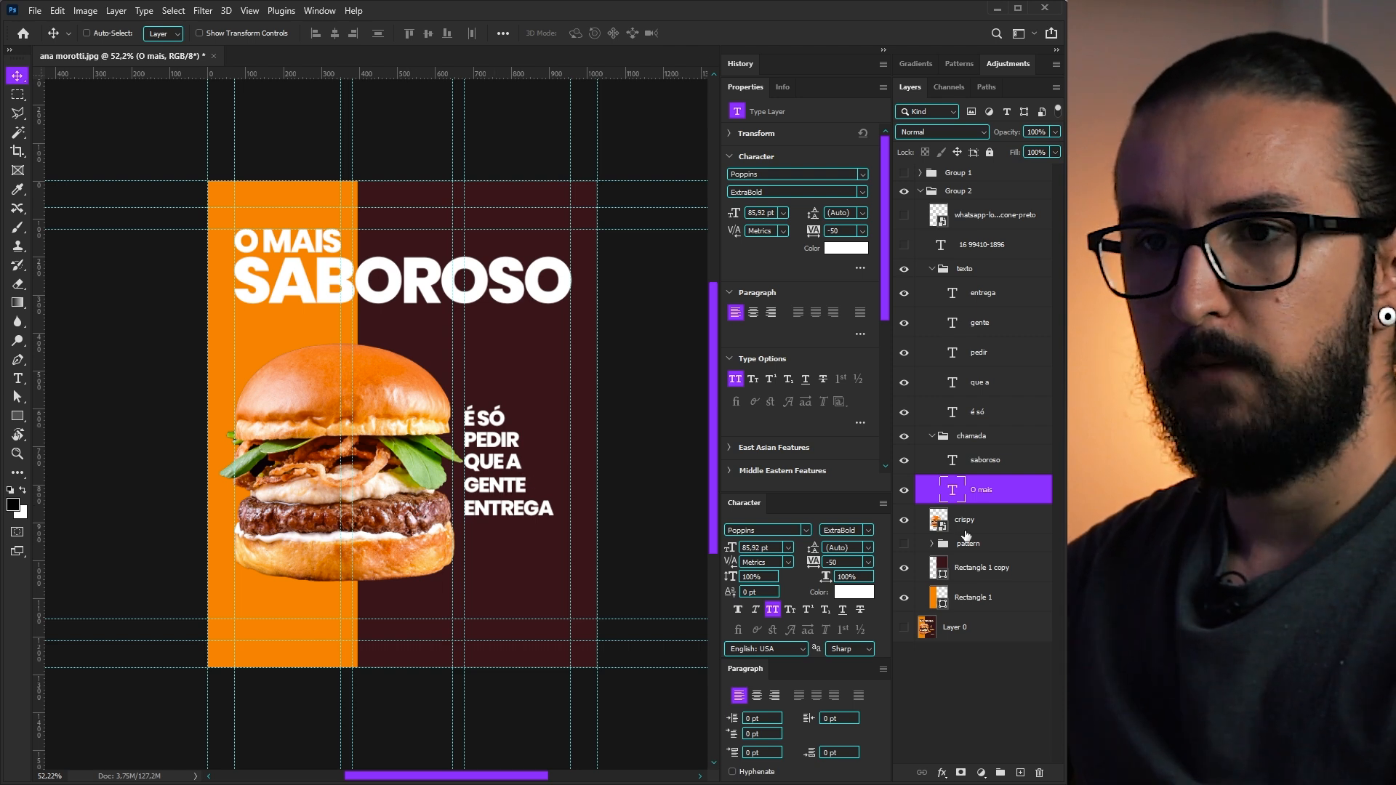
- Enlarge the crispy burger and show the layout guides again
{"action": "left_click", "coordinate": [963, 519]}
{"action": "key", "text": "ctrl+t"}
{"action": "left_click_drag", "start_coordinate": [634, 265], "coordinate": [690, 196]}
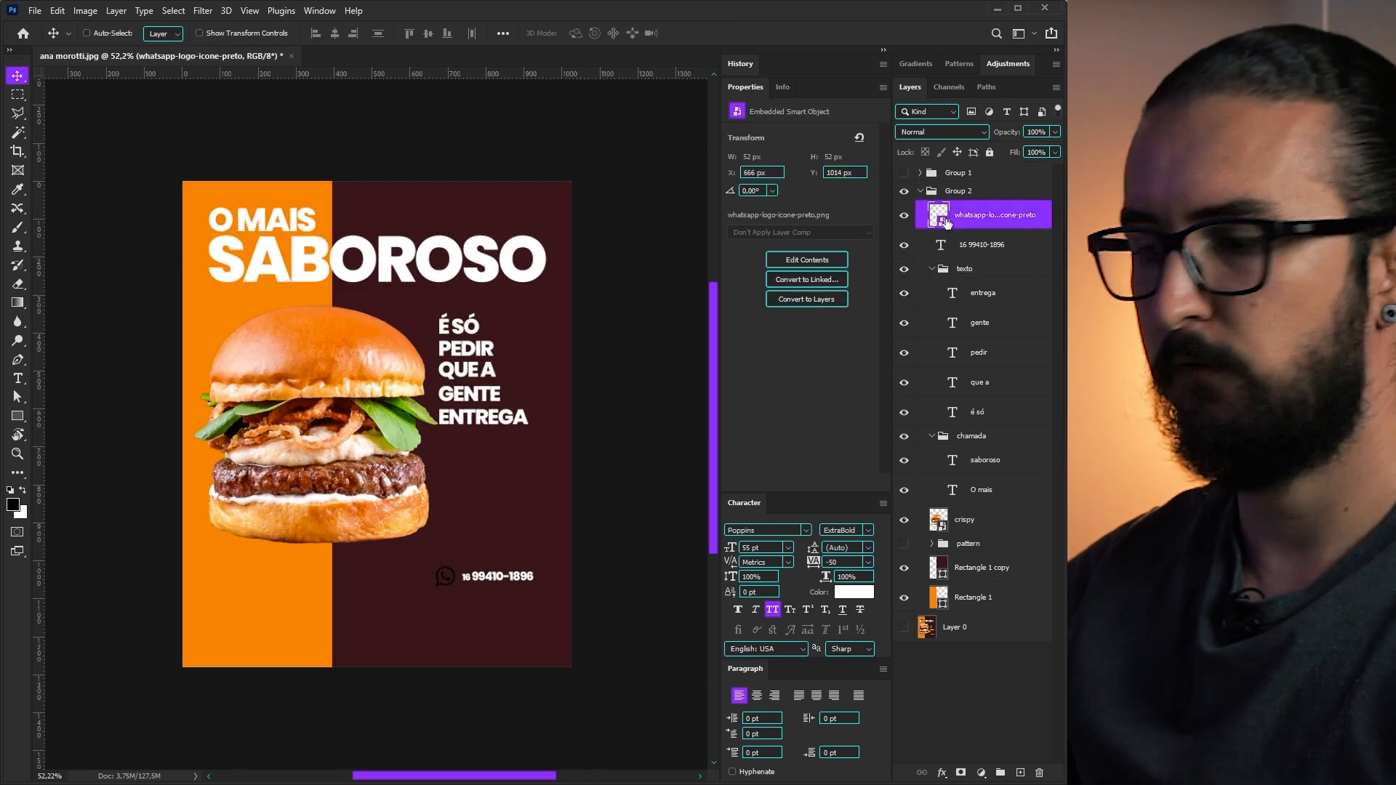
{"action": "key", "text": "ctrl+semicolon"}
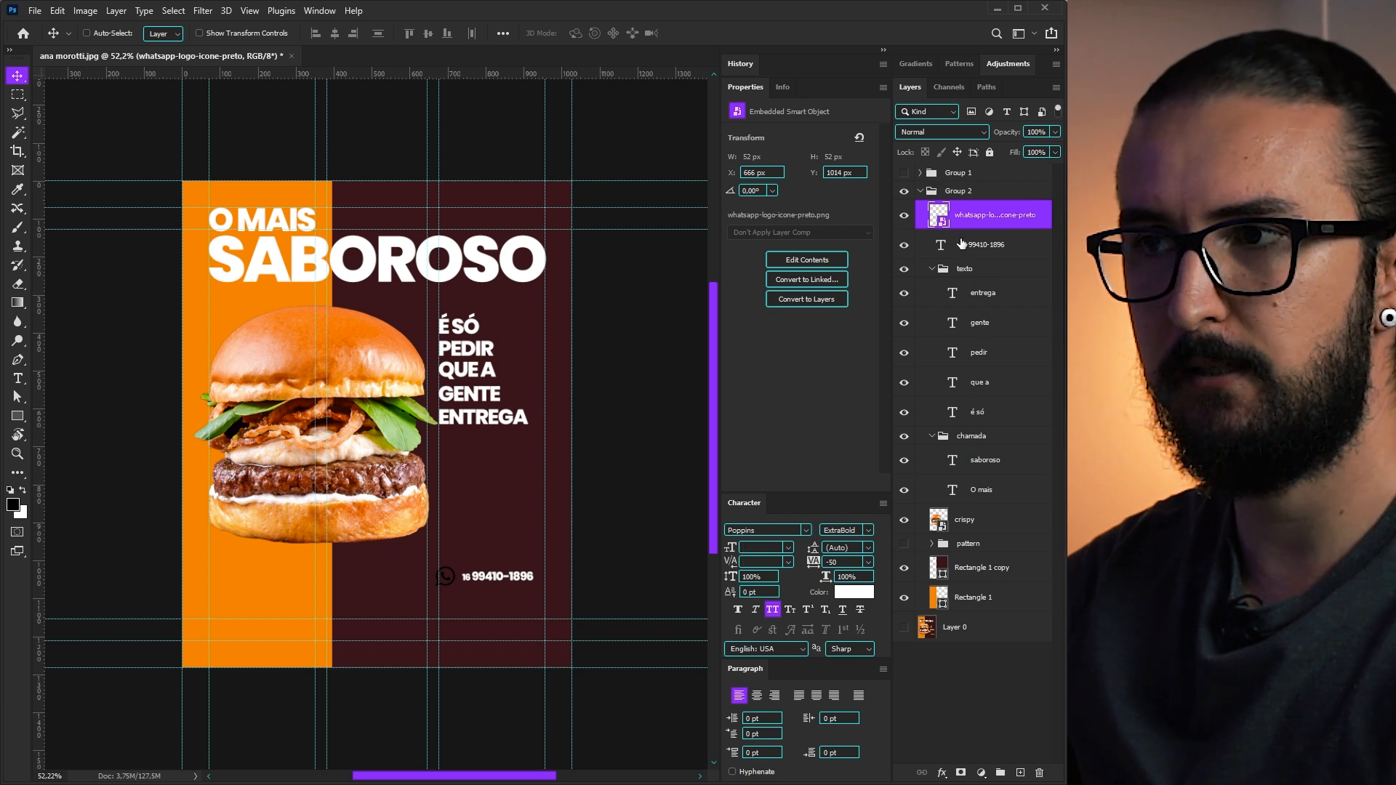
- Move the WhatsApp icon and phone number to the bottom right and enlarge the number
{"action": "left_click", "coordinate": [962, 244], "text": "shift"}
{"action": "left_click_drag", "start_coordinate": [490, 581], "coordinate": [494, 634]}
{"action": "mouse_move", "coordinate": [494, 640]}
{"action": "left_mouse_down"}
{"action": "mouse_move", "coordinate": [338, 638]}
{"action": "mouse_move", "coordinate": [501, 637]}
{"action": "left_mouse_up"}
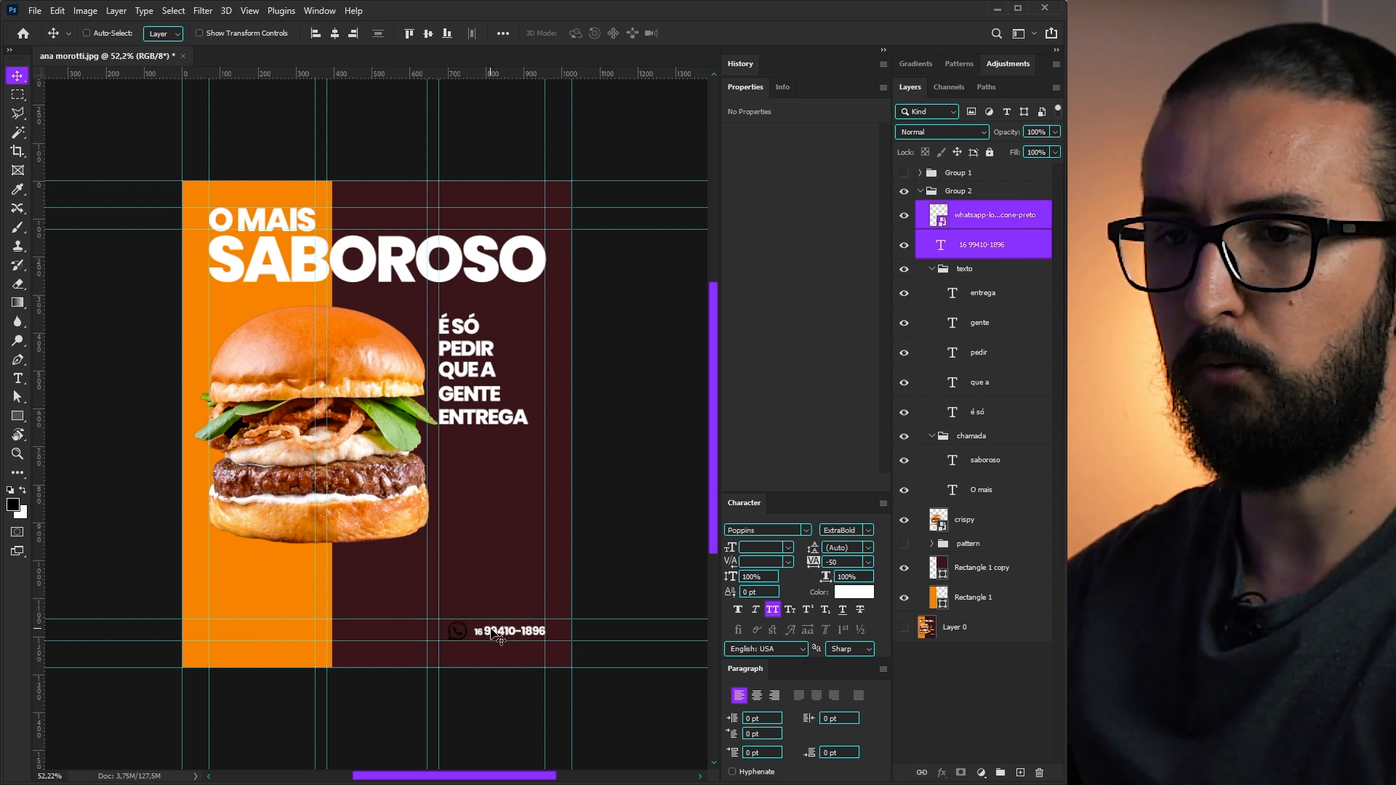
{"action": "left_click", "coordinate": [904, 216]}
{"action": "key", "text": "Down"}
{"action": "key", "text": "Down"}
{"action": "key", "text": "Down"}
{"action": "key", "text": "Down"}
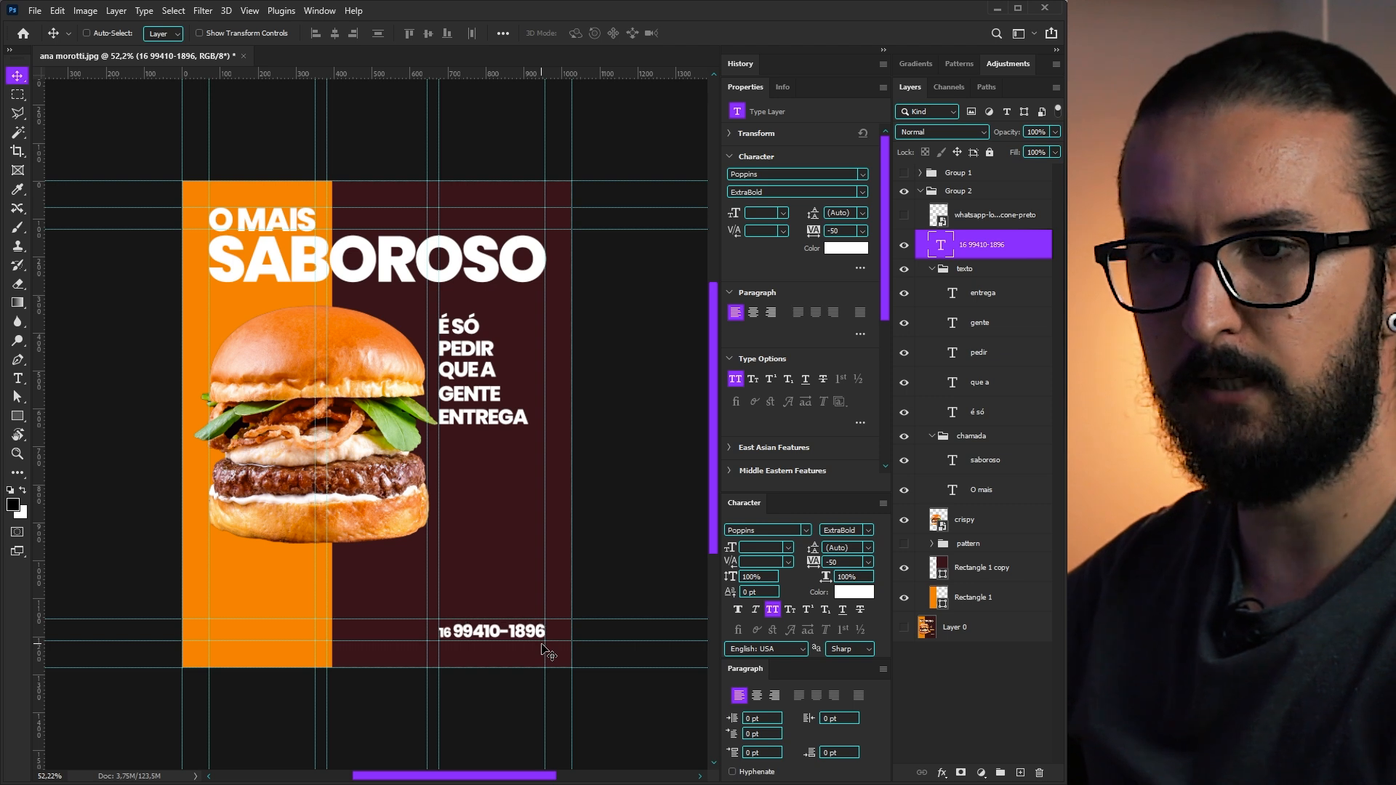
{"action": "key", "text": "Down"}
{"action": "key", "text": "Down"}
{"action": "key", "text": "Down"}
{"action": "key", "text": "Down"}
{"action": "key", "text": "Down"}
{"action": "key", "text": "Down"}
{"action": "key", "text": "Down"}
{"action": "key", "text": "Down"}
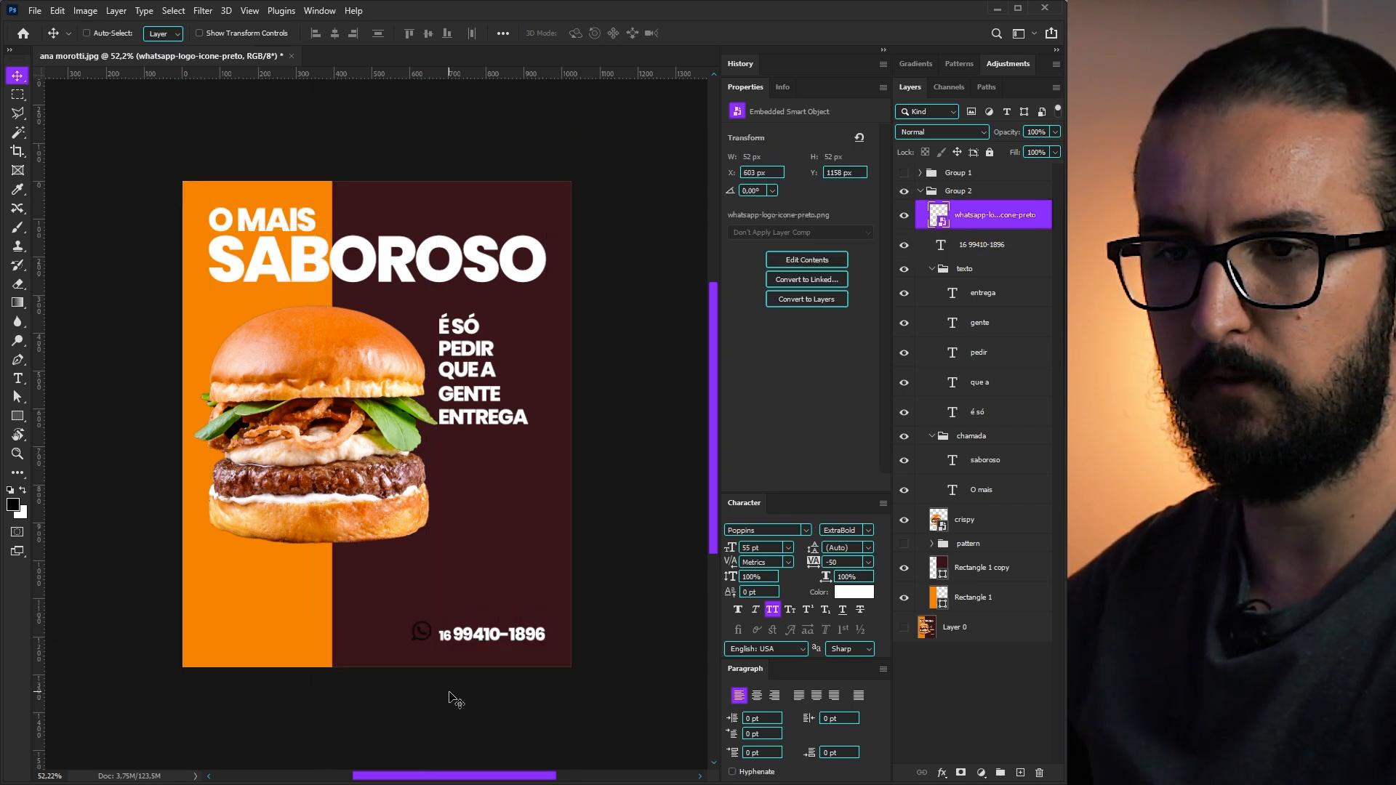
{"action": "key", "text": "ctrl+;"}
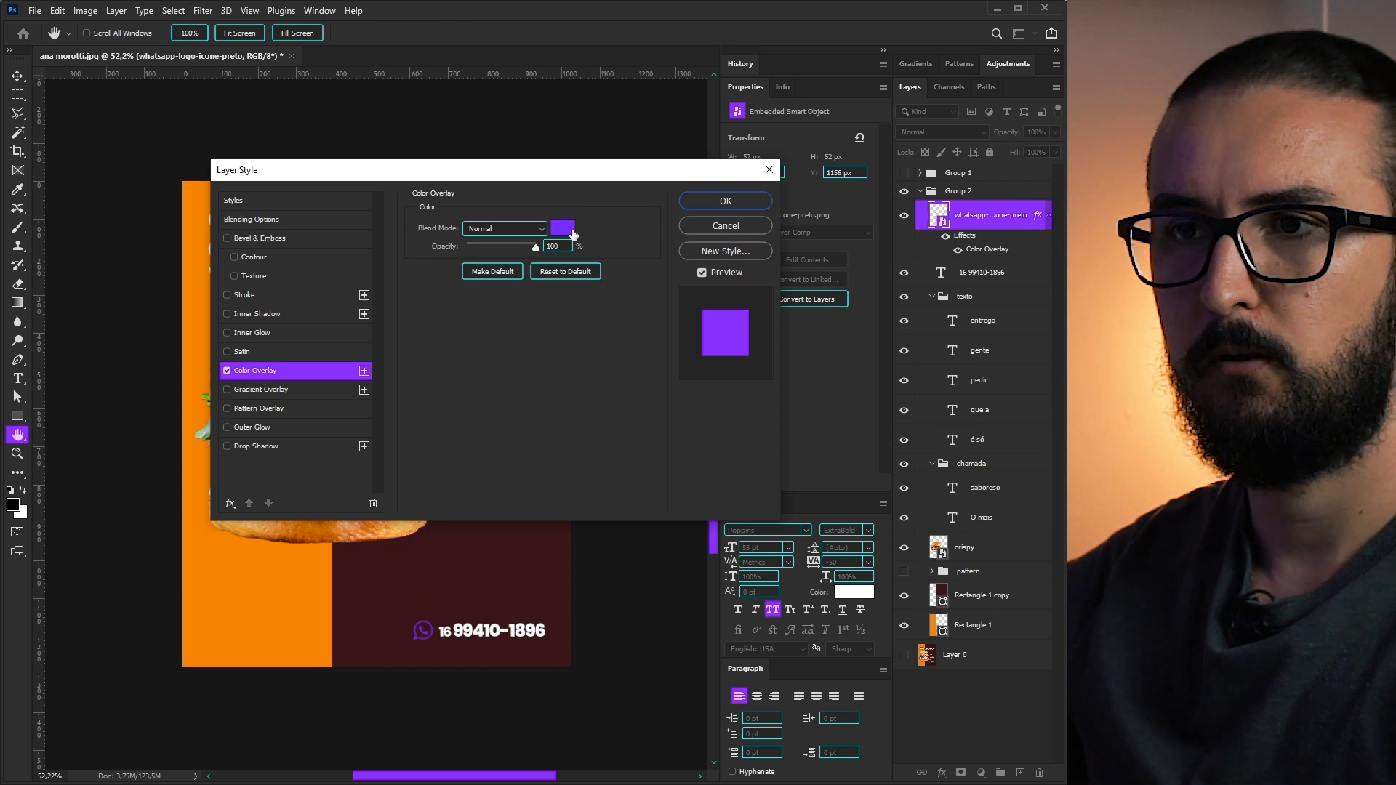
- Tint the WhatsApp icon with a Color Overlay sampled from the background orange
{"action": "left_click", "coordinate": [573, 233]}
{"action": "left_click", "coordinate": [272, 579]}
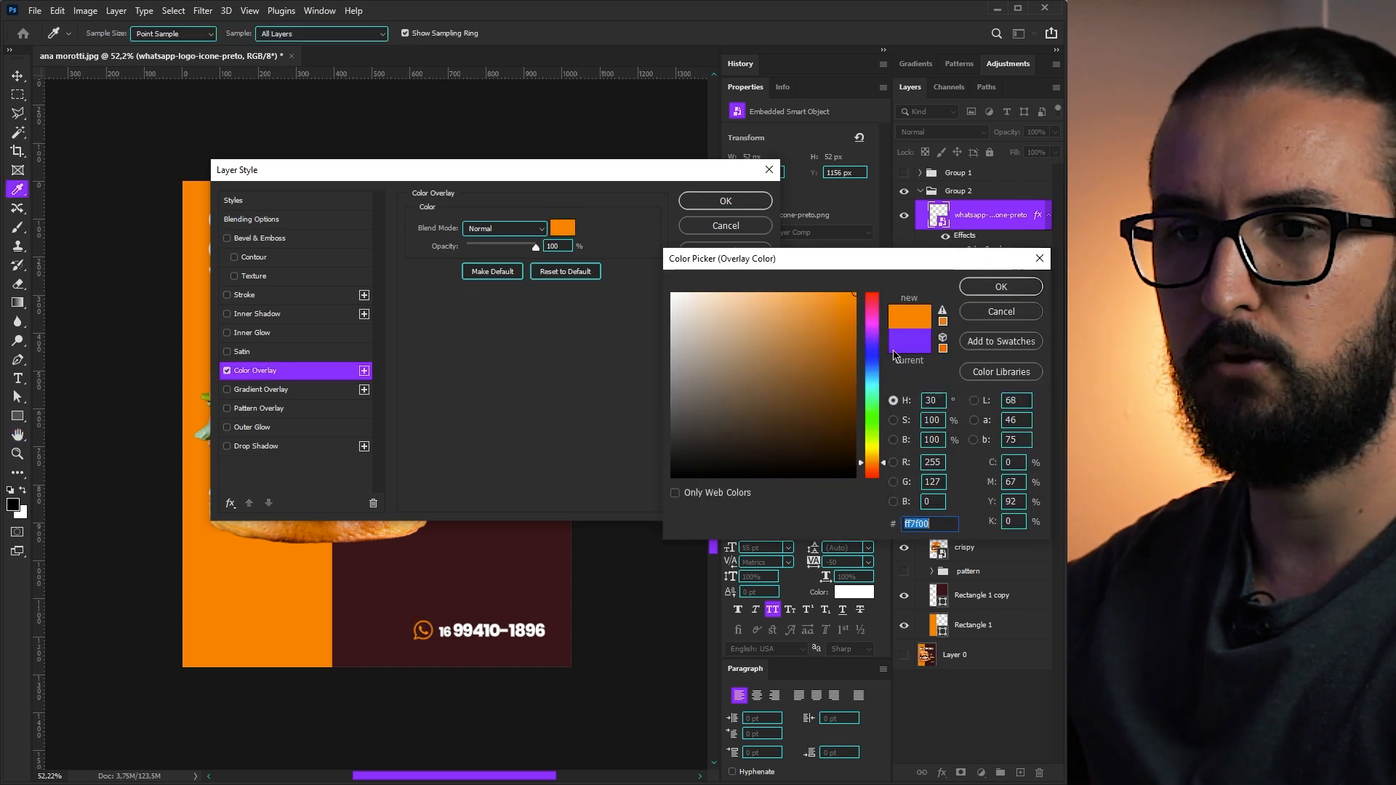
{"action": "left_click", "coordinate": [990, 288]}
{"action": "left_click", "coordinate": [726, 200]}
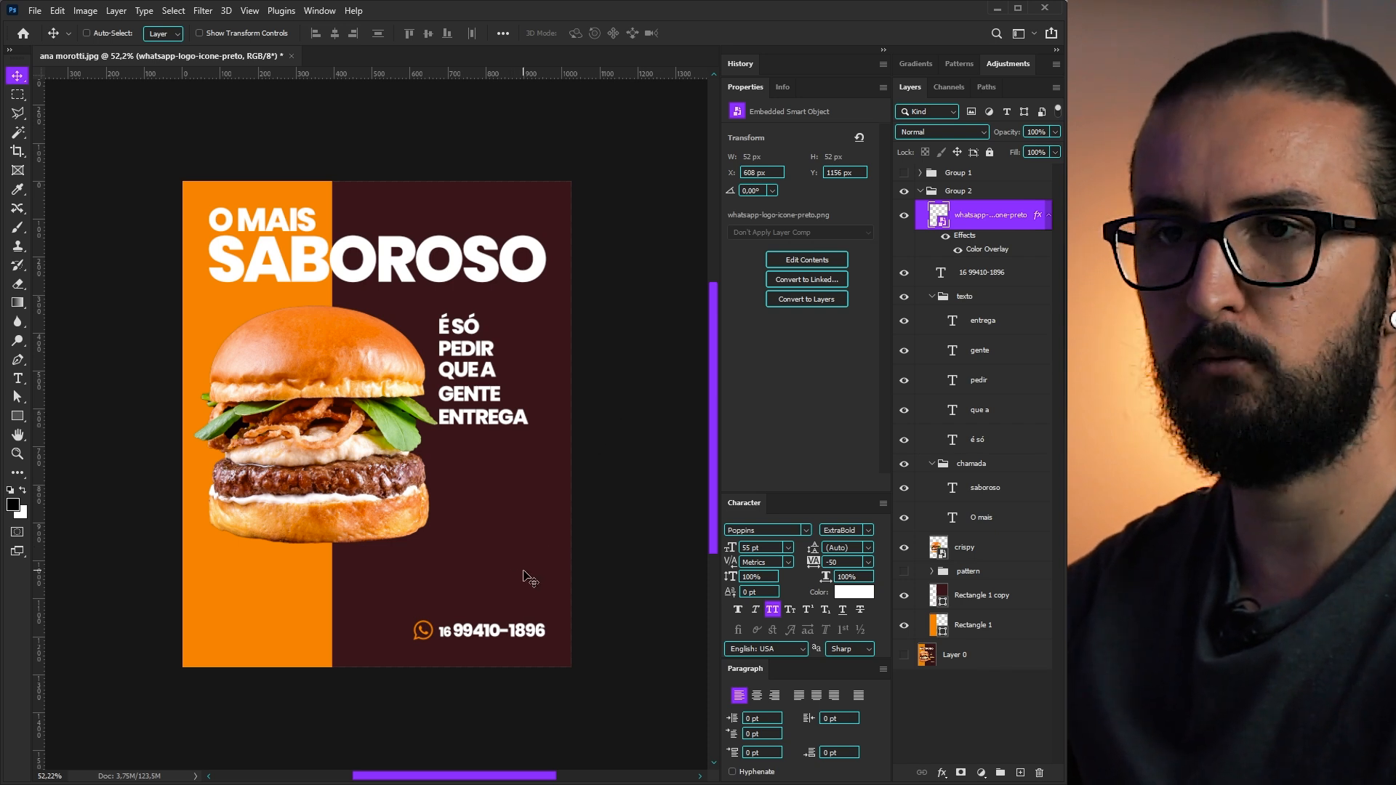
{"action": "left_click", "coordinate": [1048, 215]}
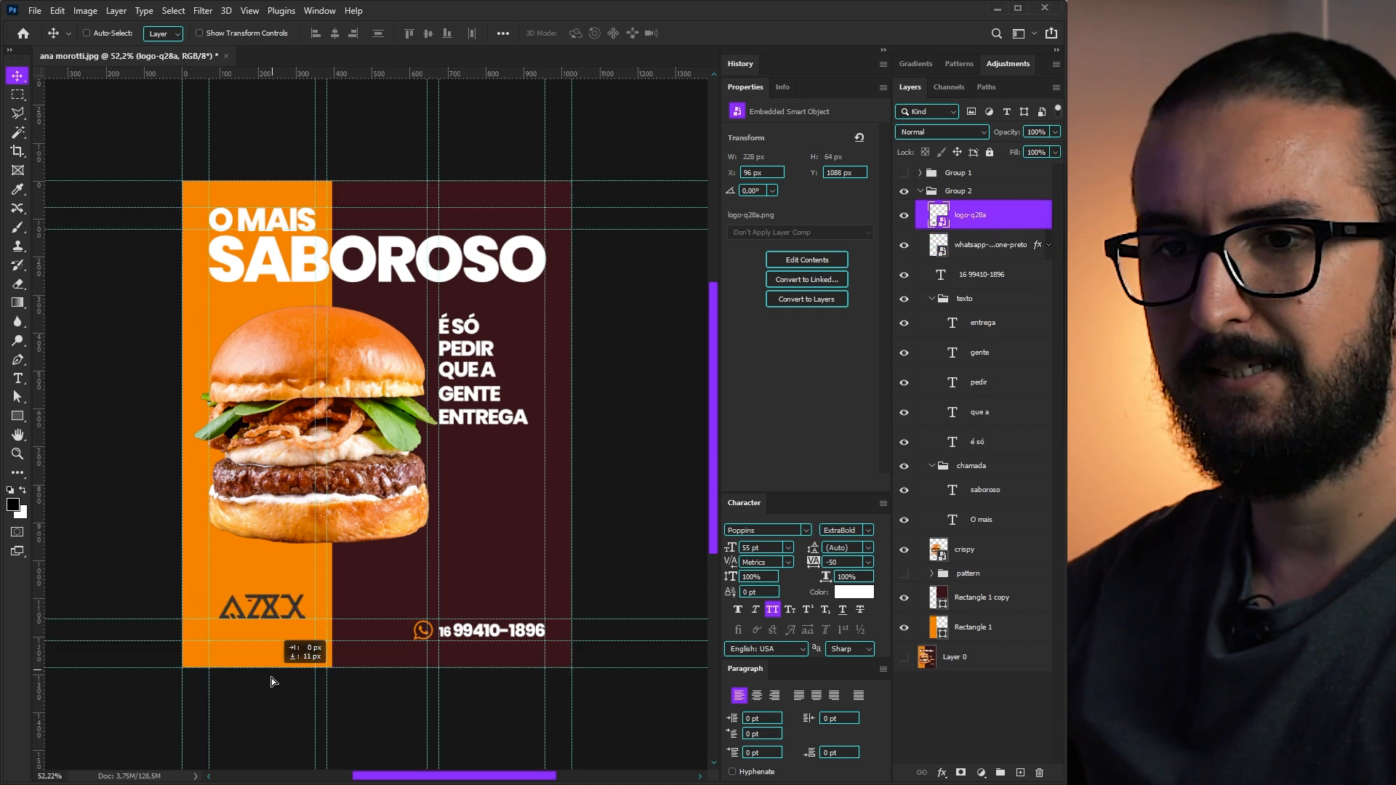
- Place the logo-q28a logo bottom-left, scaled to 196 × 55 px
{"action": "left_click_drag", "start_coordinate": [272, 678], "coordinate": [272, 686]}
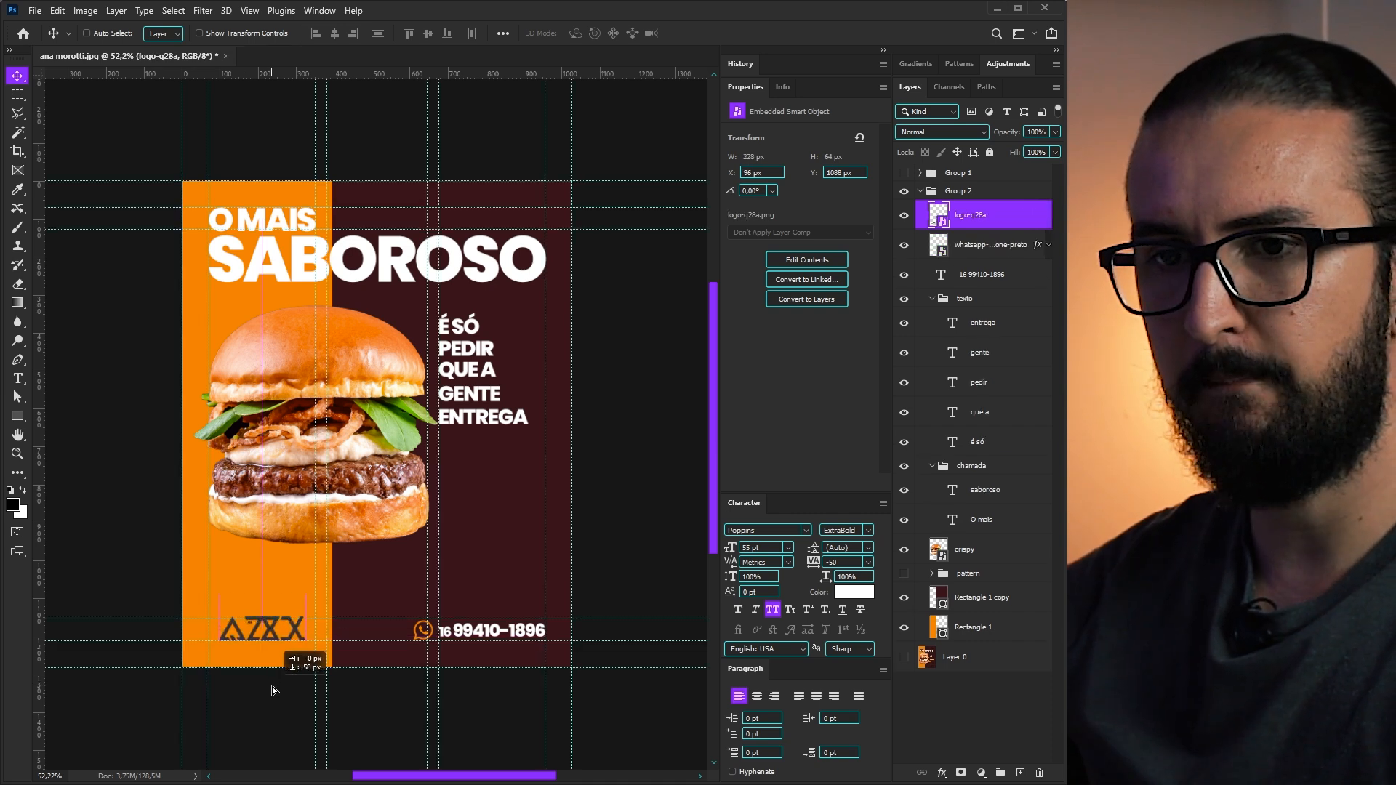
{"action": "key", "text": "ctrl+t"}
{"action": "left_click_drag", "start_coordinate": [312, 580], "coordinate": [325, 566]}
{"action": "key", "text": "Return"}
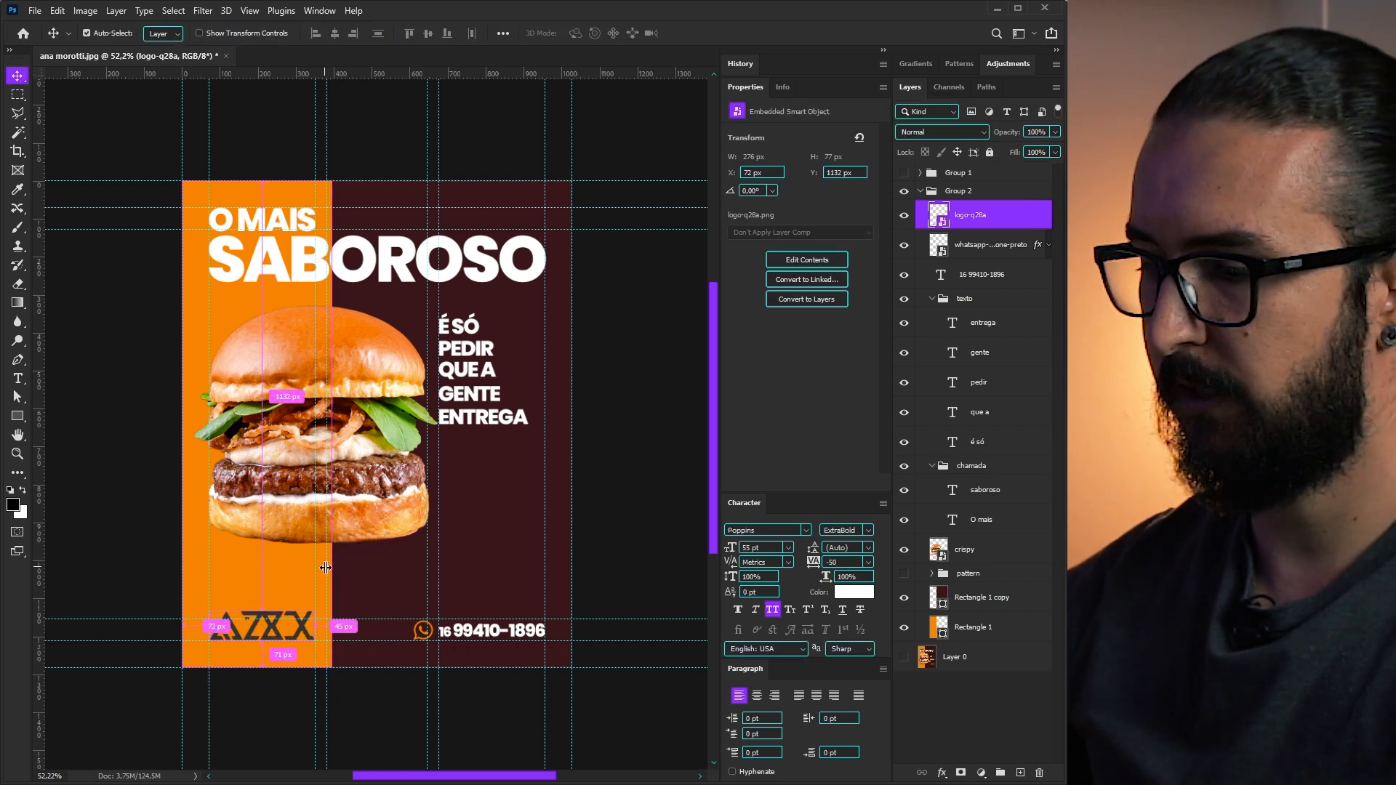
{"action": "key", "text": "ctrl+semicolon"}
{"action": "key", "text": "ctrl+semicolon"}
{"action": "key", "text": "ctrl+z"}
{"action": "key", "text": "ctrl+z"}
{"action": "key", "text": "ctrl+z"}
{"action": "key", "text": "ctrl+z"}
{"action": "key", "text": "ctrl+z"}
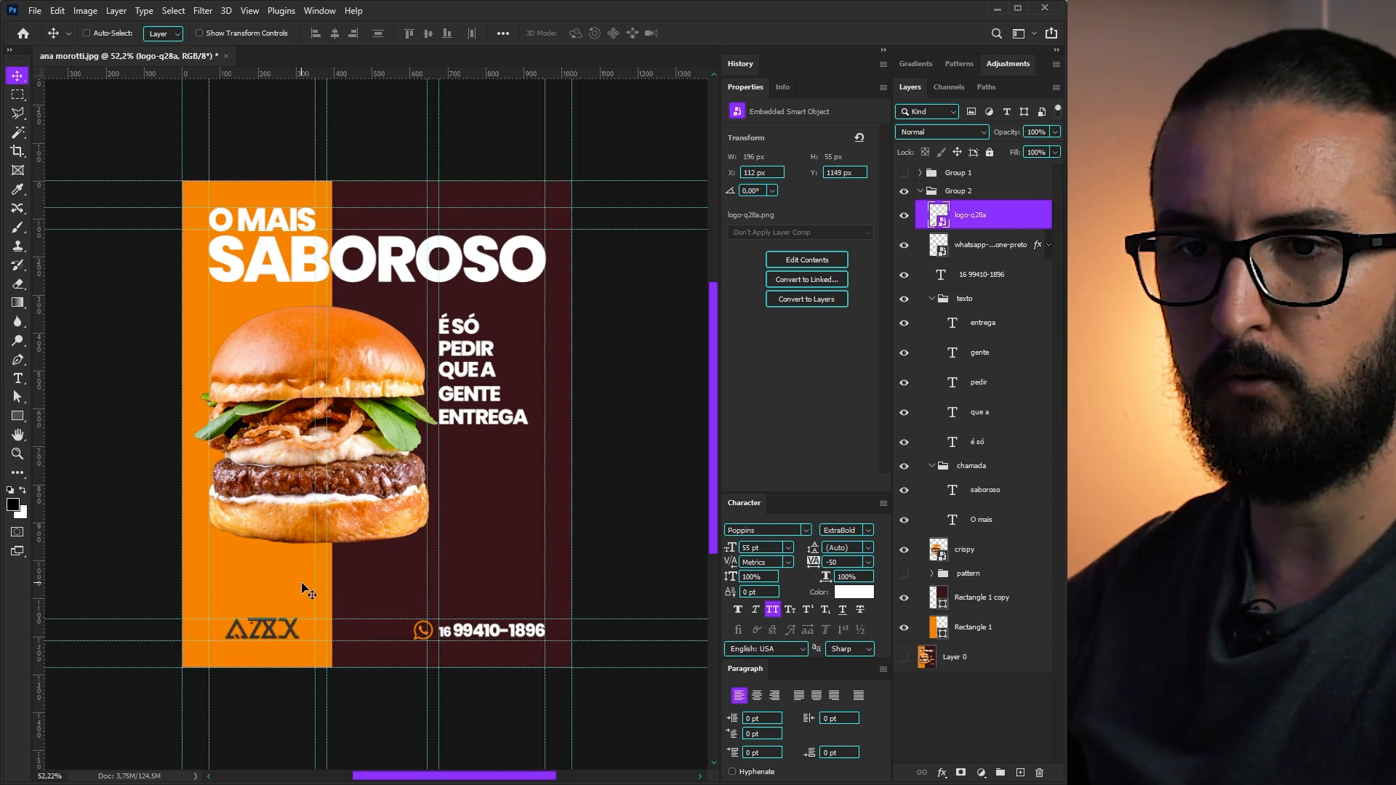
{"action": "key", "text": "ctrl+semicolon"}
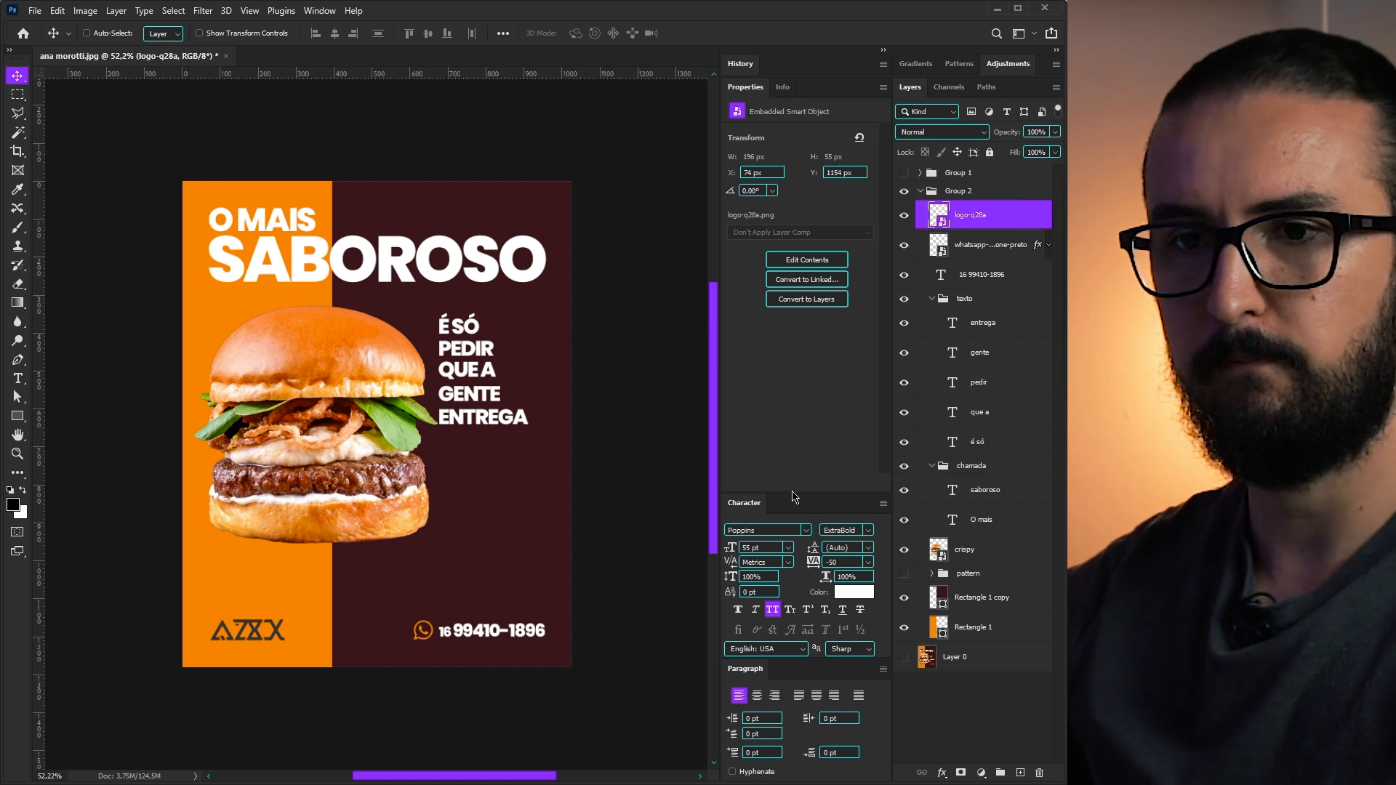
- Give the logo a white Color Overlay and move the burger, tagline group and headline lower
{"action": "left_click_drag", "start_coordinate": [1038, 245], "coordinate": [1034, 228]}
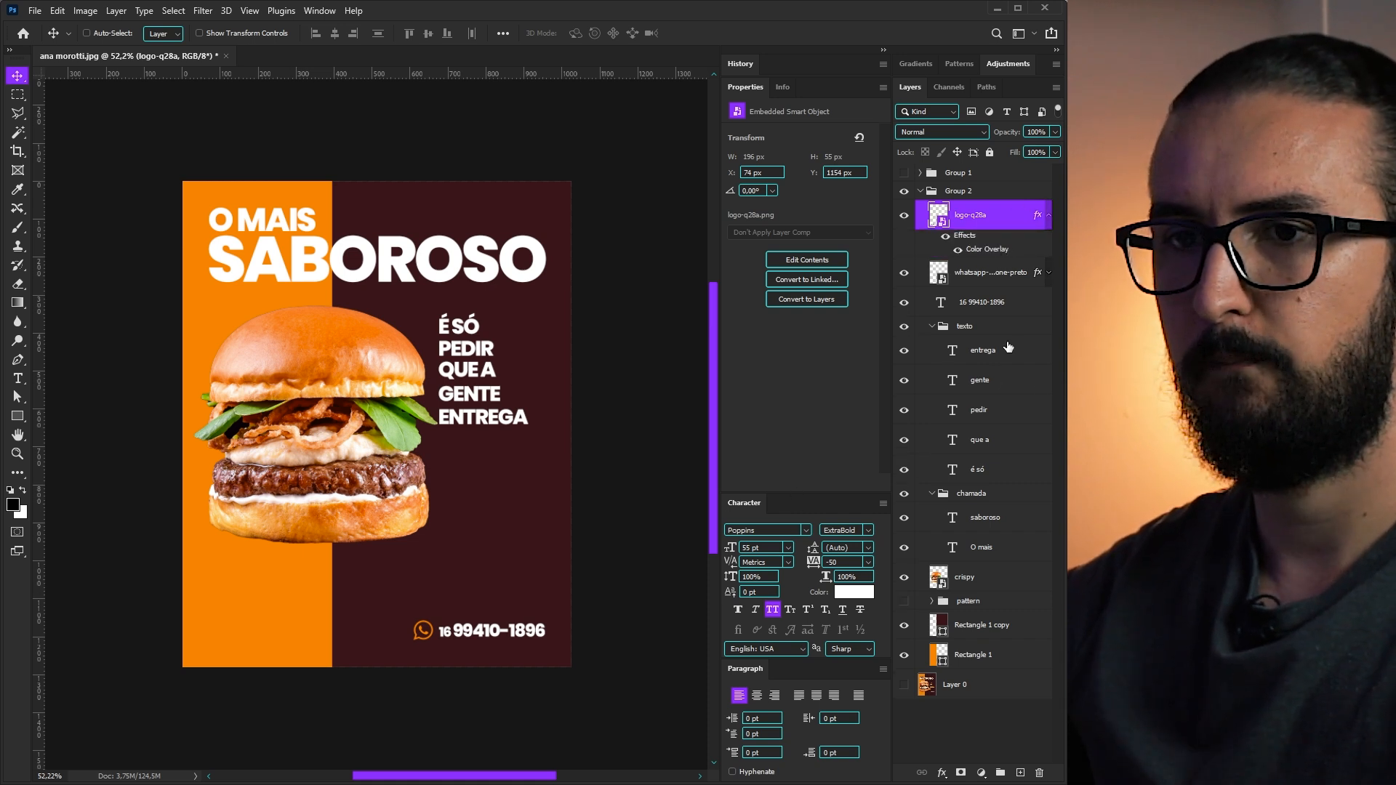
{"action": "double_click", "coordinate": [987, 249]}
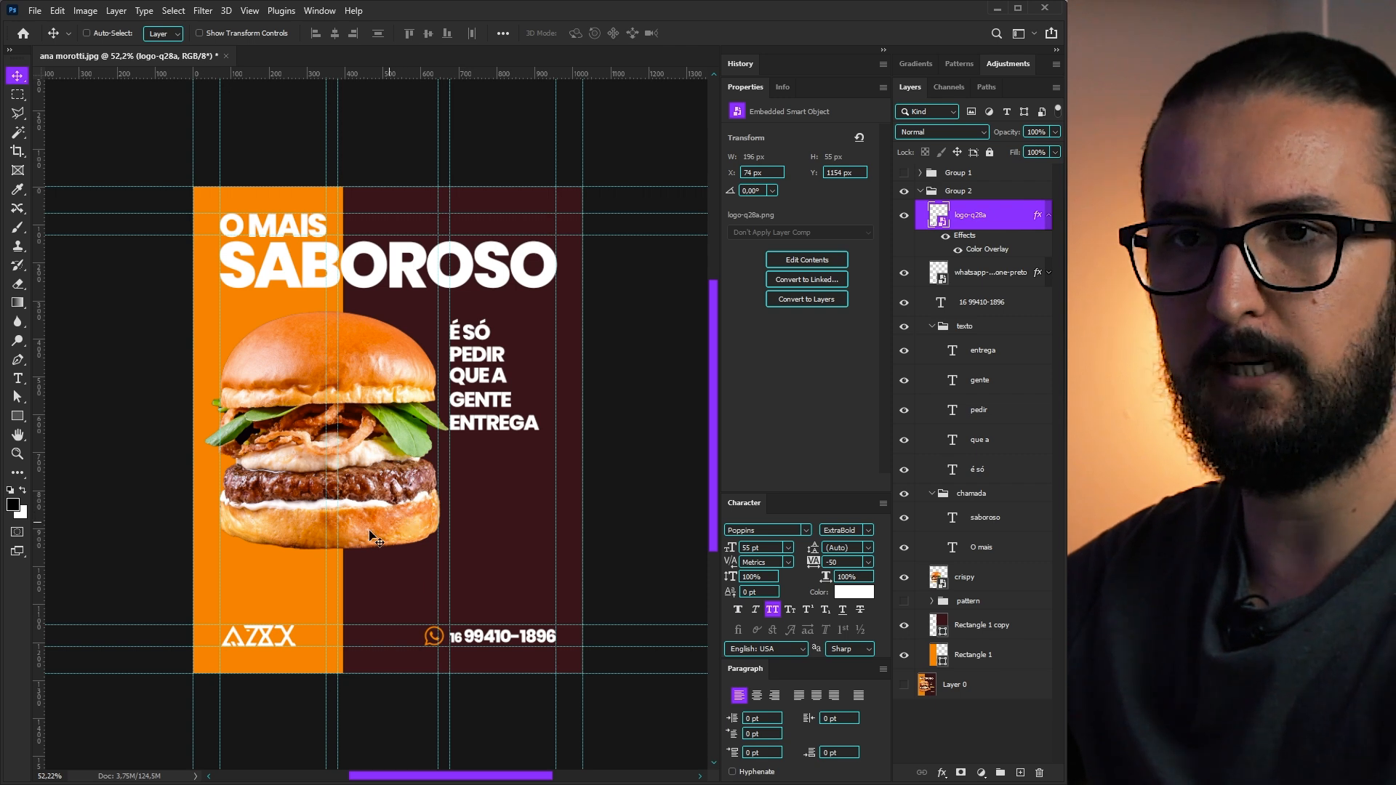
{"action": "left_click_drag", "start_coordinate": [378, 463], "coordinate": [377, 508]}
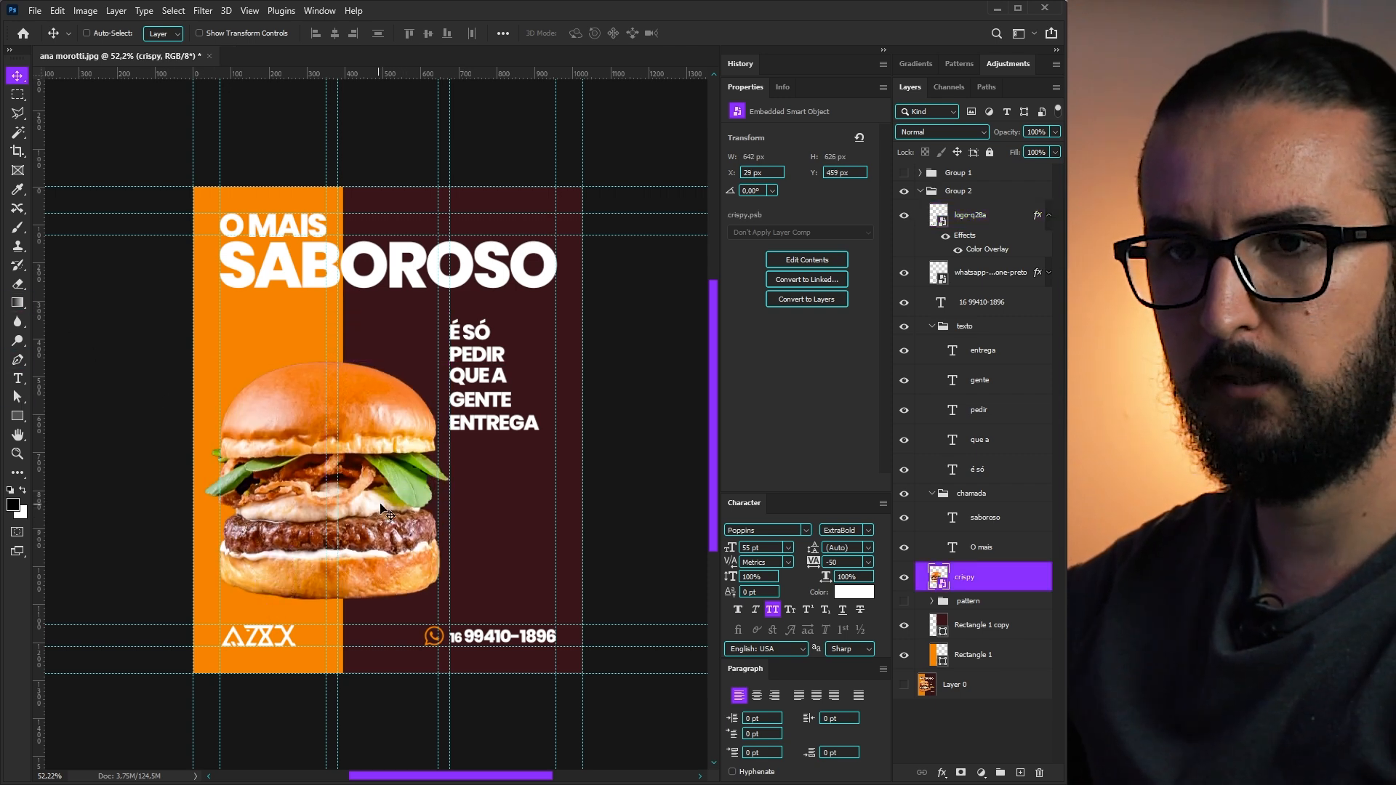
{"action": "left_click", "coordinate": [505, 427], "text": "ctrl"}
{"action": "left_click", "coordinate": [965, 330]}
{"action": "left_click_drag", "start_coordinate": [509, 401], "coordinate": [514, 484]}
{"action": "left_click_drag", "start_coordinate": [311, 275], "coordinate": [311, 328]}
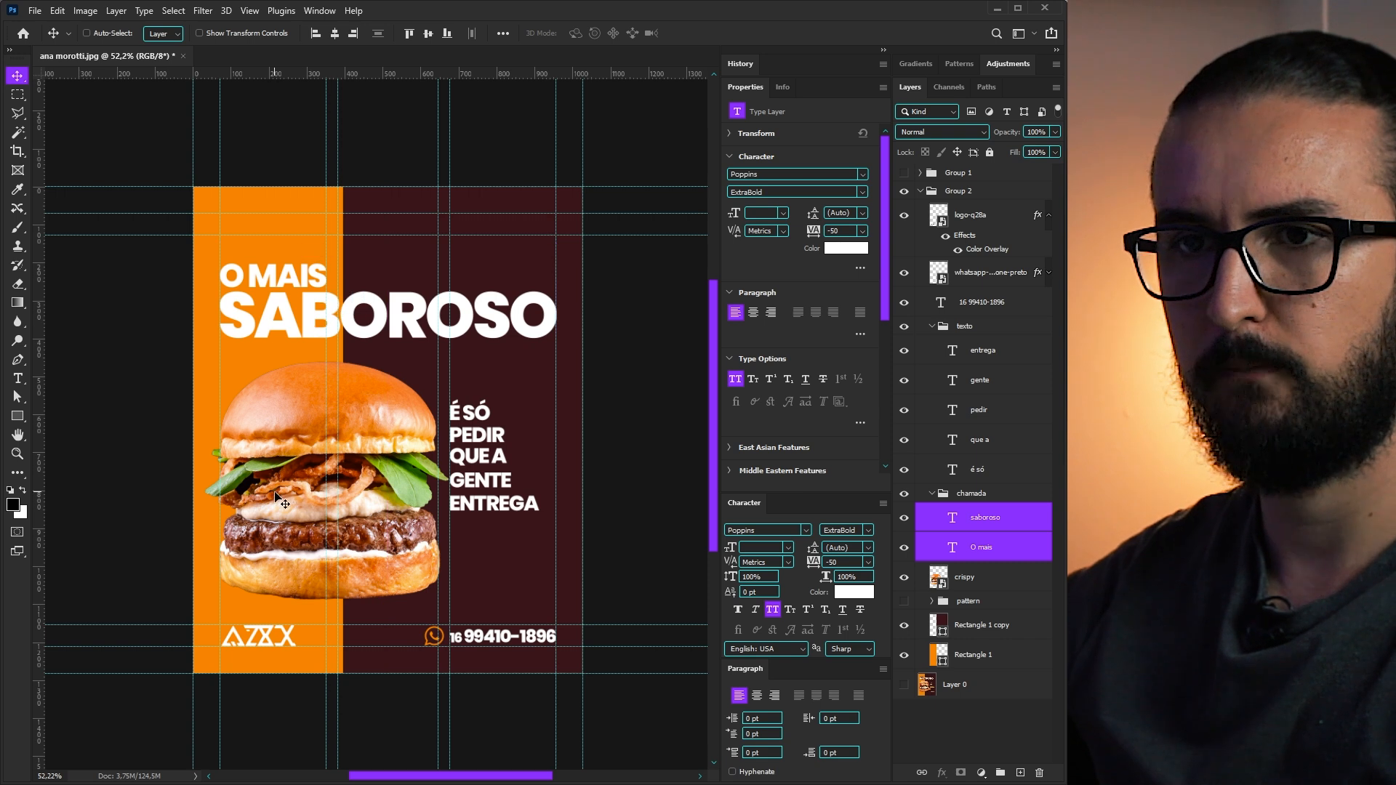
- Move the logo to the poster's top-left at X 70, Y 70, above O MAIS
{"action": "left_click", "coordinate": [287, 631], "text": "ctrl"}
{"action": "left_click_drag", "start_coordinate": [287, 631], "coordinate": [278, 230]}
{"action": "key", "text": "ctrl+h"}
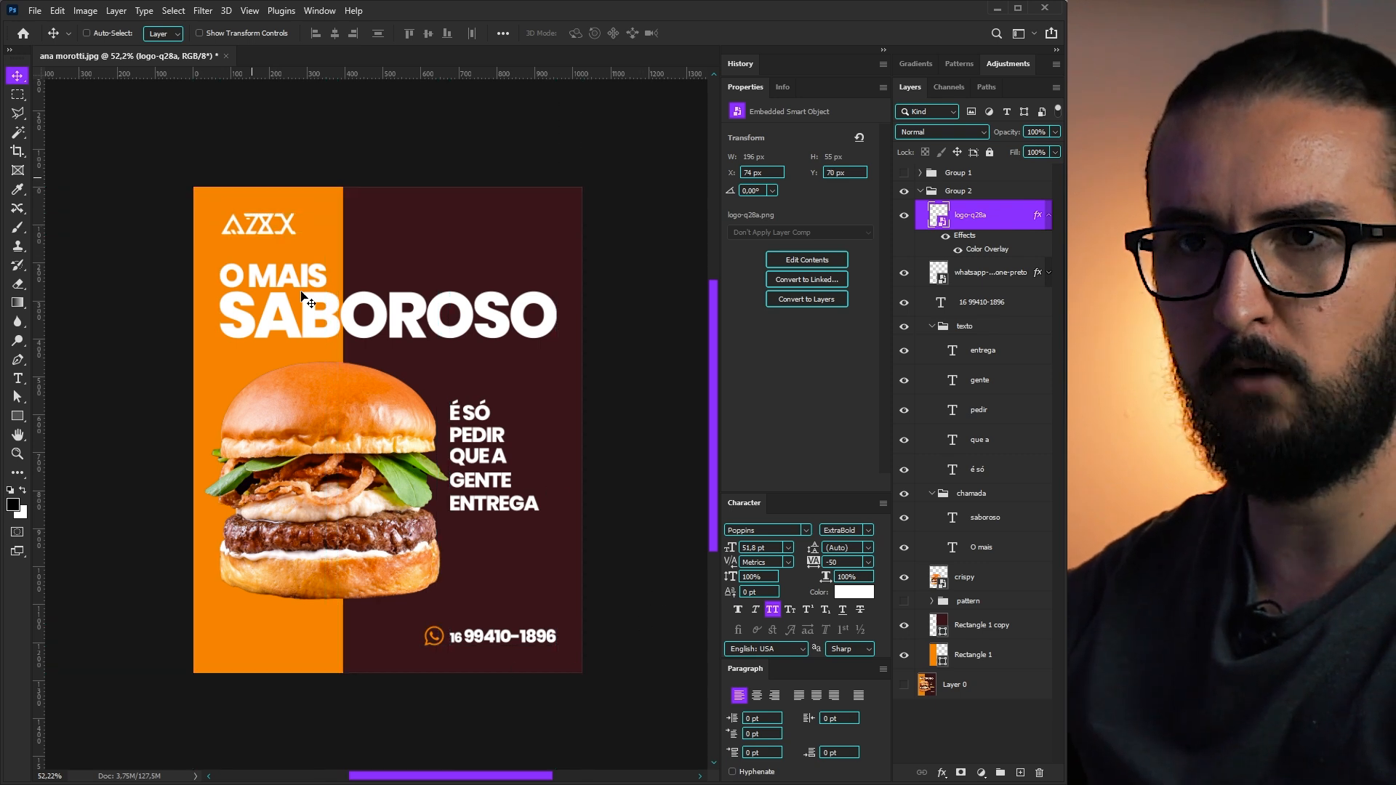
{"action": "key", "text": "ctrl+h"}
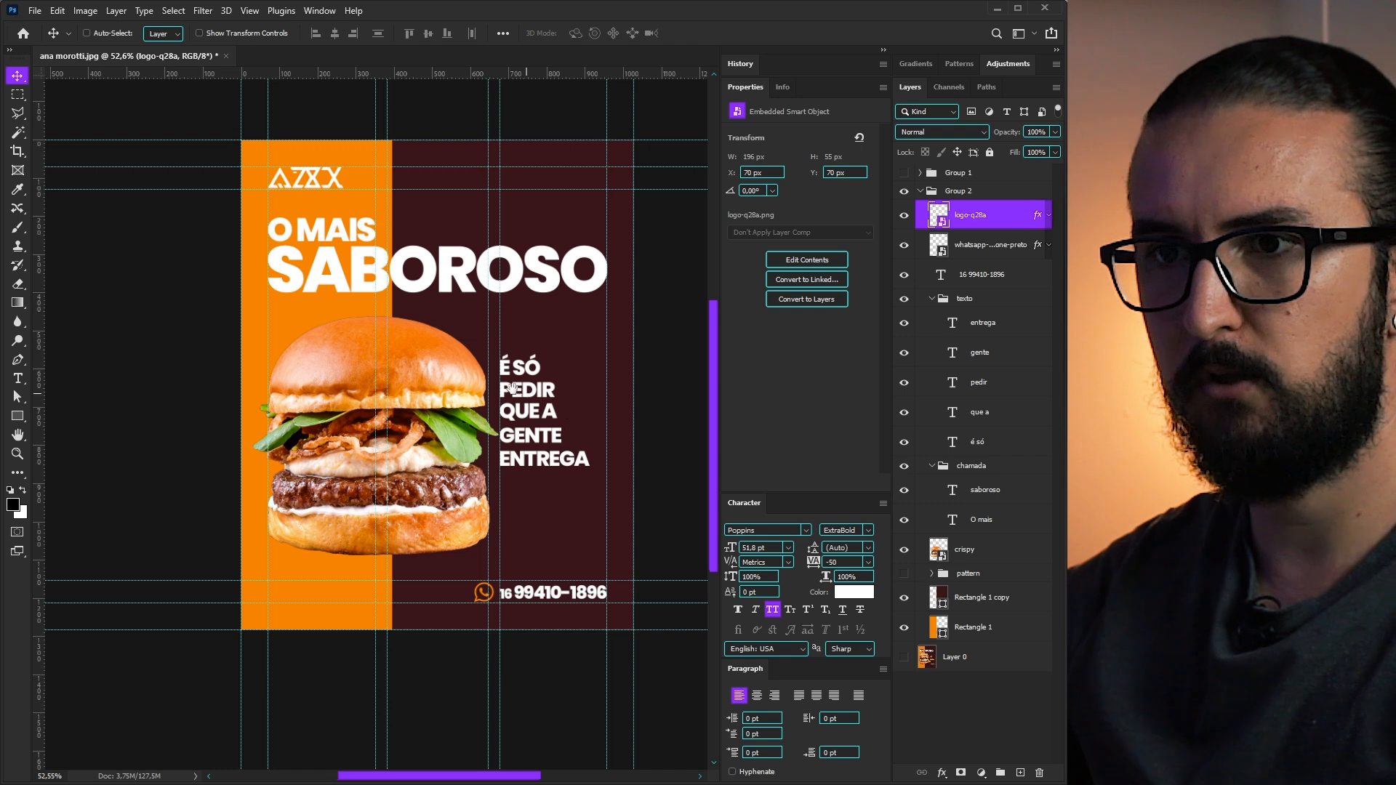
{"action": "left_click_drag", "start_coordinate": [513, 388], "coordinate": [486, 413]}
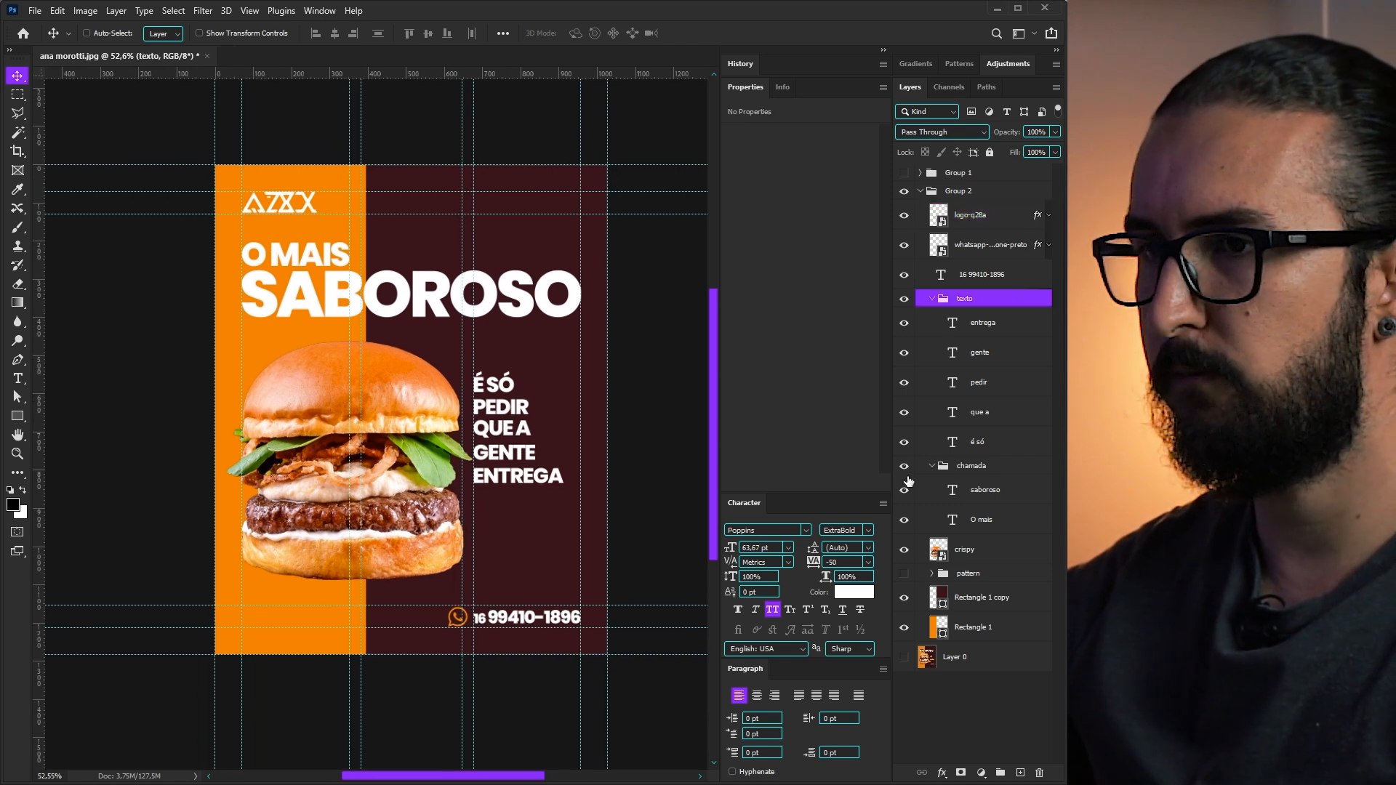
{"action": "left_click", "coordinate": [904, 626]}
{"action": "left_click", "coordinate": [904, 657]}
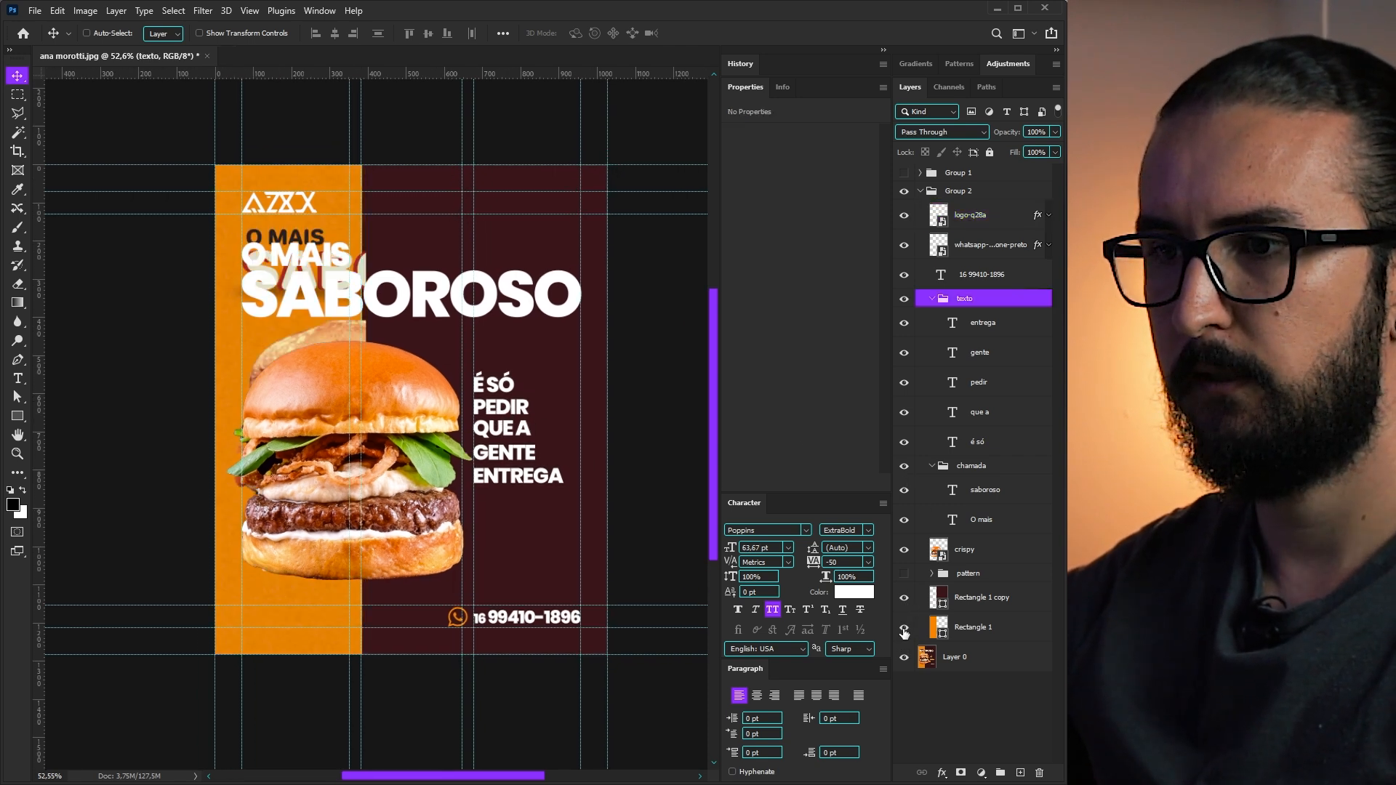
{"action": "left_click", "coordinate": [903, 597]}
{"action": "left_click", "coordinate": [903, 550]}
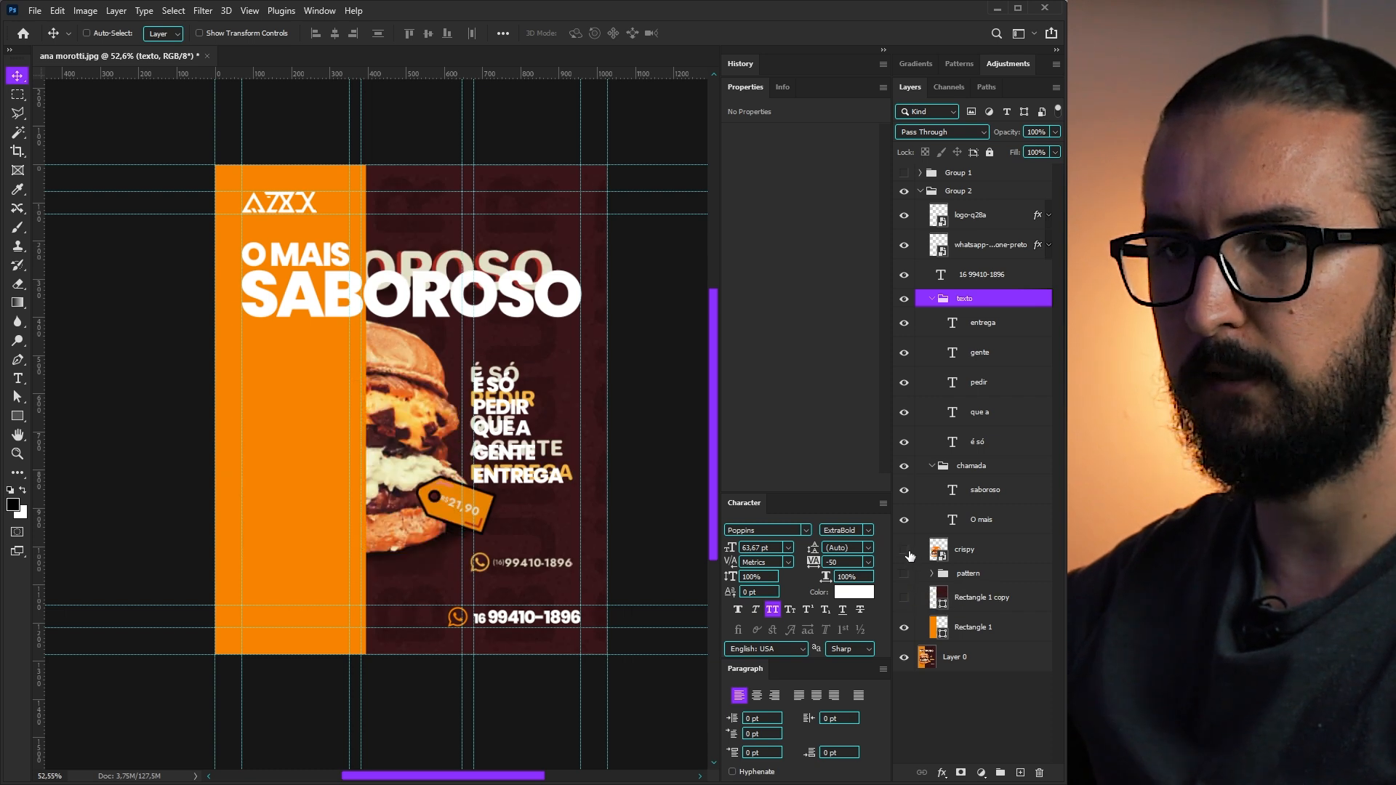
{"action": "left_click", "coordinate": [904, 550]}
{"action": "left_click", "coordinate": [904, 597]}
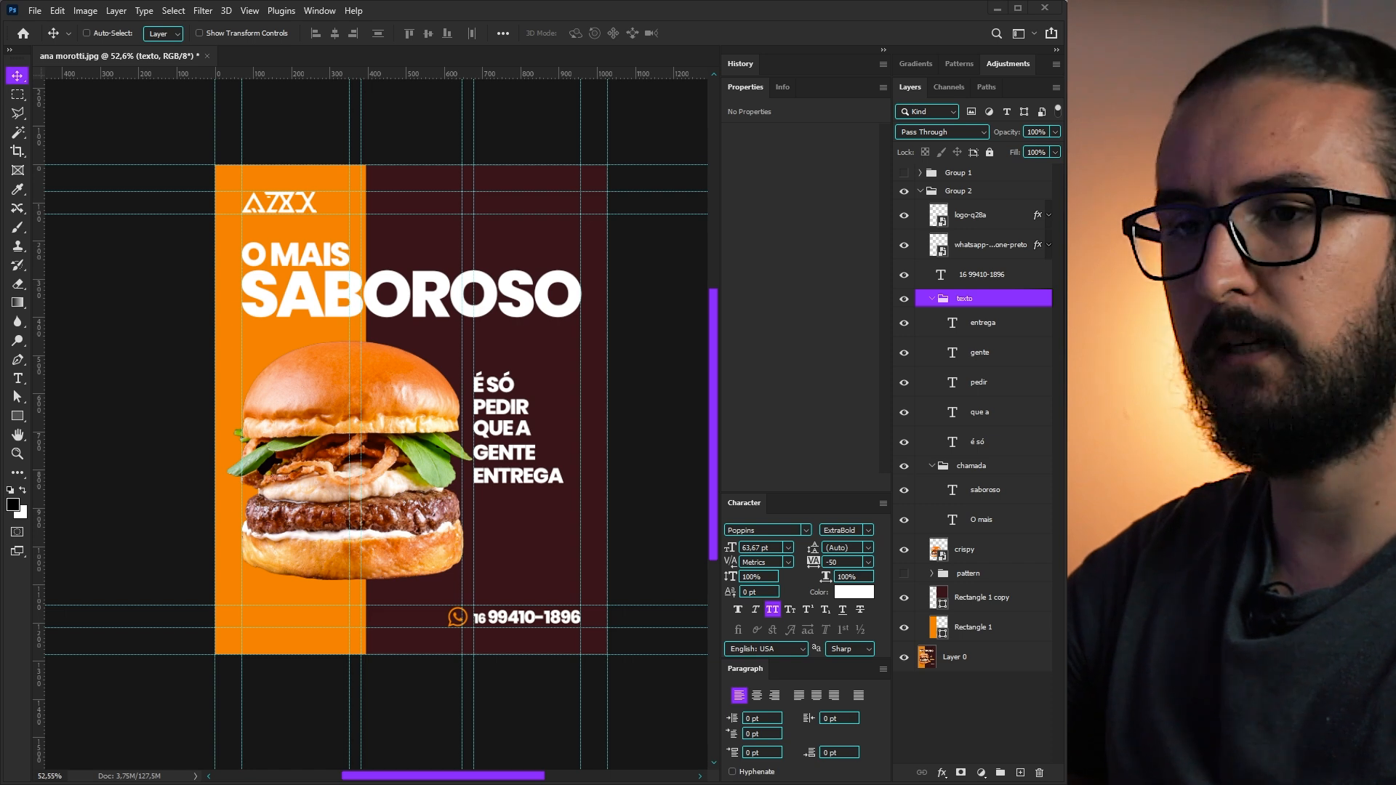
- Paste the kraft price tag, tilt it counter-clockwise and place it at the burger's lower right
{"action": "key", "text": "ctrl+v"}
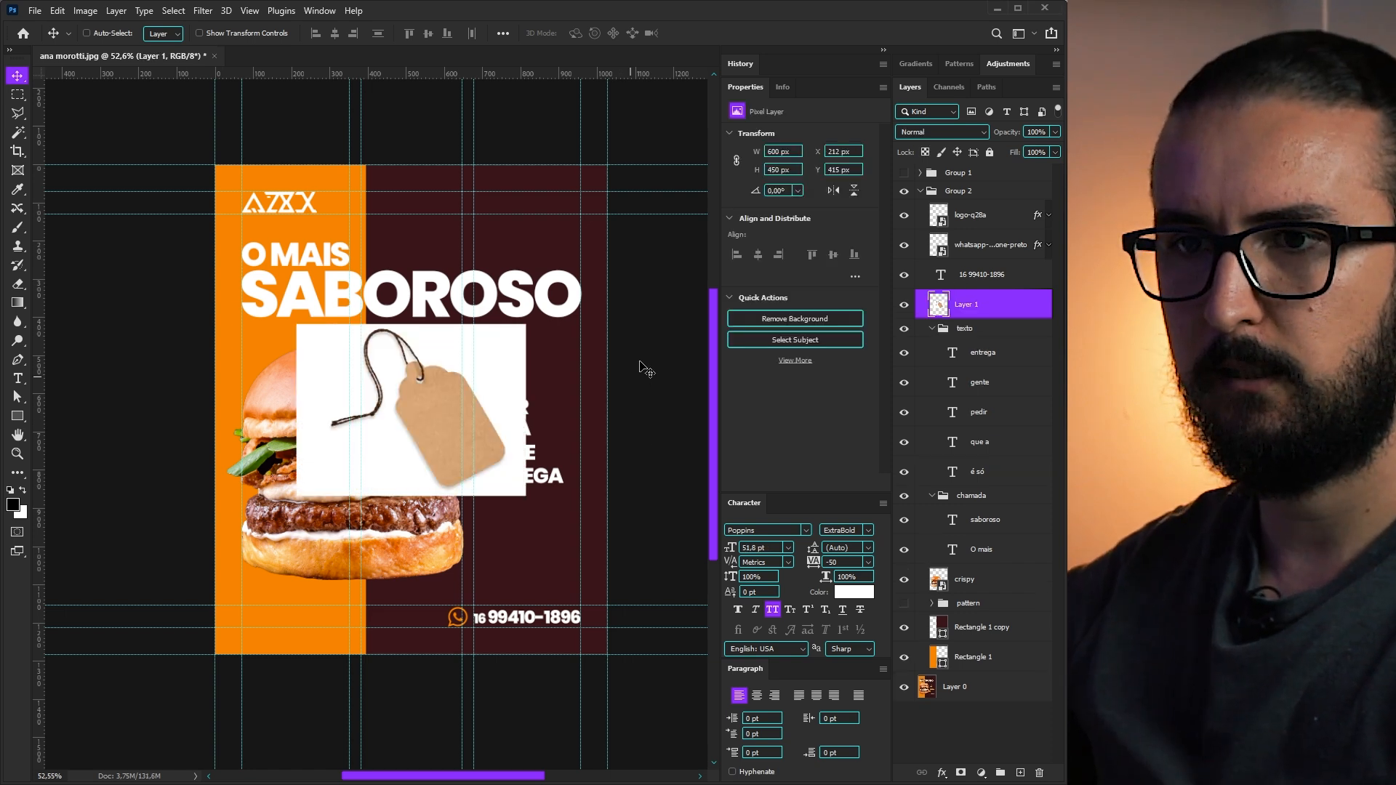
{"action": "key", "text": "w"}
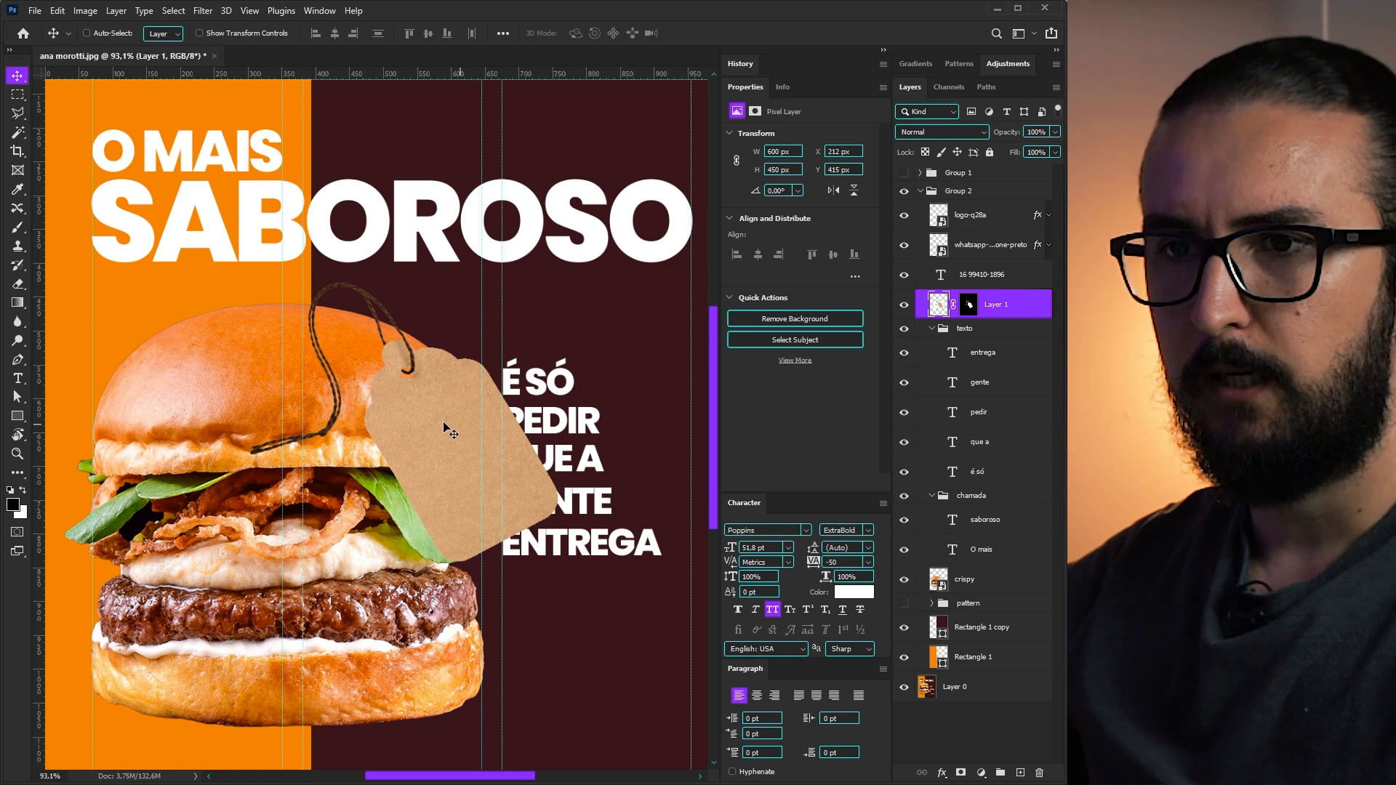
{"action": "left_click_drag", "start_coordinate": [446, 429], "coordinate": [475, 595]}
{"action": "key", "text": "ctrl+t"}
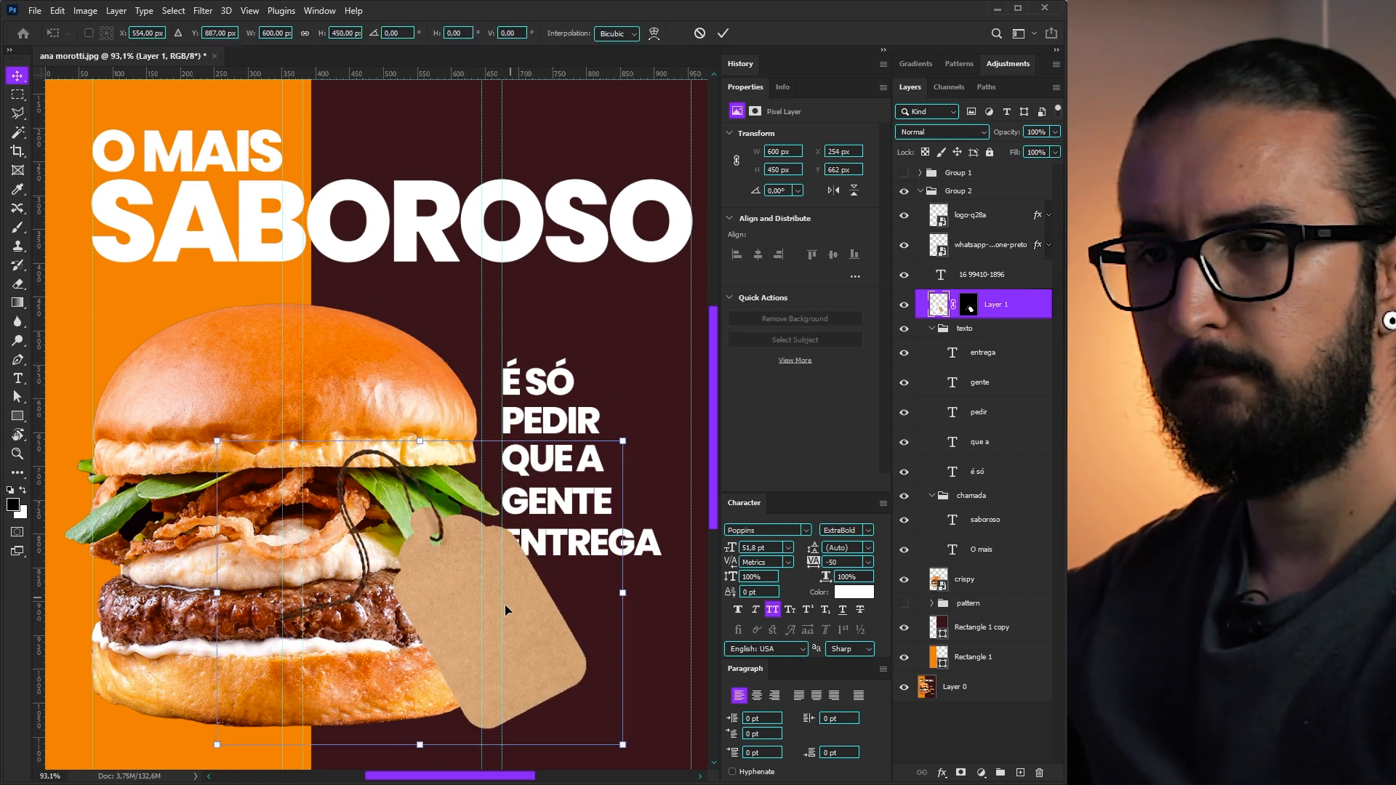
{"action": "scroll", "coordinate": [505, 599], "scroll_direction": "down", "scroll_amount": 3}
{"action": "left_click_drag", "start_coordinate": [581, 649], "coordinate": [600, 592]}
{"action": "left_click_drag", "start_coordinate": [591, 617], "coordinate": [591, 617]}
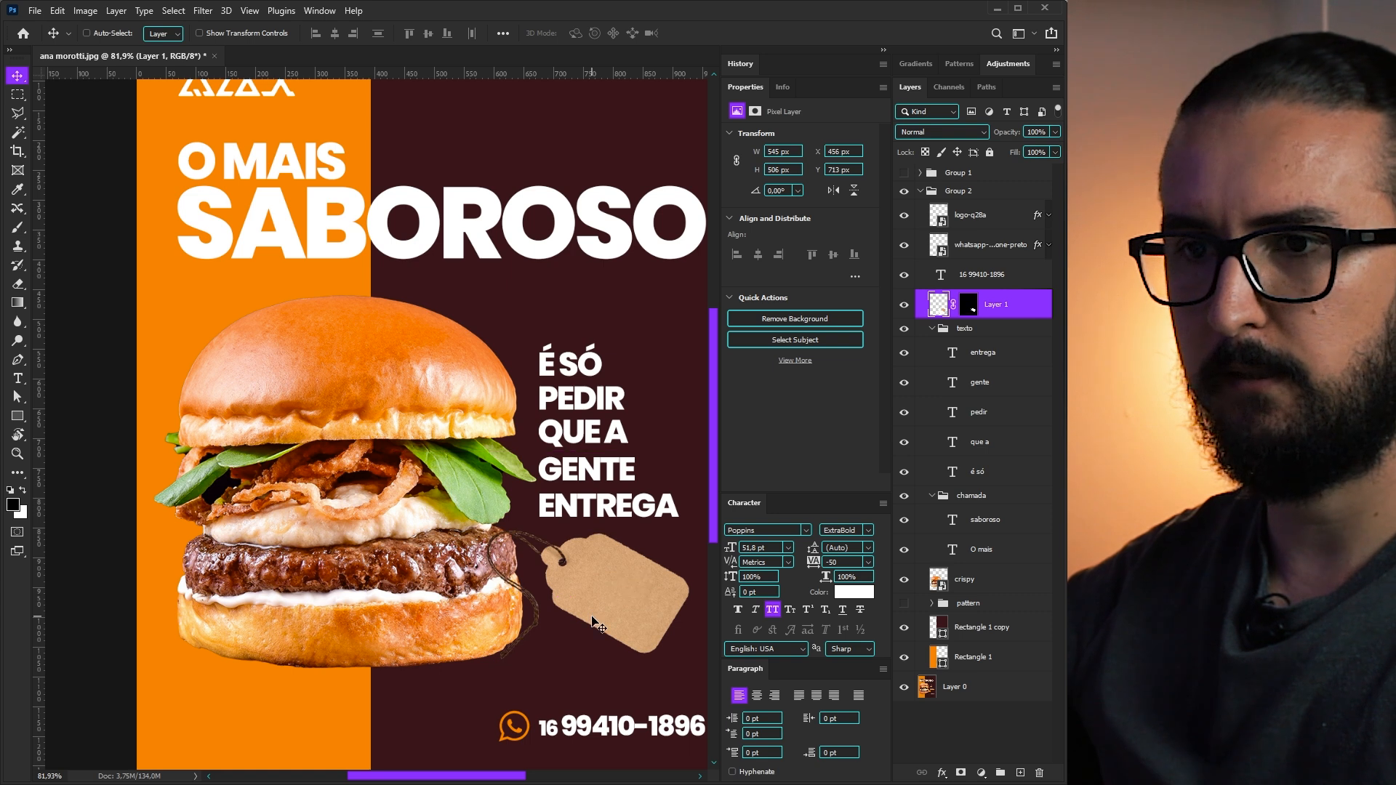
- Move the price tag layer below the burger in the layer stack
{"action": "left_click", "coordinate": [970, 306]}
{"action": "key", "text": "b"}
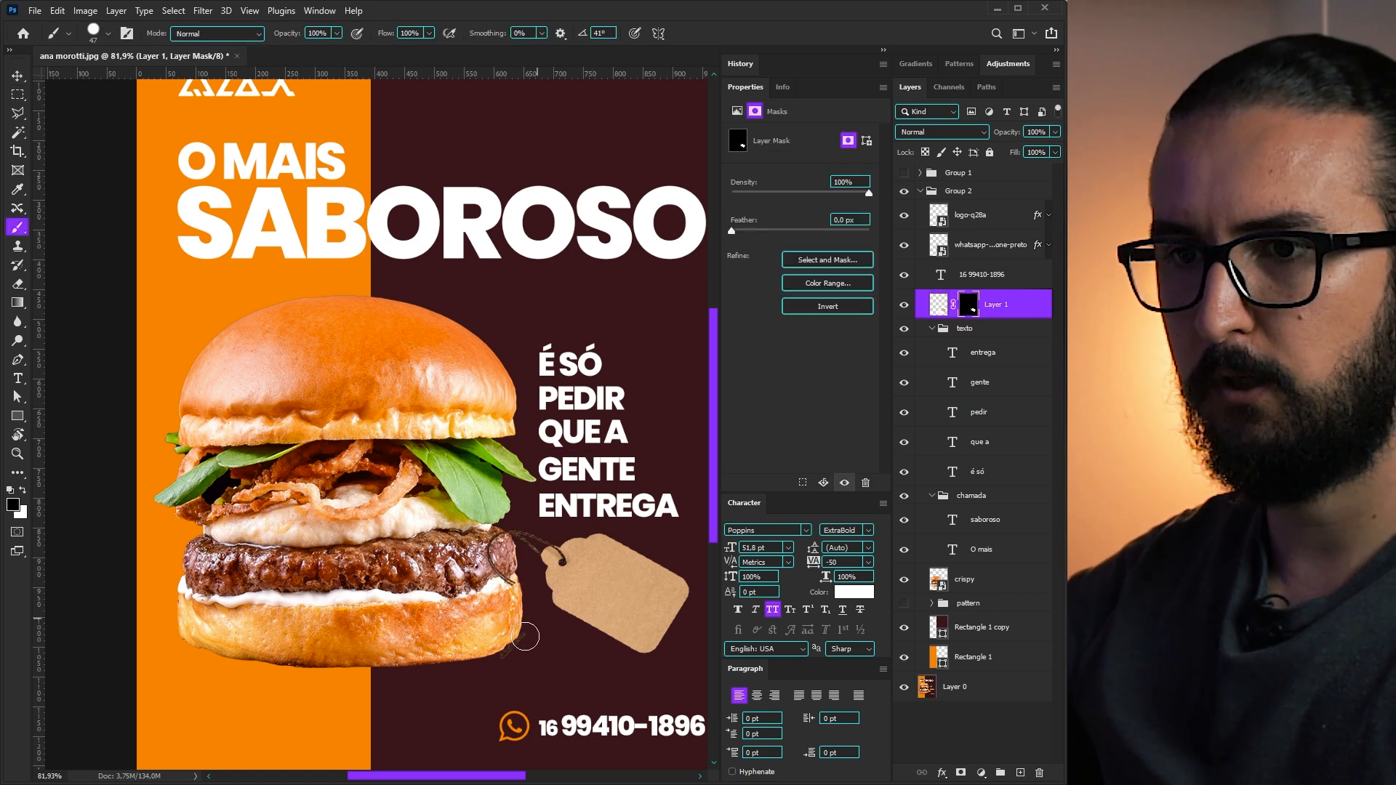
{"action": "key", "text": "v"}
{"action": "left_click_drag", "start_coordinate": [981, 312], "coordinate": [954, 596]}
{"action": "scroll", "coordinate": [496, 550], "scroll_direction": "down", "scroll_amount": 2}
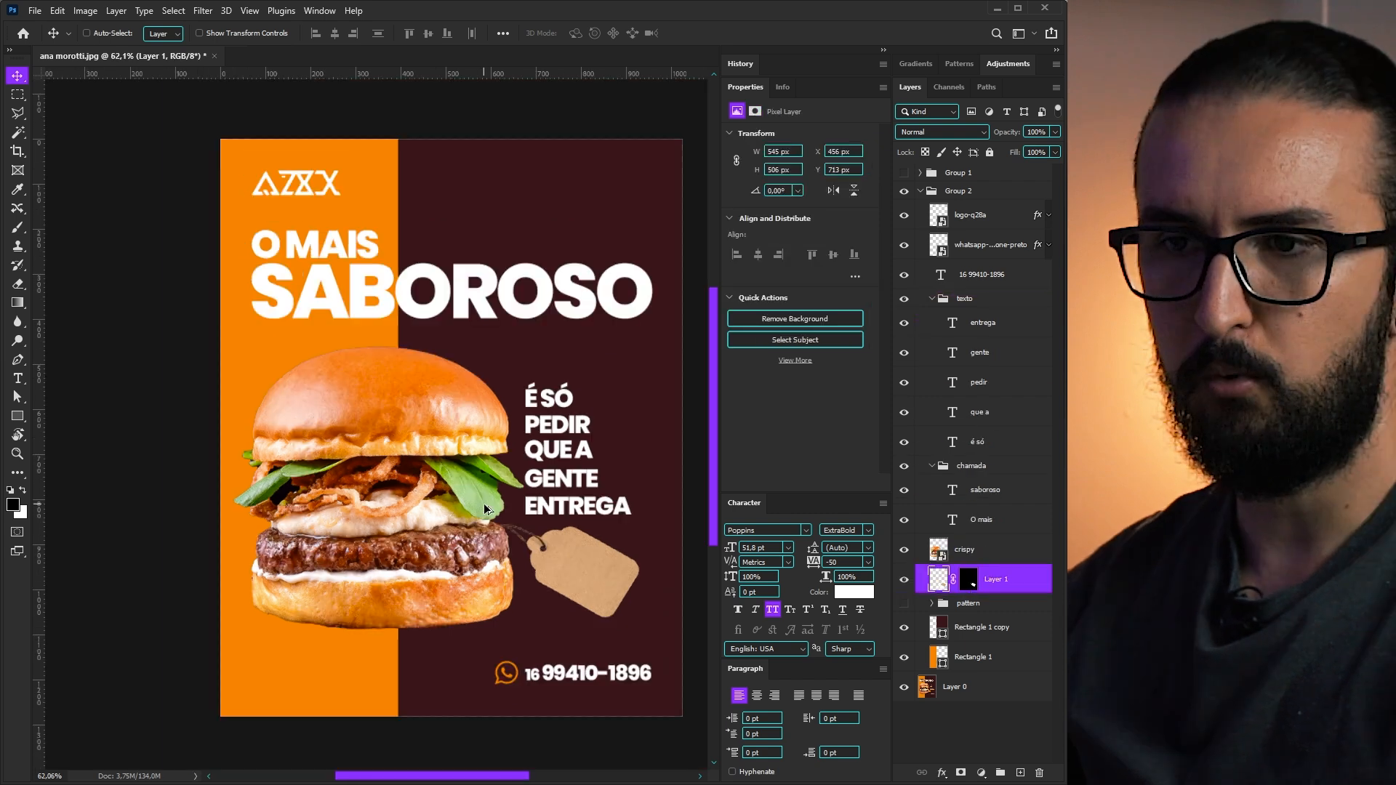
{"action": "scroll", "coordinate": [496, 550], "scroll_direction": "down", "scroll_amount": 2}
- Resize the tag to about 560 px wide and hang it just below ENTREGA
{"action": "key", "text": "ctrl+t"}
{"action": "left_click_drag", "start_coordinate": [592, 632], "coordinate": [547, 571]}
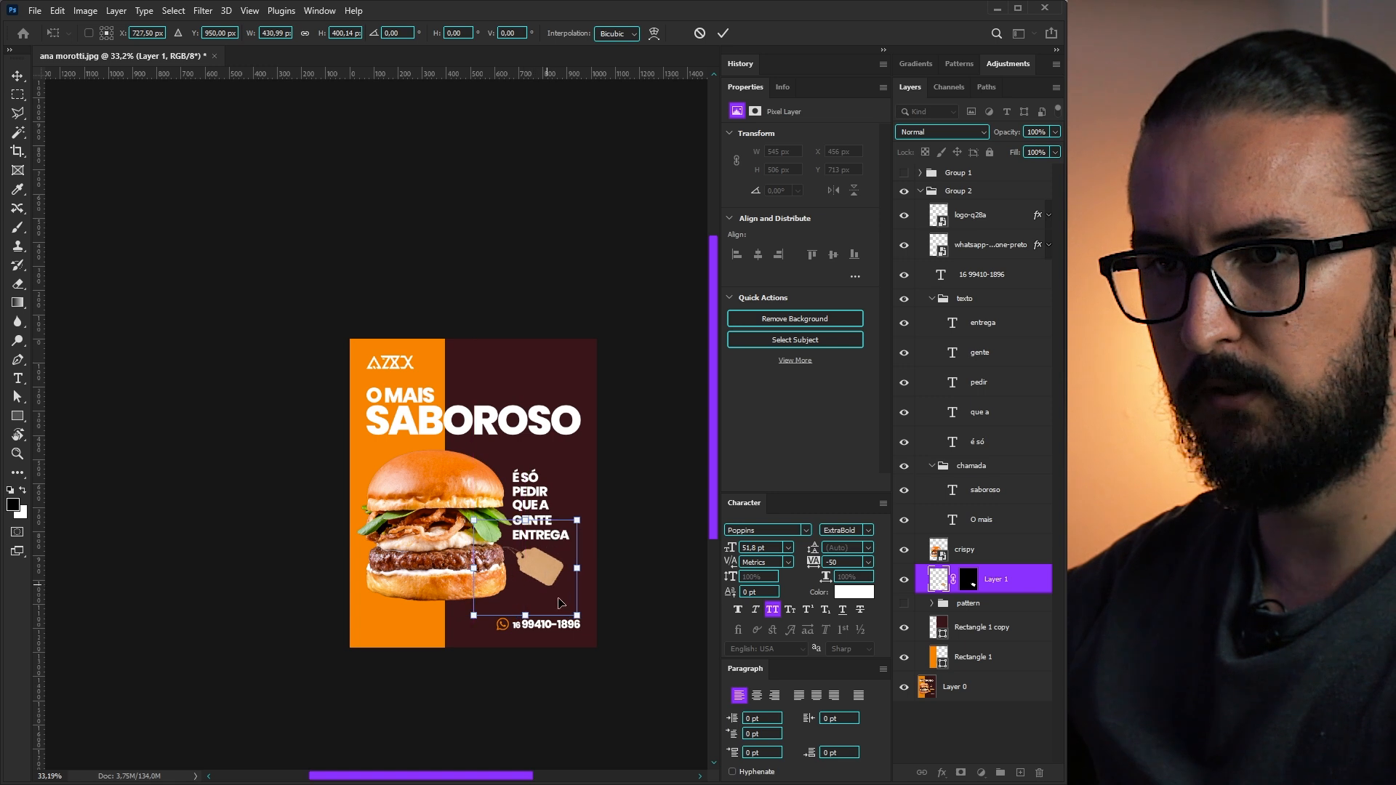
{"action": "left_click_drag", "start_coordinate": [576, 616], "coordinate": [574, 613]}
{"action": "key", "text": "Return"}
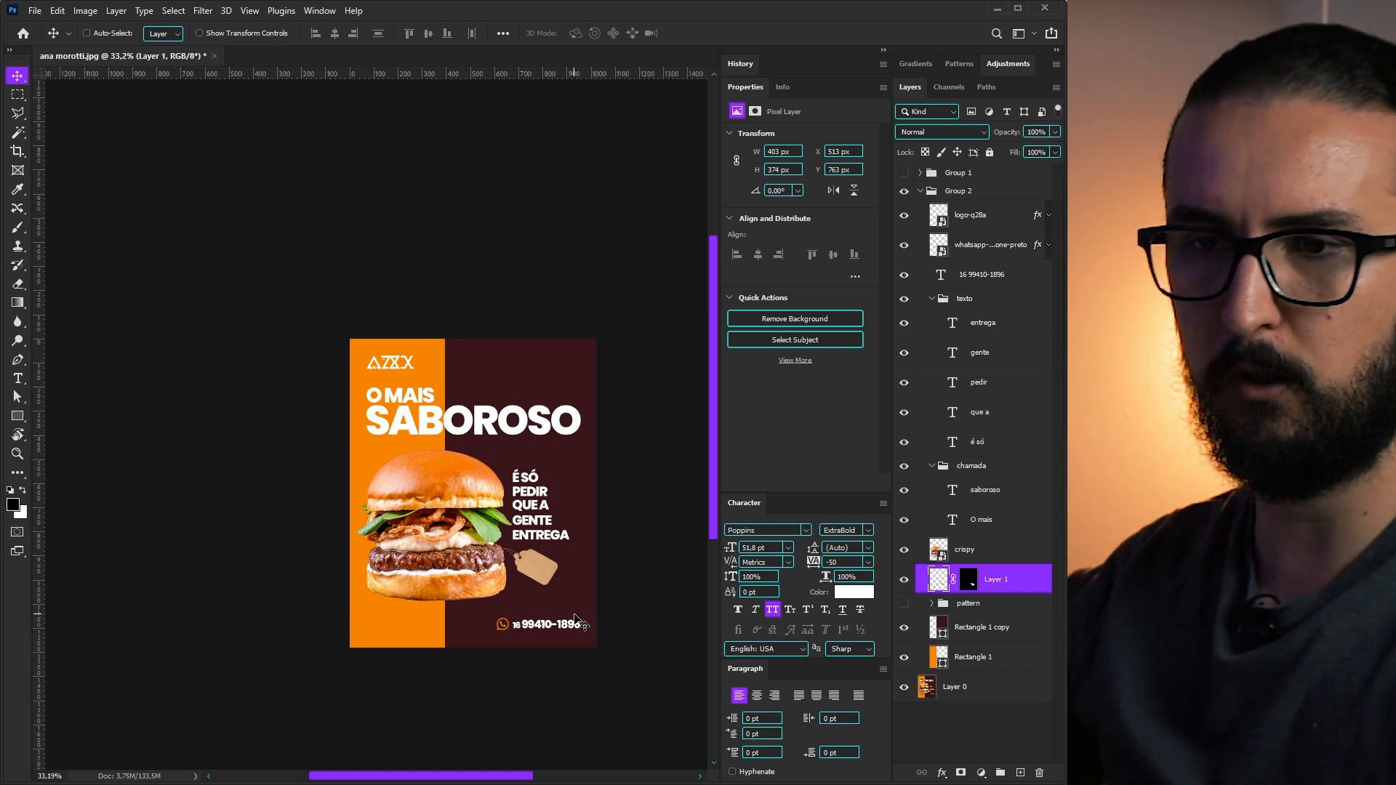
{"action": "left_click_drag", "start_coordinate": [544, 551], "coordinate": [554, 554]}
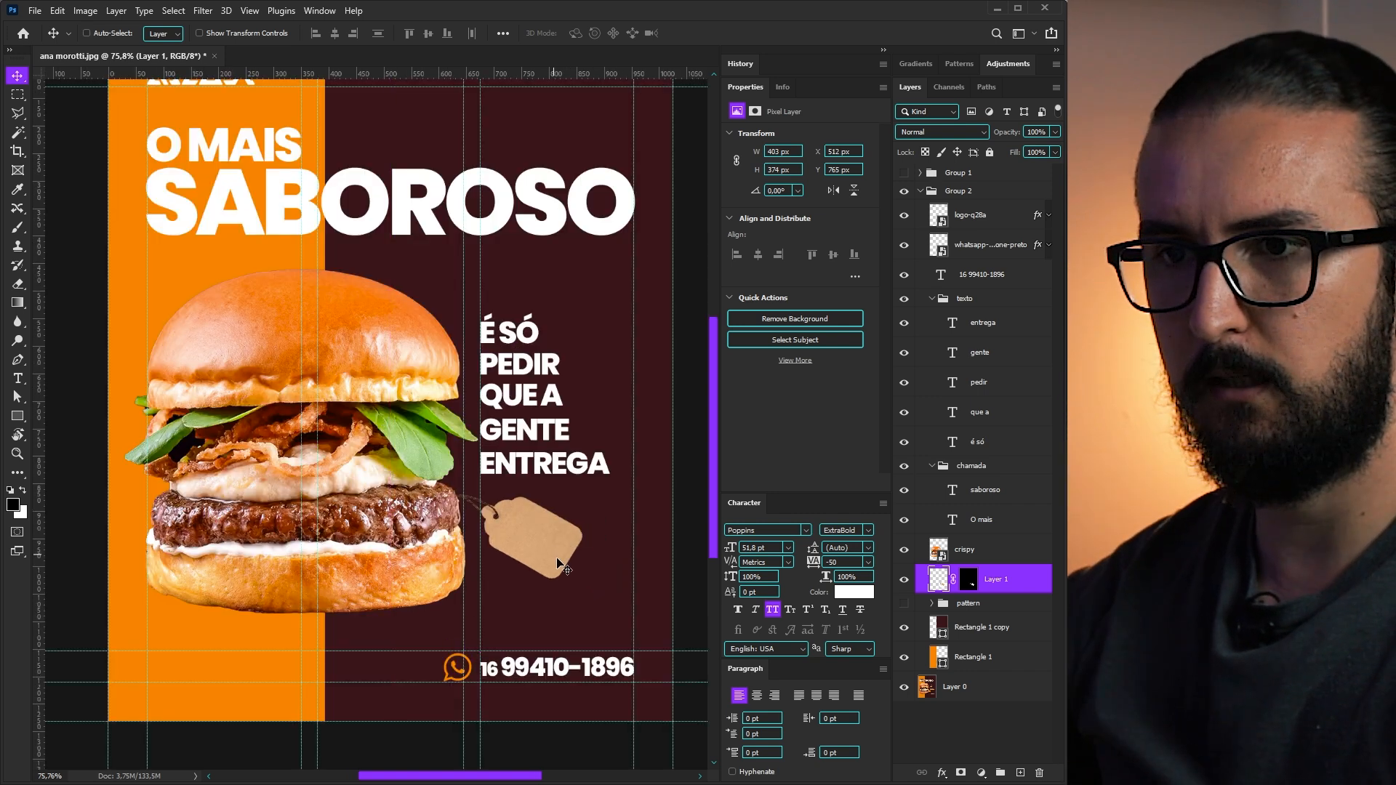
{"action": "key", "text": "ctrl+t"}
{"action": "left_click_drag", "start_coordinate": [613, 643], "coordinate": [645, 685]}
{"action": "left_click_drag", "start_coordinate": [506, 556], "coordinate": [534, 569]}
- Tilt the white 21,90 price to match the tag and make ,90 34 pt with a 25 pt baseline shift
{"action": "key", "text": "Return"}
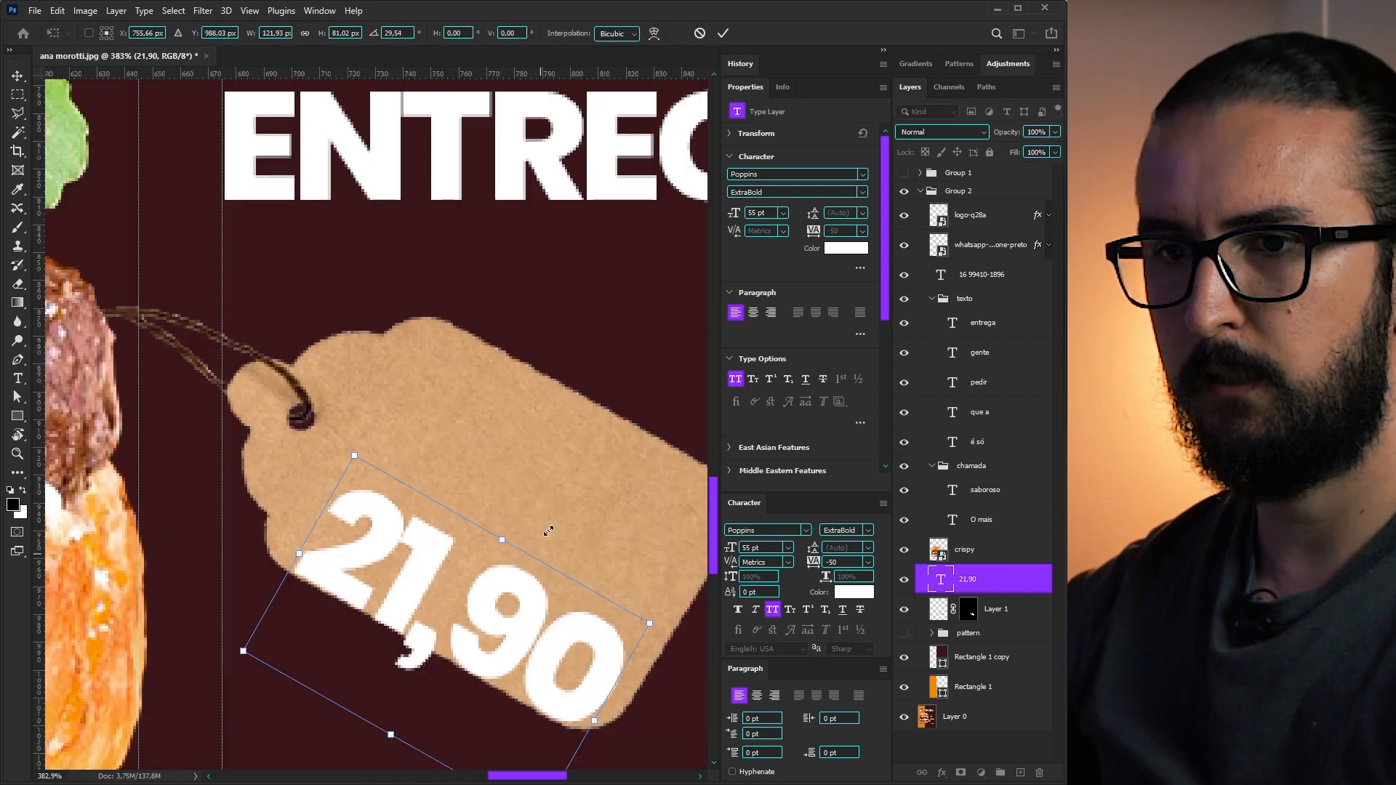
{"action": "left_click_drag", "start_coordinate": [548, 532], "coordinate": [548, 530]}
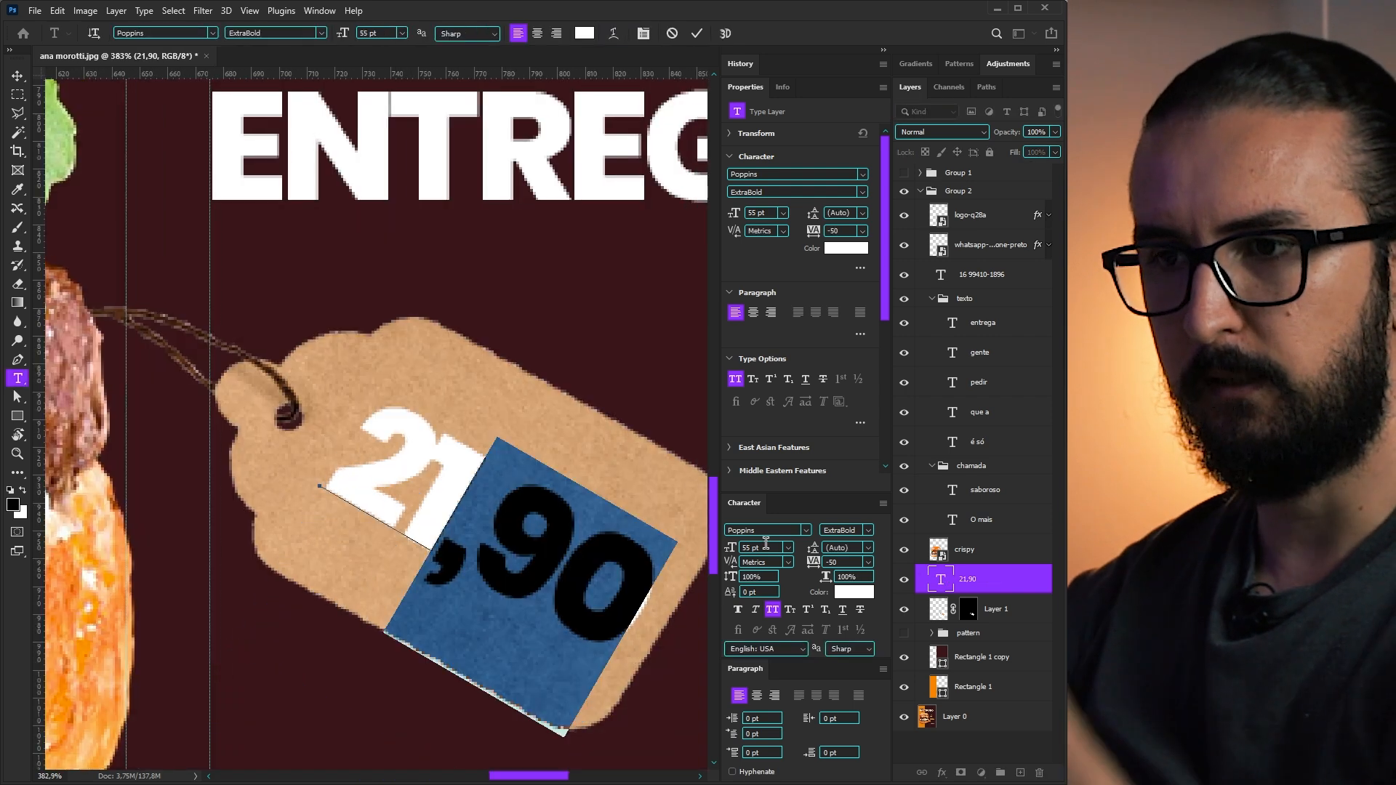
{"action": "left_click_drag", "start_coordinate": [768, 547], "coordinate": [714, 546]}
{"action": "type", "text": "21"}
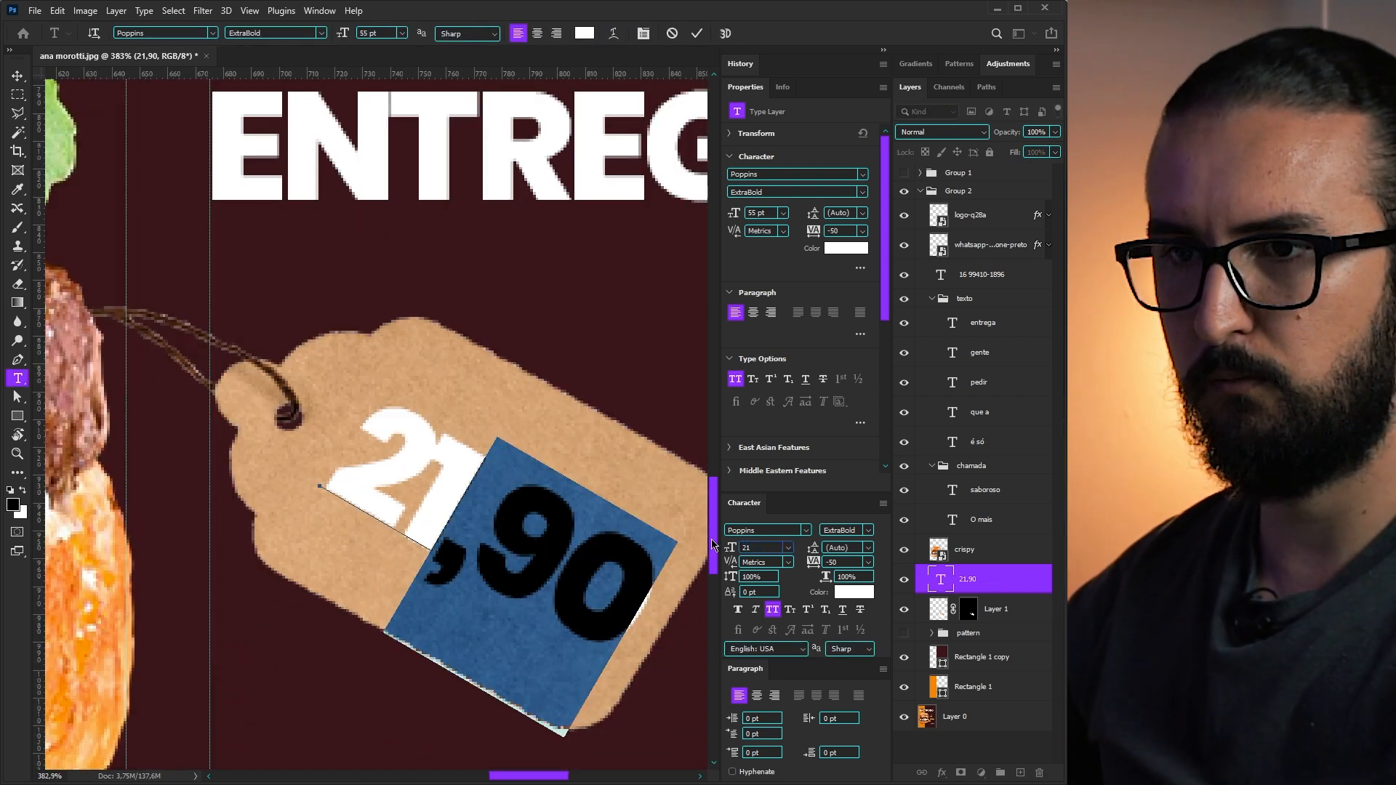
{"action": "key", "text": "Return"}
{"action": "type", "text": "34"}
{"action": "key", "text": "Return"}
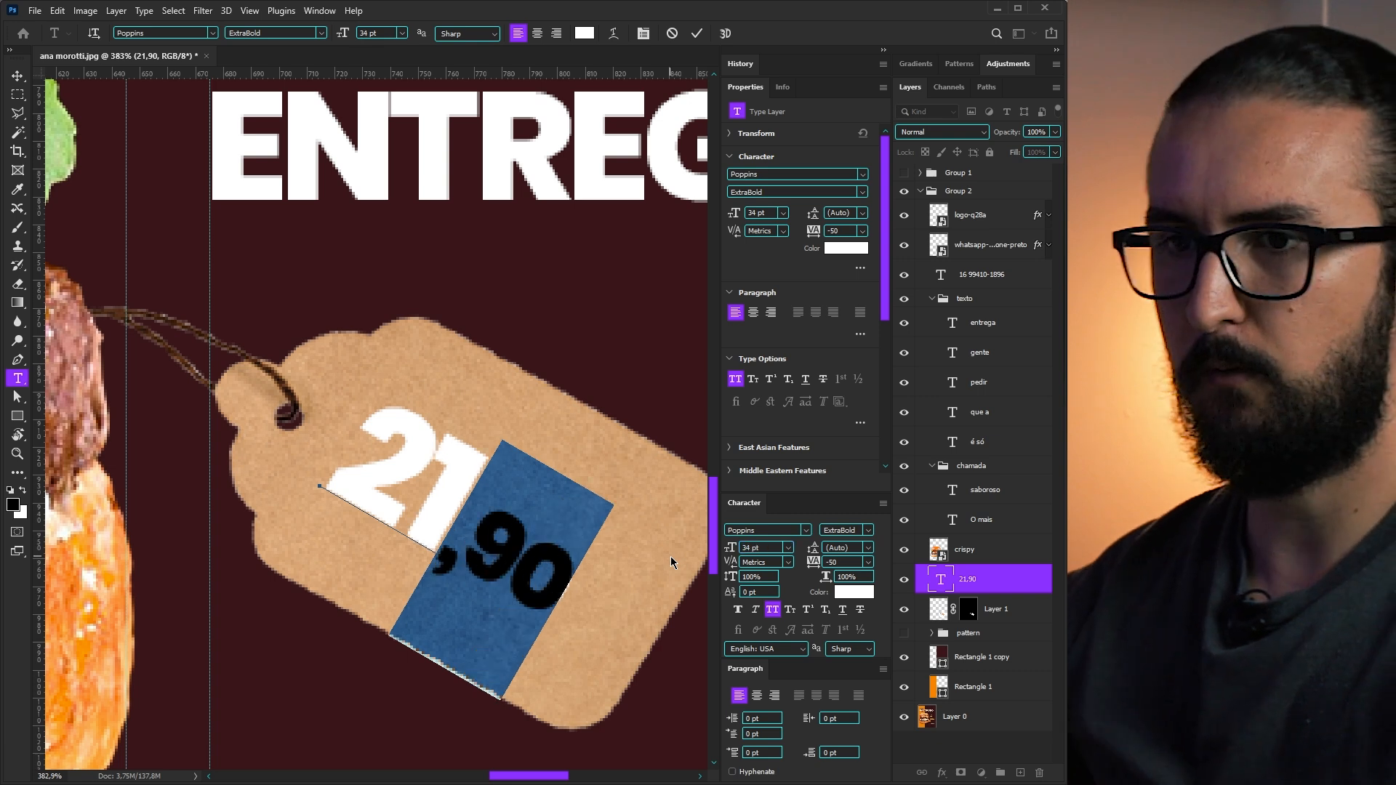
{"action": "left_click_drag", "start_coordinate": [730, 591], "coordinate": [749, 598]}
{"action": "key", "text": "ctrl+Return"}
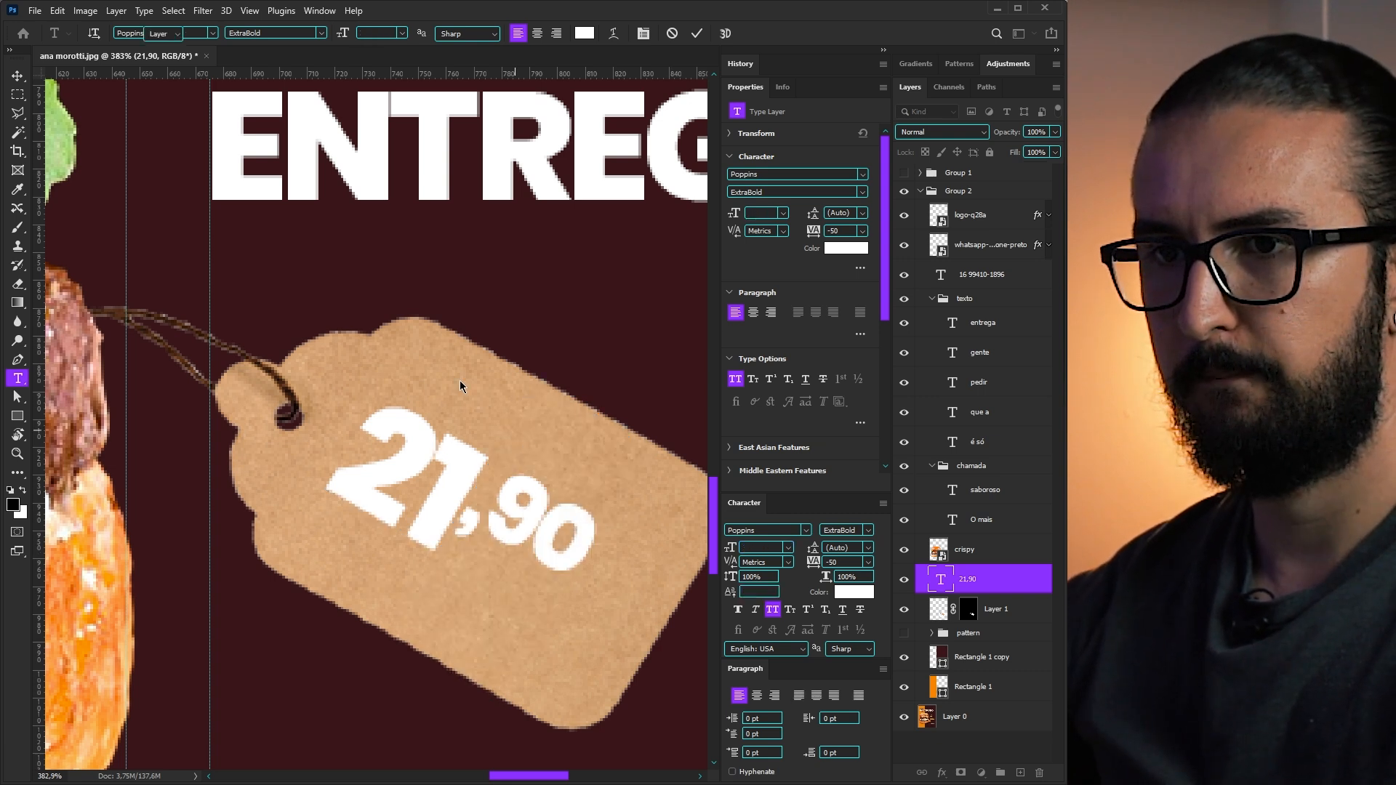
{"action": "key", "text": "v"}
{"action": "scroll", "coordinate": [573, 585], "scroll_direction": "down", "scroll_amount": 10}
{"action": "left_click_drag", "start_coordinate": [562, 554], "coordinate": [561, 537]}
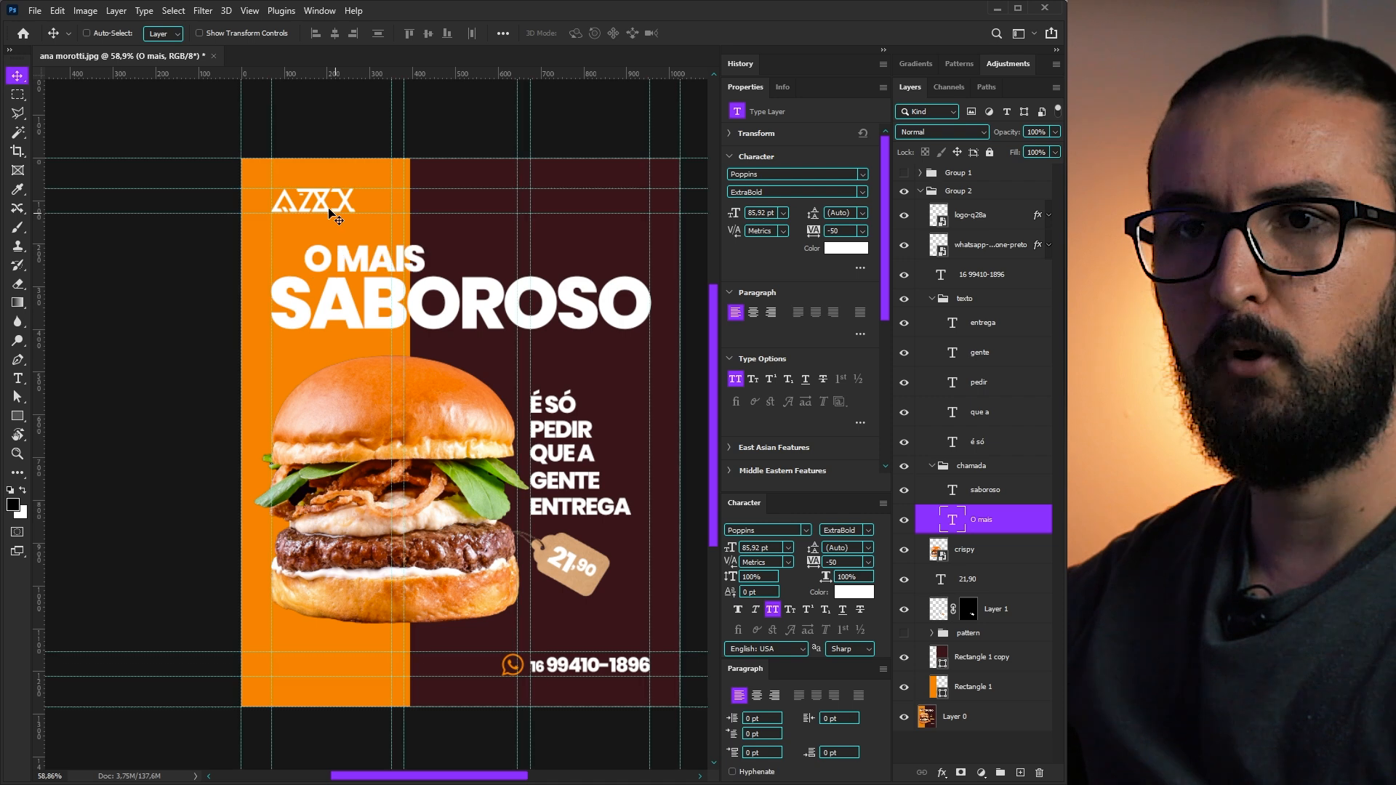
- Move the logo to the ad's top right corner
{"action": "key", "text": "ctrl+z"}
{"action": "left_click", "coordinate": [334, 203], "text": "ctrl"}
{"action": "left_click_drag", "start_coordinate": [328, 229], "coordinate": [621, 247]}
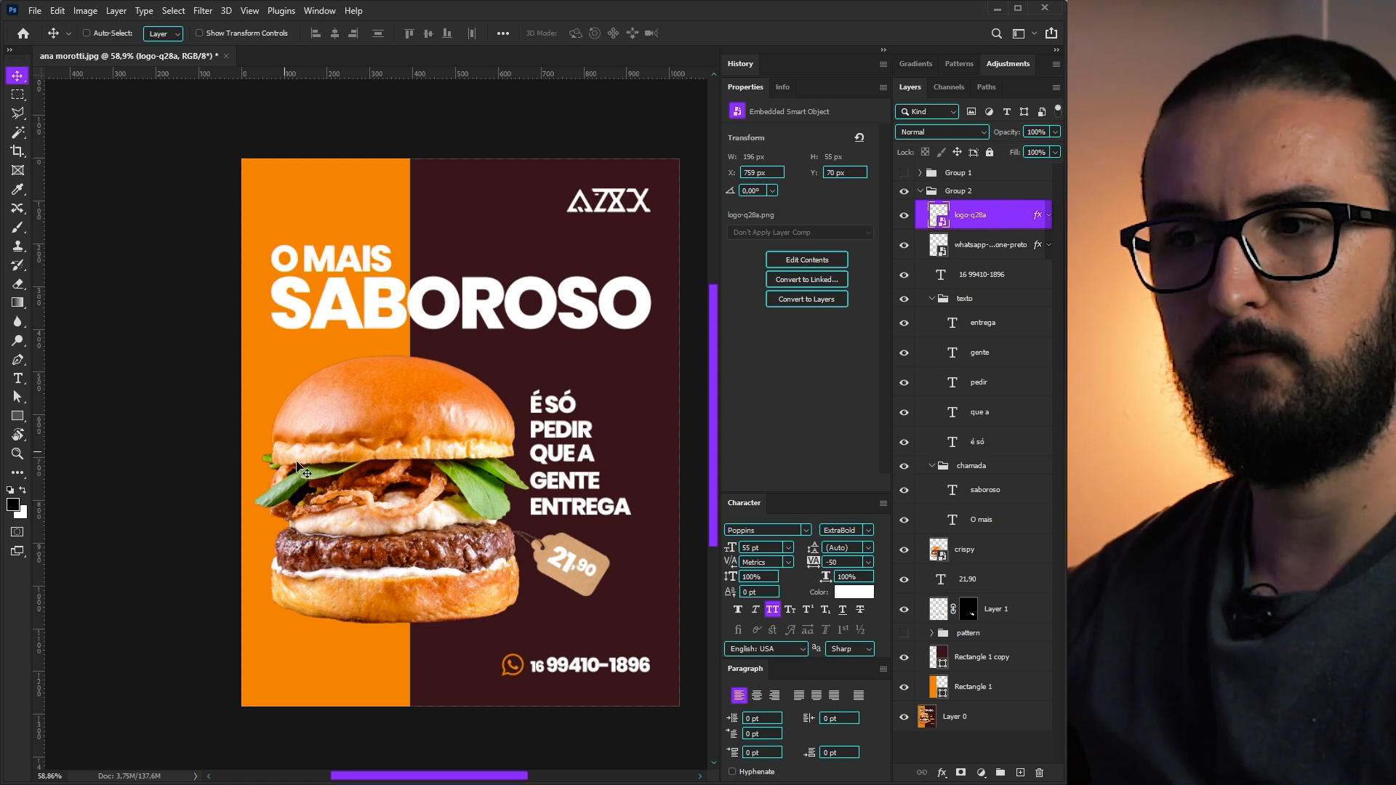
- Draw a flat ellipse under the burger and soften it with Gaussian Blur
{"action": "left_click", "coordinate": [927, 554]}
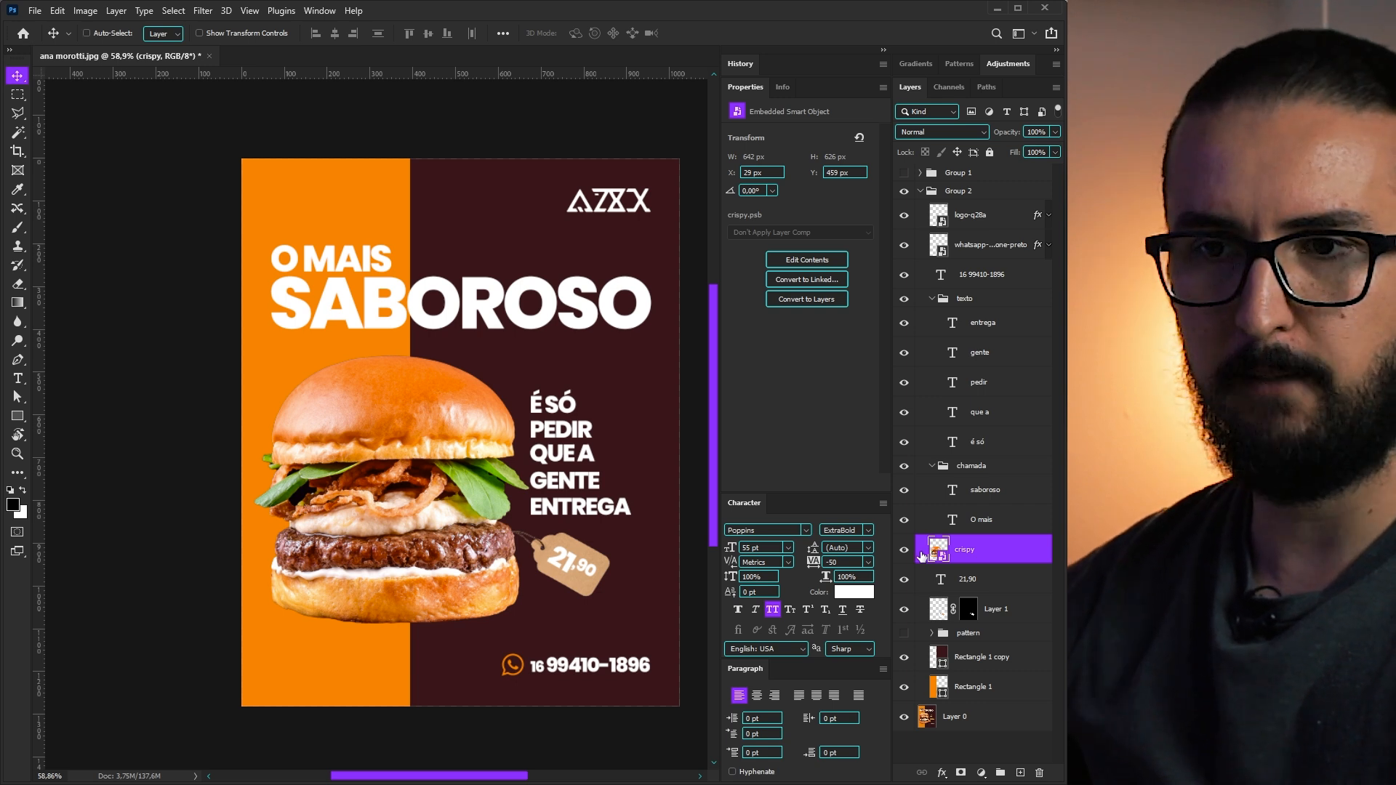
{"action": "right_click", "coordinate": [17, 416]}
{"action": "left_click", "coordinate": [65, 434]}
{"action": "left_click_drag", "start_coordinate": [474, 603], "coordinate": [269, 622]}
{"action": "left_click", "coordinate": [202, 10]}
{"action": "mouse_move", "coordinate": [240, 203]}
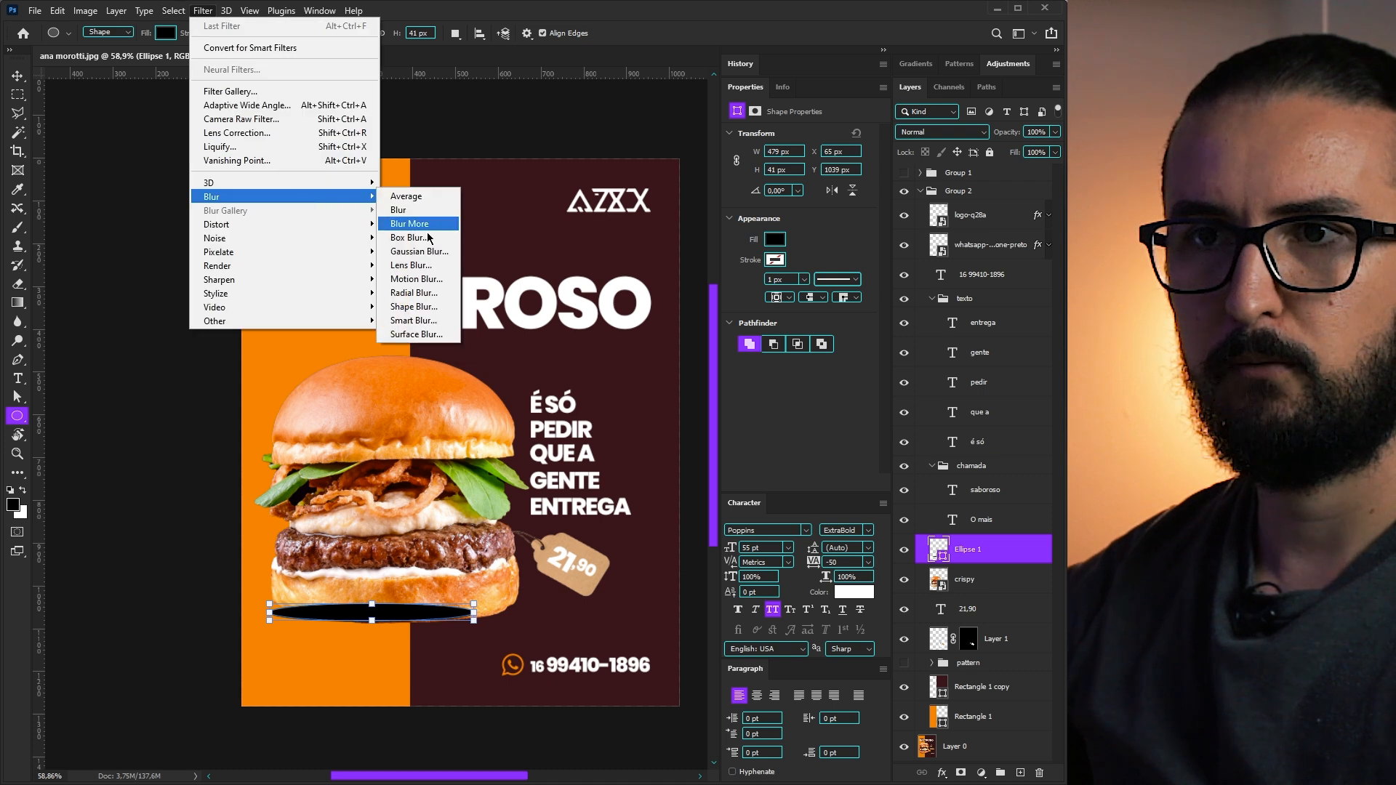
{"action": "left_click", "coordinate": [407, 250]}
{"action": "left_click", "coordinate": [520, 302]}
{"action": "key", "text": "Return"}
- Place the blurred ellipse layer below the crispy burger and nudge it into position
{"action": "left_click_drag", "start_coordinate": [971, 550], "coordinate": [1005, 572]}
{"action": "left_click_drag", "start_coordinate": [411, 651], "coordinate": [434, 664]}
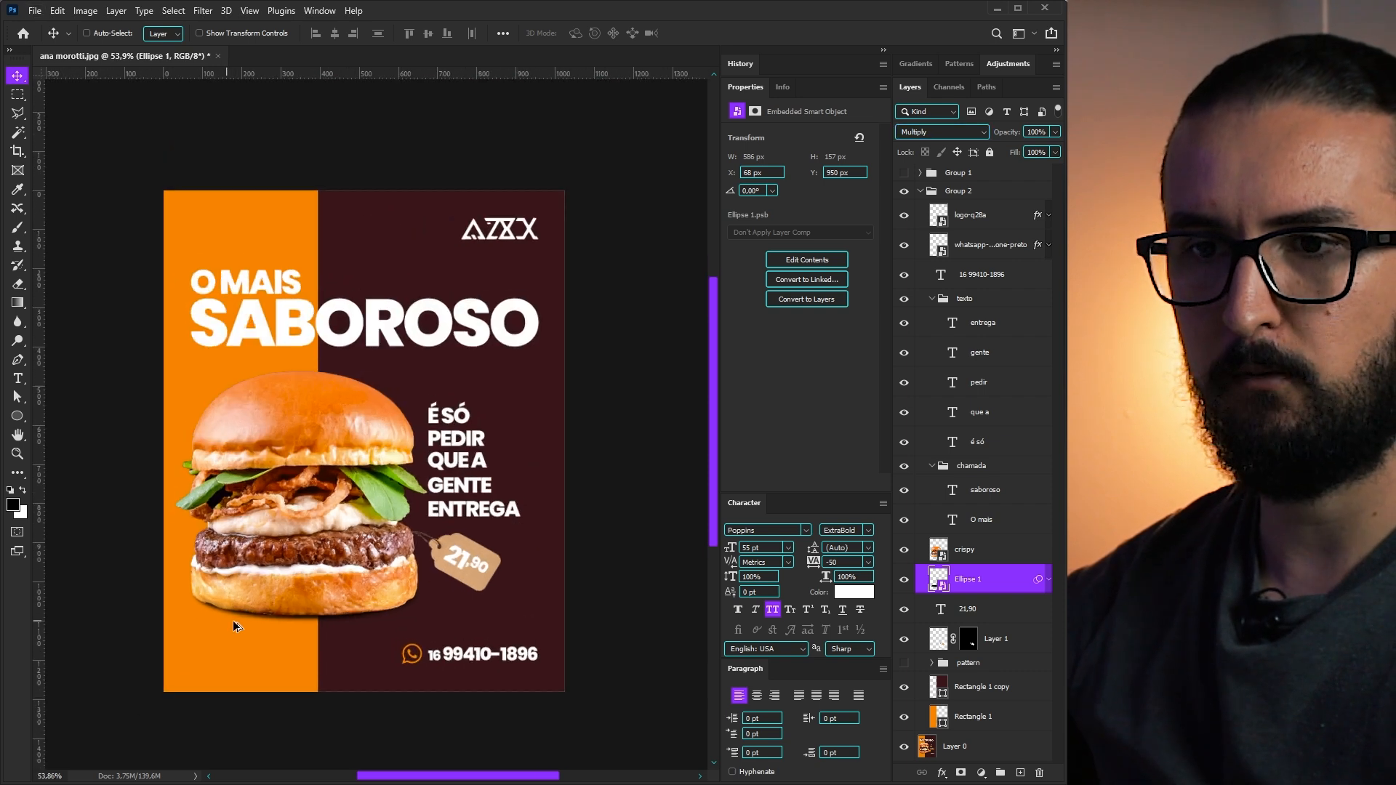
{"action": "scroll", "coordinate": [233, 621], "scroll_direction": "up", "scroll_amount": 2}
{"action": "scroll", "coordinate": [236, 632], "scroll_direction": "up", "scroll_amount": 1}
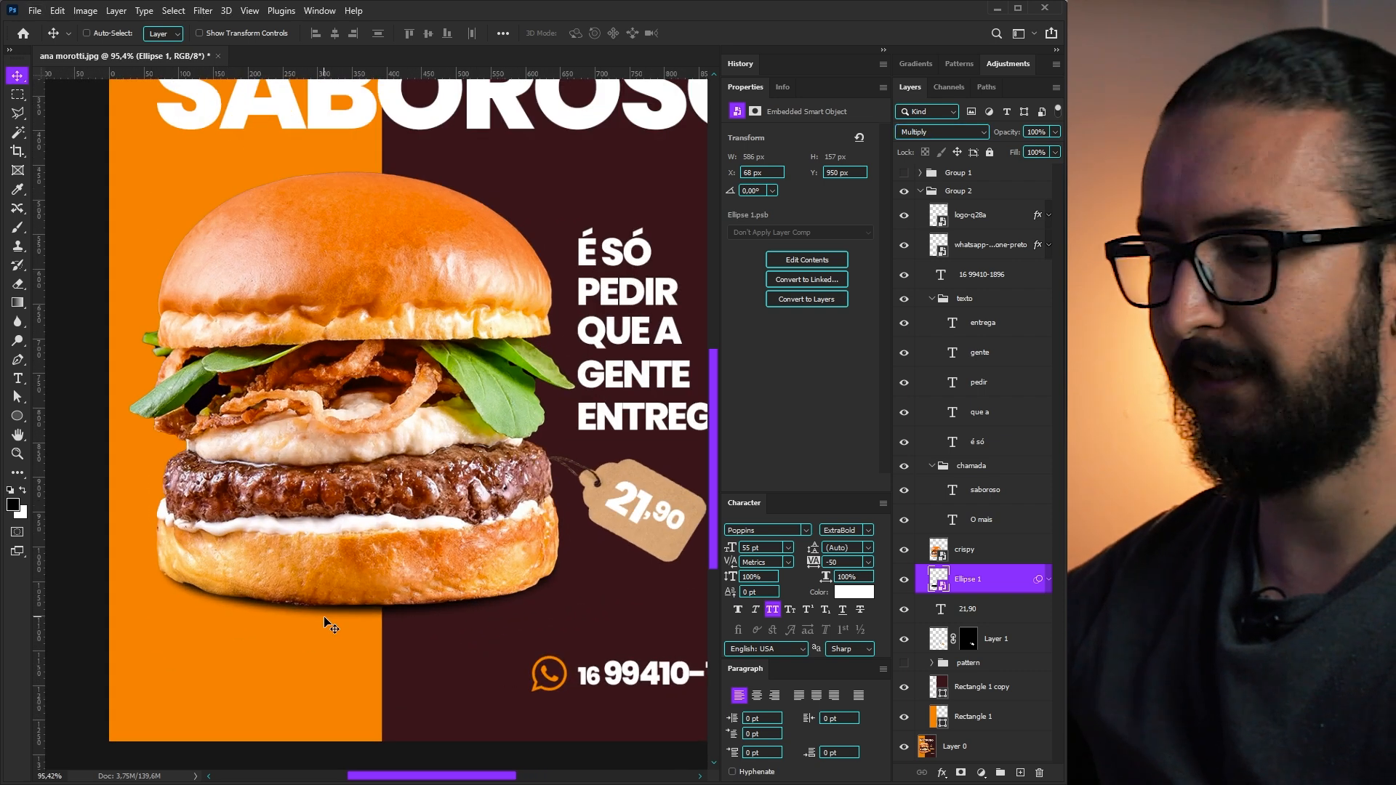
{"action": "key", "text": "Up"}
{"action": "key", "text": "Up"}
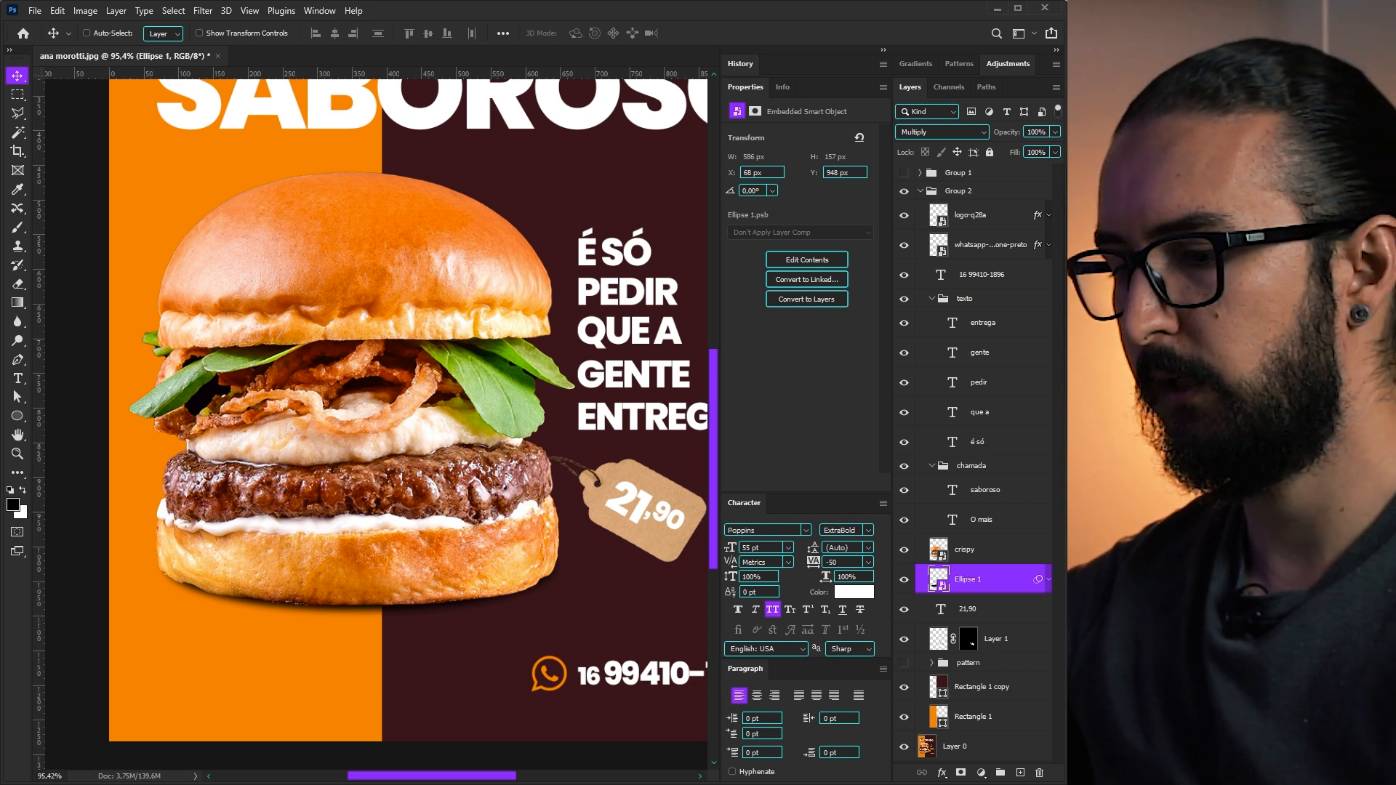
- Duplicate the shadow ellipse and raise the copy's Gaussian Blur radius to 33,2
{"action": "key", "text": "Return"}
{"action": "key", "text": "ctrl+j"}
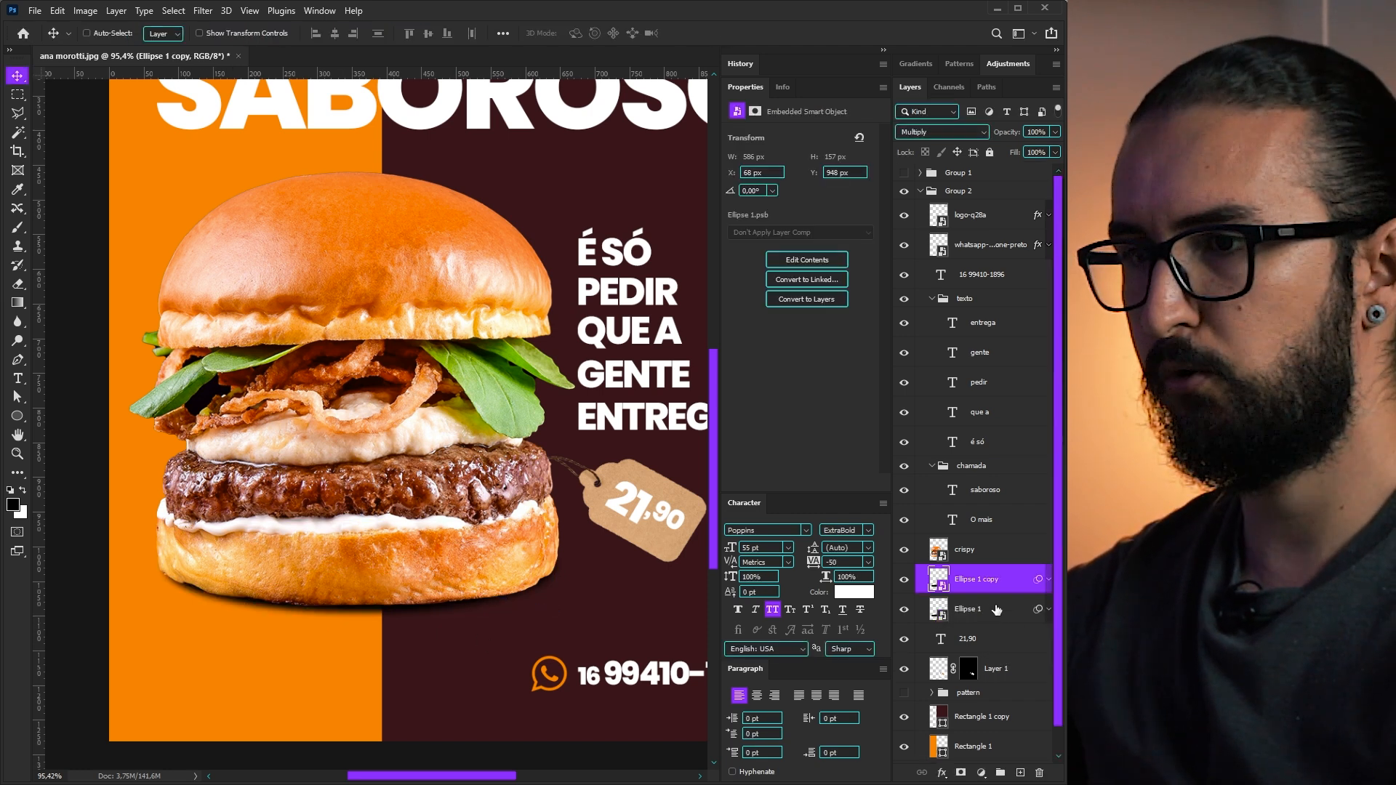
{"action": "left_click", "coordinate": [1048, 581]}
{"action": "double_click", "coordinate": [1005, 626]}
{"action": "left_click_drag", "start_coordinate": [575, 497], "coordinate": [602, 500]}
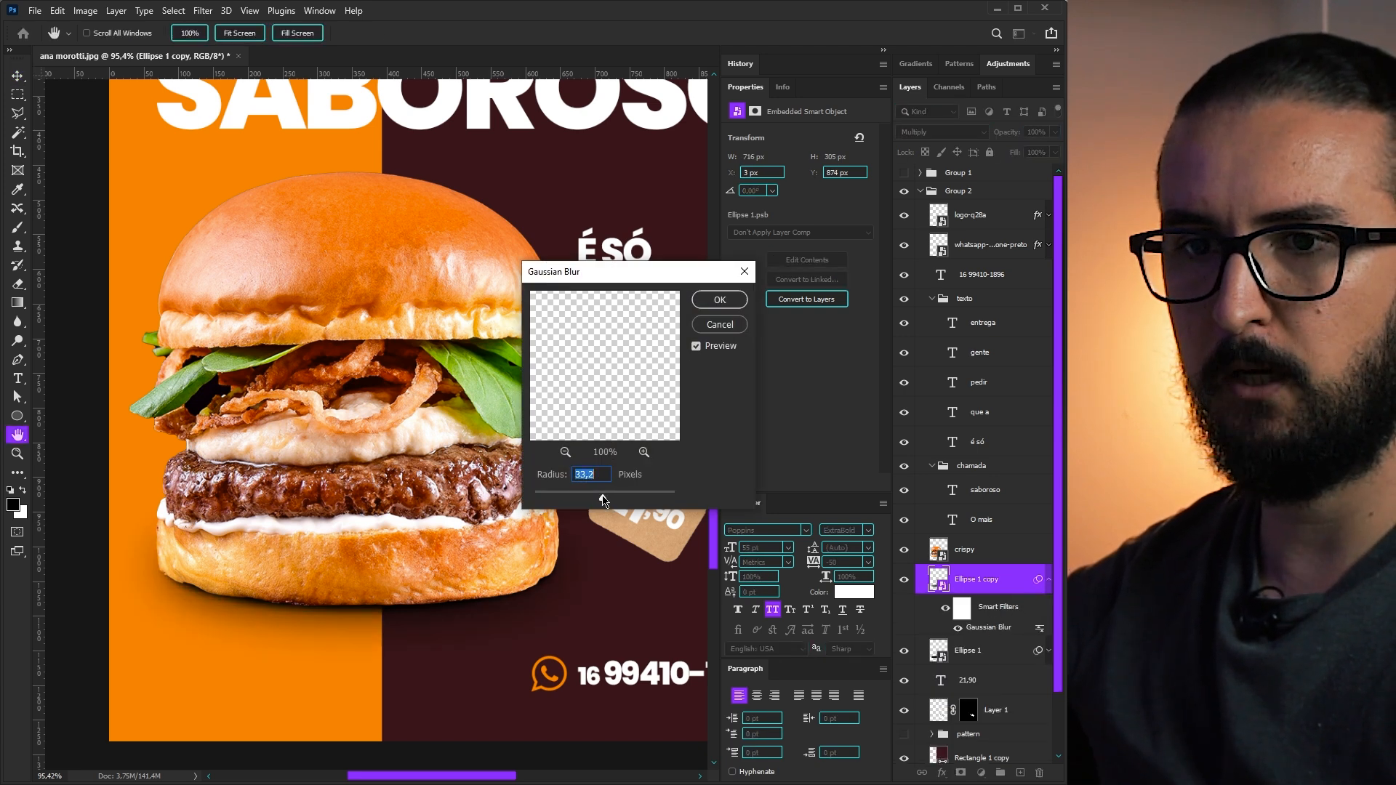
{"action": "key", "text": "Return"}
- Stretch the blurred shadow copy taller with Free Transform
{"action": "key", "text": "ctrl+t"}
{"action": "left_click_drag", "start_coordinate": [358, 525], "coordinate": [359, 578]}
{"action": "key", "text": "Return"}
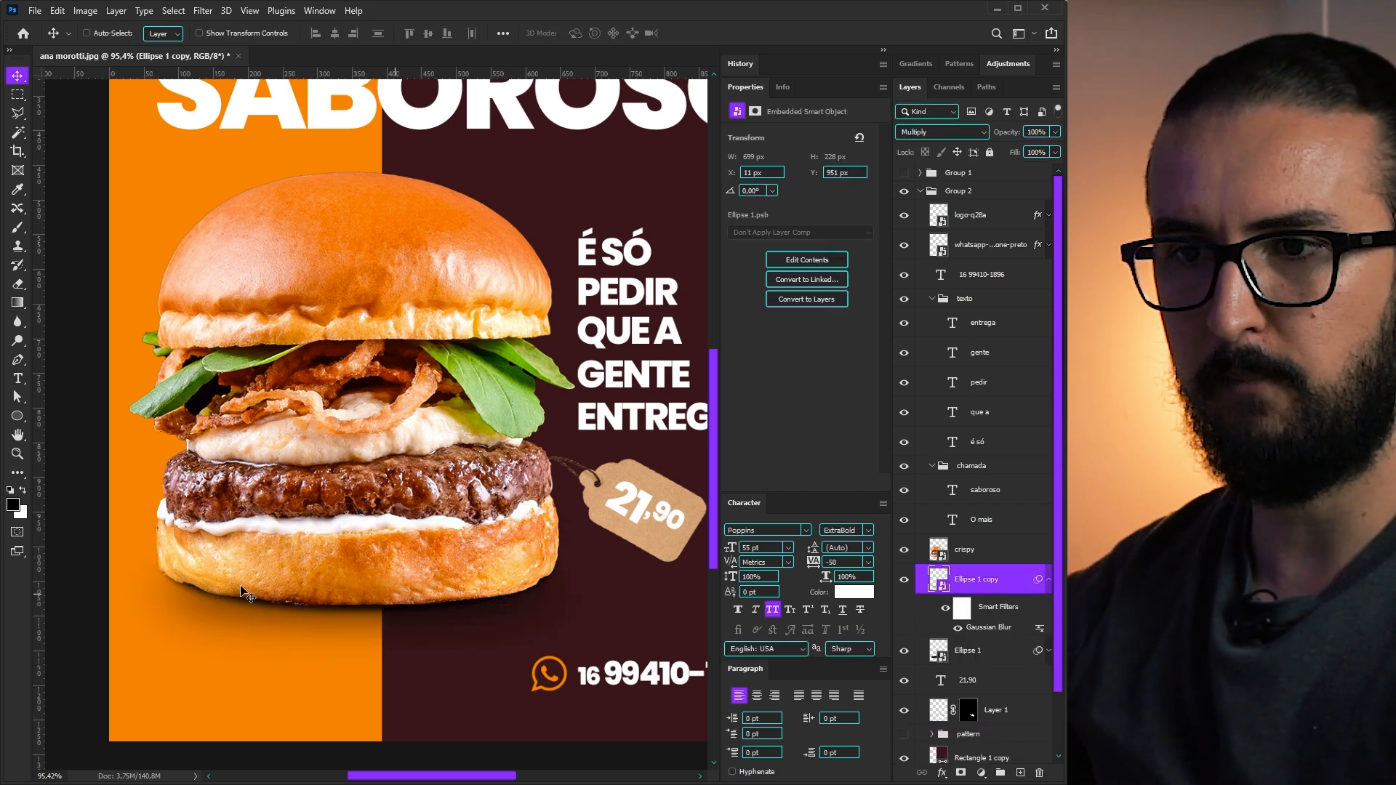
{"action": "left_click", "coordinate": [1048, 581]}
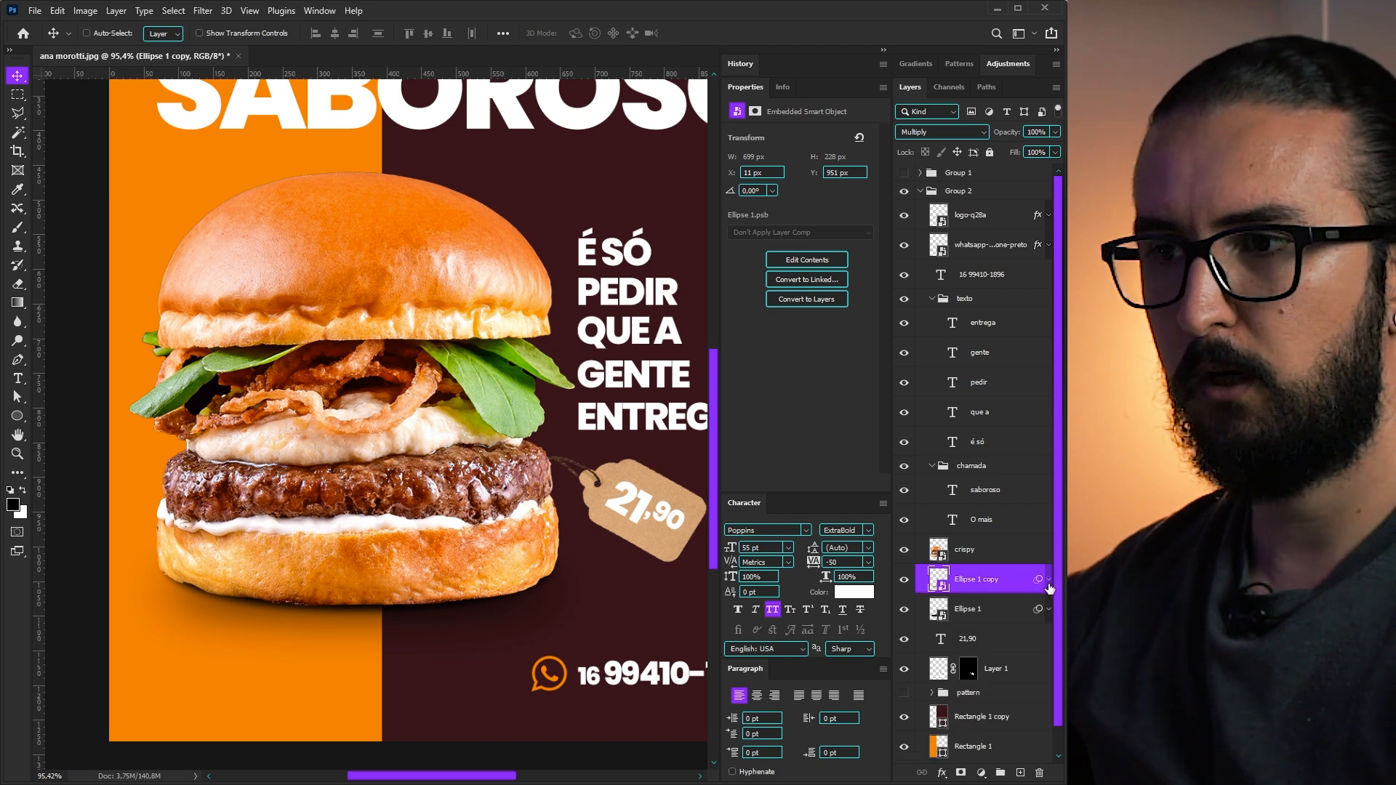
- Add another shadow copy with Motion Blur at 70% opacity
{"action": "left_click", "coordinate": [981, 618]}
{"action": "left_click_drag", "start_coordinate": [969, 619], "coordinate": [999, 644]}
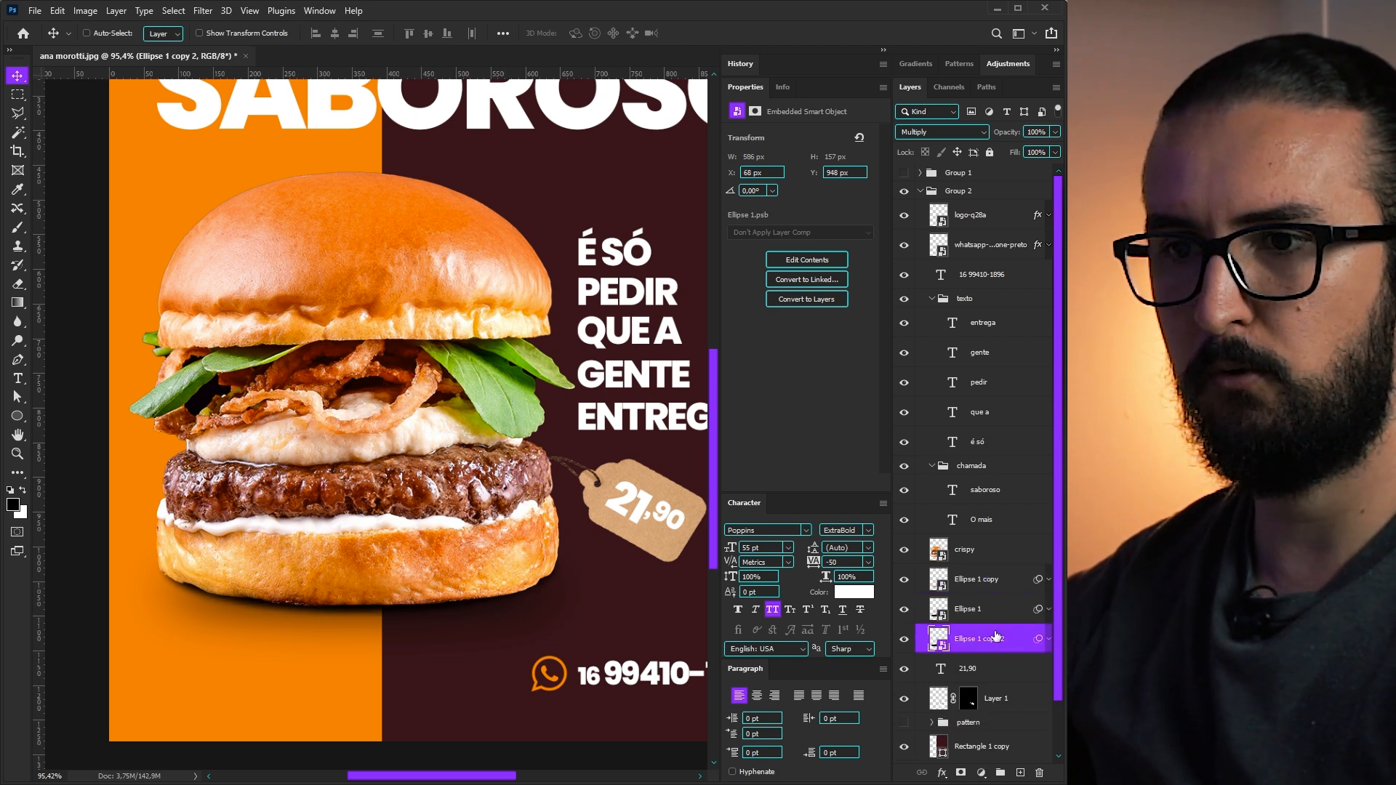
{"action": "left_click", "coordinate": [168, 12]}
{"action": "mouse_move", "coordinate": [202, 11]}
{"action": "mouse_move", "coordinate": [218, 195]}
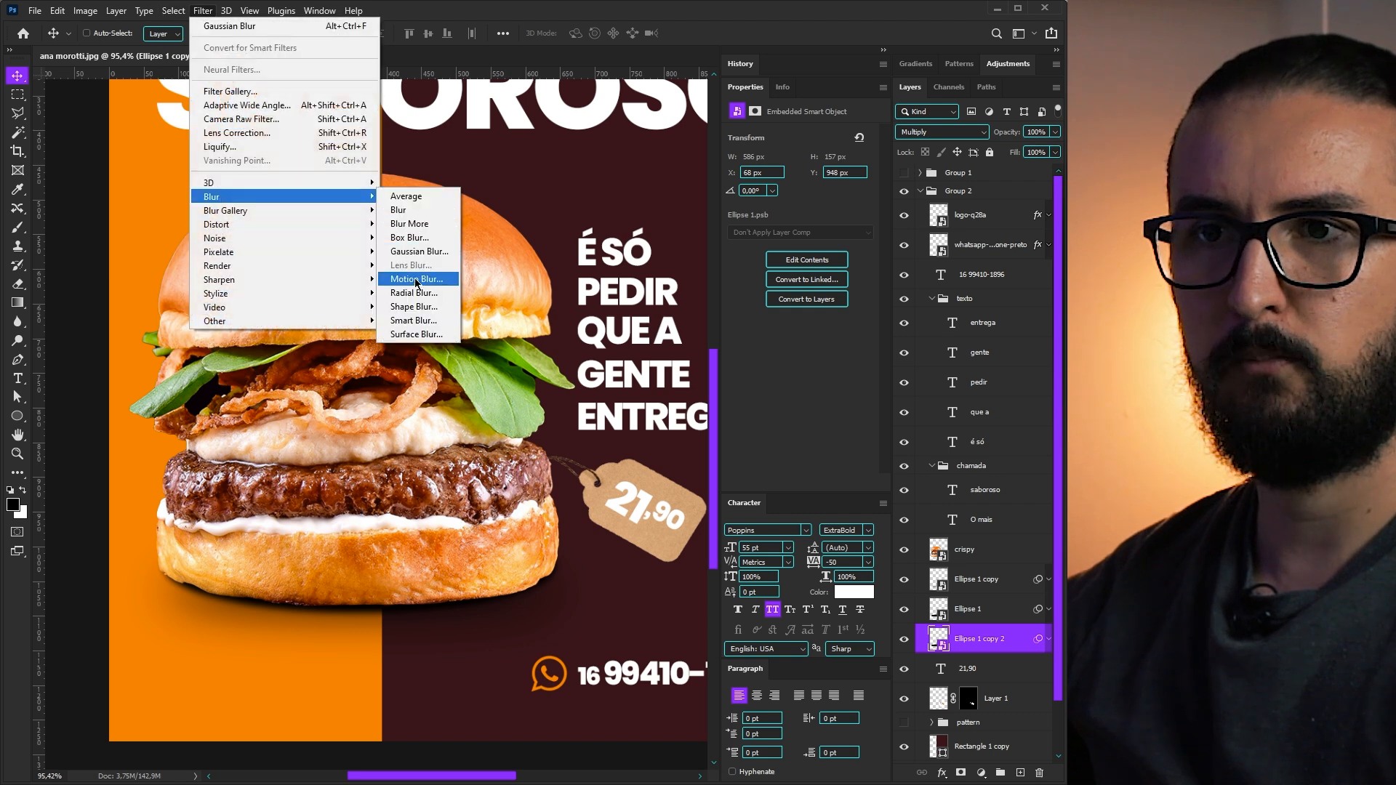
{"action": "left_click", "coordinate": [417, 279]}
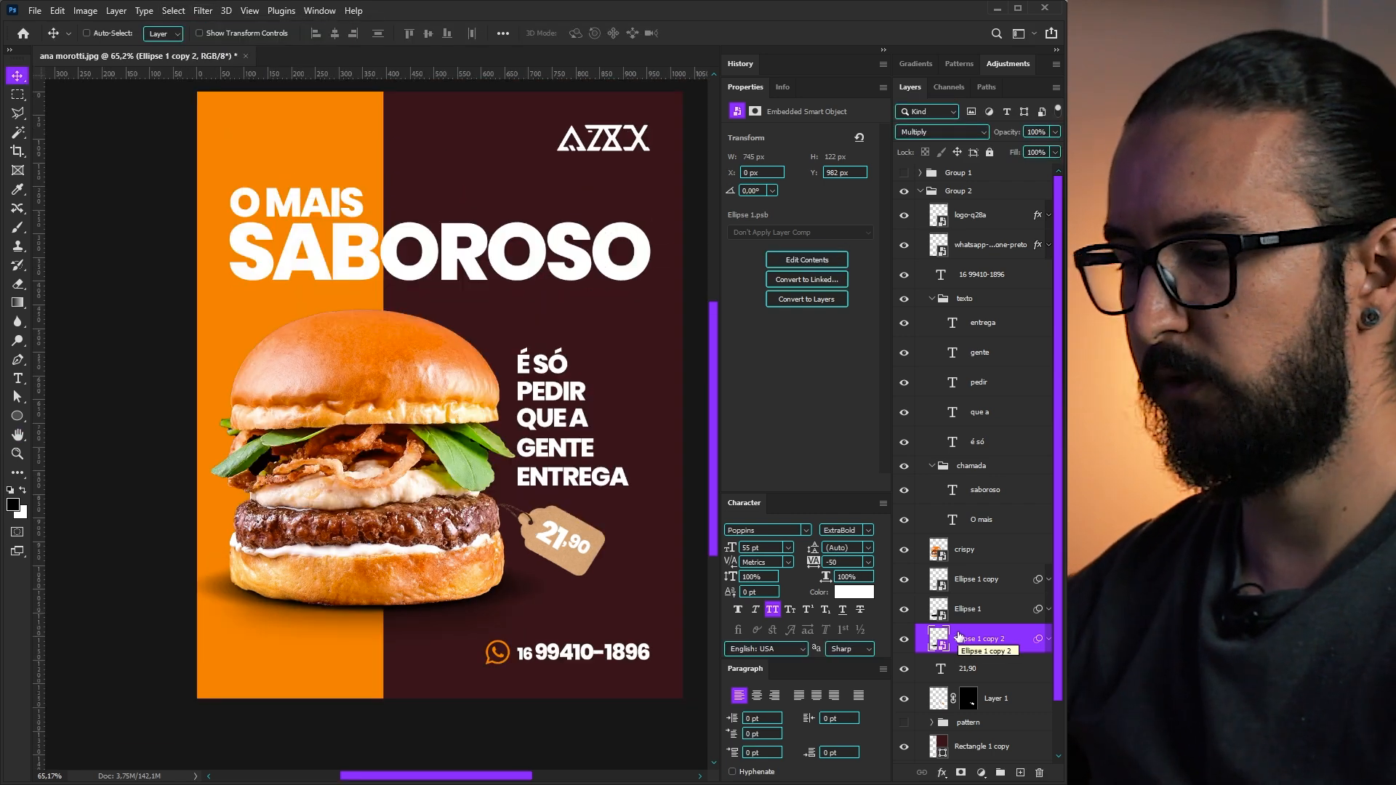
{"action": "key", "text": "7"}
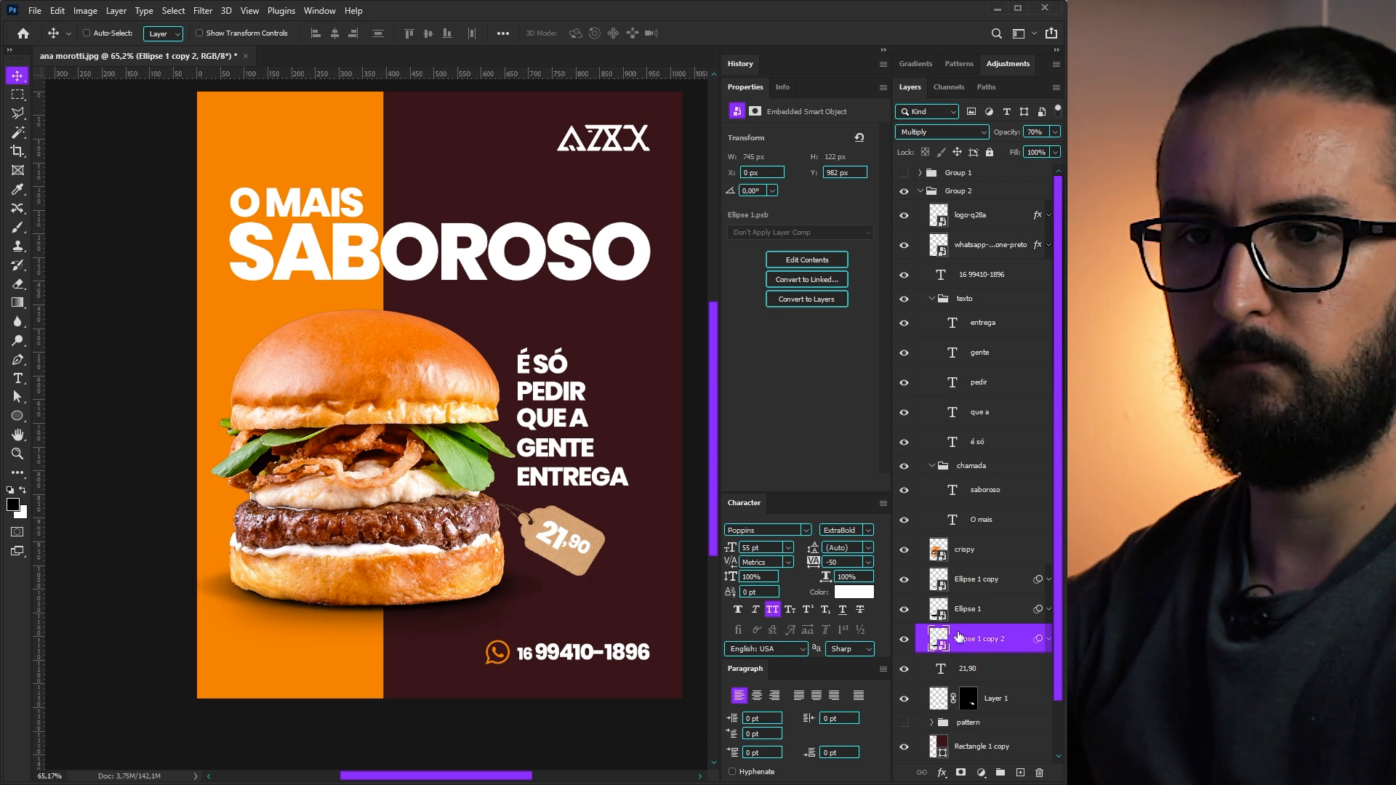
- Set the wider blurred shadow copy to 70% opacity
{"action": "left_click", "coordinate": [974, 592]}
{"action": "key", "text": "5"}
{"action": "key", "text": "7"}
{"action": "scroll", "coordinate": [511, 496], "scroll_direction": "down", "scroll_amount": 1}
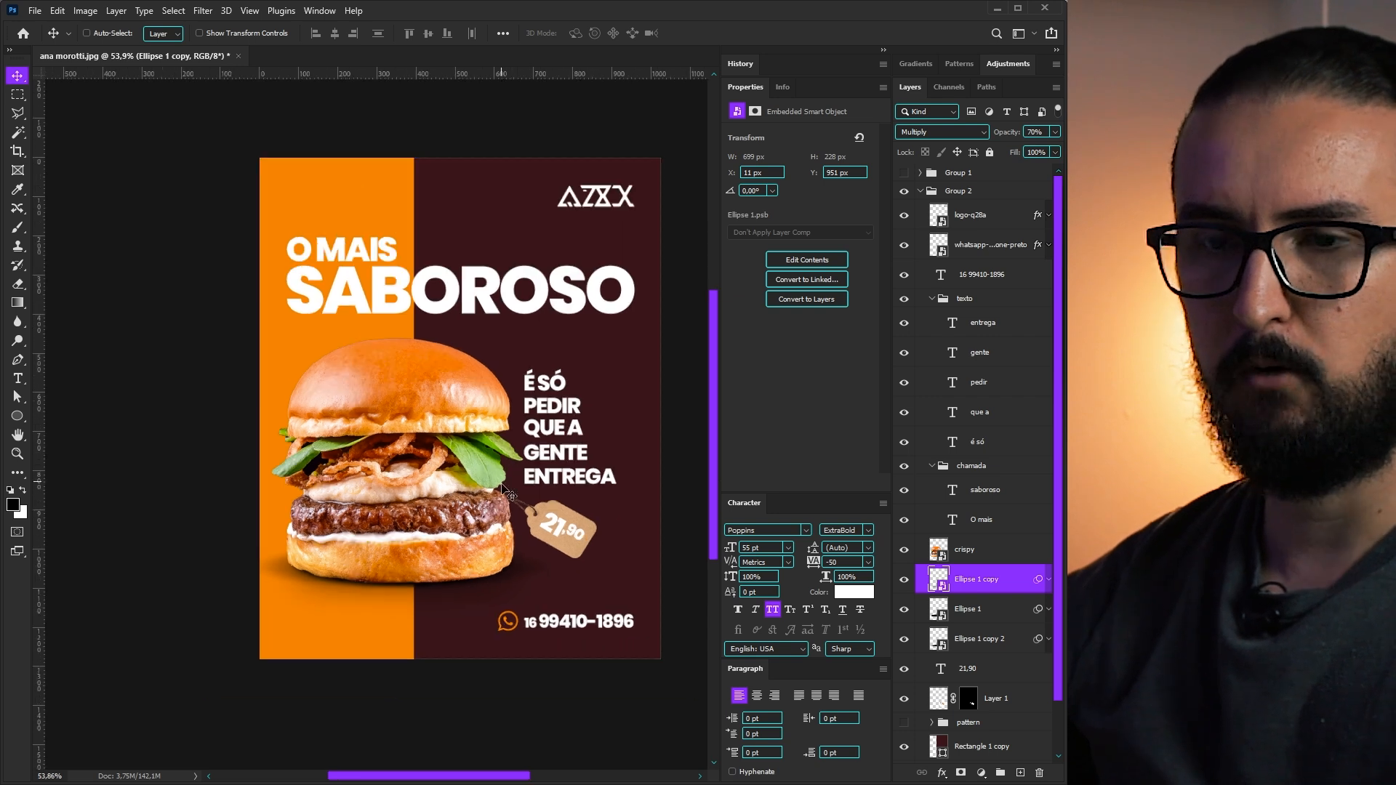
{"action": "left_click_drag", "start_coordinate": [504, 452], "coordinate": [511, 468]}
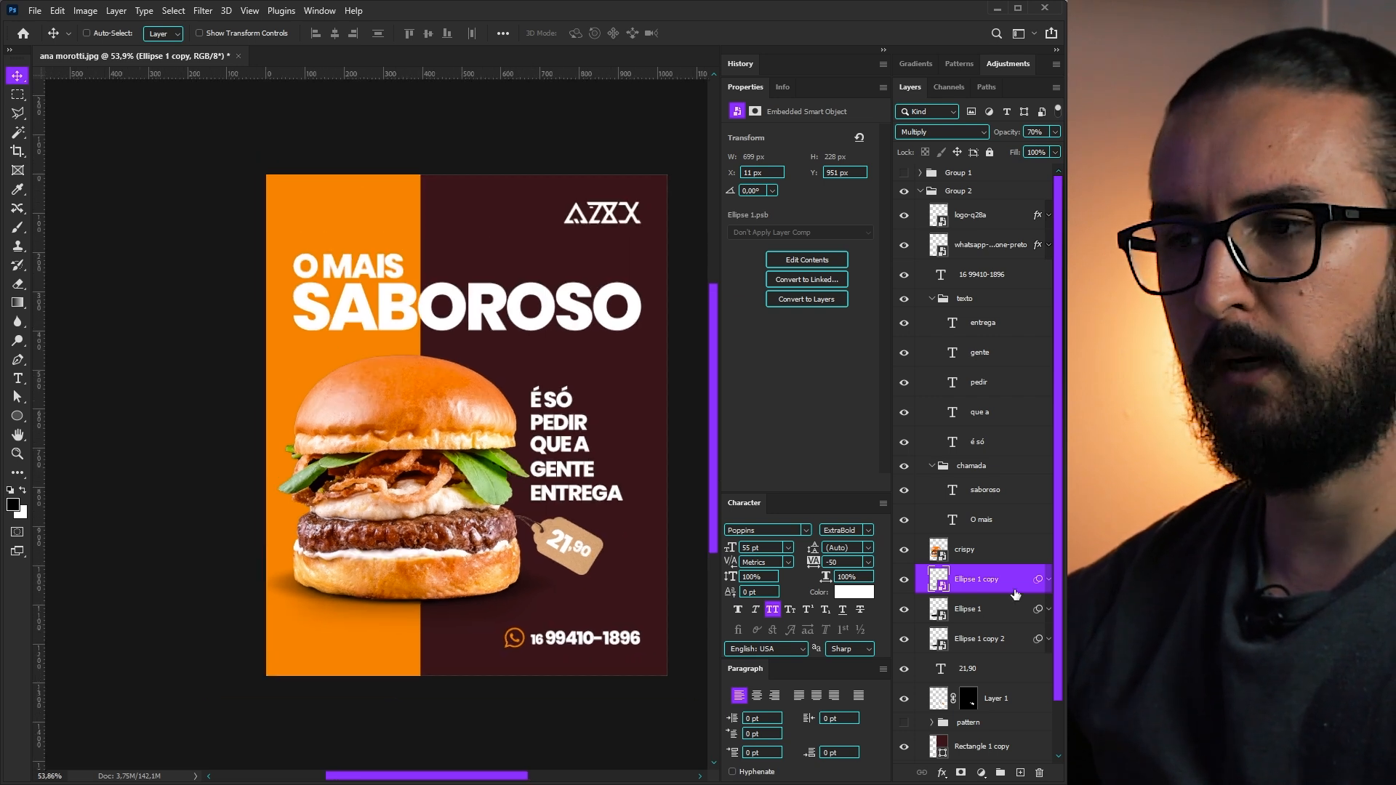
- Position a small shadow under the tag at 50% opacity
{"action": "left_click", "coordinate": [986, 613]}
{"action": "left_click_drag", "start_coordinate": [559, 524], "coordinate": [561, 536]}
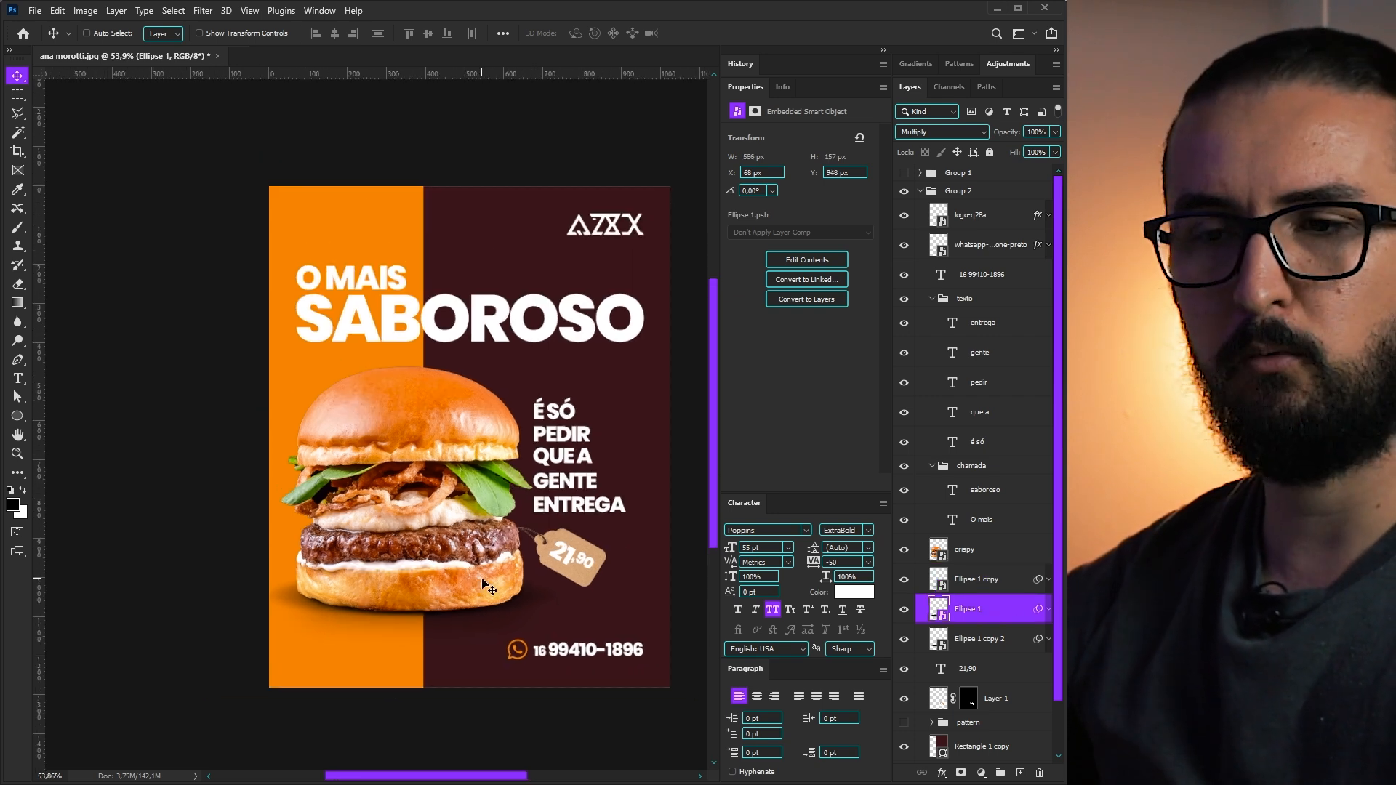
{"action": "scroll", "coordinate": [502, 626], "scroll_direction": "up", "scroll_amount": 1}
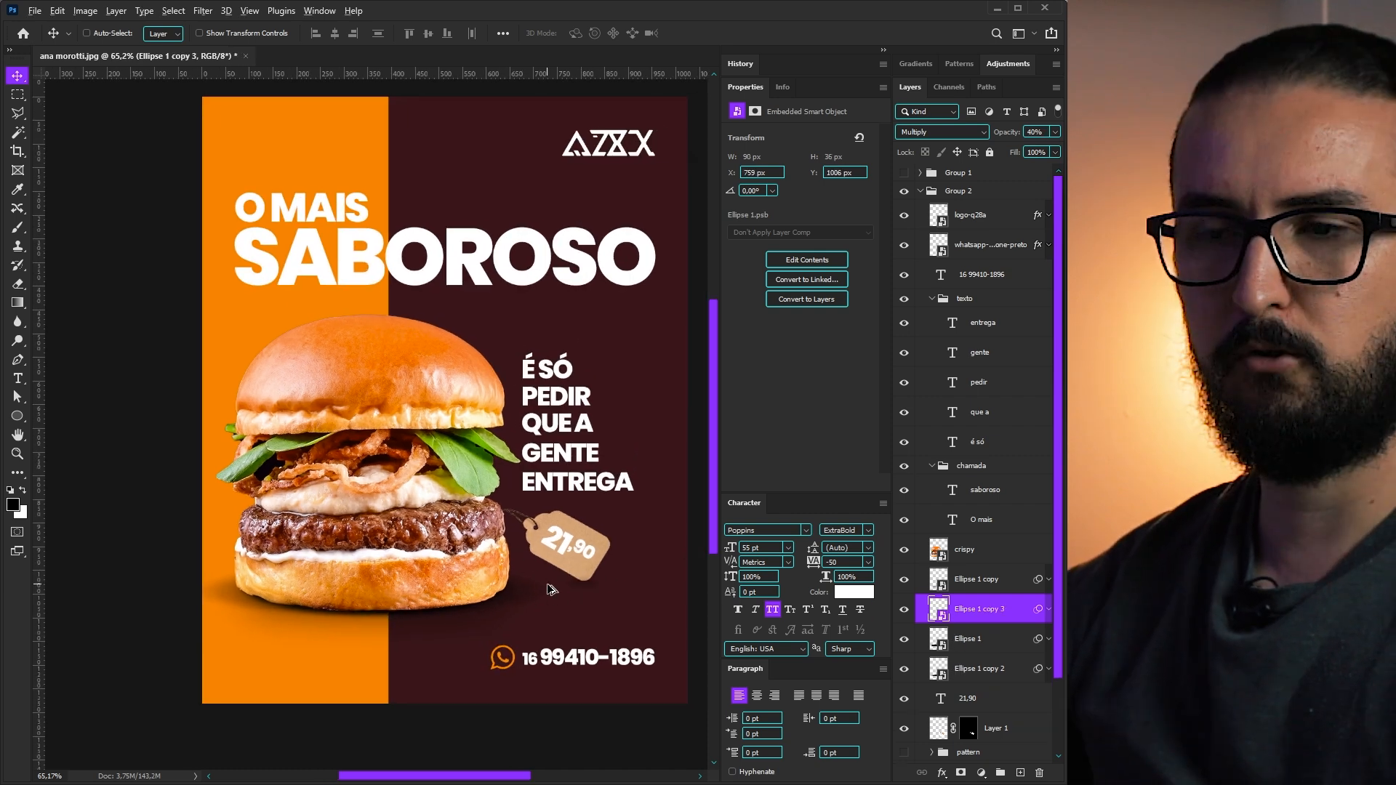
{"action": "scroll", "coordinate": [570, 595], "scroll_direction": "up", "scroll_amount": 11}
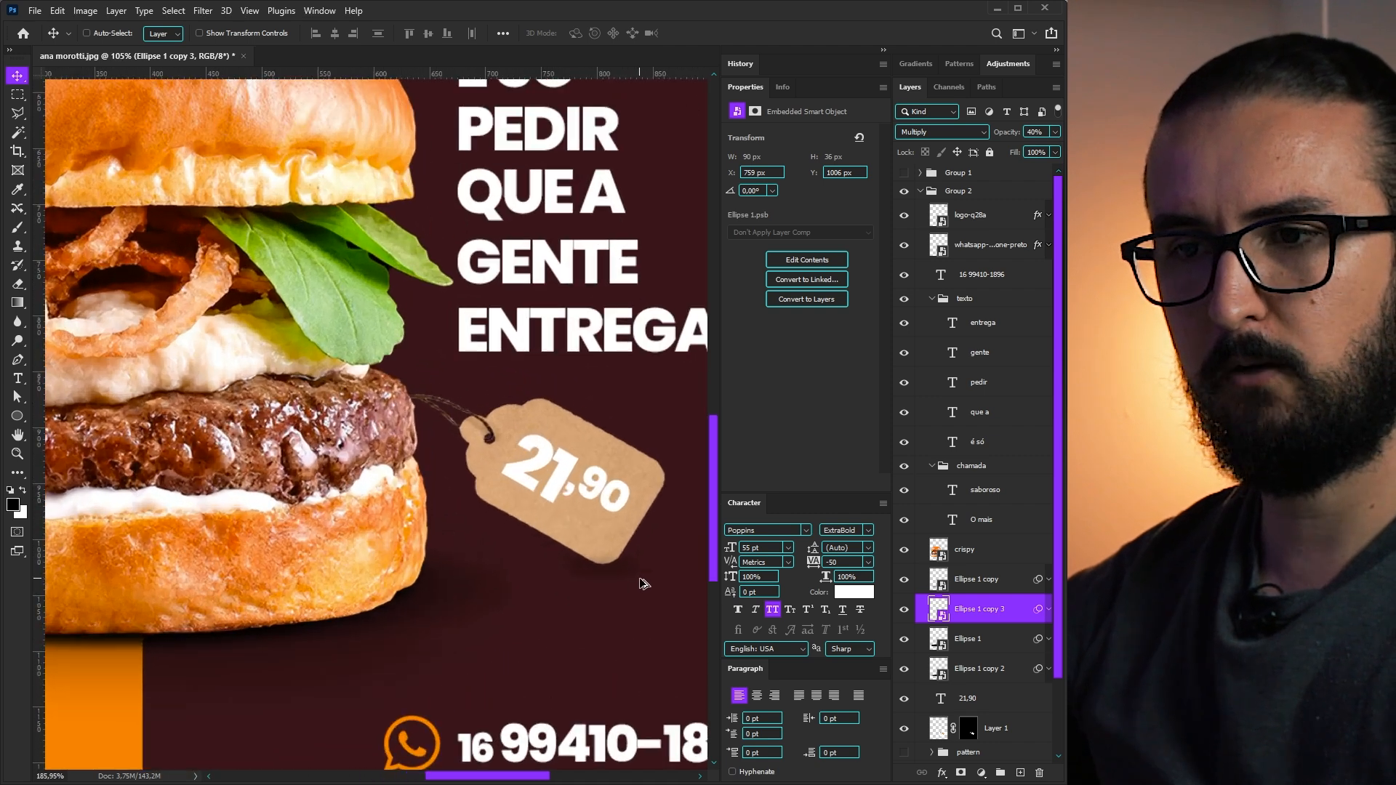
{"action": "scroll", "coordinate": [643, 583], "scroll_direction": "down", "scroll_amount": 11}
{"action": "key", "text": "5"}
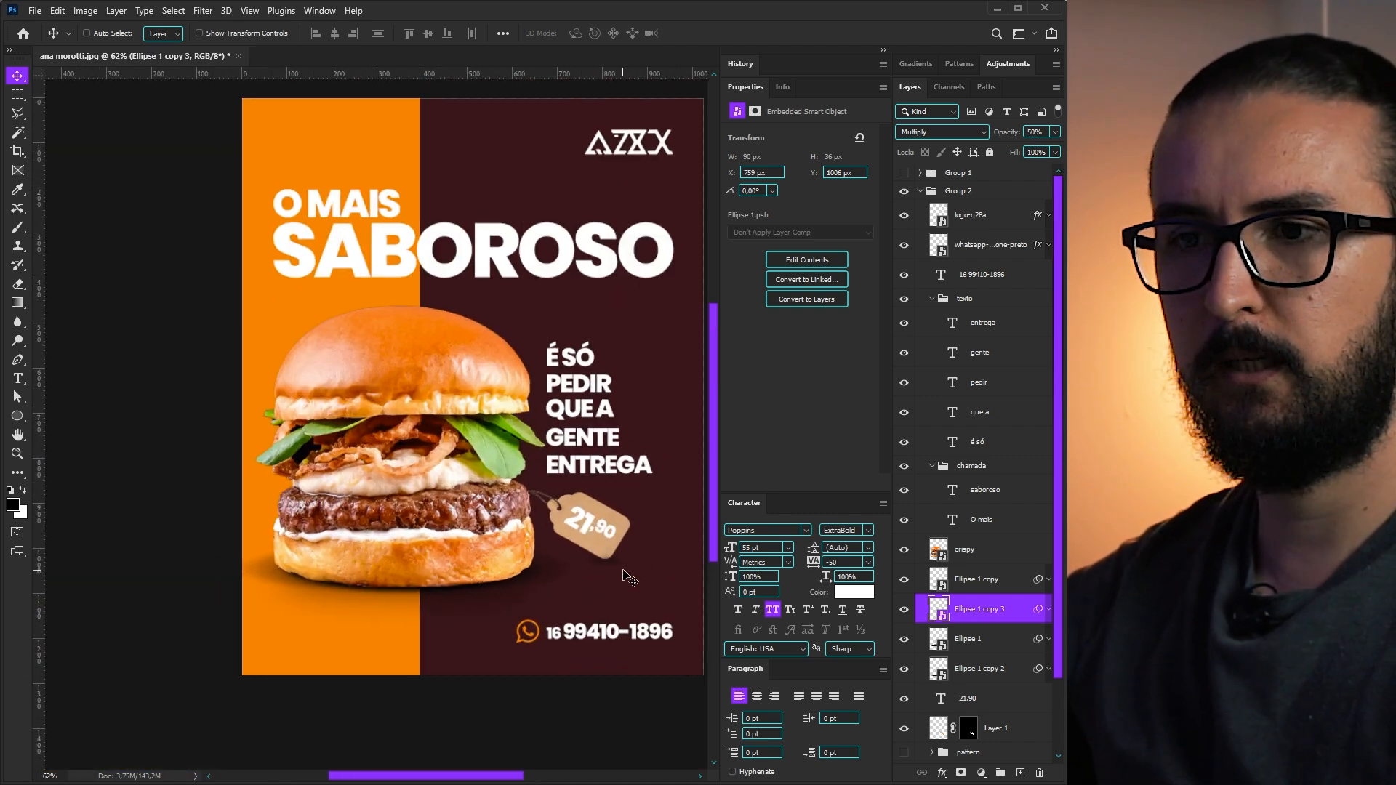
{"action": "left_click_drag", "start_coordinate": [597, 479], "coordinate": [562, 509]}
{"action": "scroll", "coordinate": [975, 668], "scroll_direction": "down", "scroll_amount": 3}
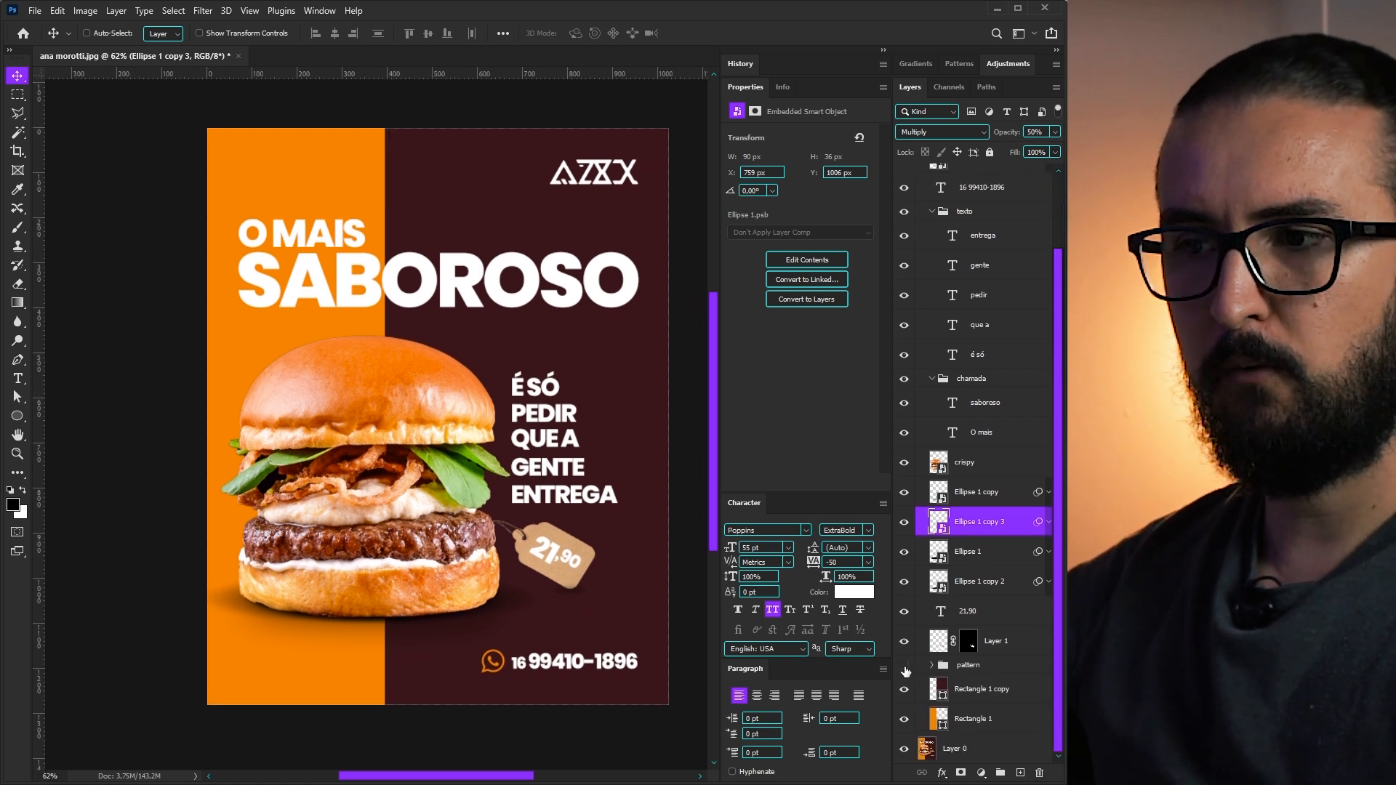
- Show the SABOROSO pattern group, blend it in Overlay, and lower opacity to 15%
{"action": "left_click", "coordinate": [905, 666]}
{"action": "left_click", "coordinate": [942, 669]}
{"action": "left_click", "coordinate": [941, 131]}
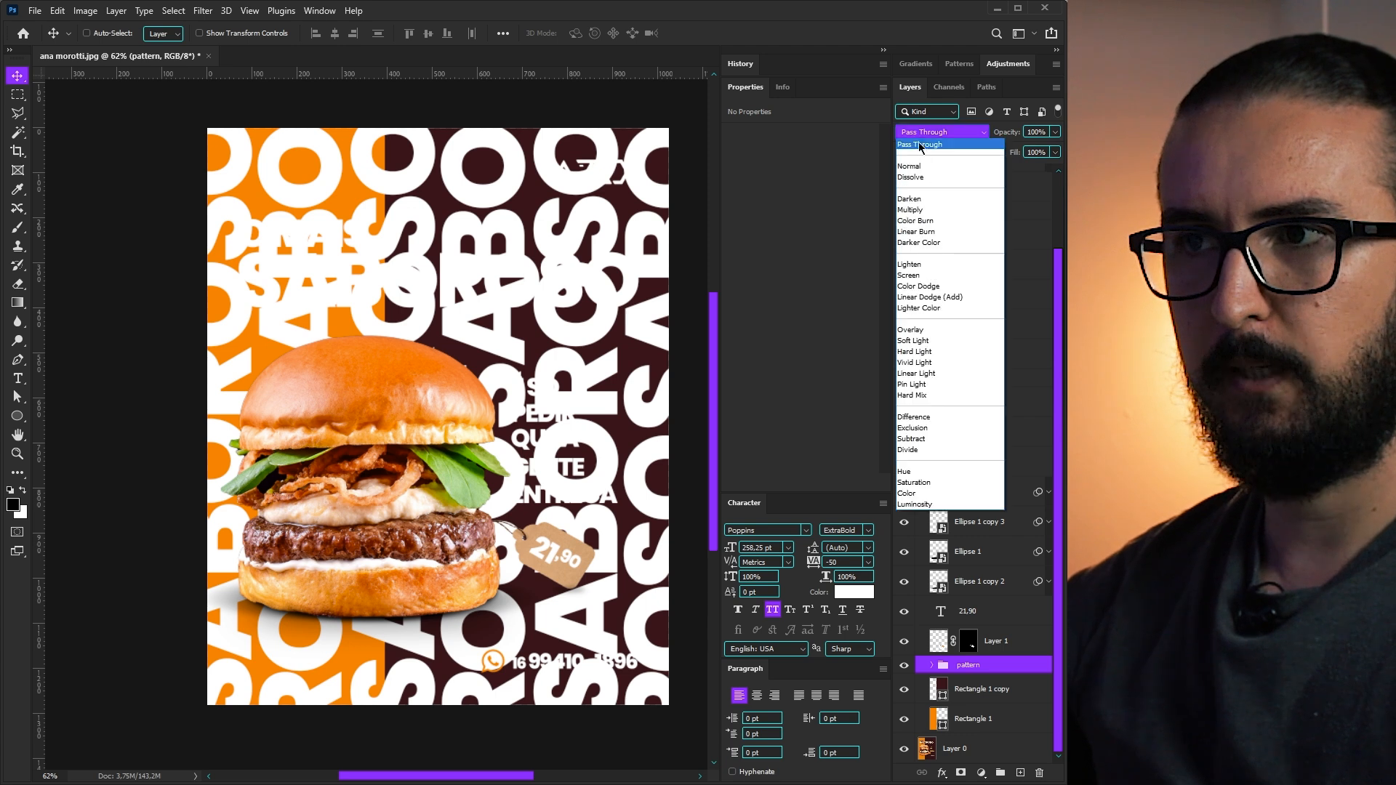
{"action": "left_click", "coordinate": [945, 330]}
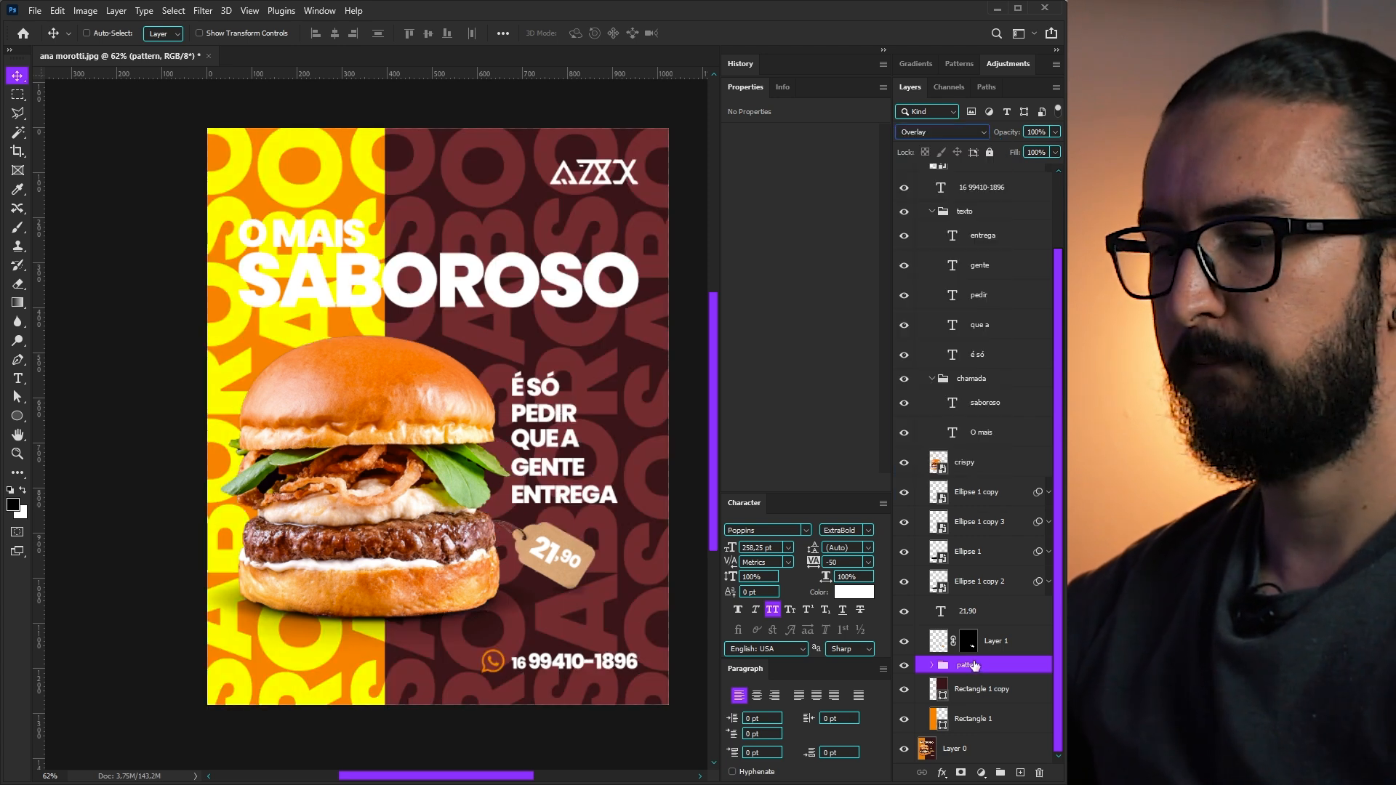
{"action": "key", "text": "1"}
{"action": "key", "text": "5"}
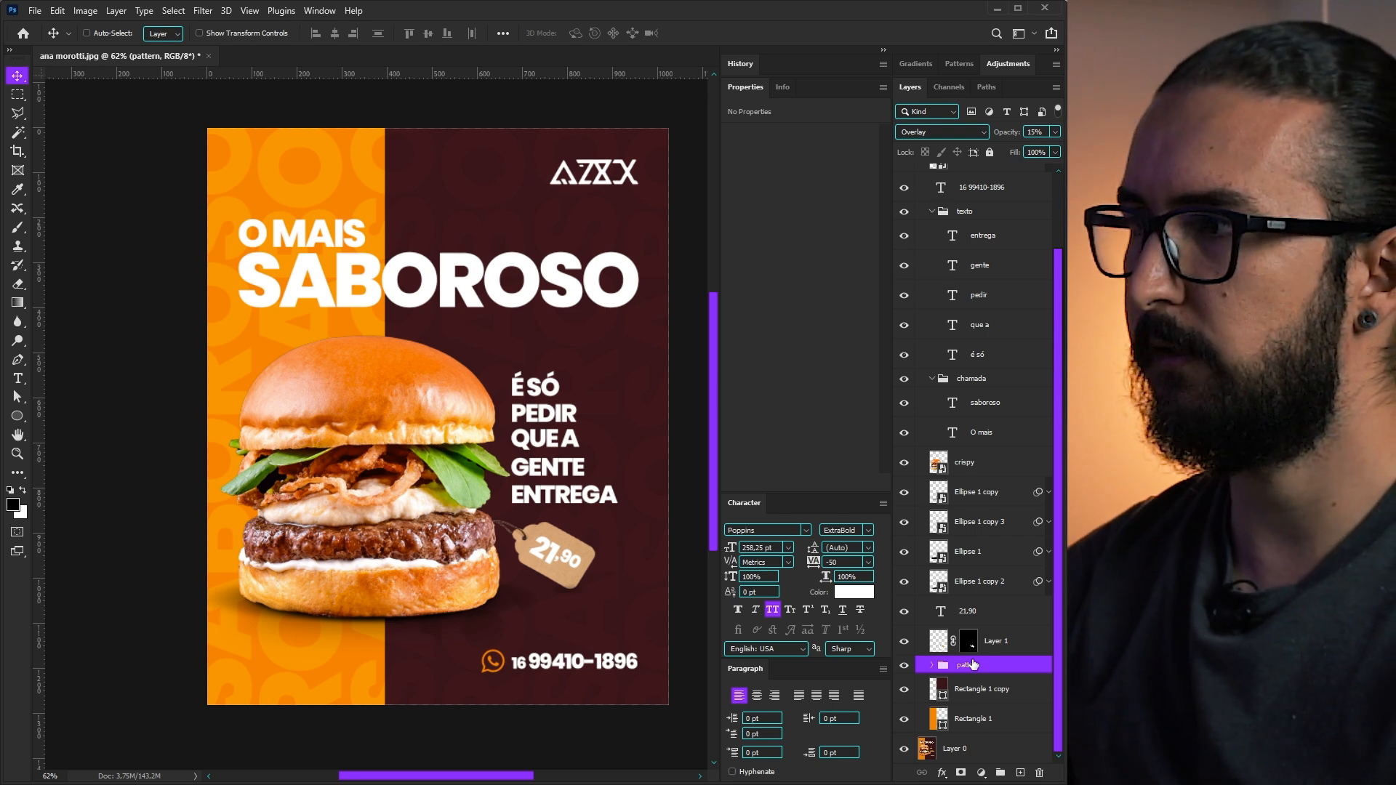
- Fade the pattern to 10% and add a near-white Solid Color fill layer
{"action": "key", "text": "1"}
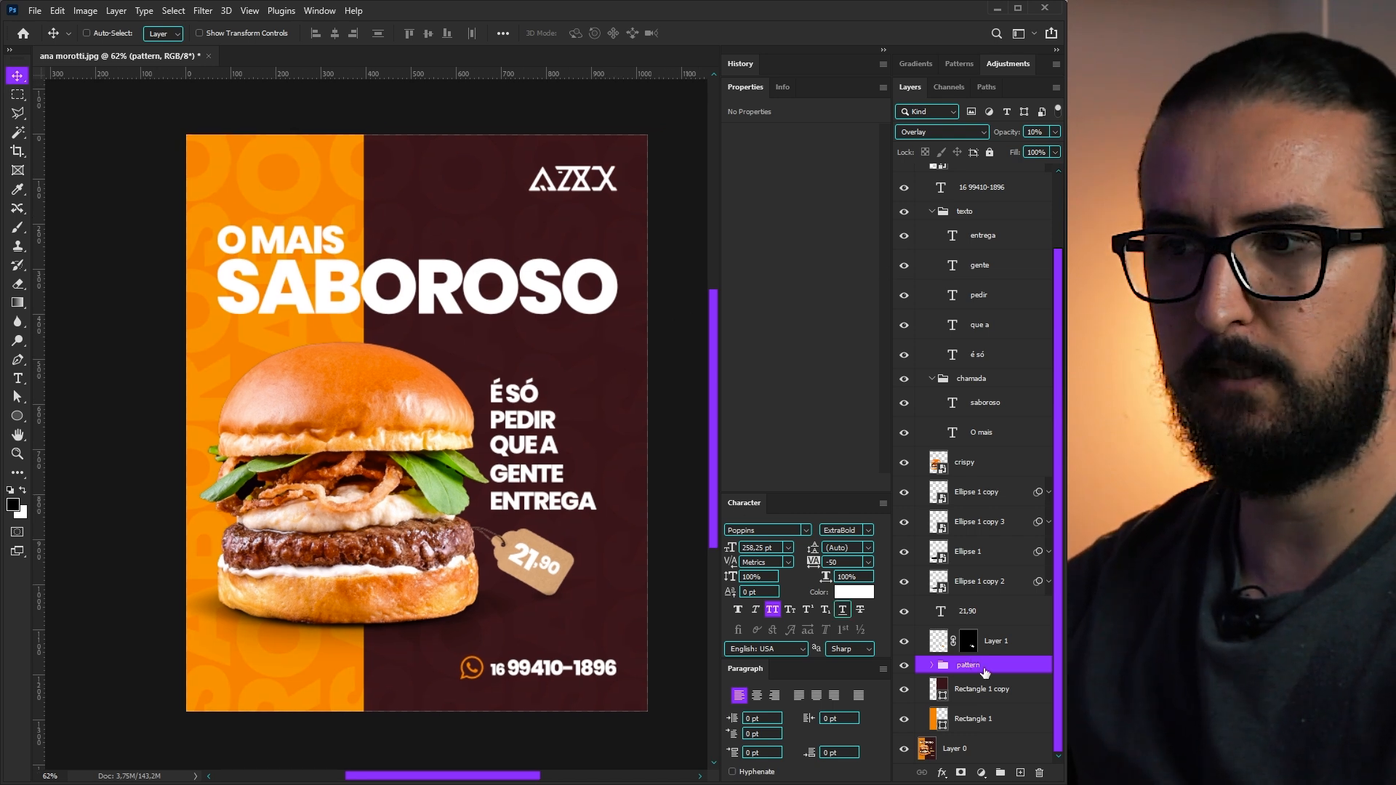
{"action": "left_click", "coordinate": [981, 773]}
{"action": "left_click", "coordinate": [1008, 519]}
{"action": "left_click_drag", "start_coordinate": [735, 322], "coordinate": [597, 259]}
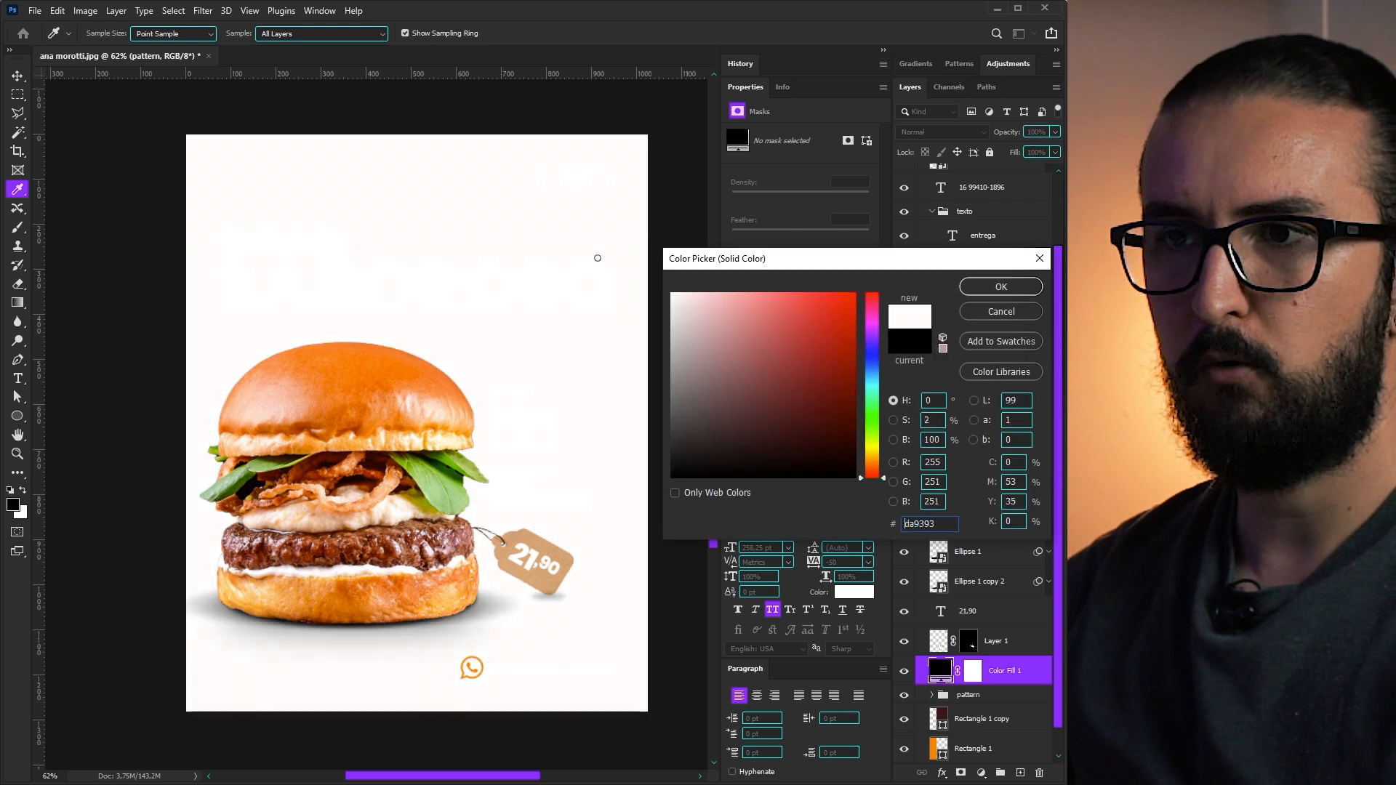
{"action": "left_click", "coordinate": [996, 285]}
- Apply Add Noise at 15% to the white fill with Monochromatic off
{"action": "left_click", "coordinate": [203, 11]}
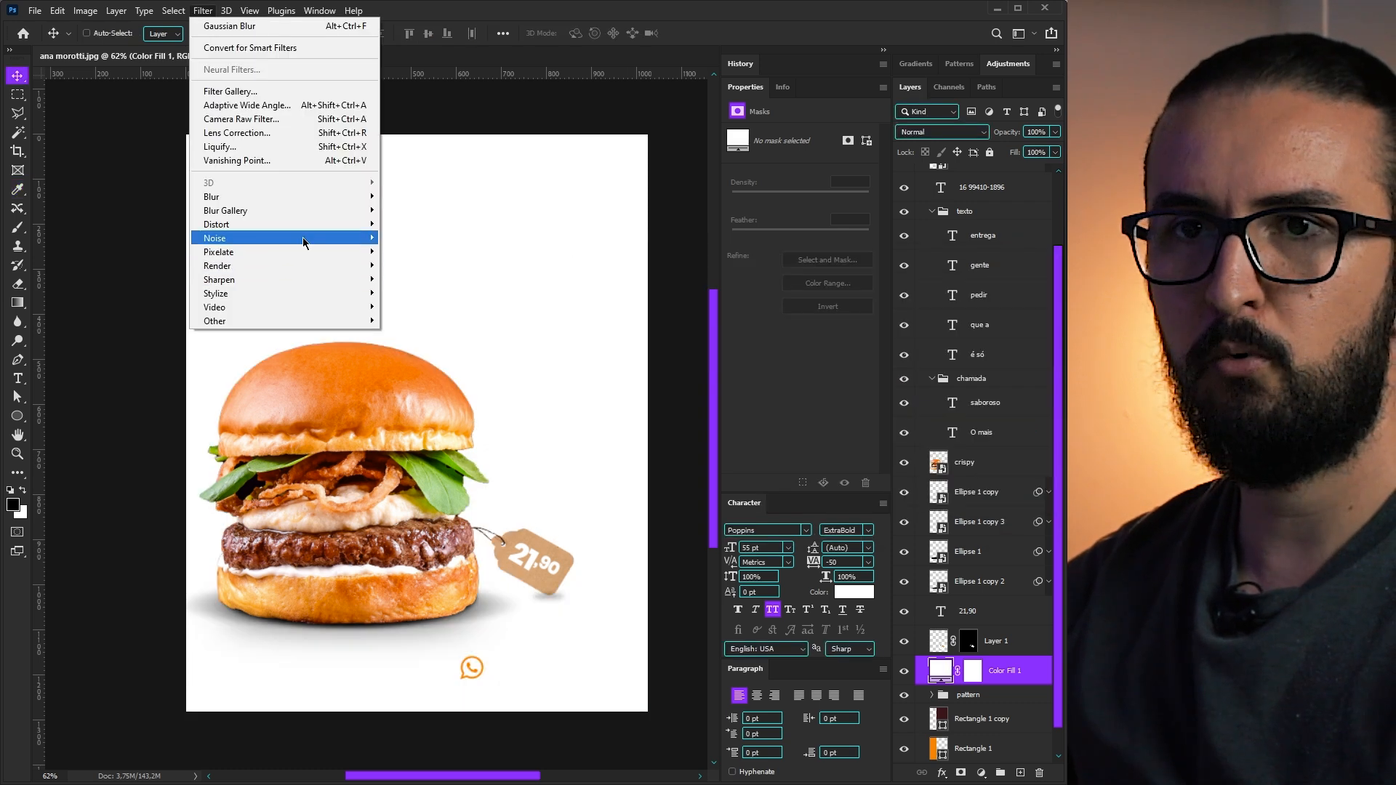
{"action": "mouse_move", "coordinate": [307, 240]}
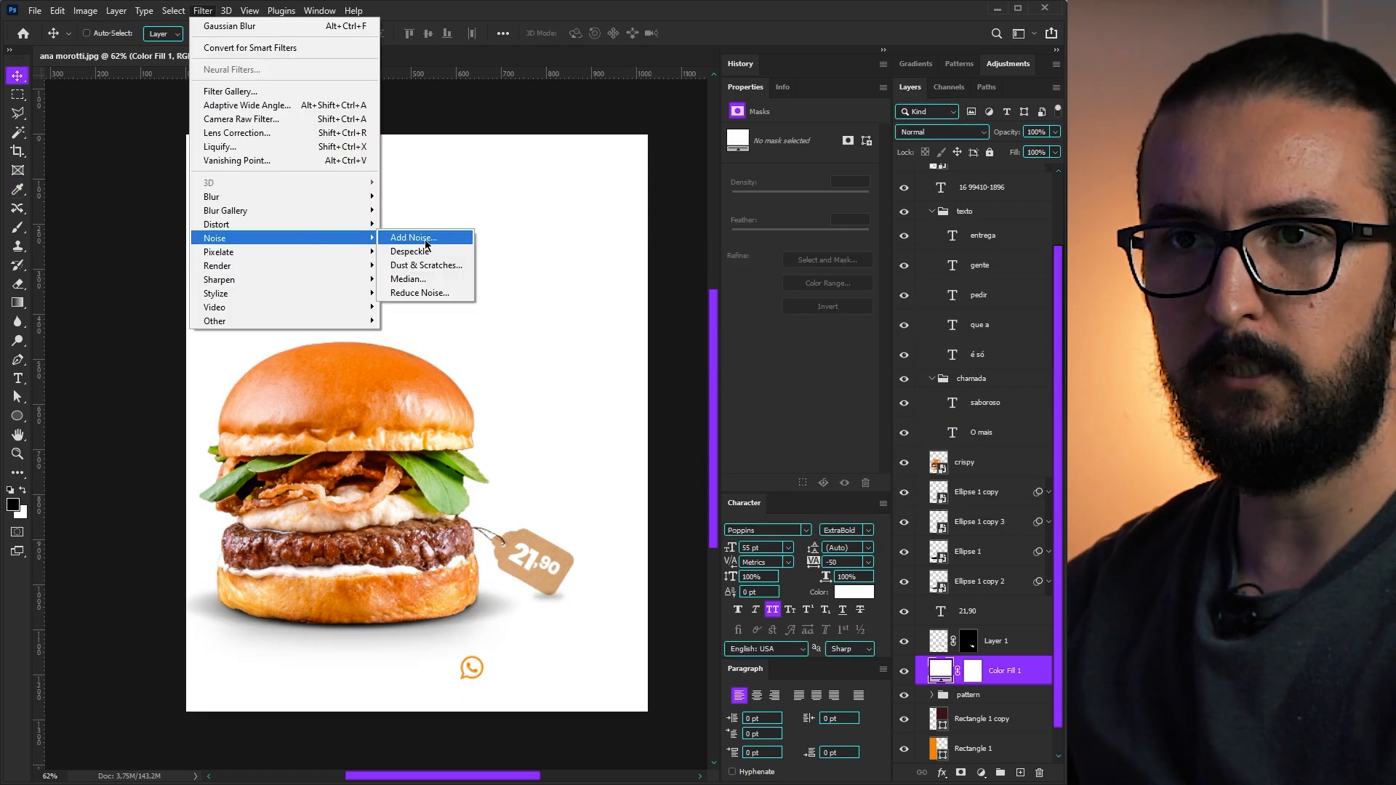
{"action": "left_click", "coordinate": [422, 239]}
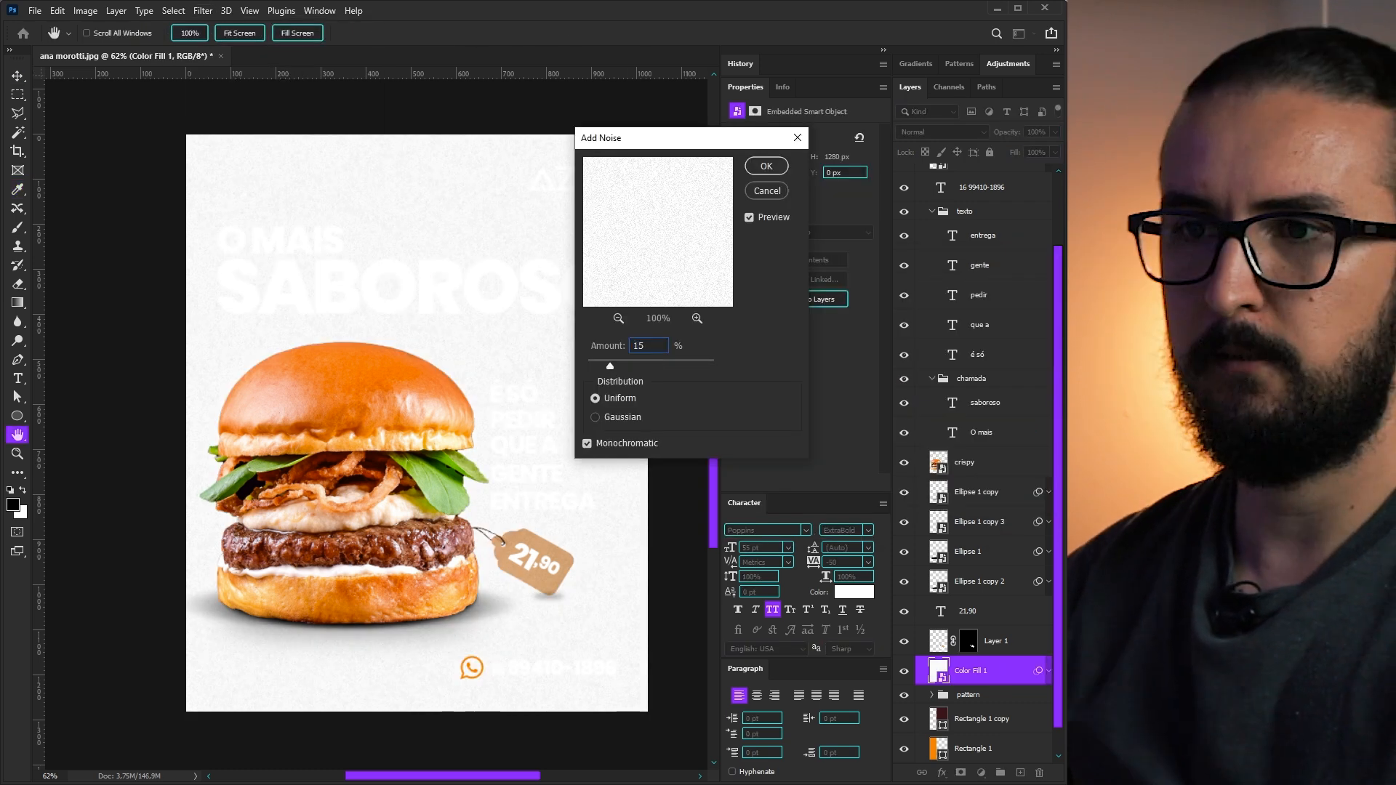
{"action": "type", "text": "15"}
{"action": "left_click", "coordinate": [630, 444]}
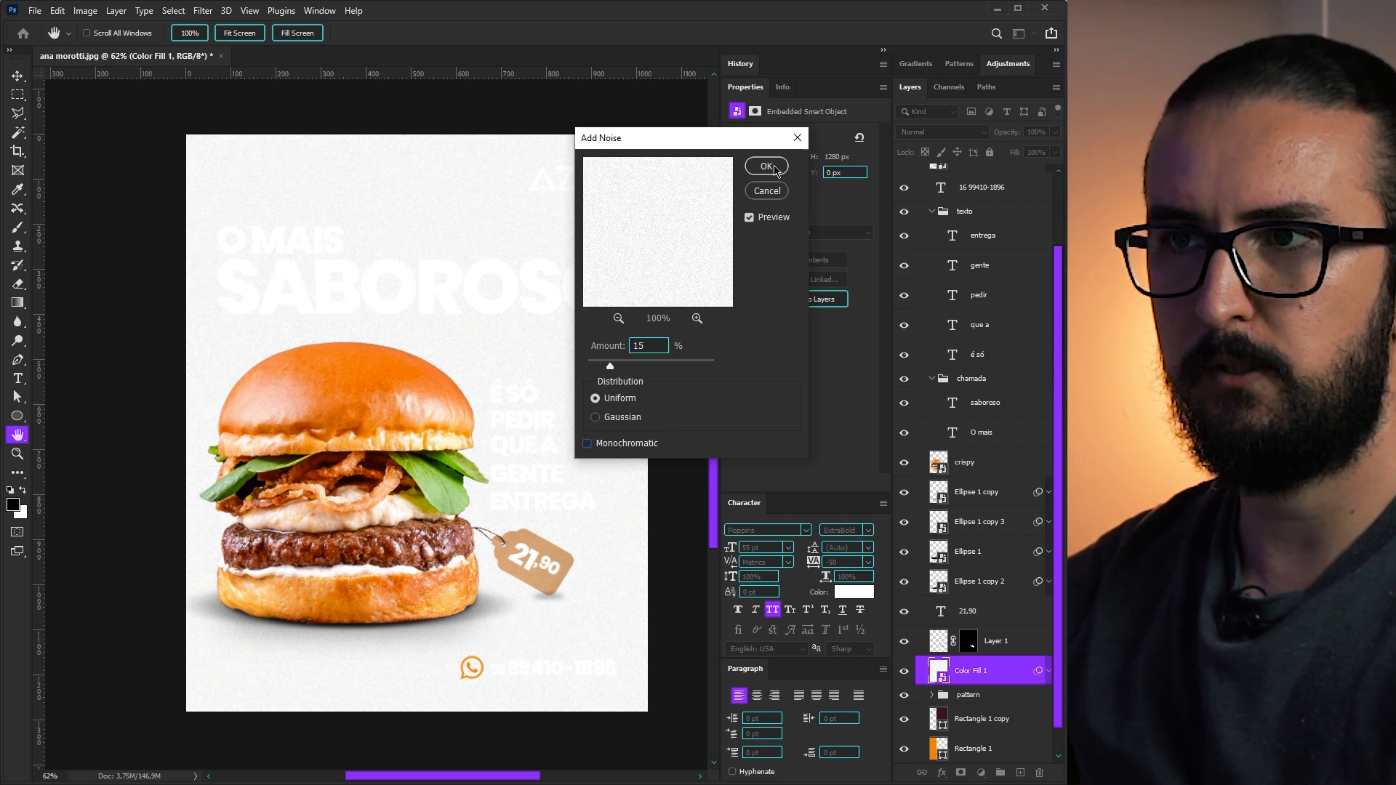
{"action": "left_click", "coordinate": [767, 166]}
- Set the noisy white fill layer's blend mode to Multiply
{"action": "left_click", "coordinate": [942, 132]}
{"action": "left_click", "coordinate": [919, 190]}
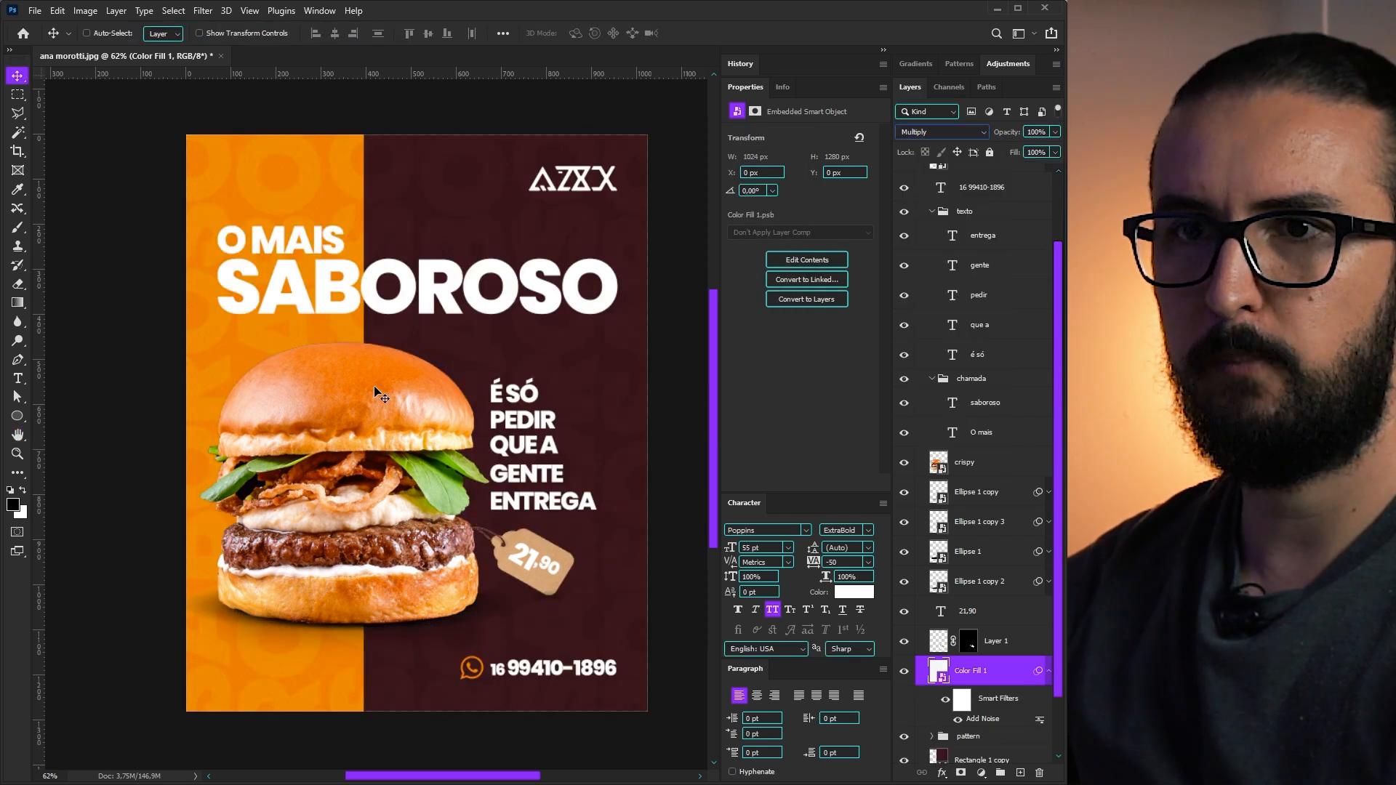
{"action": "scroll", "coordinate": [324, 427], "scroll_direction": "up", "scroll_amount": 5}
{"action": "scroll", "coordinate": [274, 315], "scroll_direction": "down", "scroll_amount": 4}
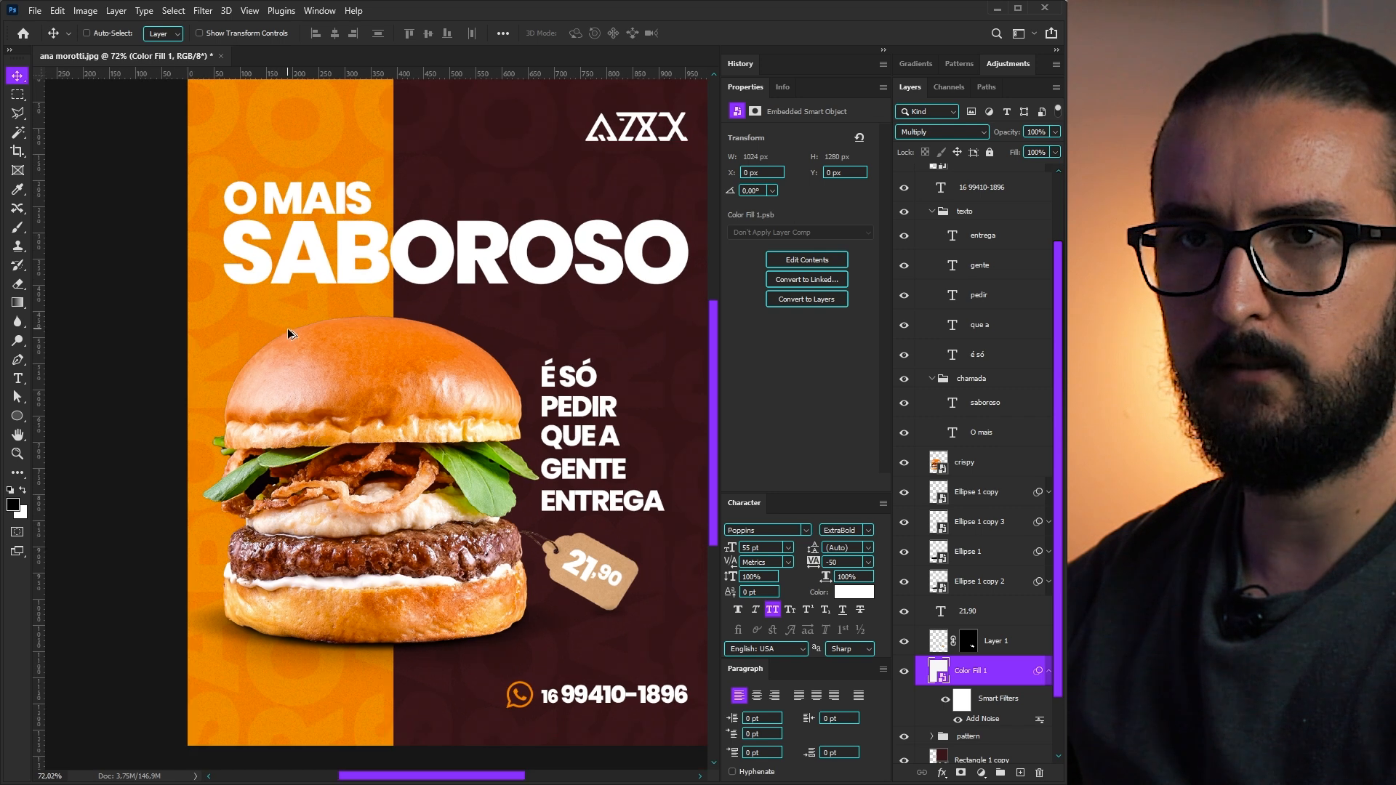
{"action": "scroll", "coordinate": [291, 330], "scroll_direction": "down", "scroll_amount": 3}
{"action": "scroll", "coordinate": [404, 357], "scroll_direction": "up", "scroll_amount": 3}
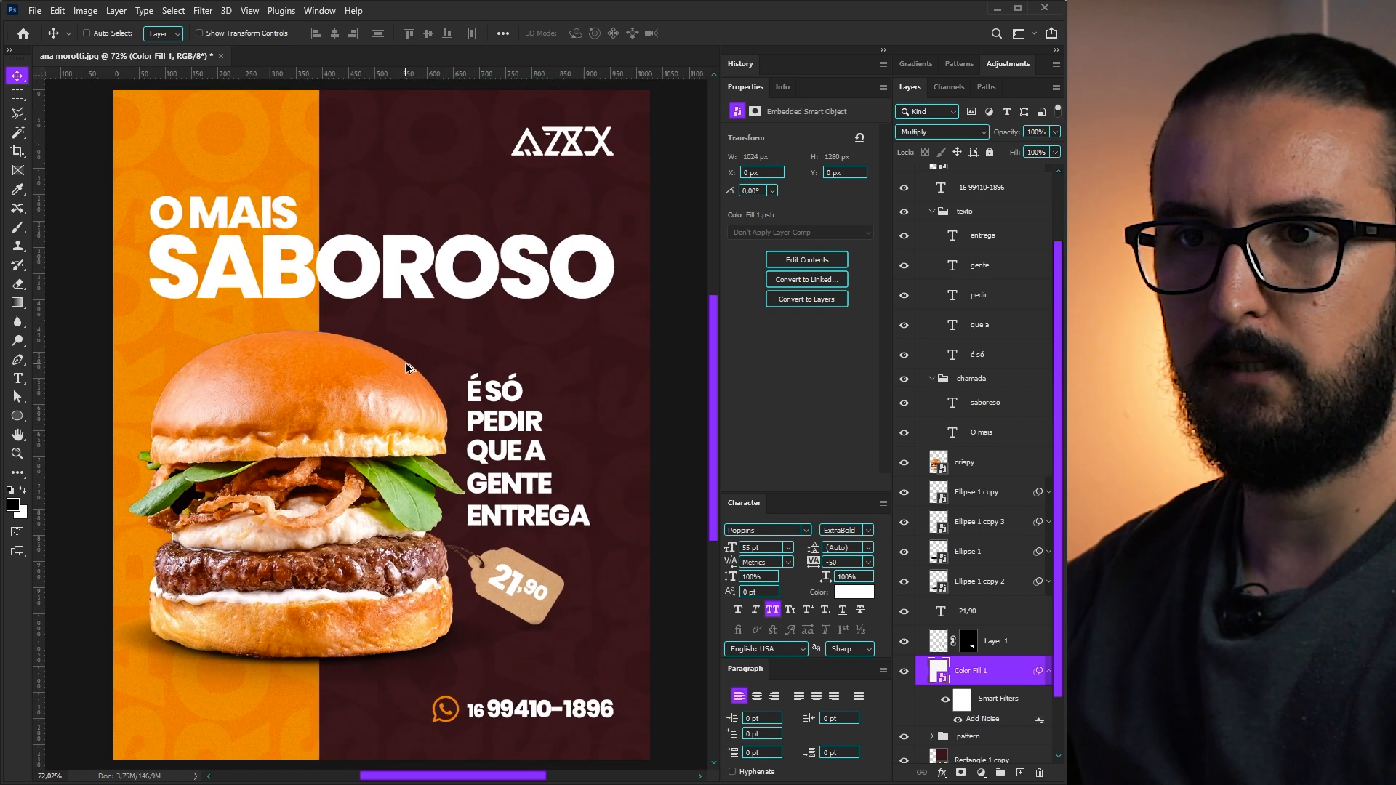
{"action": "left_click", "coordinate": [1048, 670]}
{"action": "left_click", "coordinate": [989, 694]}
- Add a radial Gradient Fill layer using the basic white-to-black gradient at 188% scale
{"action": "left_click", "coordinate": [981, 773]}
{"action": "left_click", "coordinate": [1002, 533]}
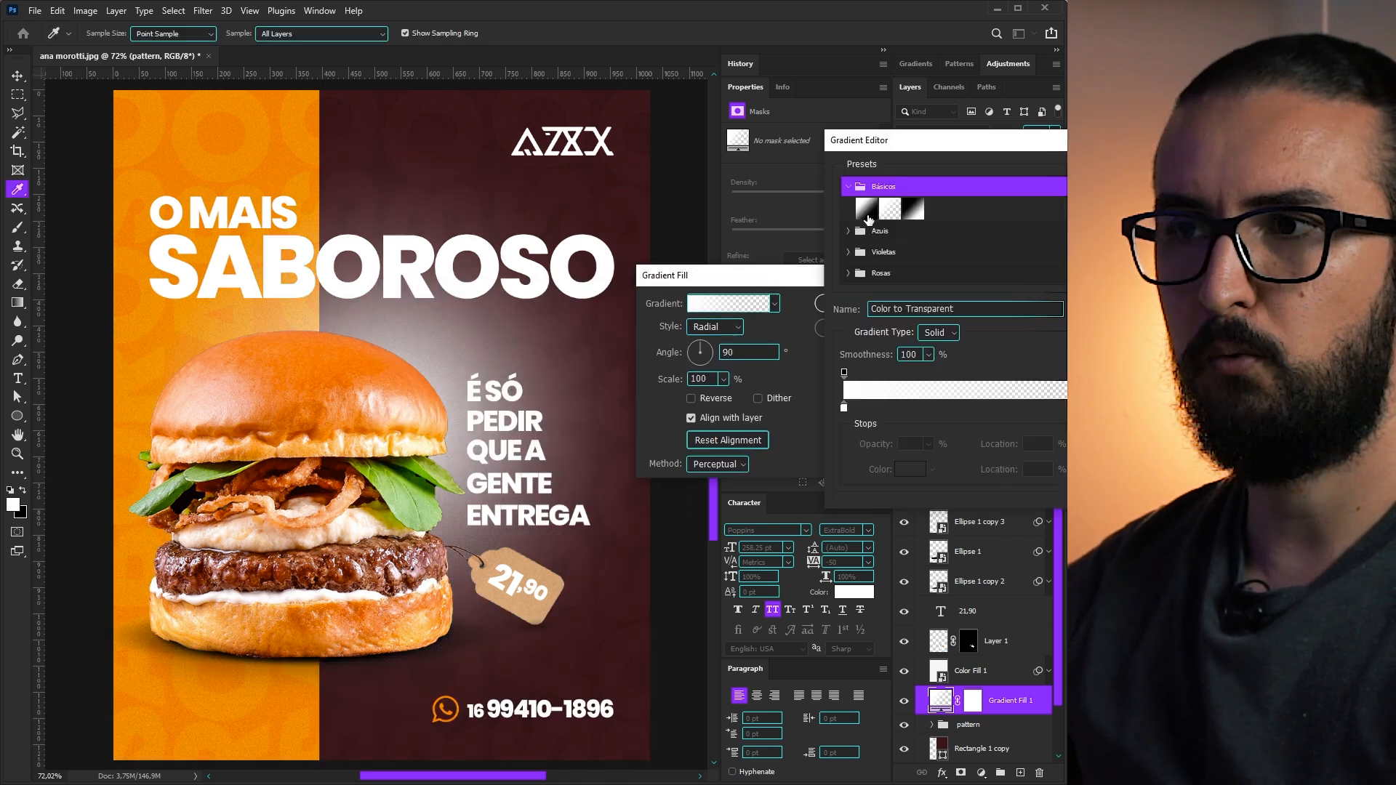
{"action": "left_click", "coordinate": [867, 208]}
{"action": "left_click", "coordinate": [914, 210]}
{"action": "left_click", "coordinate": [867, 209]}
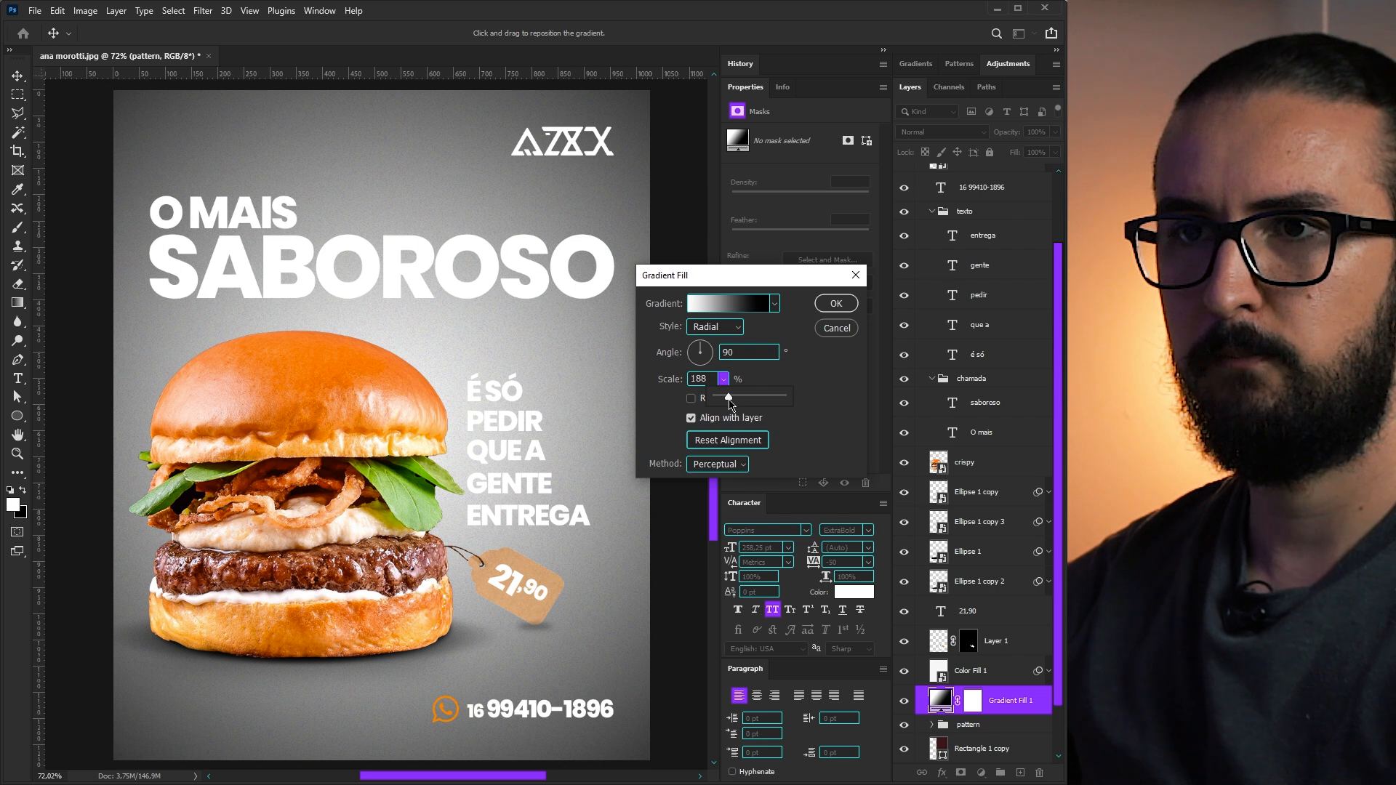
{"action": "left_click", "coordinate": [798, 399]}
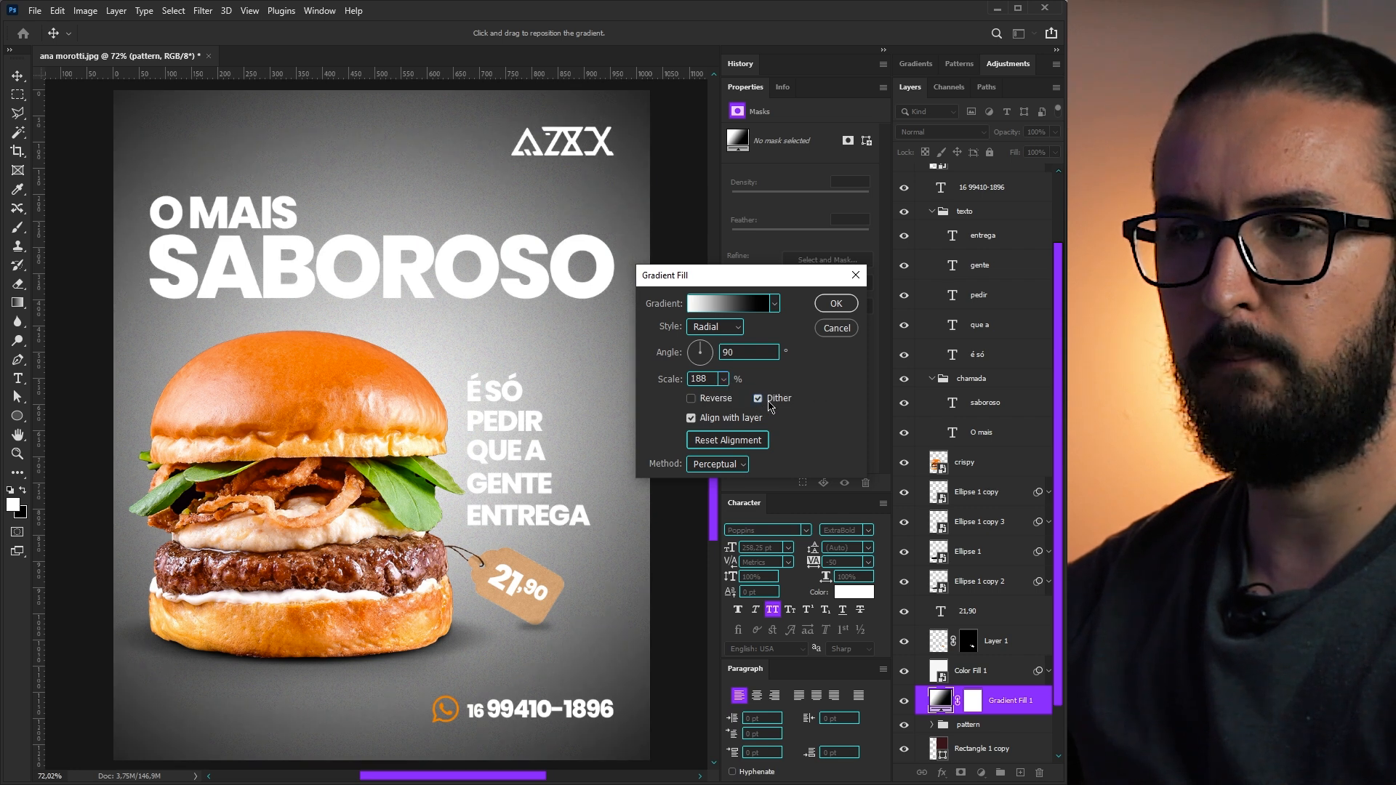
{"action": "left_click", "coordinate": [836, 303]}
- Blend the gradient fill in Multiply at 20% opacity
{"action": "left_click", "coordinate": [938, 133]}
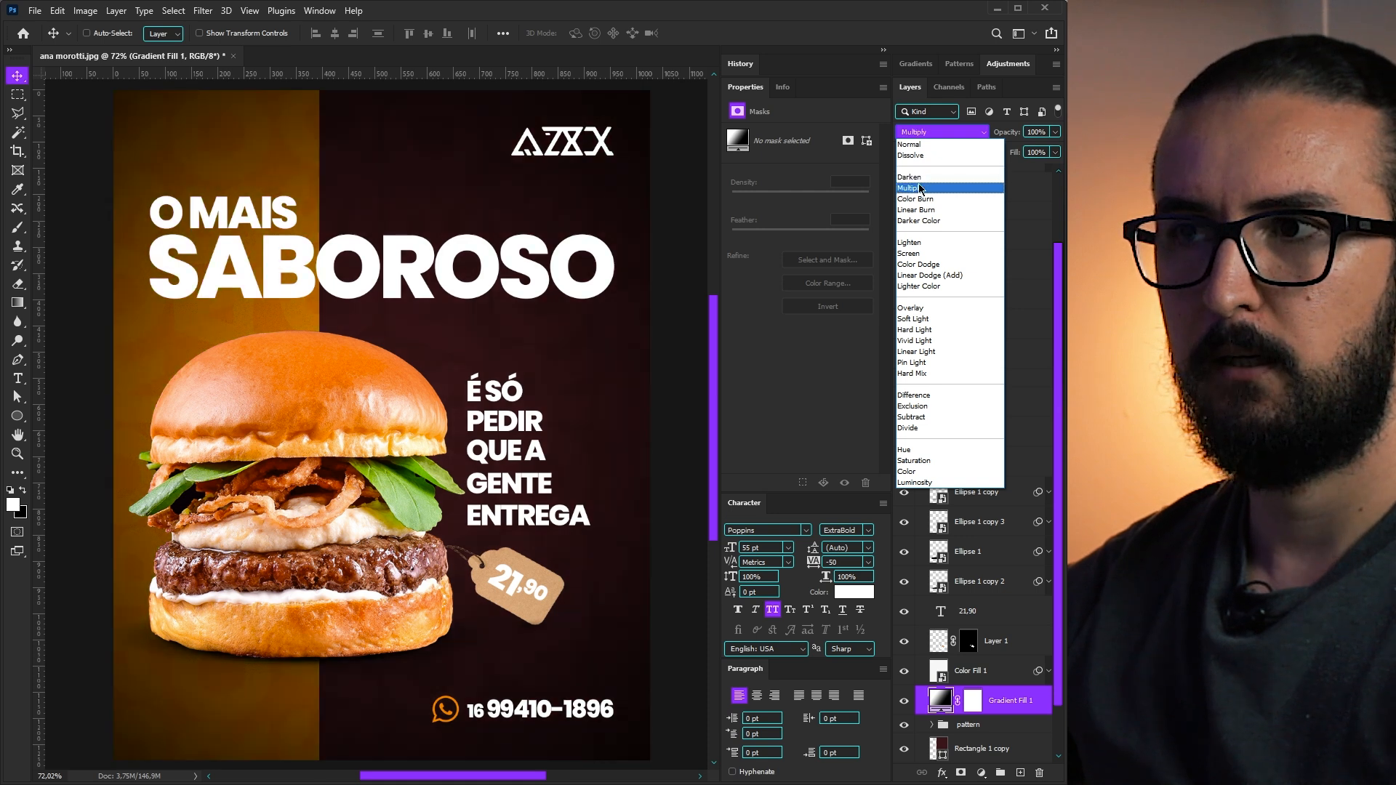
{"action": "left_click", "coordinate": [918, 186]}
{"action": "key", "text": "2"}
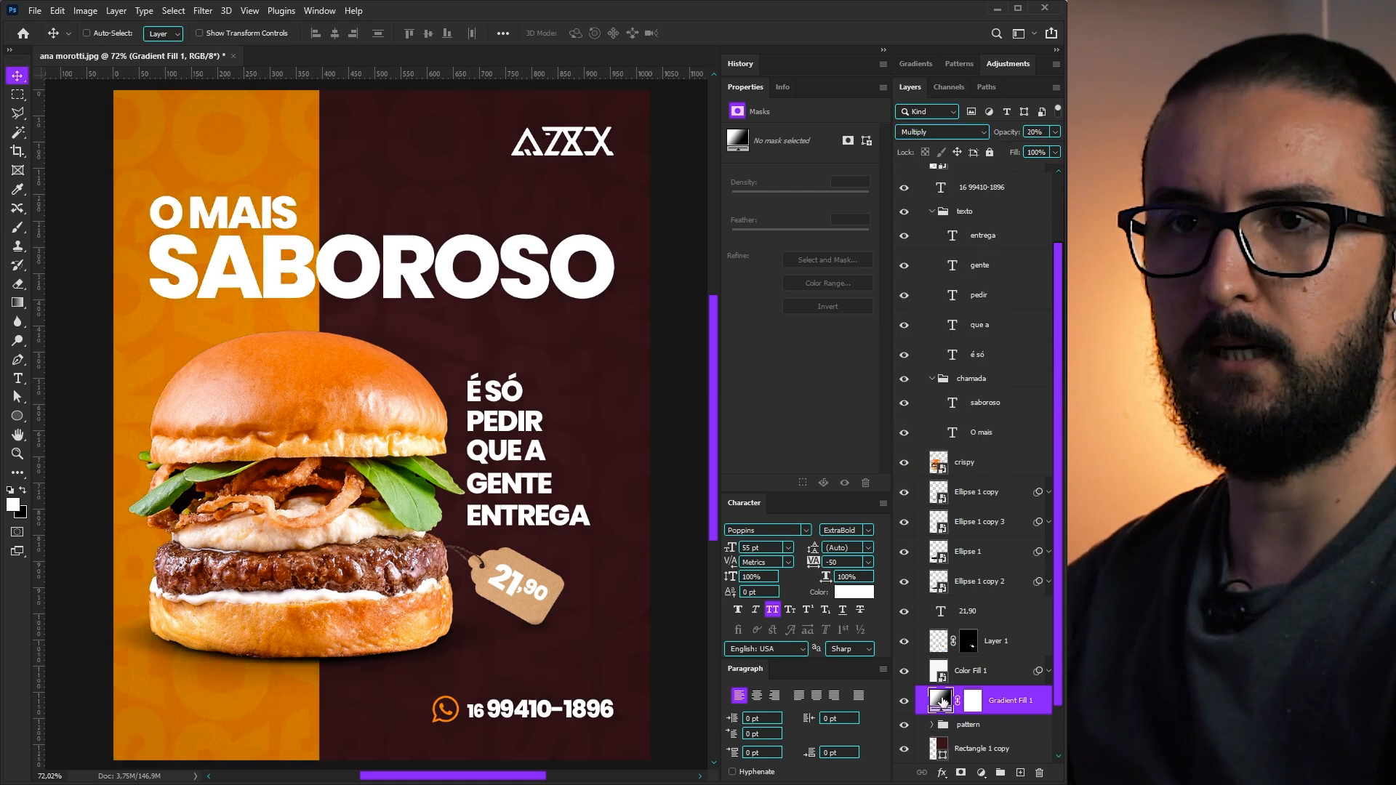
- Edit the gradient's stops, moving the opacity stop to about 36% and widening the white centre
{"action": "double_click", "coordinate": [940, 700]}
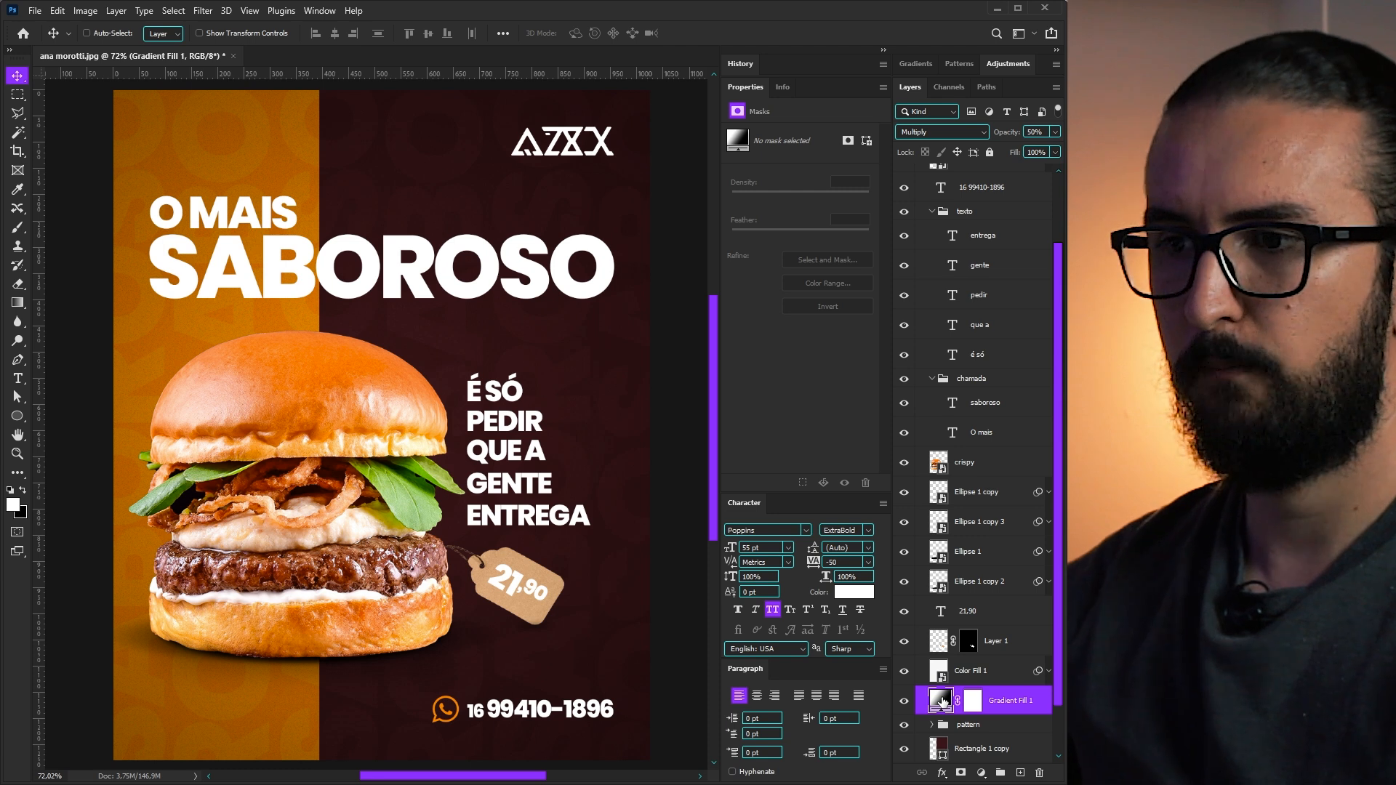
{"action": "left_click", "coordinate": [727, 303]}
{"action": "left_click_drag", "start_coordinate": [845, 374], "coordinate": [958, 373]}
{"action": "left_click_drag", "start_coordinate": [834, 380], "coordinate": [959, 374]}
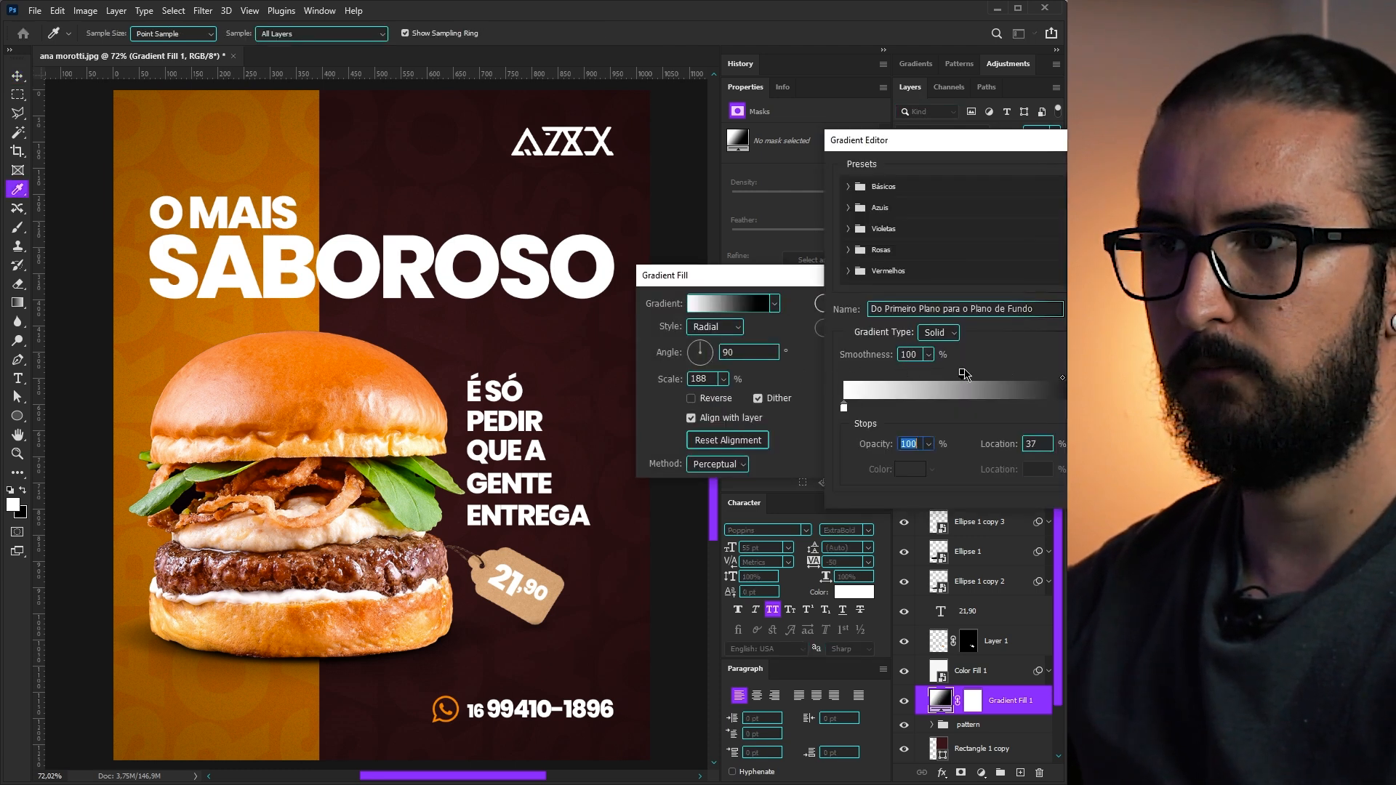
{"action": "left_click_drag", "start_coordinate": [845, 408], "coordinate": [1009, 407]}
{"action": "key", "text": "Return"}
- Reduce the vignette gradient's scale to 166%
{"action": "left_click", "coordinate": [724, 379]}
{"action": "left_click_drag", "start_coordinate": [722, 397], "coordinate": [724, 402]}
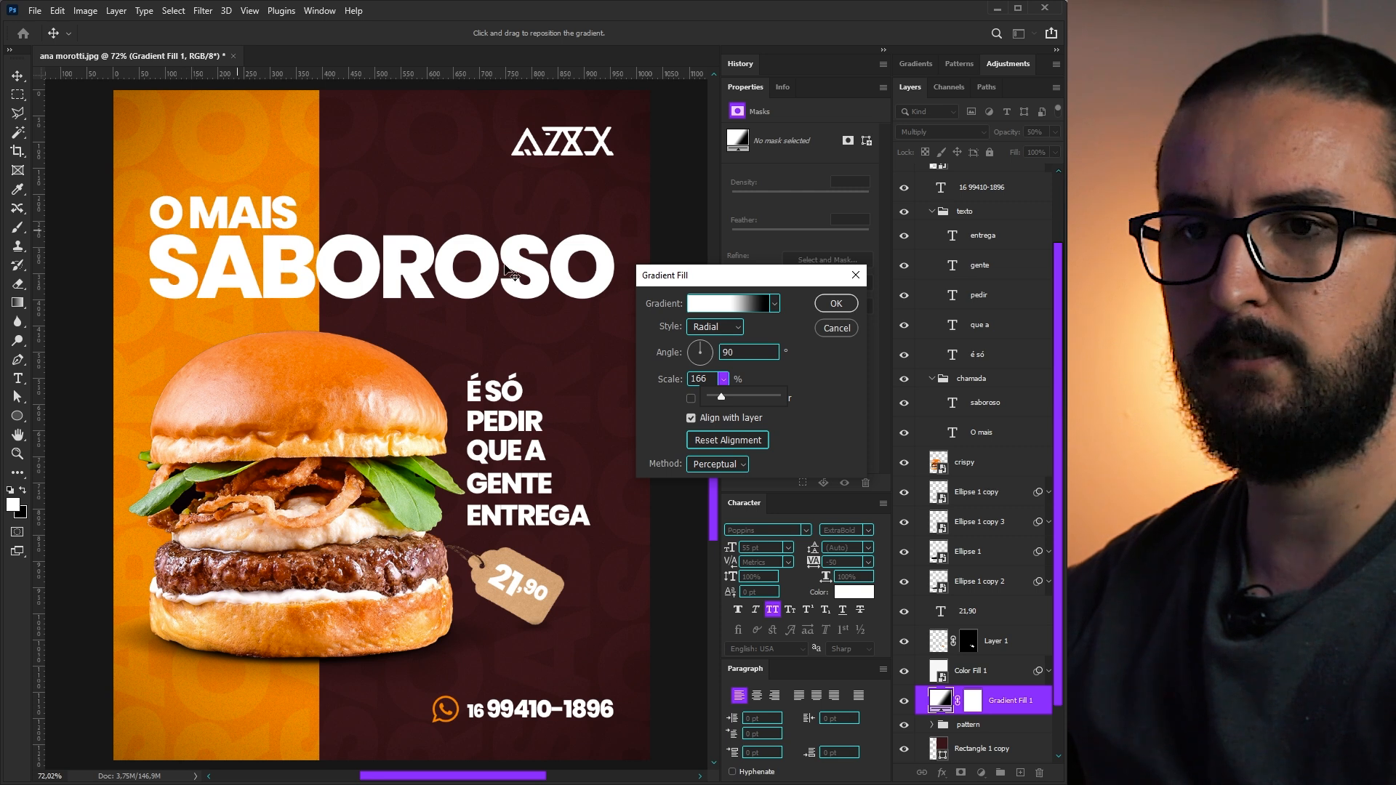
{"action": "left_click", "coordinate": [837, 300]}
{"action": "left_click", "coordinate": [978, 672]}
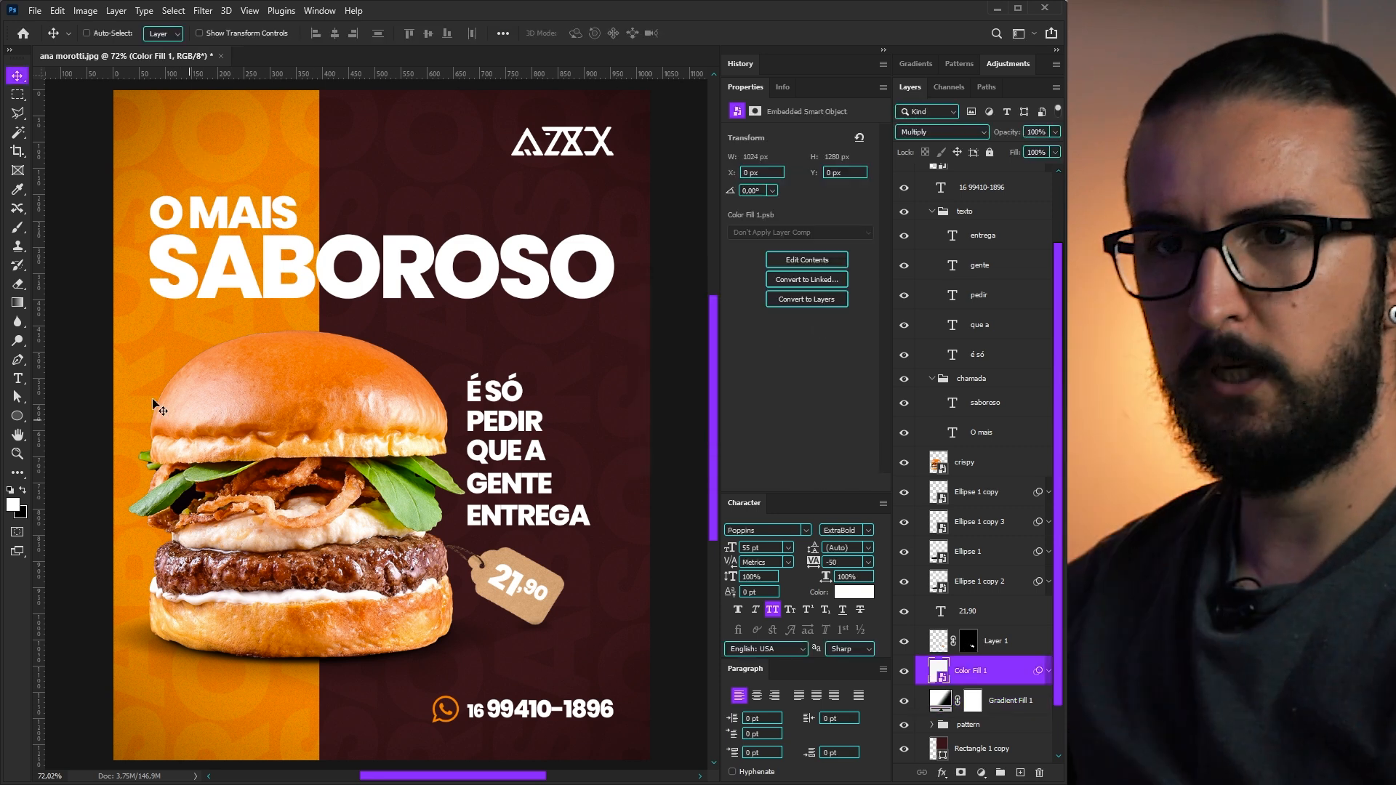
- Draw a white circle over the burger and apply a strong Gaussian Blur
{"action": "scroll", "coordinate": [469, 407], "scroll_direction": "down", "scroll_amount": 2}
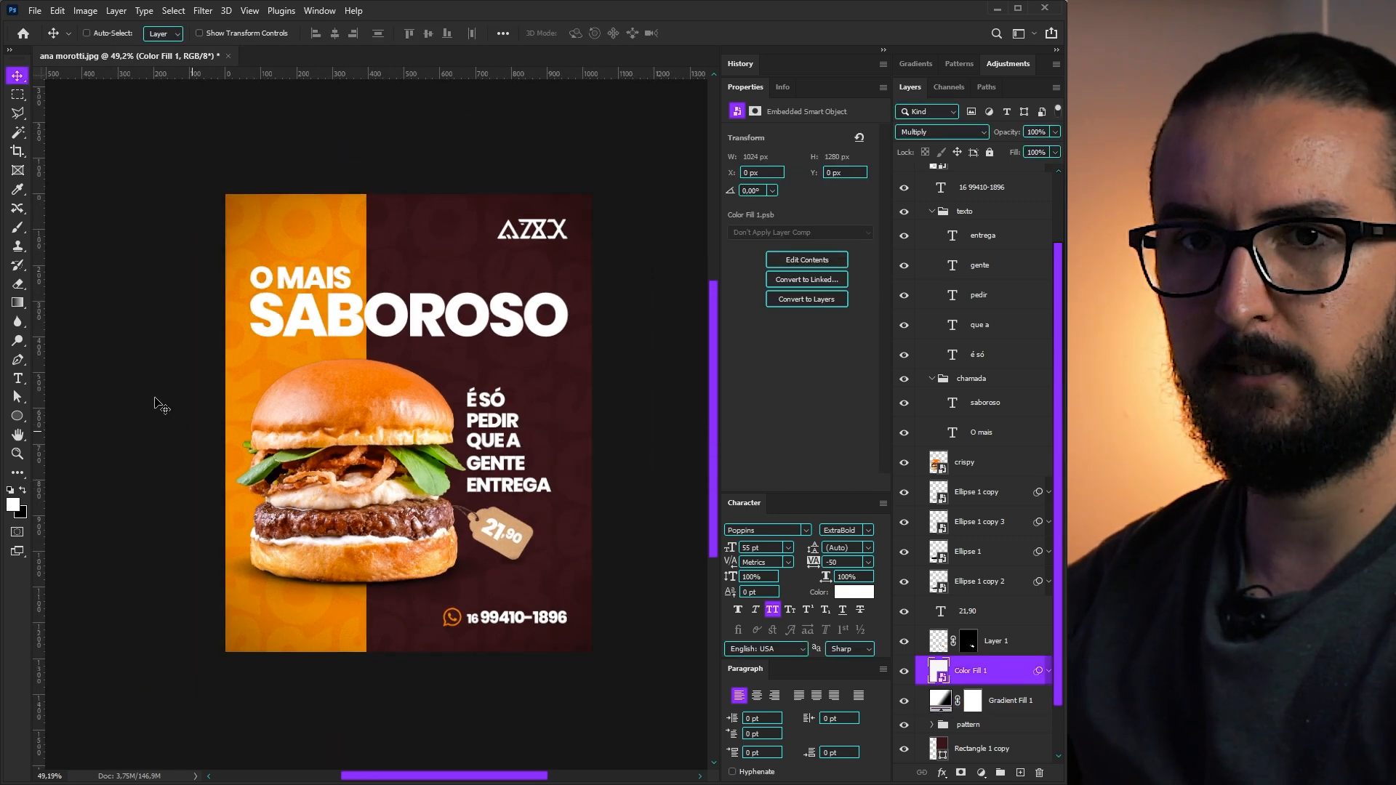
{"action": "left_click", "coordinate": [13, 416]}
{"action": "left_click_drag", "start_coordinate": [355, 467], "coordinate": [461, 589]}
{"action": "left_click", "coordinate": [203, 10]}
{"action": "mouse_move", "coordinate": [249, 194]}
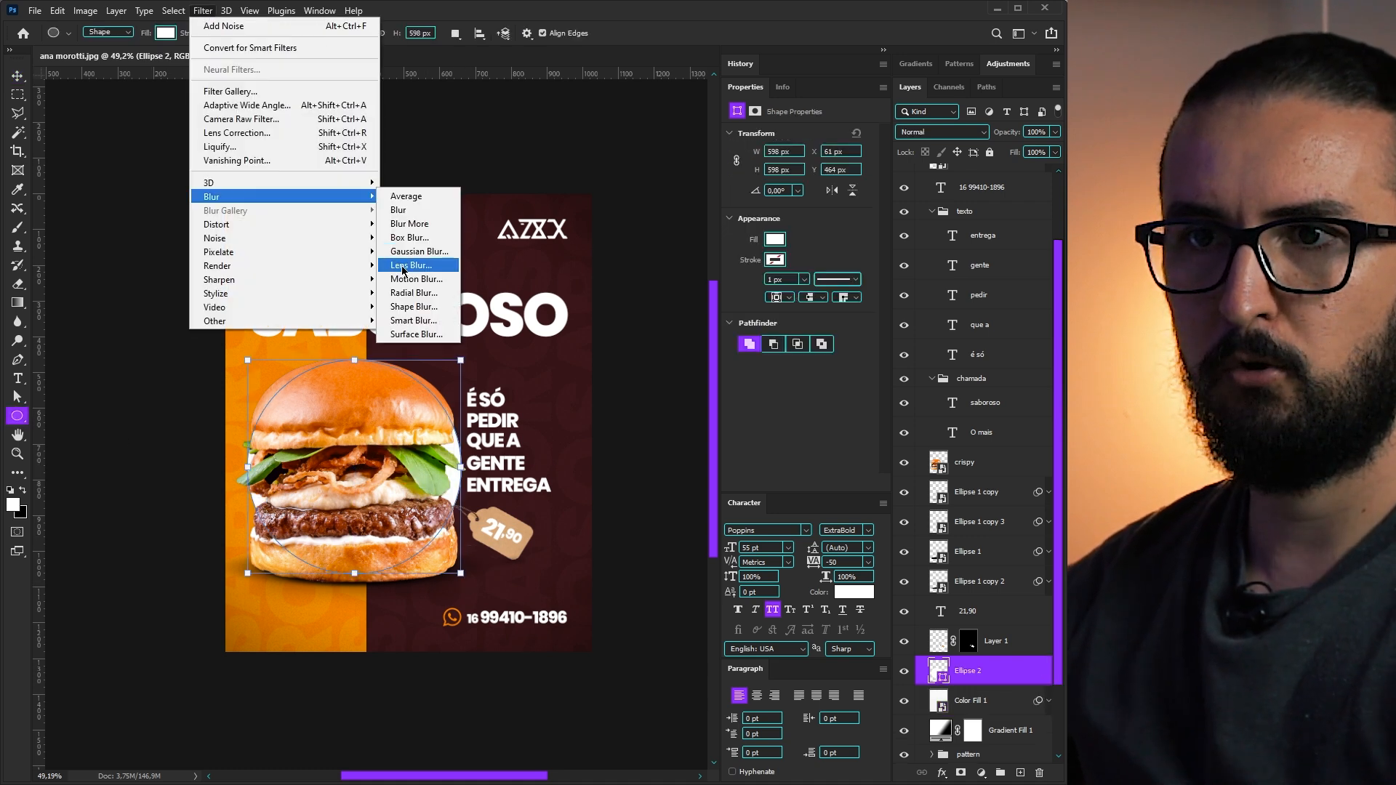
{"action": "left_click", "coordinate": [416, 264]}
{"action": "left_click_drag", "start_coordinate": [599, 497], "coordinate": [611, 499]}
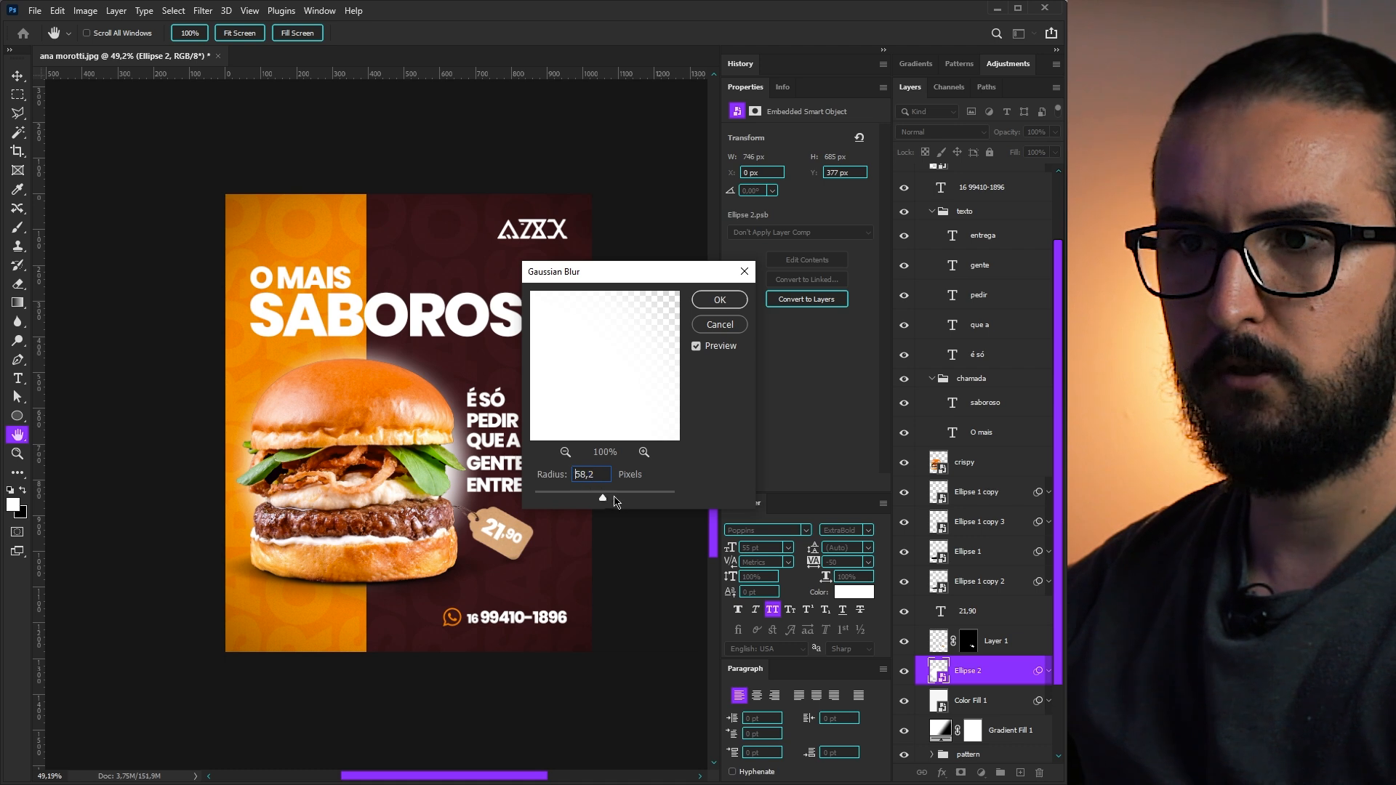
{"action": "key", "text": "Return"}
- Set the blurred circle to Overlay, then duplicate it as a Screen copy at 50% opacity
{"action": "key", "text": "v"}
{"action": "key", "text": "shift+alt+o"}
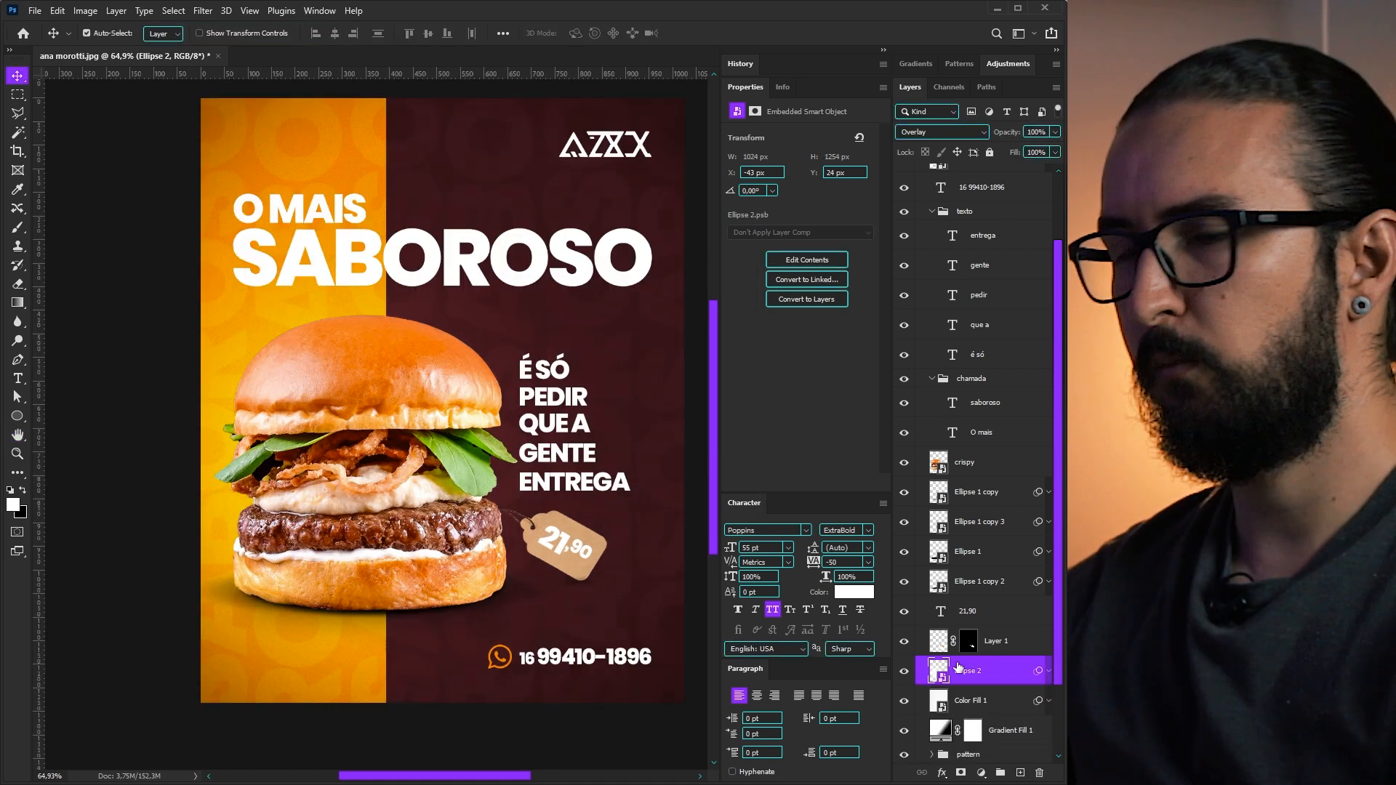
{"action": "key", "text": "ctrl+j"}
{"action": "left_click", "coordinate": [942, 131]}
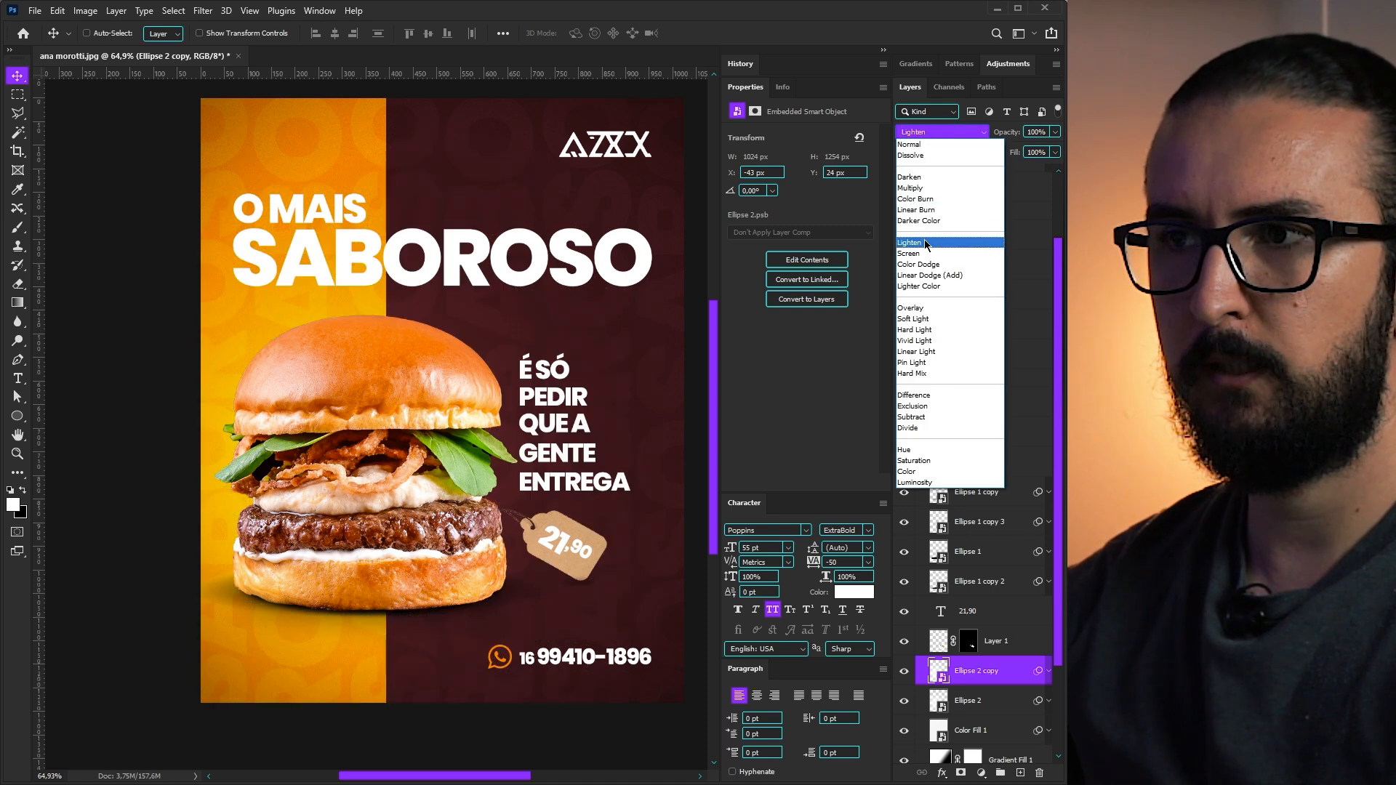
{"action": "left_click", "coordinate": [922, 254]}
{"action": "key", "text": "5"}
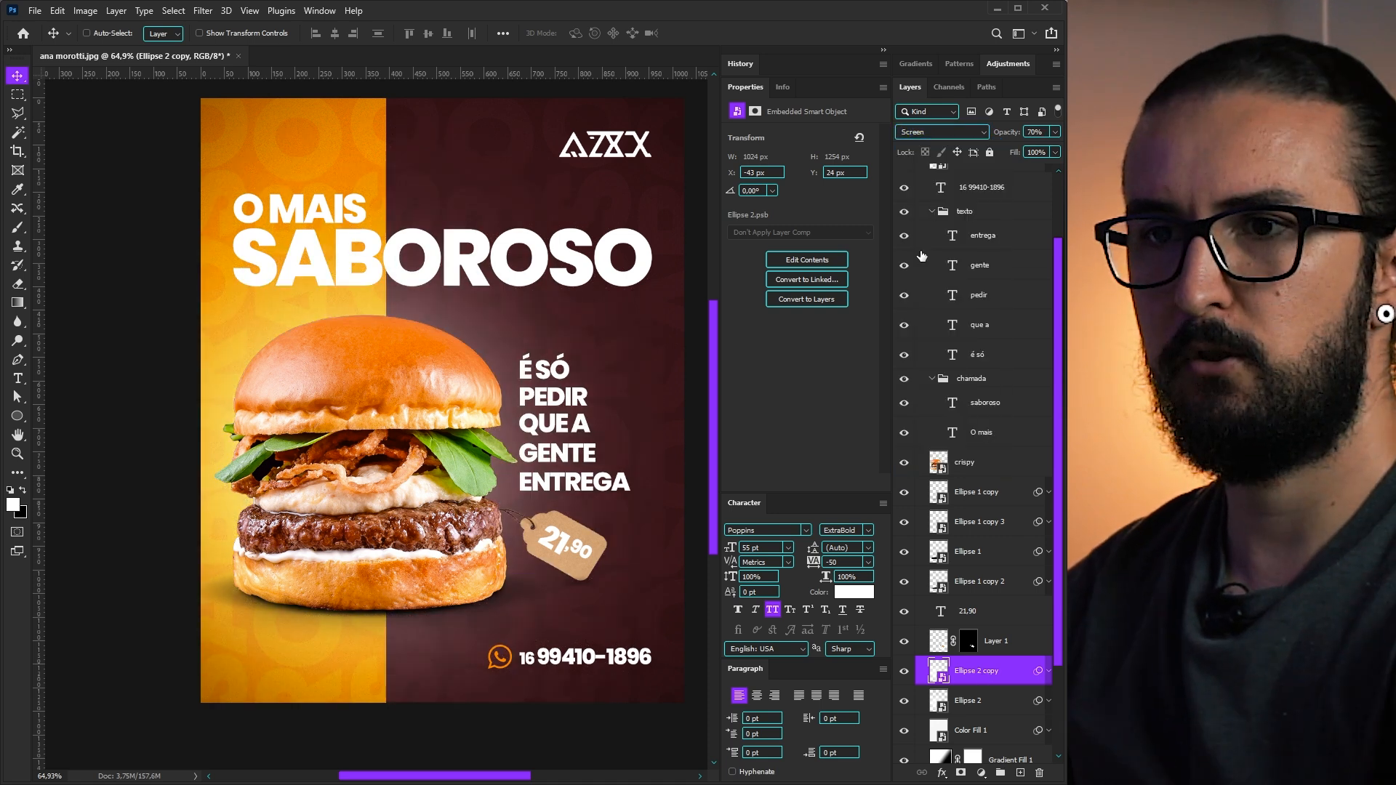
{"action": "scroll", "coordinate": [547, 351], "scroll_direction": "down", "scroll_amount": 2}
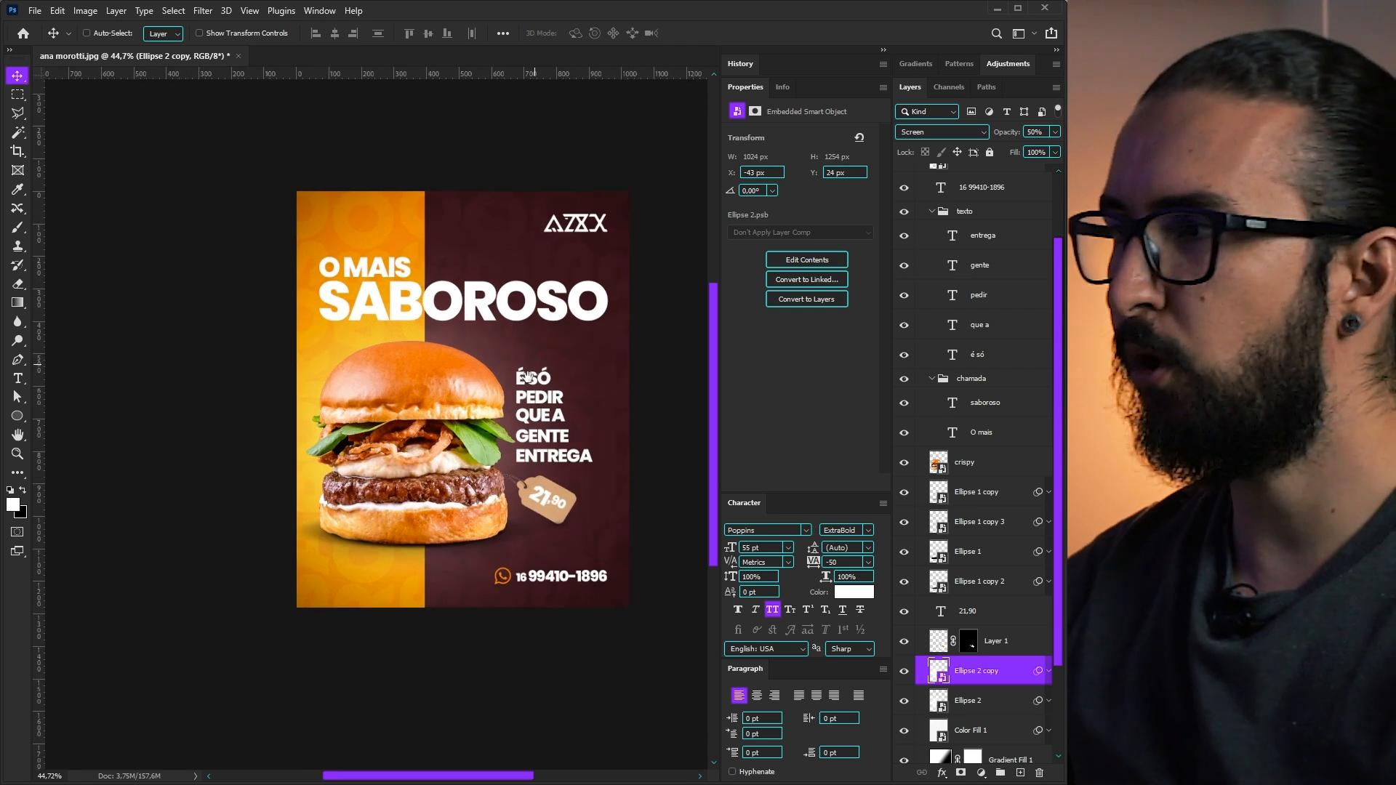
{"action": "scroll", "coordinate": [525, 412], "scroll_direction": "up", "scroll_amount": 2}
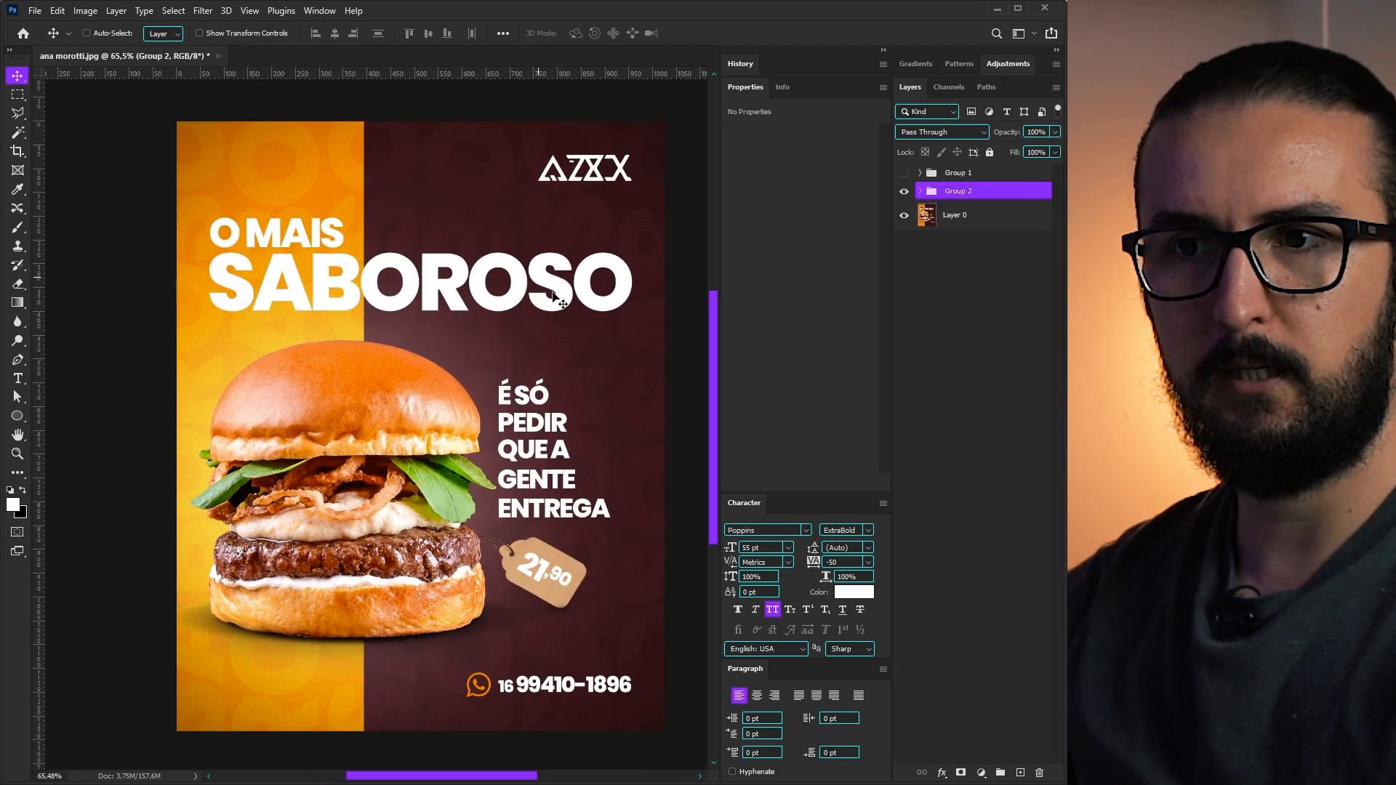
- Hide Group 2 to reveal the original reference poster
{"action": "left_click", "coordinate": [904, 191]}
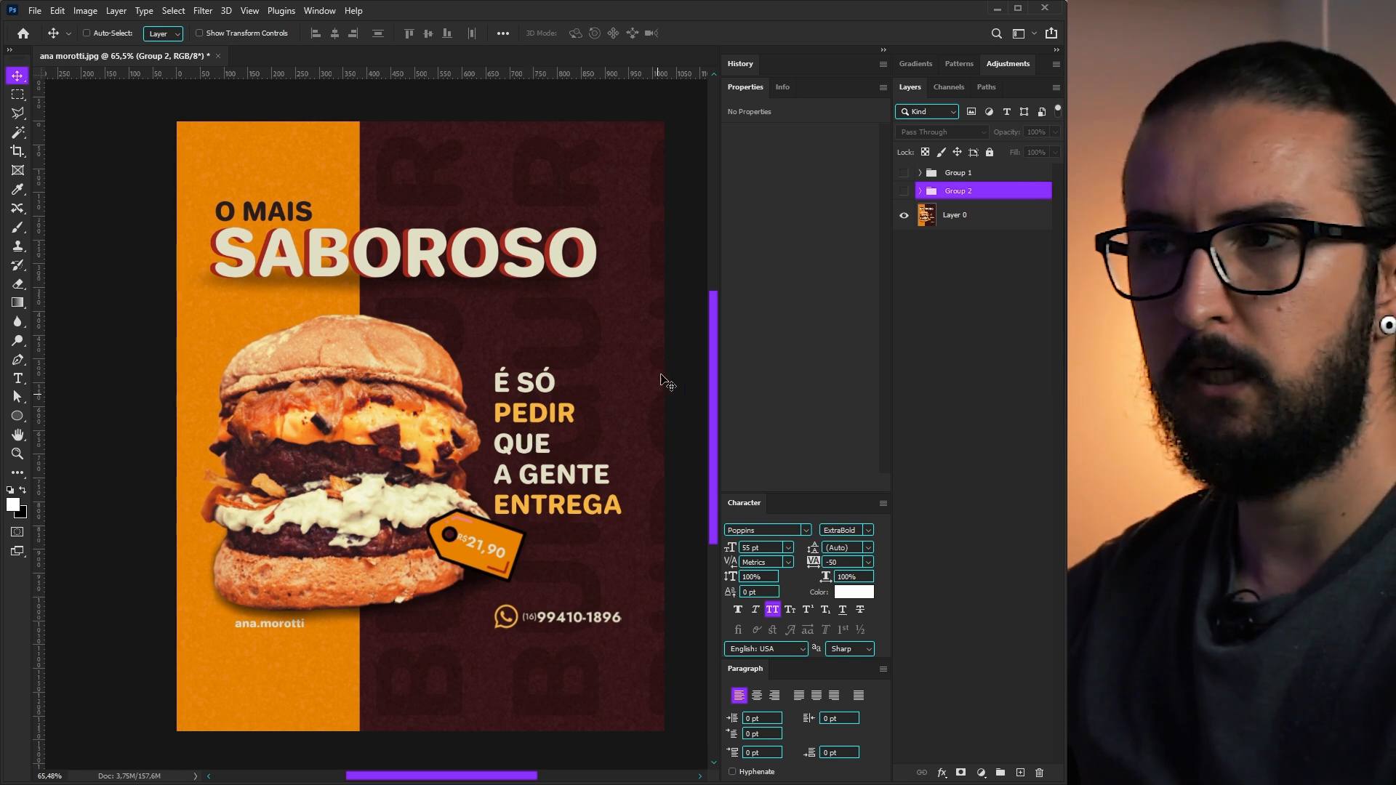
- Show the new design and swatch grid, then color PEDIR and ENTREGA orange
{"action": "left_click", "coordinate": [903, 191]}
{"action": "left_click", "coordinate": [920, 191]}
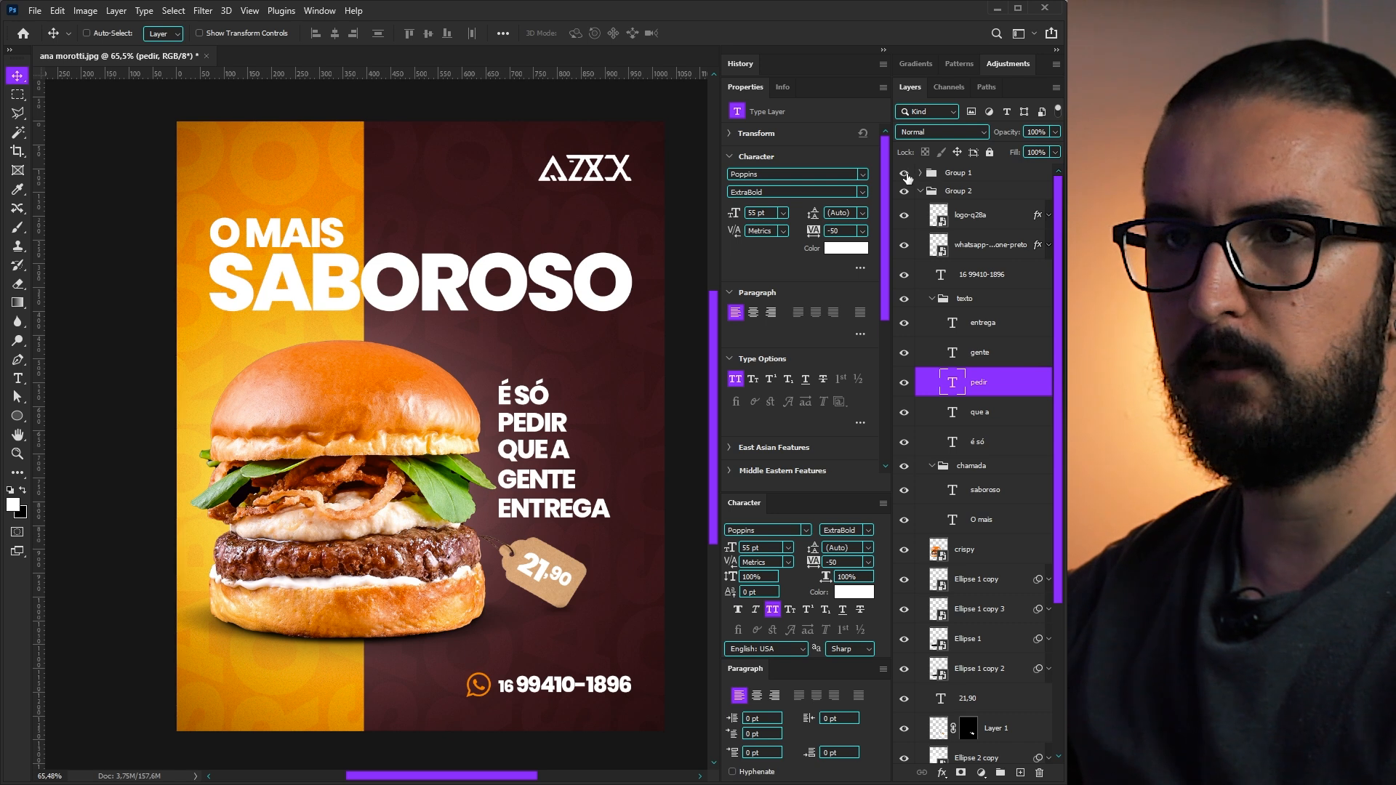
{"action": "left_click", "coordinate": [904, 173]}
{"action": "left_click", "coordinate": [985, 326], "text": "ctrl"}
{"action": "left_click", "coordinate": [855, 593]}
{"action": "left_click", "coordinate": [262, 160]}
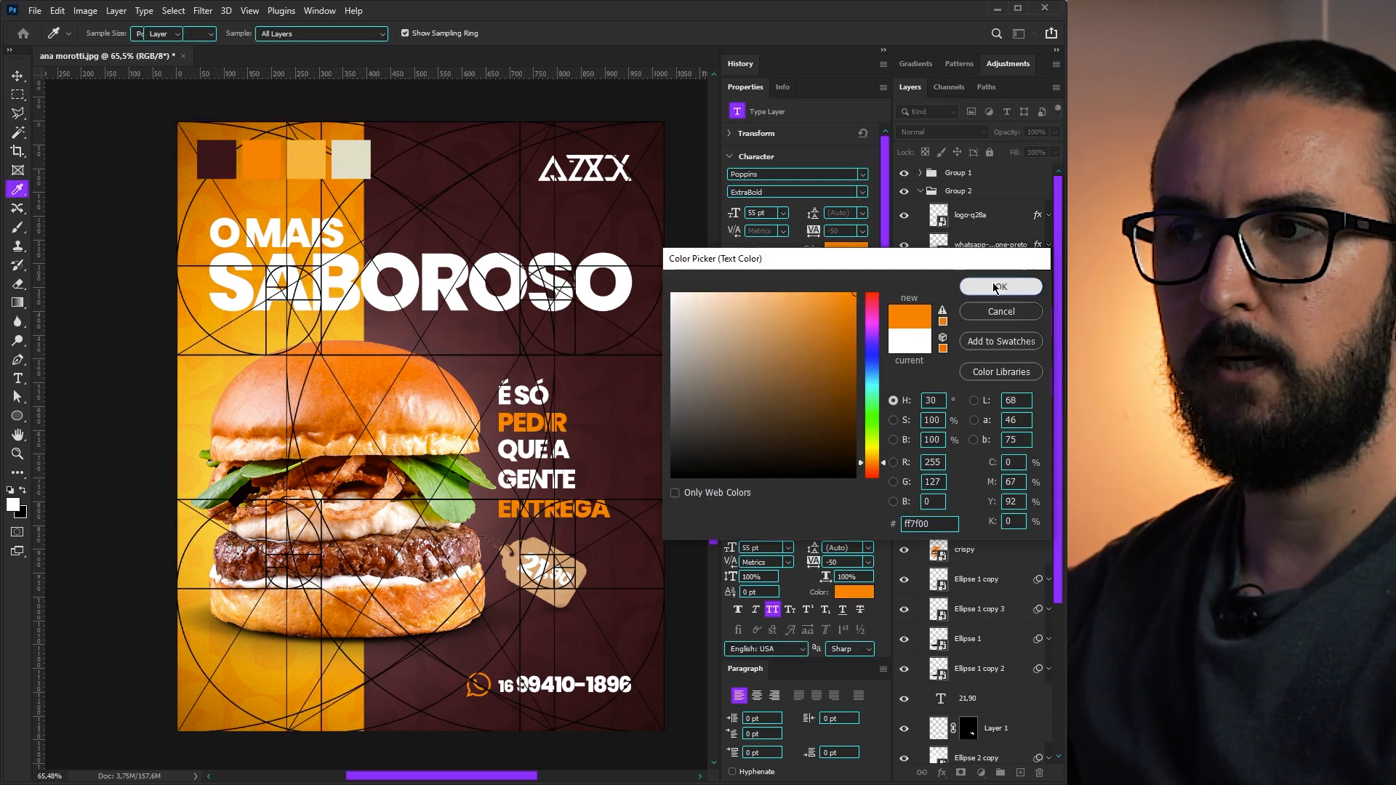
{"action": "left_click", "coordinate": [1001, 286]}
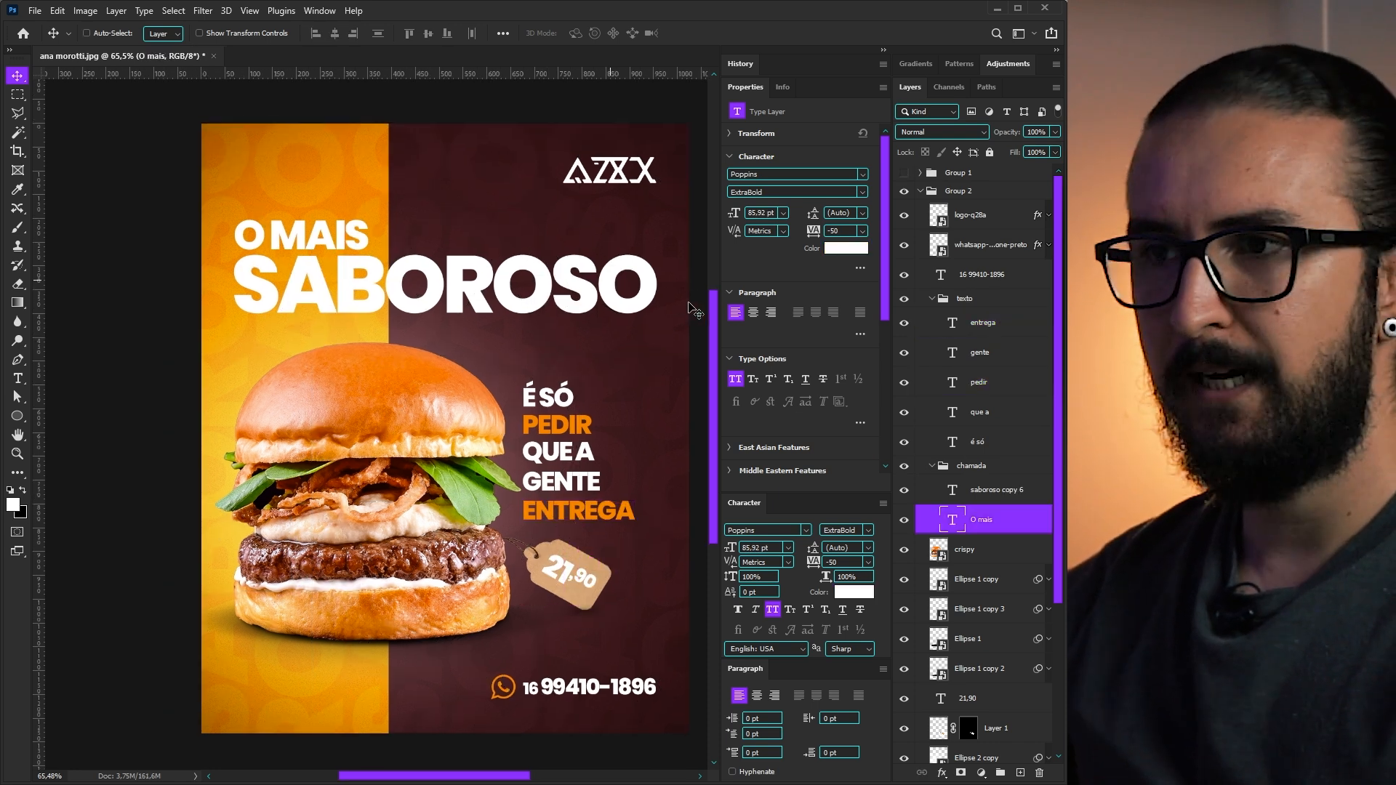
- Tint O MAIS the cream swatch color dedcc3
{"action": "left_click", "coordinate": [905, 174]}
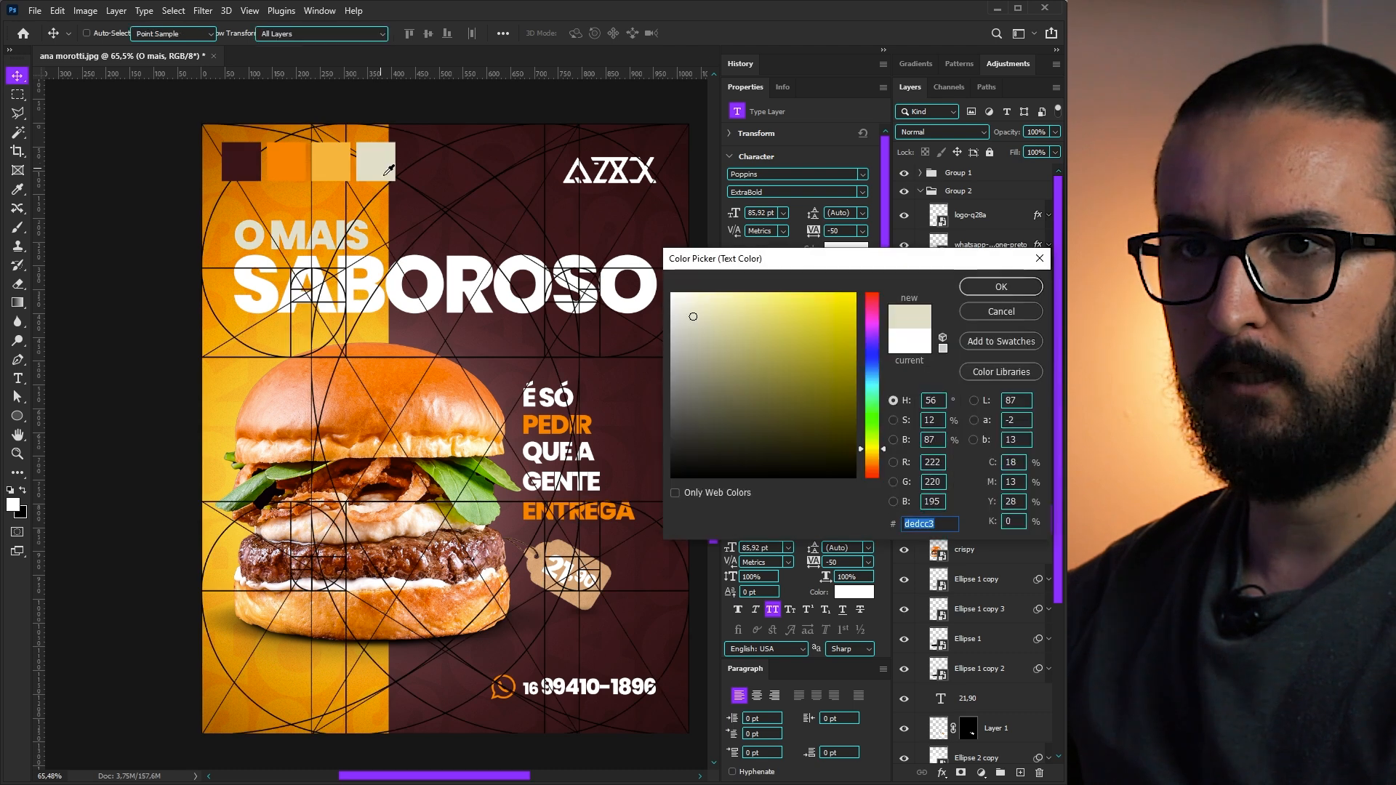
{"action": "left_click", "coordinate": [986, 290]}
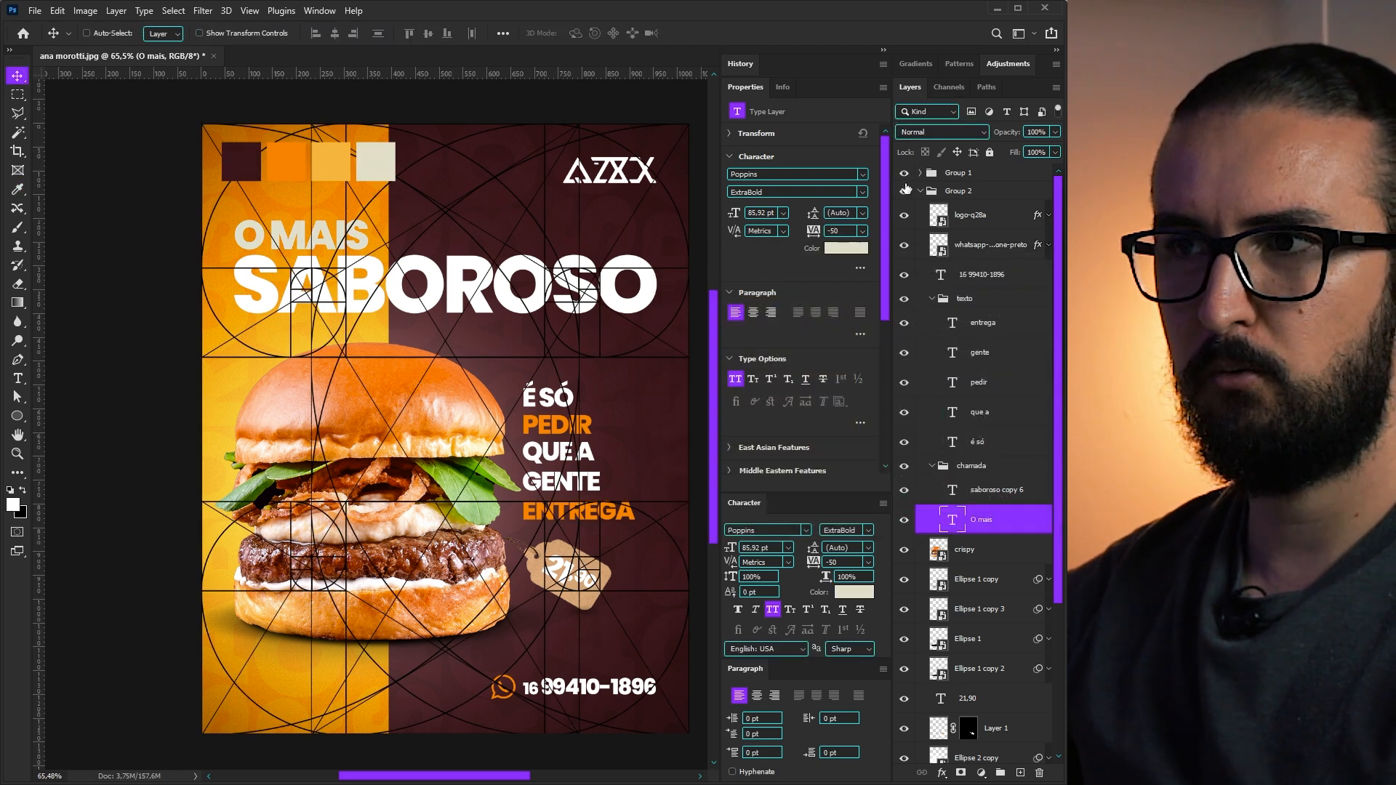
{"action": "left_click_drag", "start_coordinate": [522, 308], "coordinate": [517, 308]}
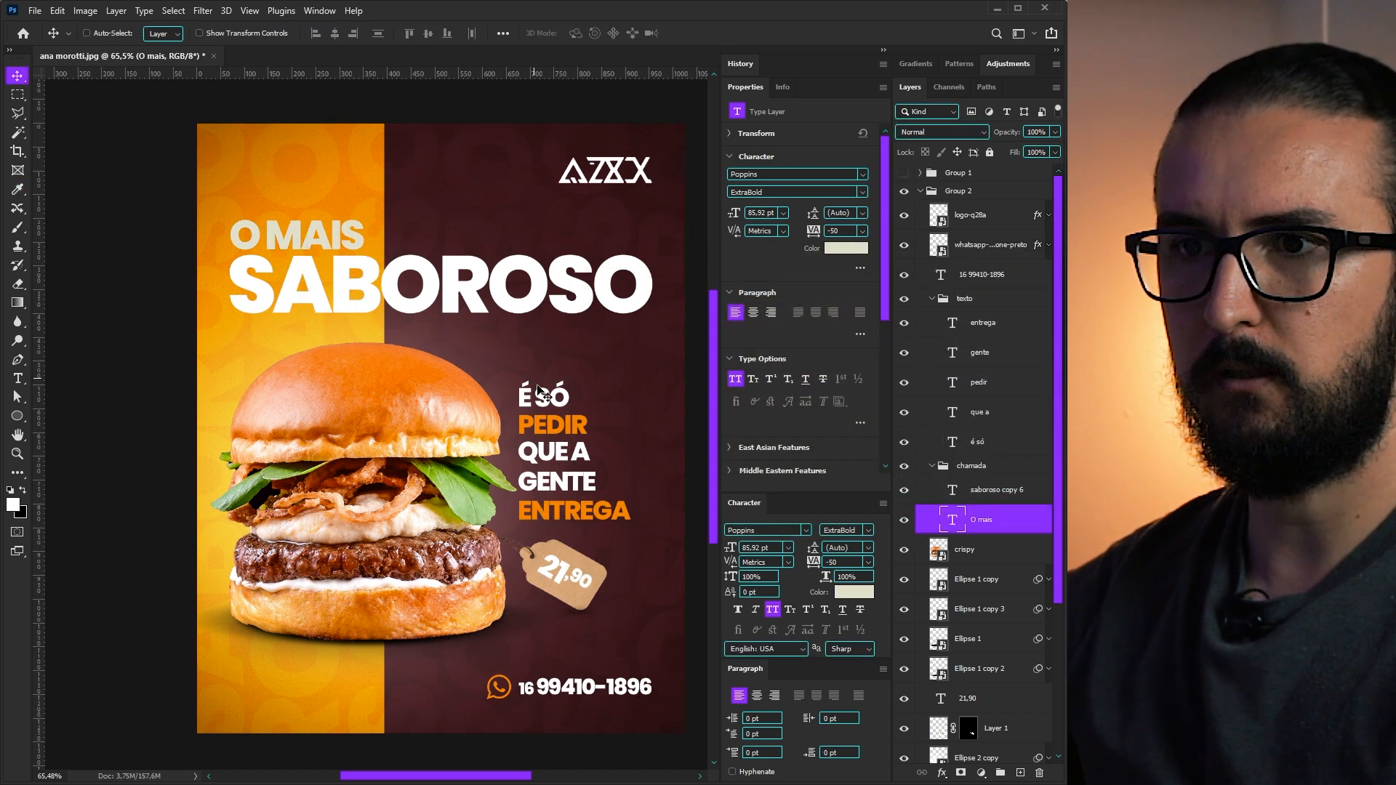
- Select the É SÓ, QUE A and GENTE layers but keep them white
{"action": "left_click", "coordinate": [540, 392], "text": "ctrl"}
{"action": "left_click", "coordinate": [556, 452], "text": "ctrl+shift"}
{"action": "left_click", "coordinate": [558, 481], "text": "ctrl+shift"}
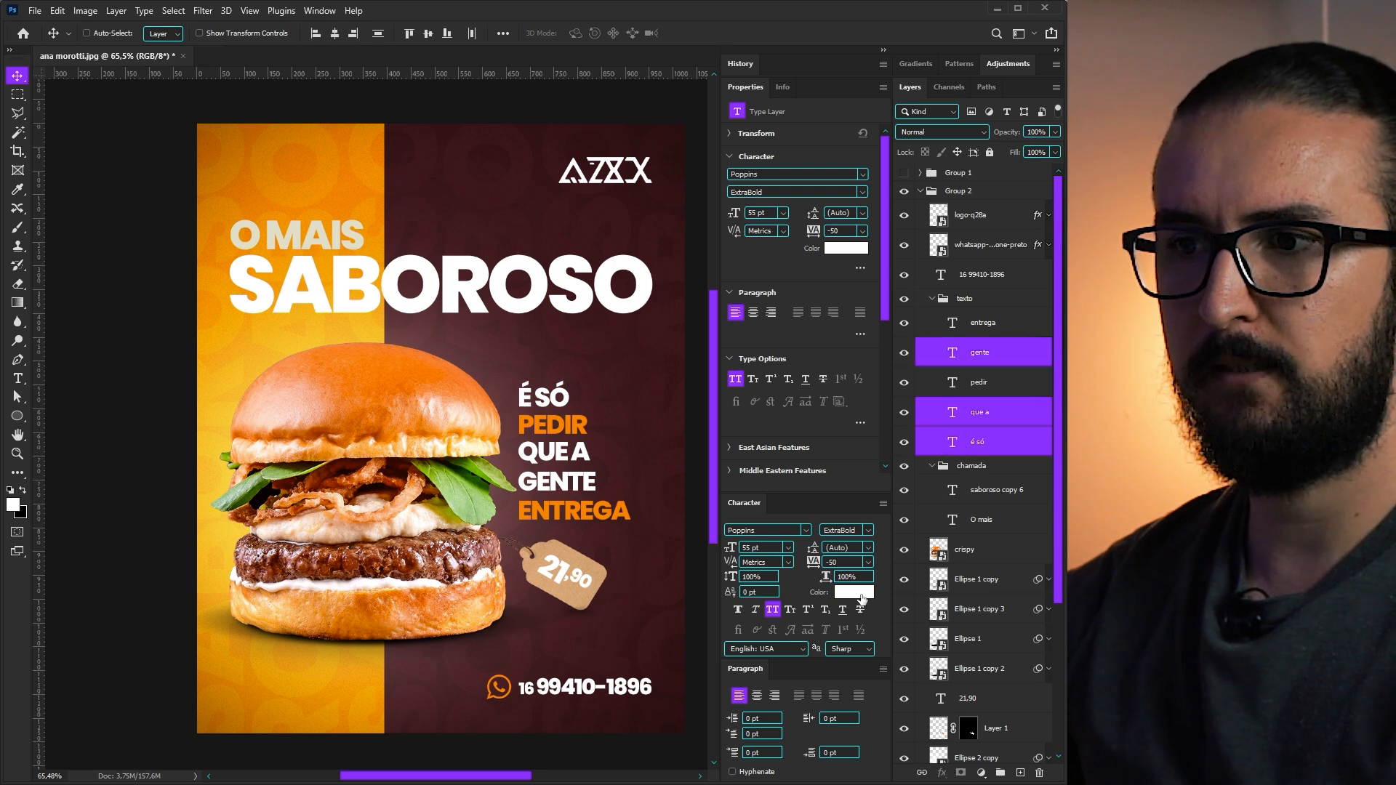
{"action": "left_click", "coordinate": [858, 592]}
{"action": "key", "text": "Escape"}
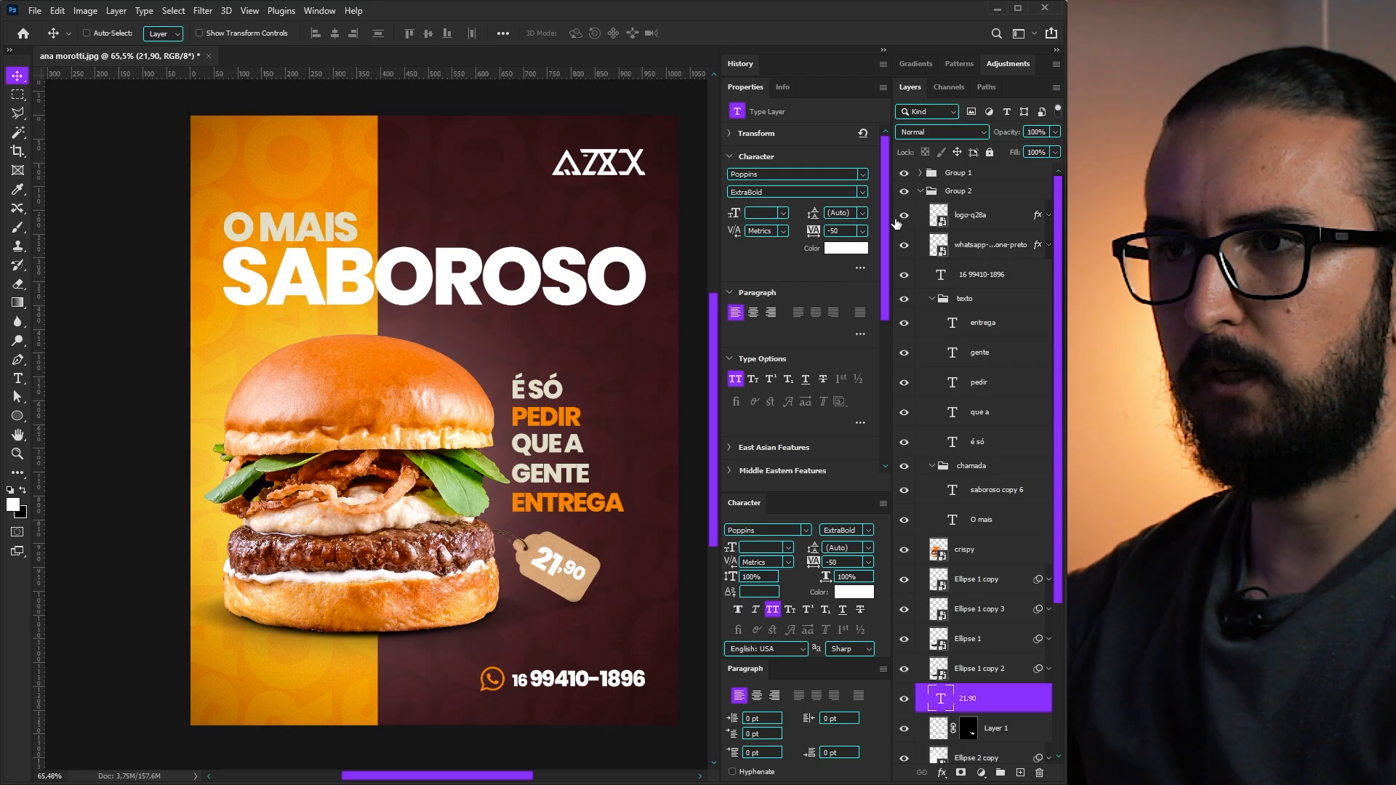
- Color the 21,90 price text dark maroon 3e1519 and hide the swatch grid
{"action": "left_click", "coordinate": [854, 592]}
{"action": "left_click", "coordinate": [232, 156]}
{"action": "key", "text": "Return"}
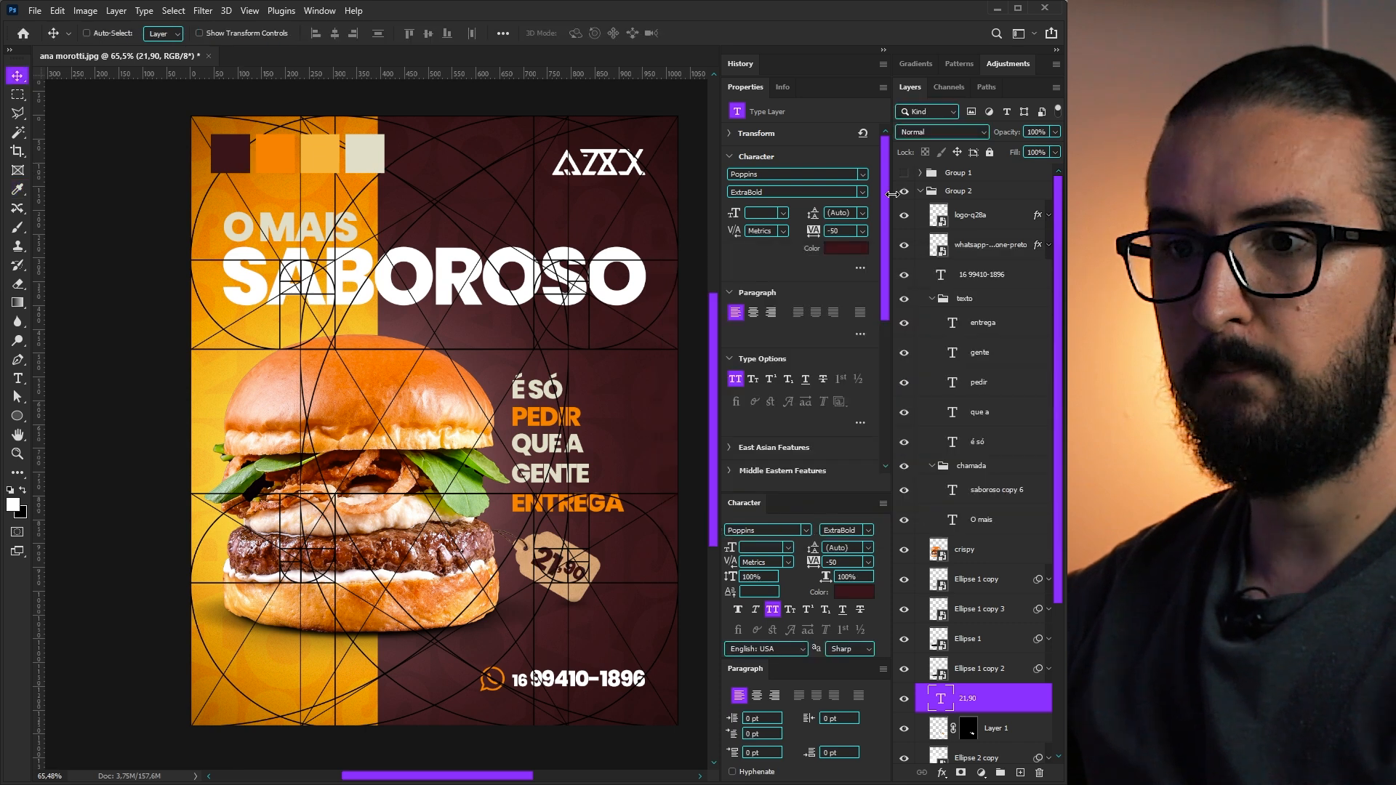
{"action": "left_click", "coordinate": [904, 173]}
{"action": "left_click_drag", "start_coordinate": [589, 440], "coordinate": [602, 460]}
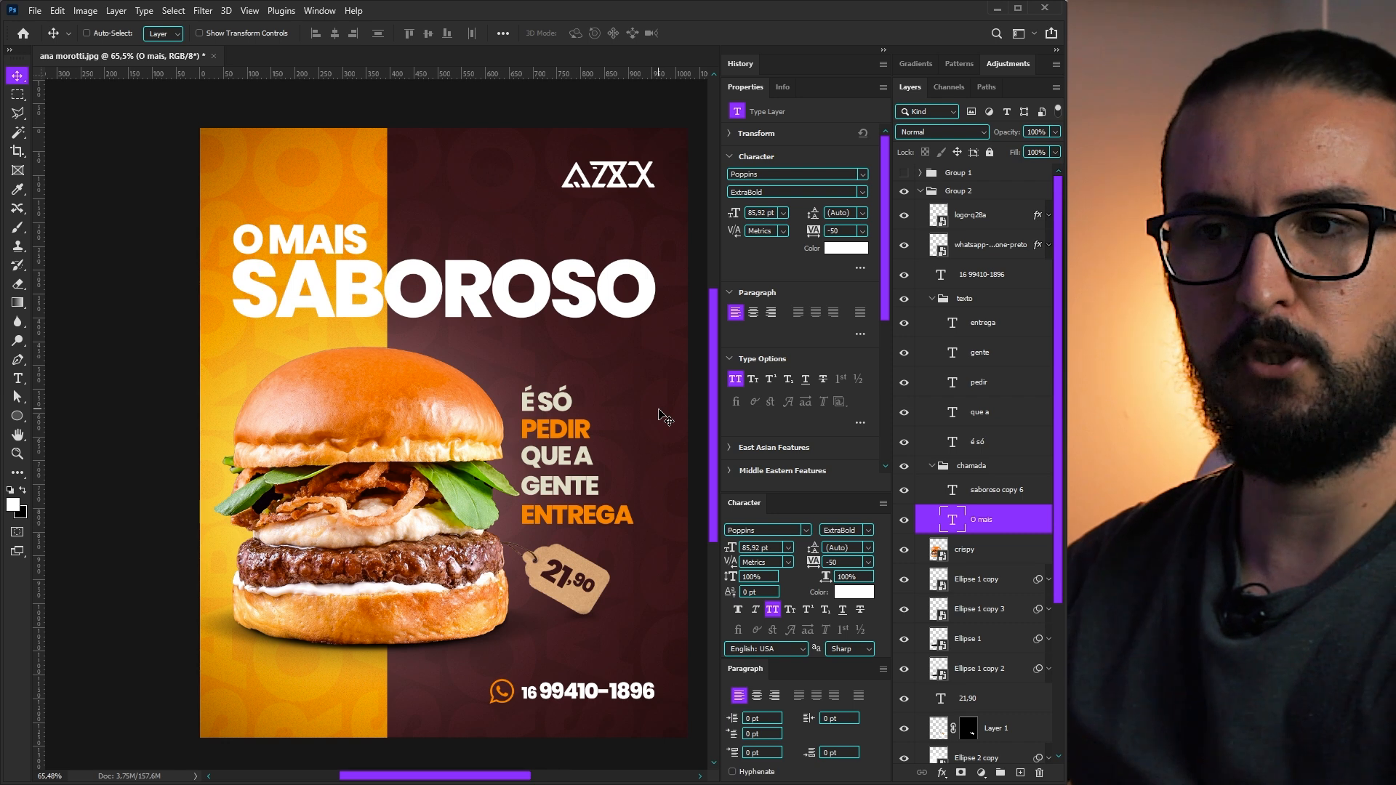
- Scale the texto slogan block up to about 81 pt, then collapse the texto and chamada groups
{"action": "left_click_drag", "start_coordinate": [625, 445], "coordinate": [628, 439]}
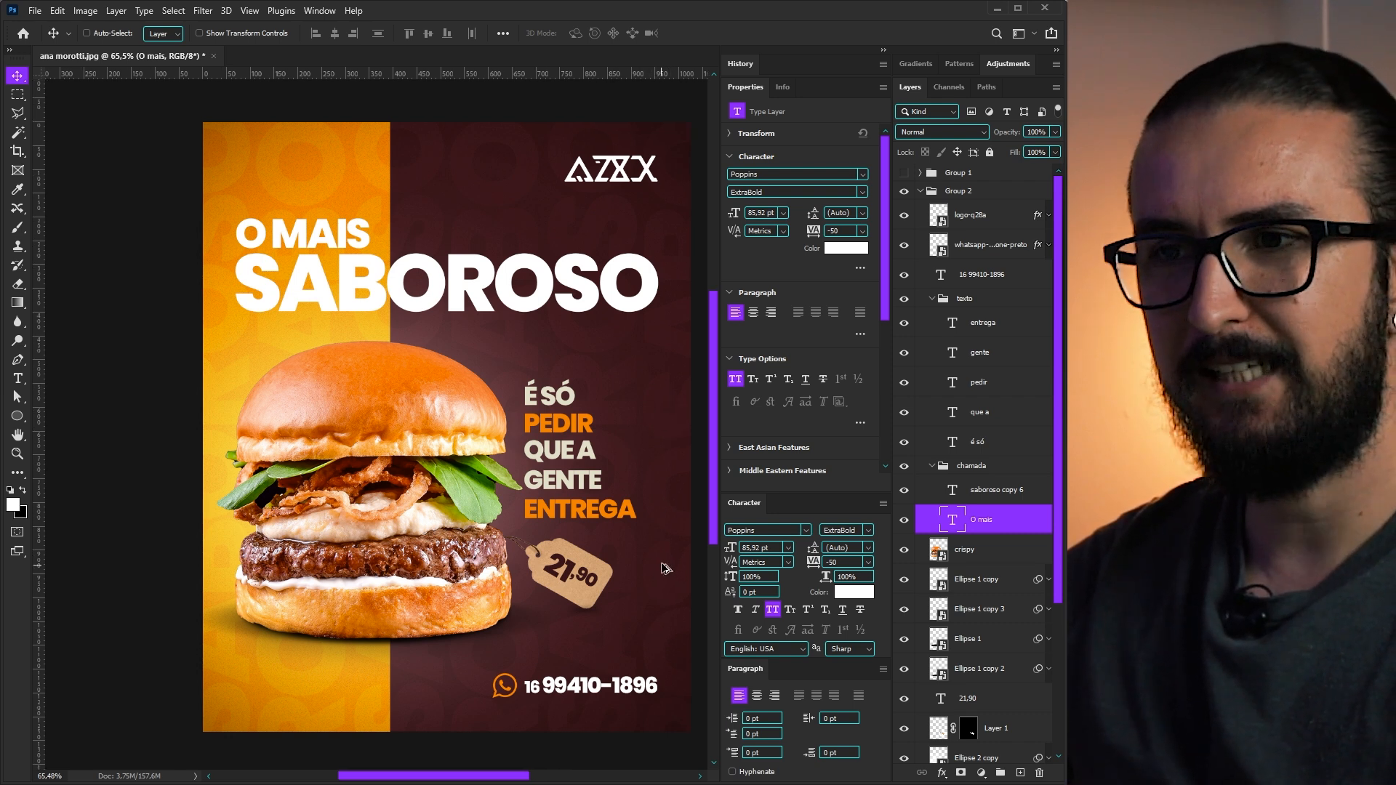
{"action": "scroll", "coordinate": [667, 561], "scroll_direction": "up", "scroll_amount": 2}
{"action": "scroll", "coordinate": [667, 560], "scroll_direction": "down", "scroll_amount": 4}
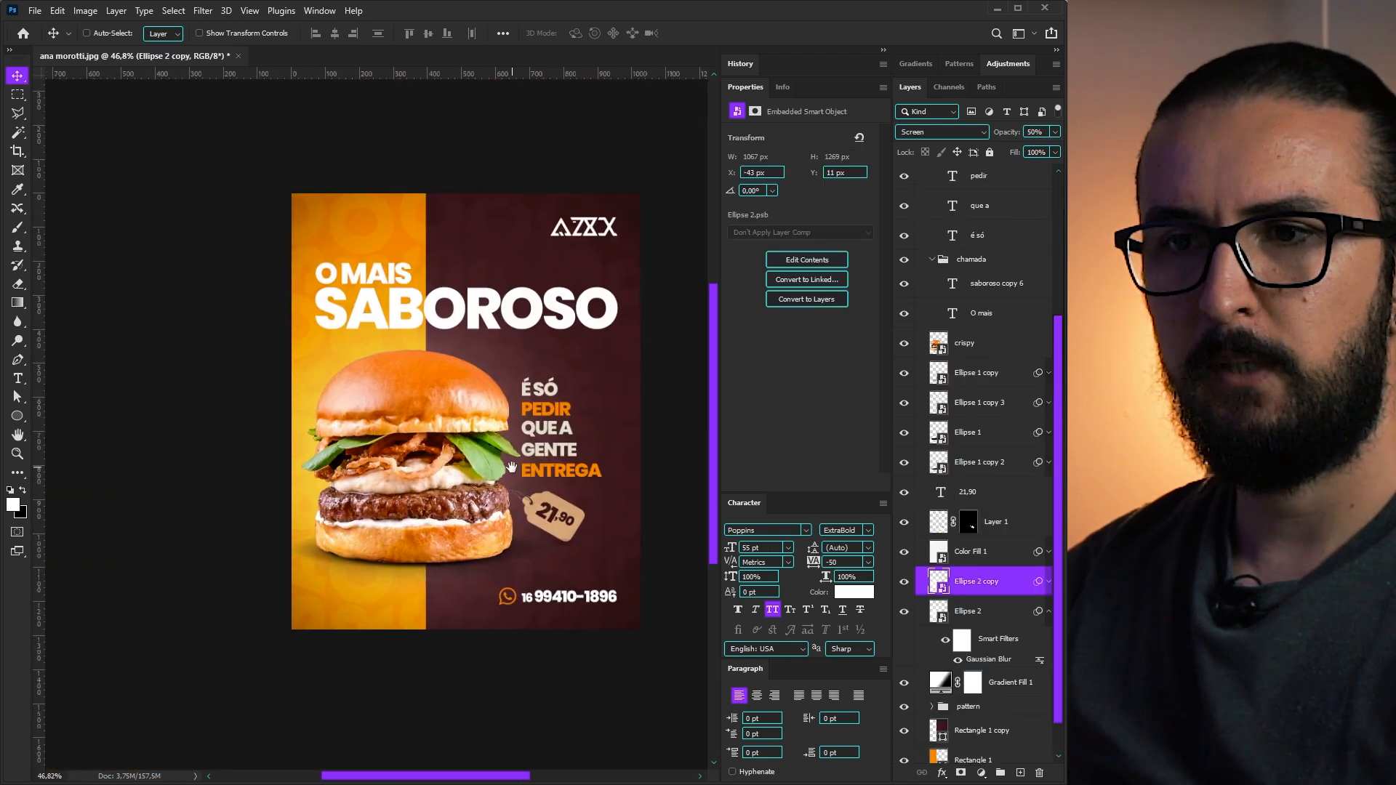
{"action": "scroll", "coordinate": [990, 522], "scroll_direction": "up", "scroll_amount": 5}
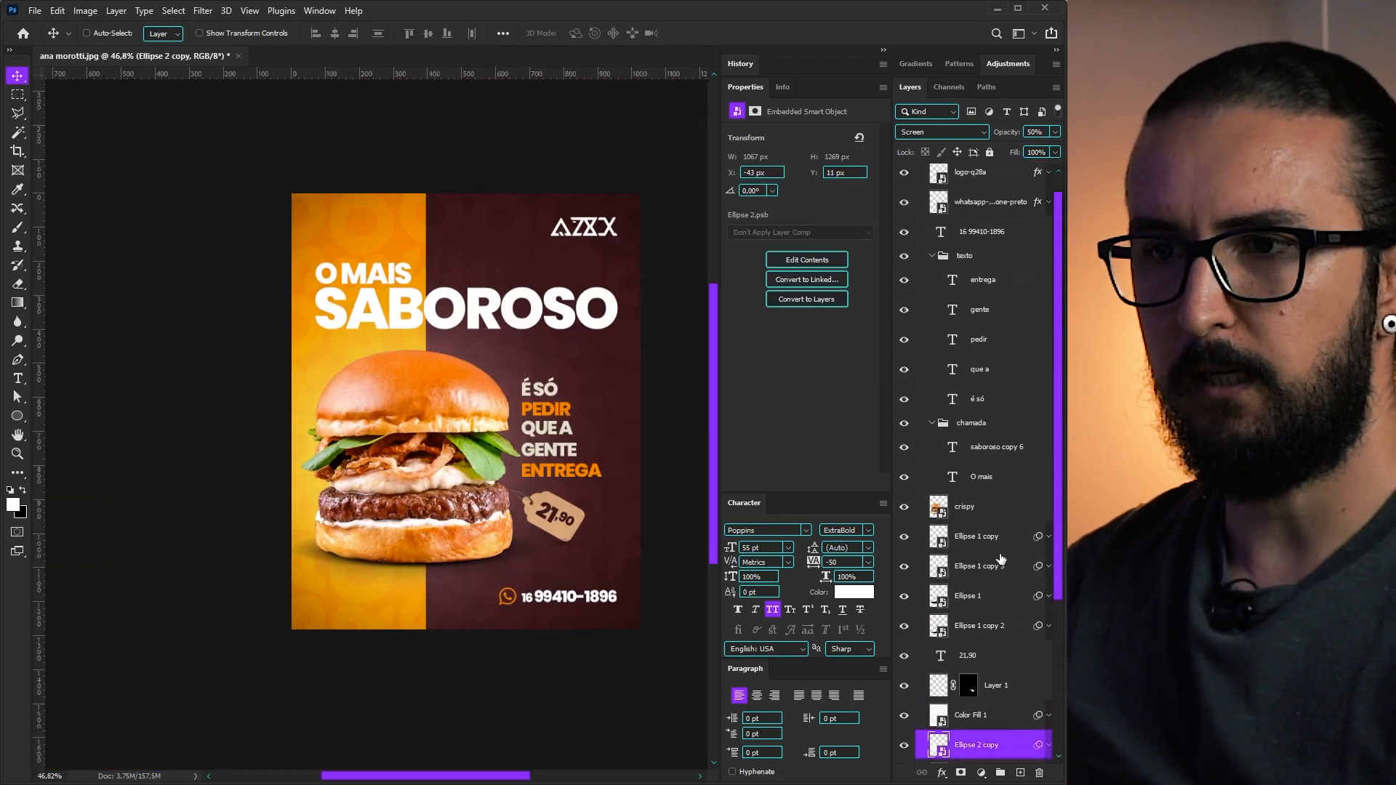
{"action": "left_click", "coordinate": [952, 300]}
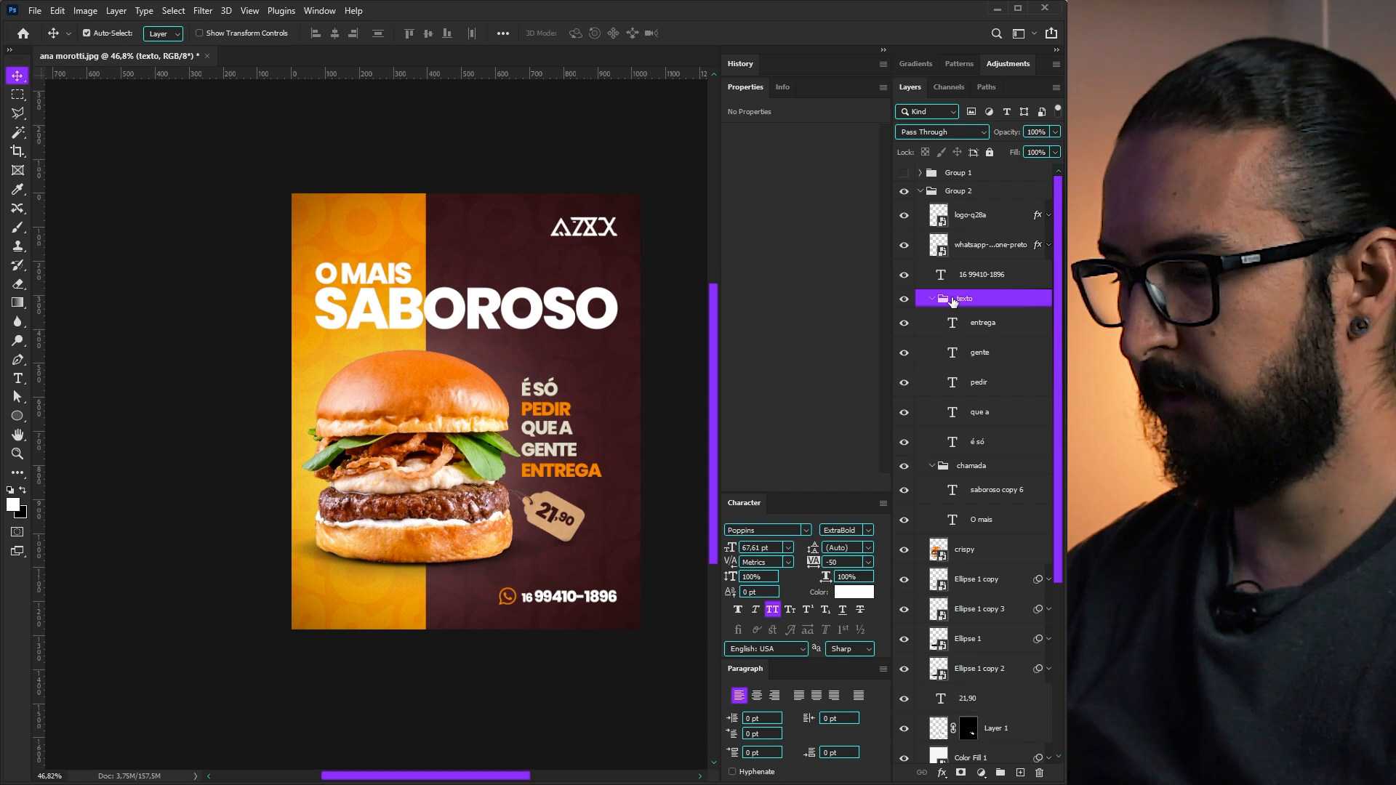
{"action": "key", "text": "ctrl+semicolon"}
{"action": "key", "text": "ctrl+t"}
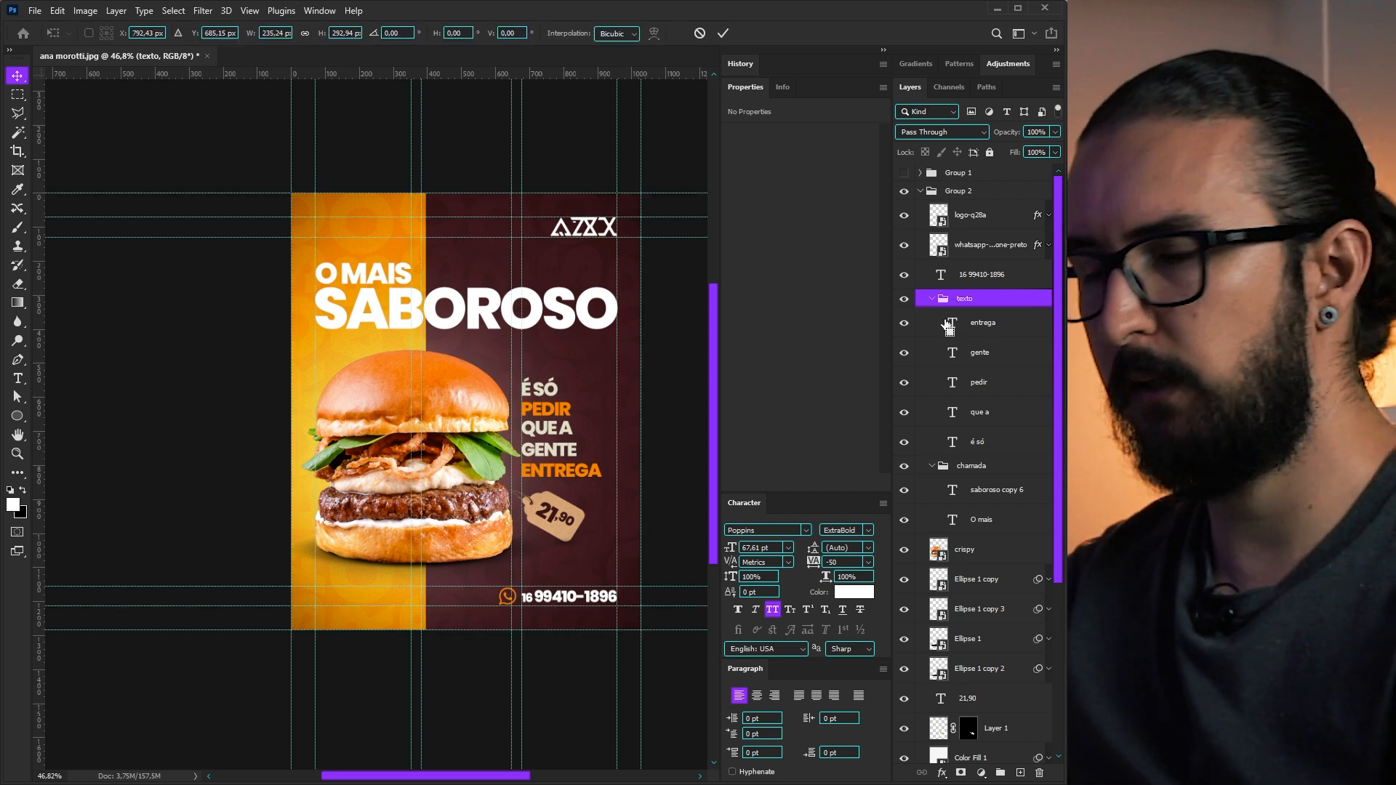
{"action": "left_click_drag", "start_coordinate": [602, 480], "coordinate": [617, 497]}
{"action": "key", "text": "Return"}
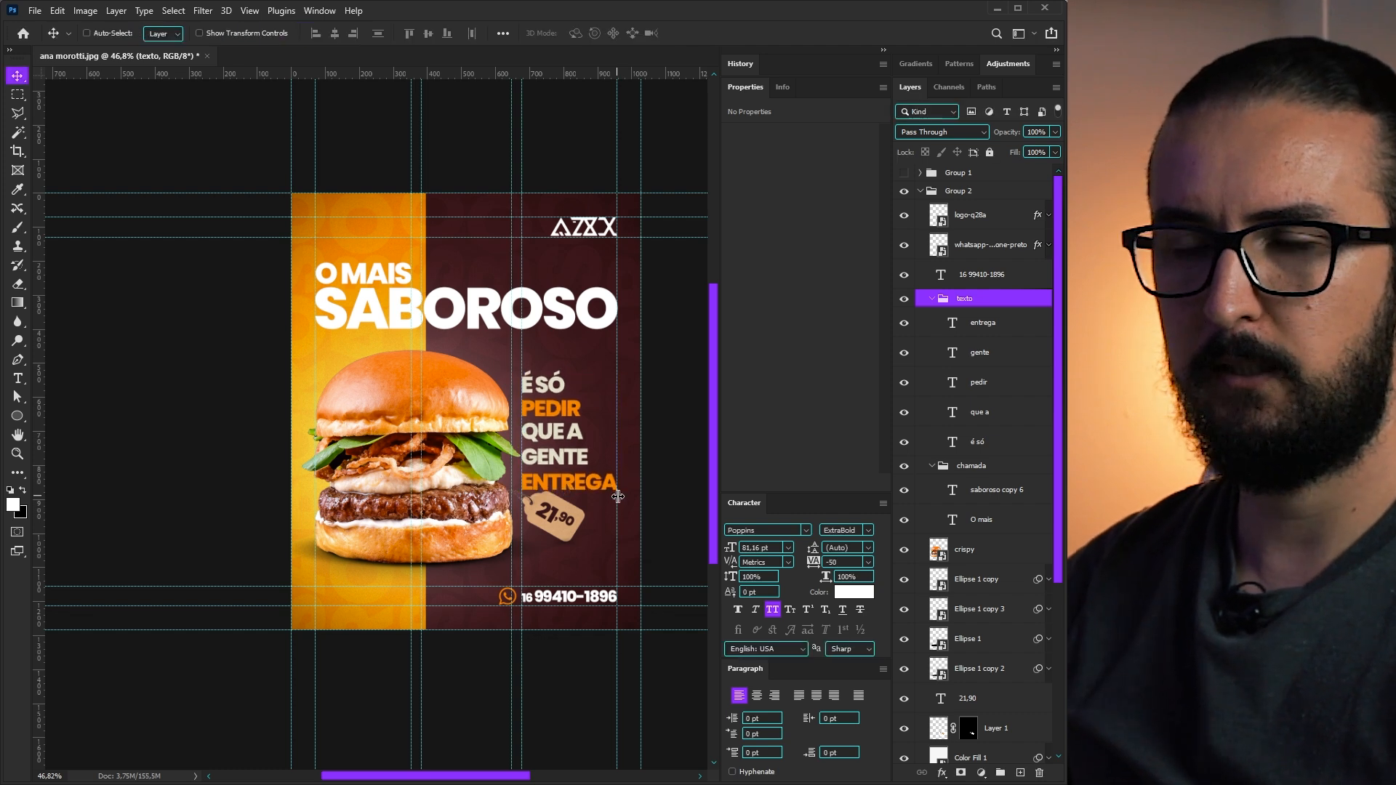
{"action": "left_click", "coordinate": [932, 298]}
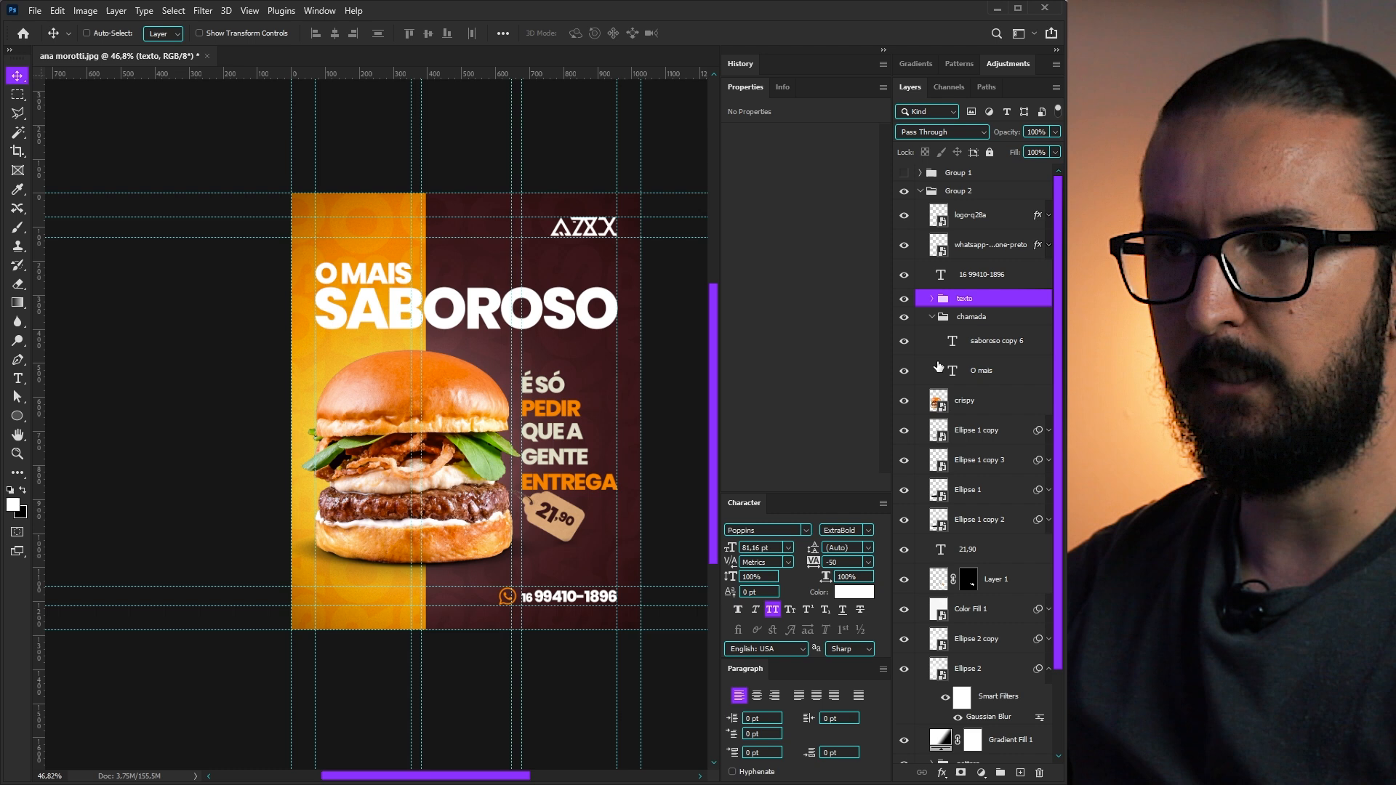
{"action": "left_click", "coordinate": [932, 317]}
- Select the 21,90 price text and tag shape, trial moving the tag lower, then undo it
{"action": "left_click", "coordinate": [974, 490]}
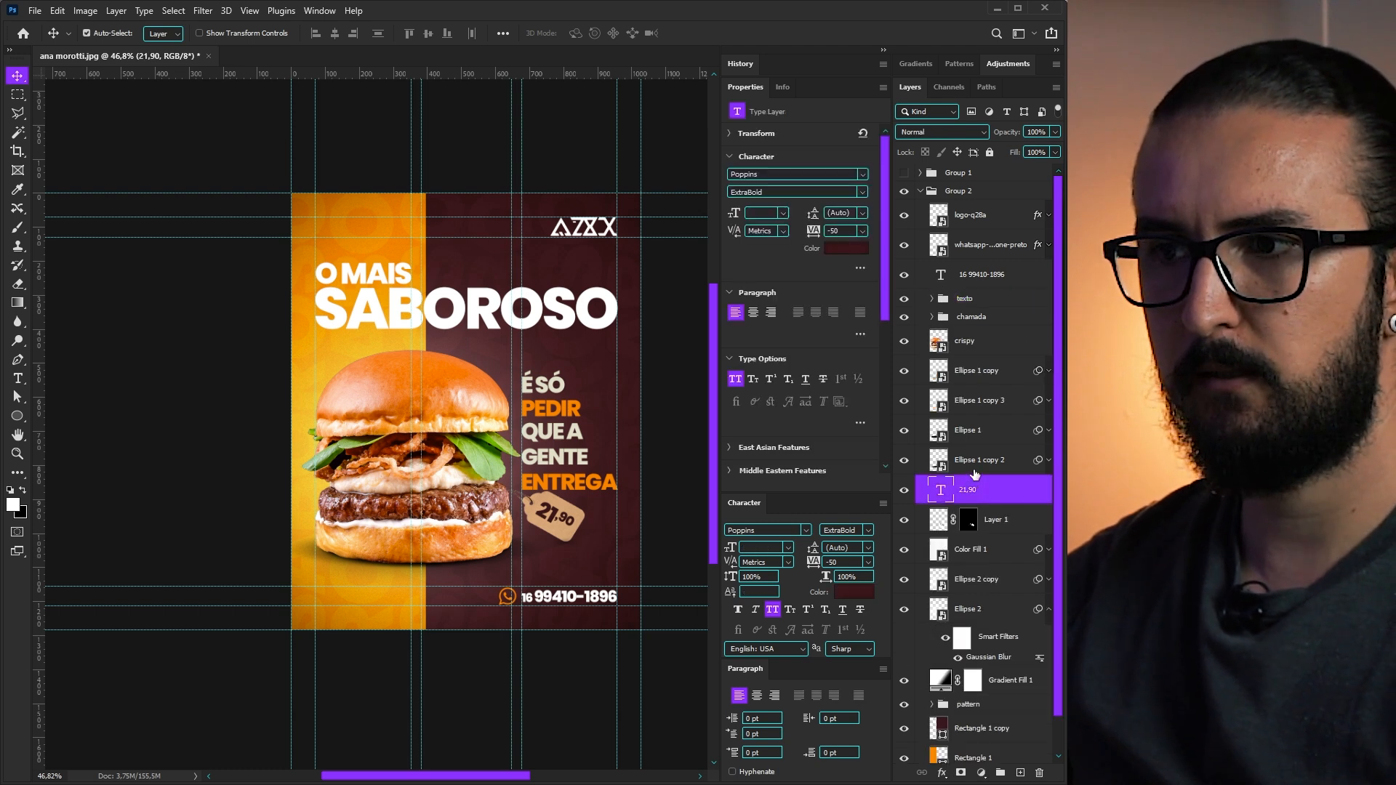
{"action": "left_click", "coordinate": [974, 520], "text": "shift"}
{"action": "left_click_drag", "start_coordinate": [574, 531], "coordinate": [573, 544]}
{"action": "left_click_drag", "start_coordinate": [573, 546], "coordinate": [547, 534]}
{"action": "key", "text": "ctrl+z"}
- Hide the guides and move the crispy layer above the chamada group
{"action": "key", "text": "ctrl+h"}
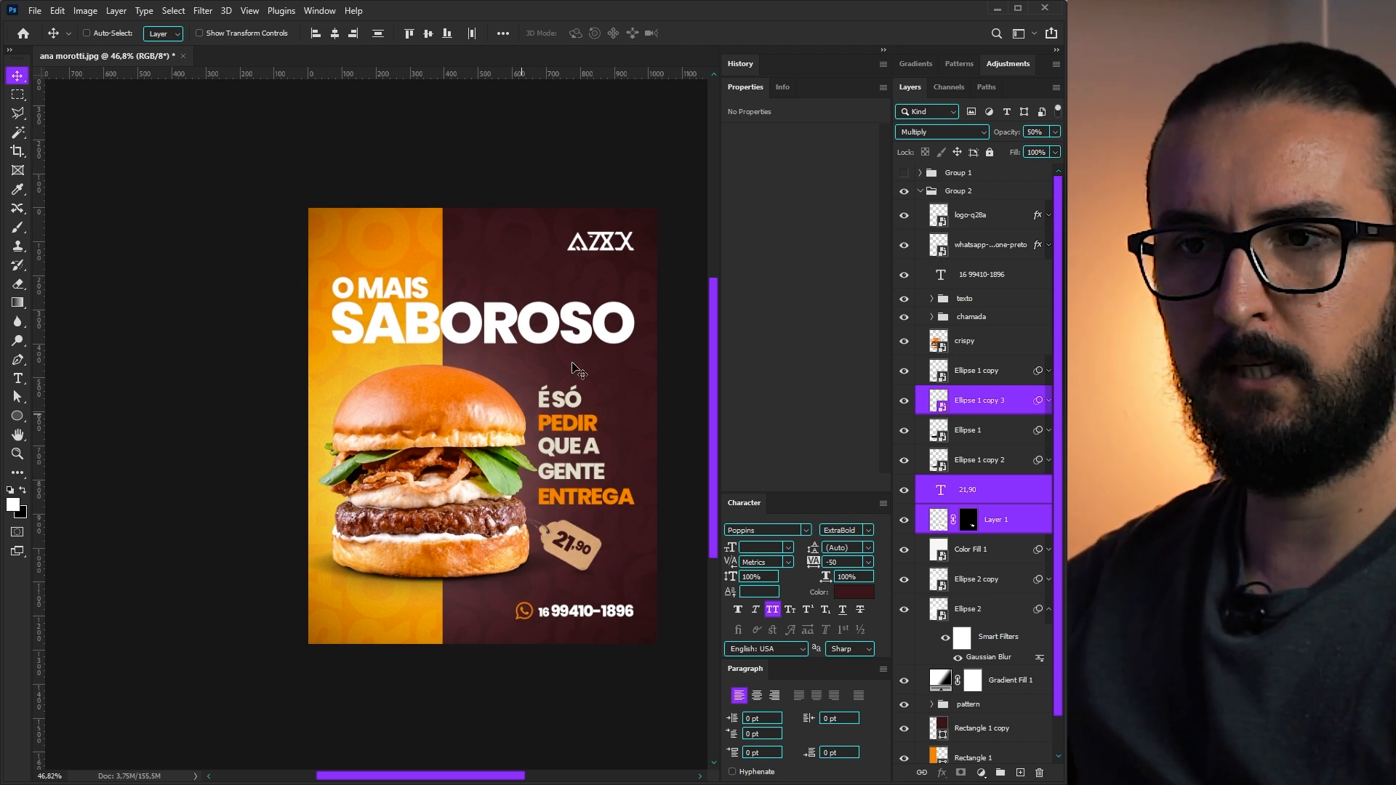
{"action": "left_click_drag", "start_coordinate": [573, 426], "coordinate": [572, 431]}
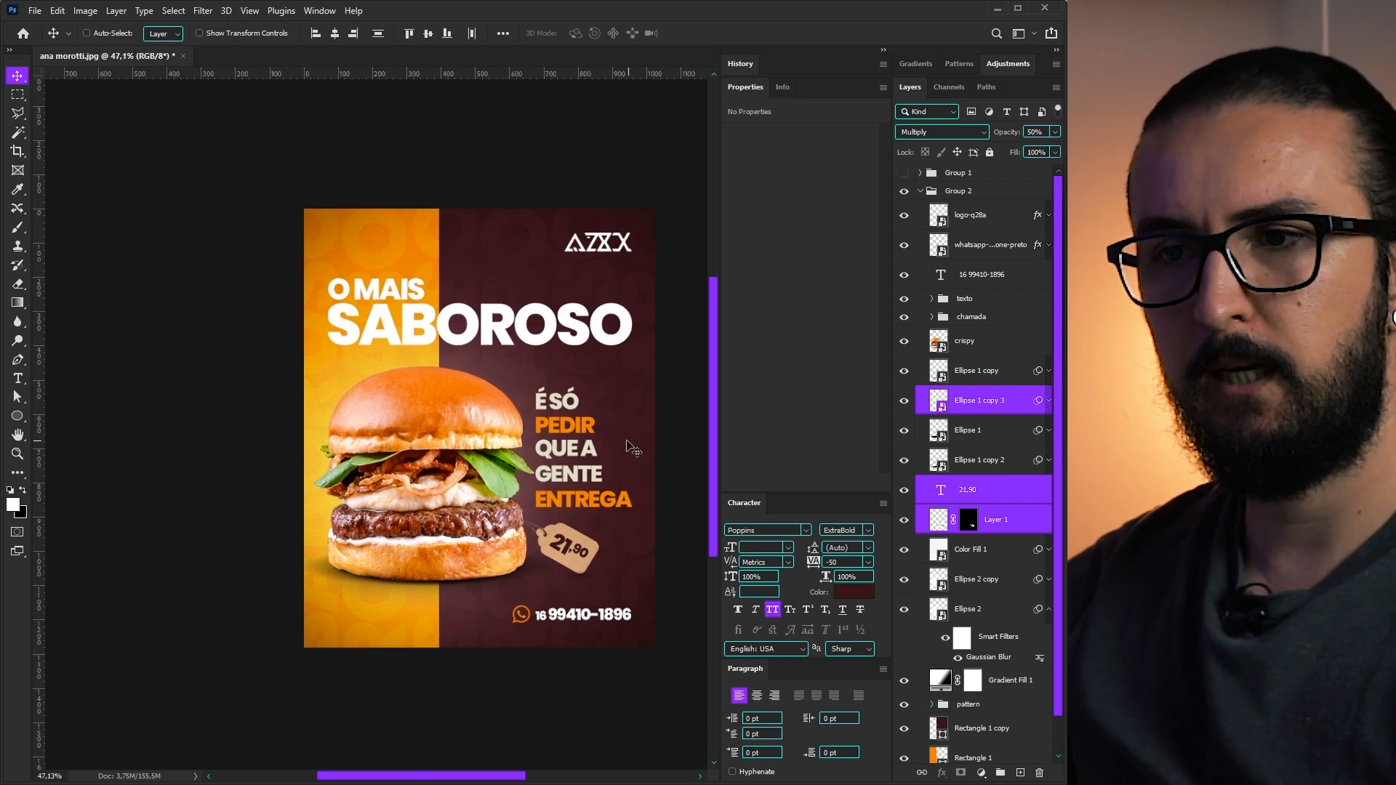
{"action": "left_click", "coordinate": [509, 519], "text": "ctrl"}
{"action": "left_click", "coordinate": [969, 320]}
{"action": "left_click_drag", "start_coordinate": [947, 338], "coordinate": [949, 320]}
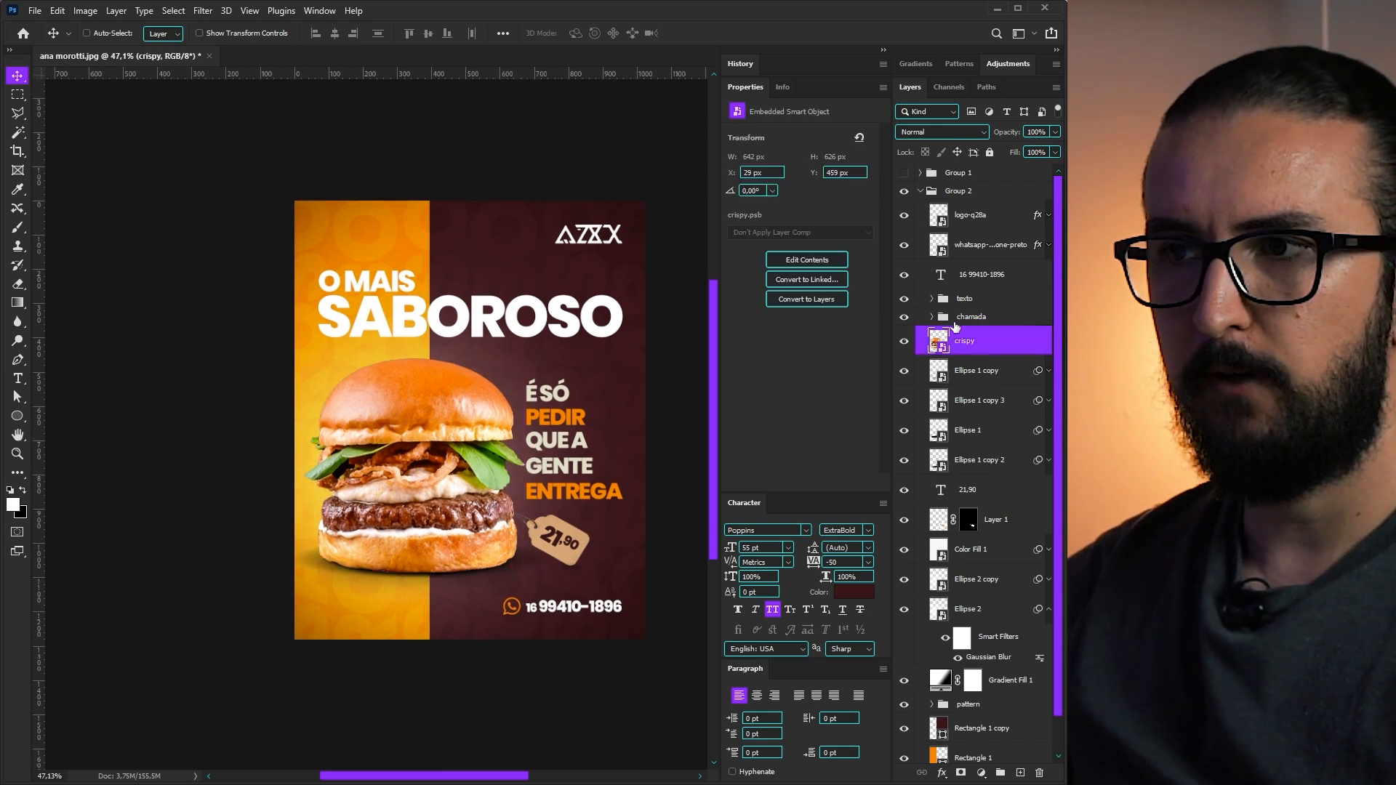
- Select the burger with its Ellipse 1 shadow layers, trial moving them up, then undo
{"action": "left_click", "coordinate": [974, 371], "text": "ctrl"}
{"action": "left_click", "coordinate": [967, 404], "text": "ctrl"}
{"action": "left_click", "coordinate": [967, 433], "text": "ctrl"}
{"action": "left_click", "coordinate": [967, 462], "text": "ctrl"}
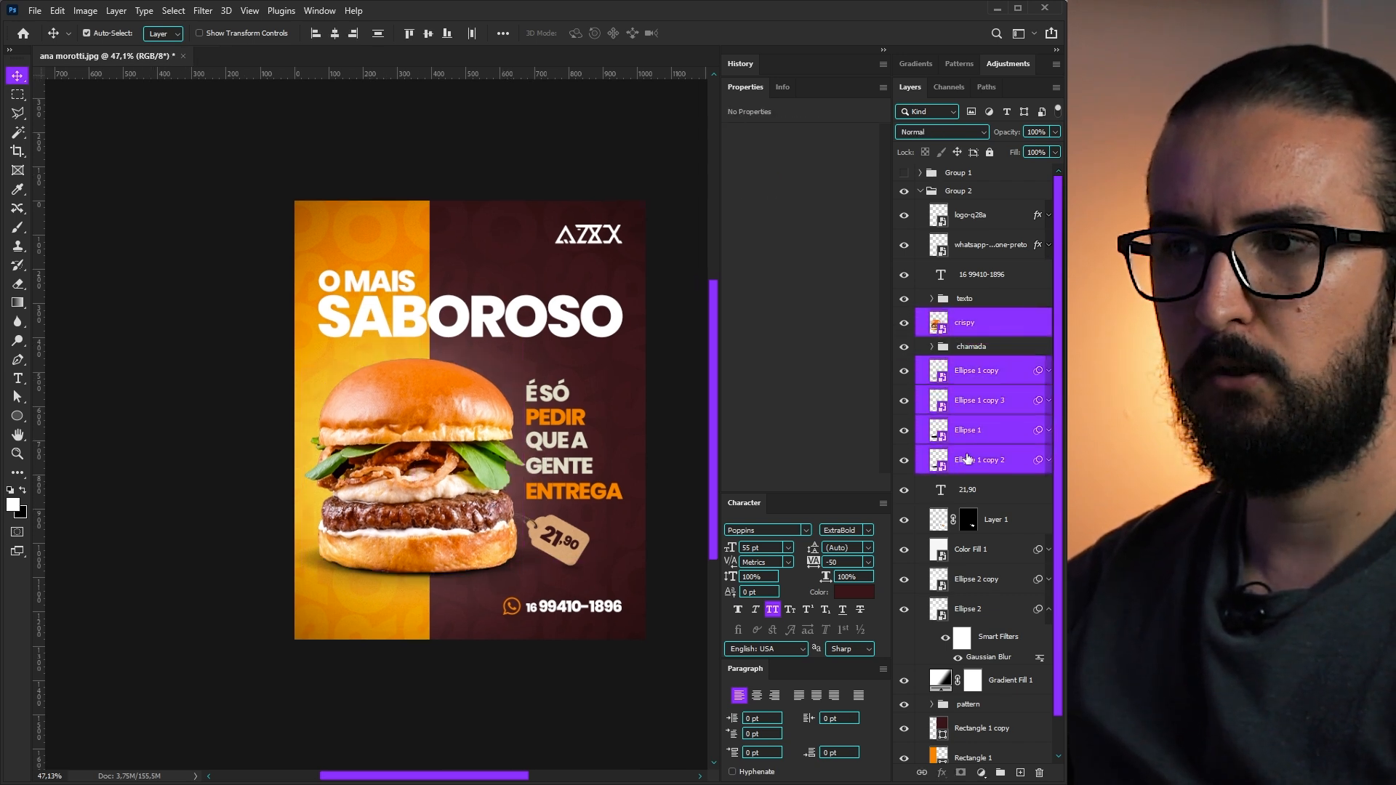
{"action": "left_click", "coordinate": [978, 405], "text": "ctrl"}
{"action": "left_click_drag", "start_coordinate": [535, 465], "coordinate": [534, 441]}
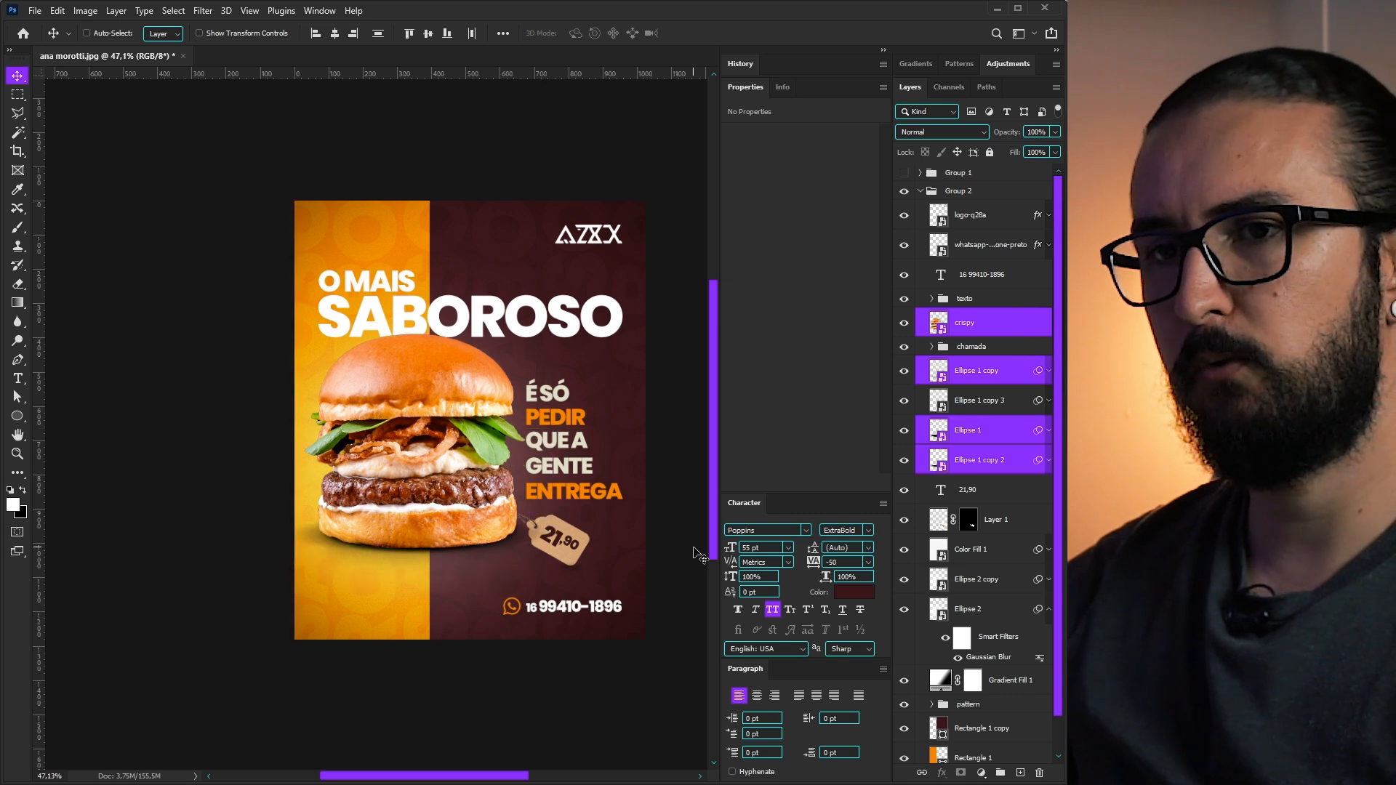
{"action": "key", "text": "ctrl+z"}
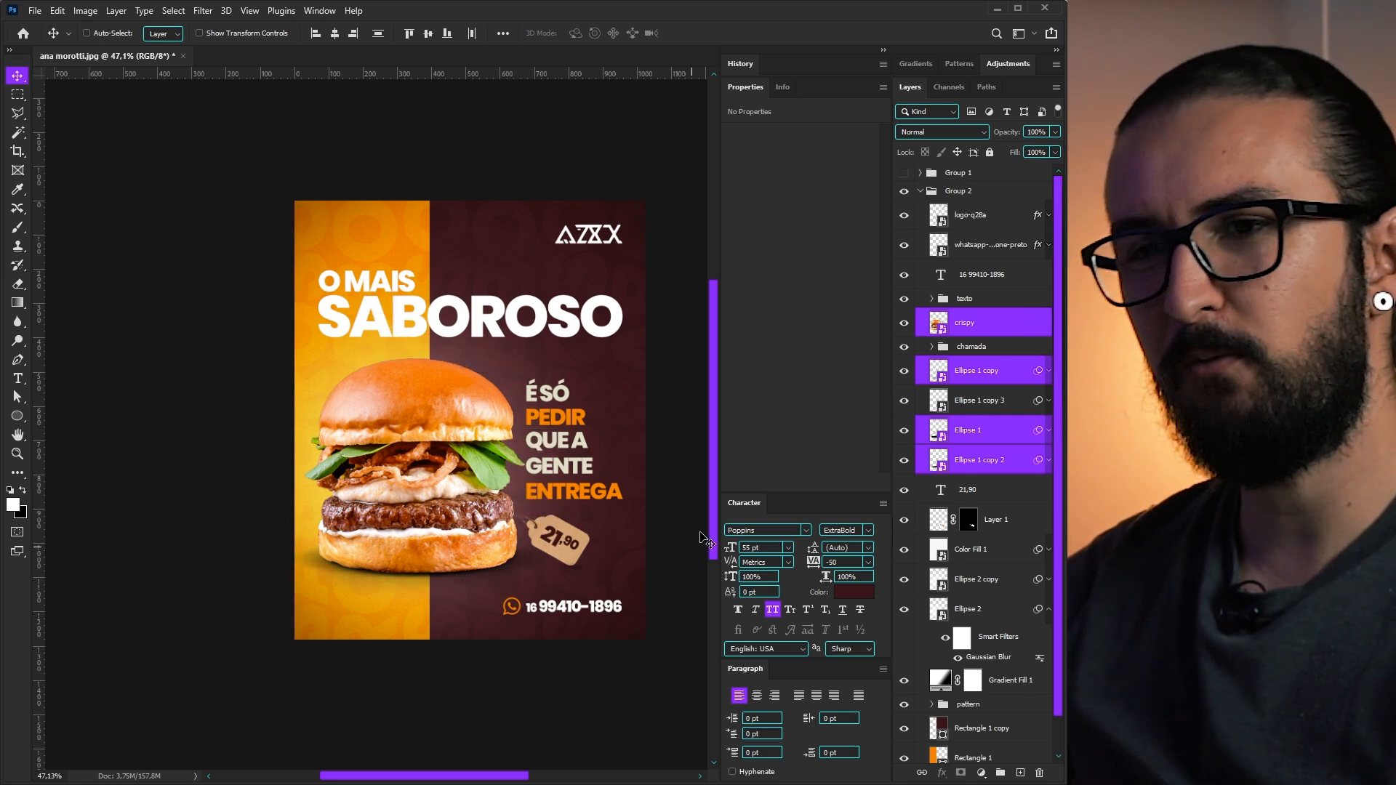
- Toggle the guides and check the spacing around the SABOROSO text
{"action": "key", "text": "ctrl+semicolon"}
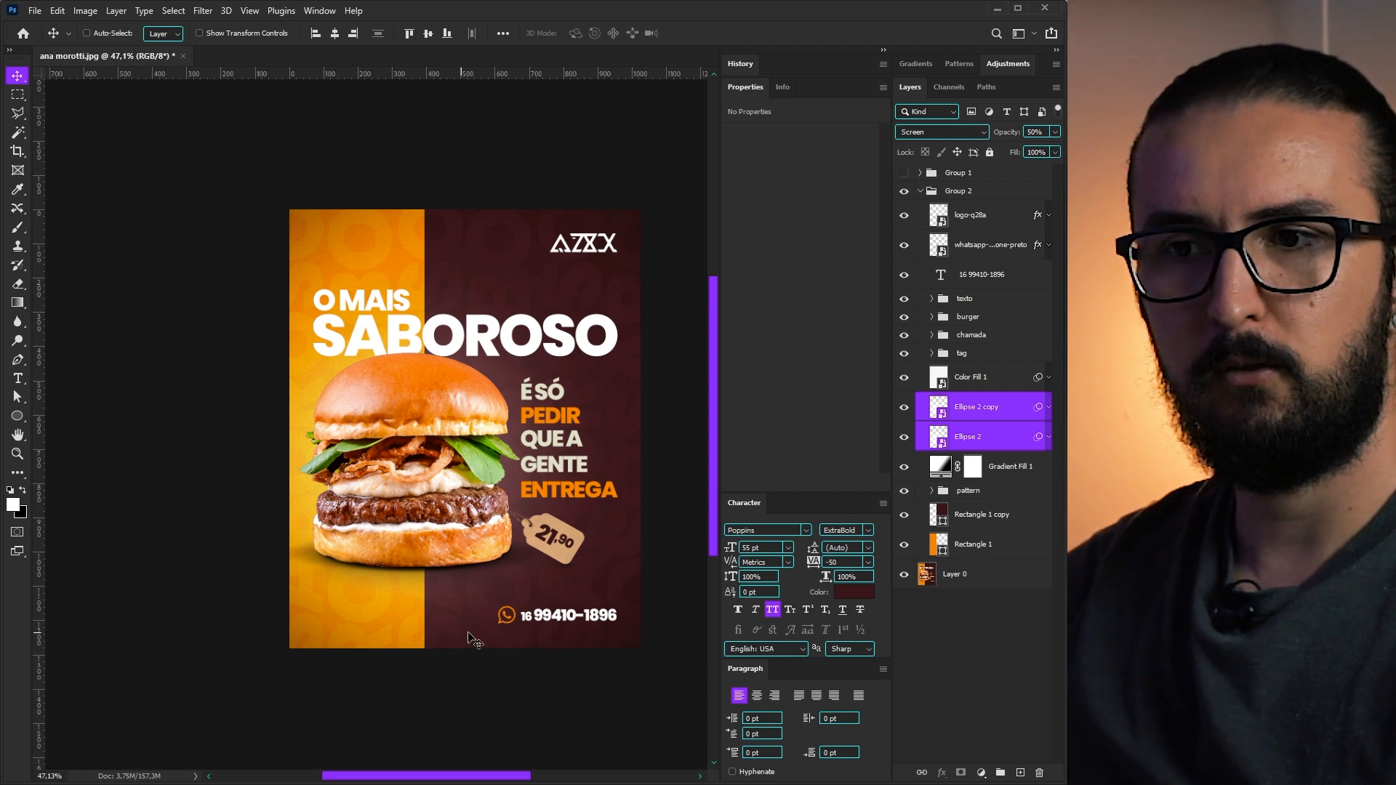
{"action": "key", "text": "ctrl"}
{"action": "key", "text": "ctrl+semicolon"}
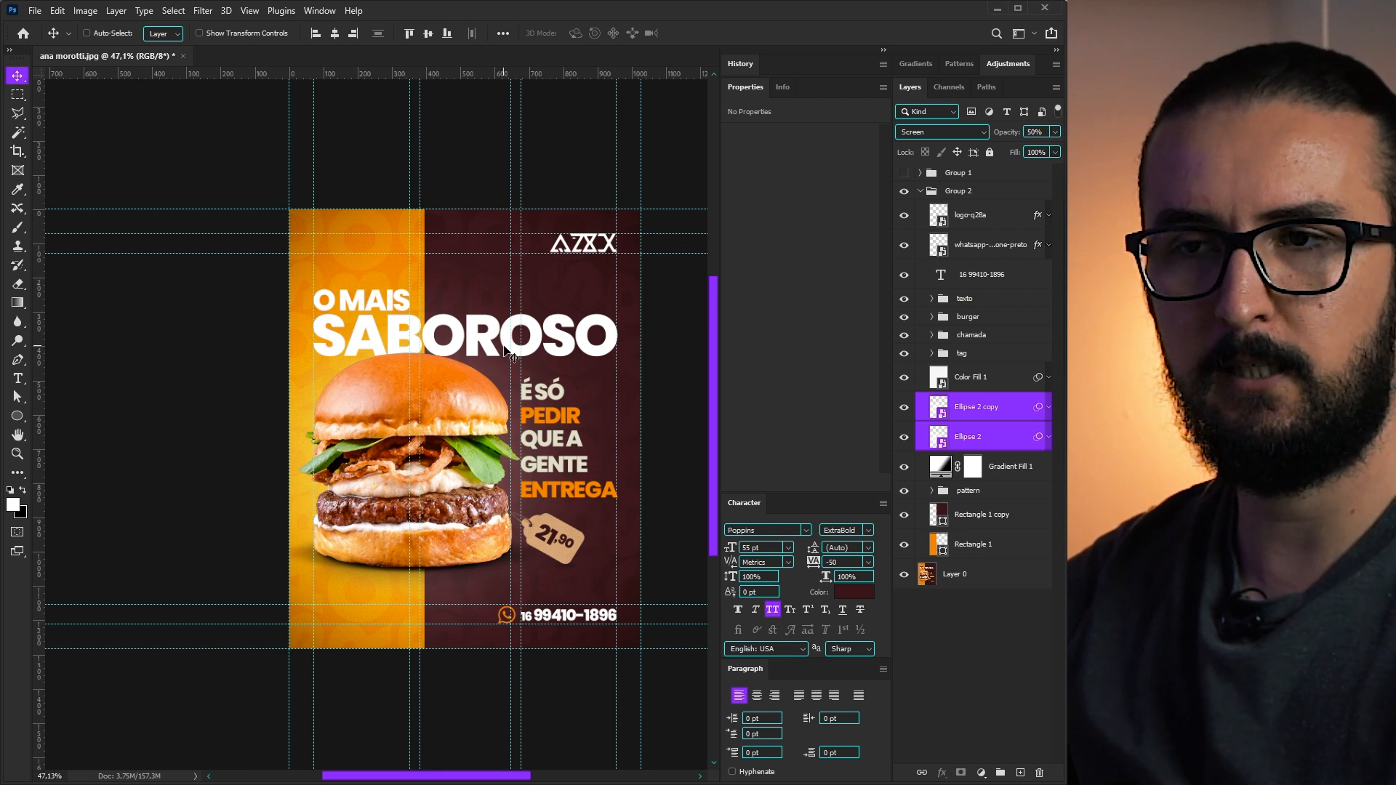
{"action": "key", "text": "ctrl"}
{"action": "key", "text": "ctrl+semicolon"}
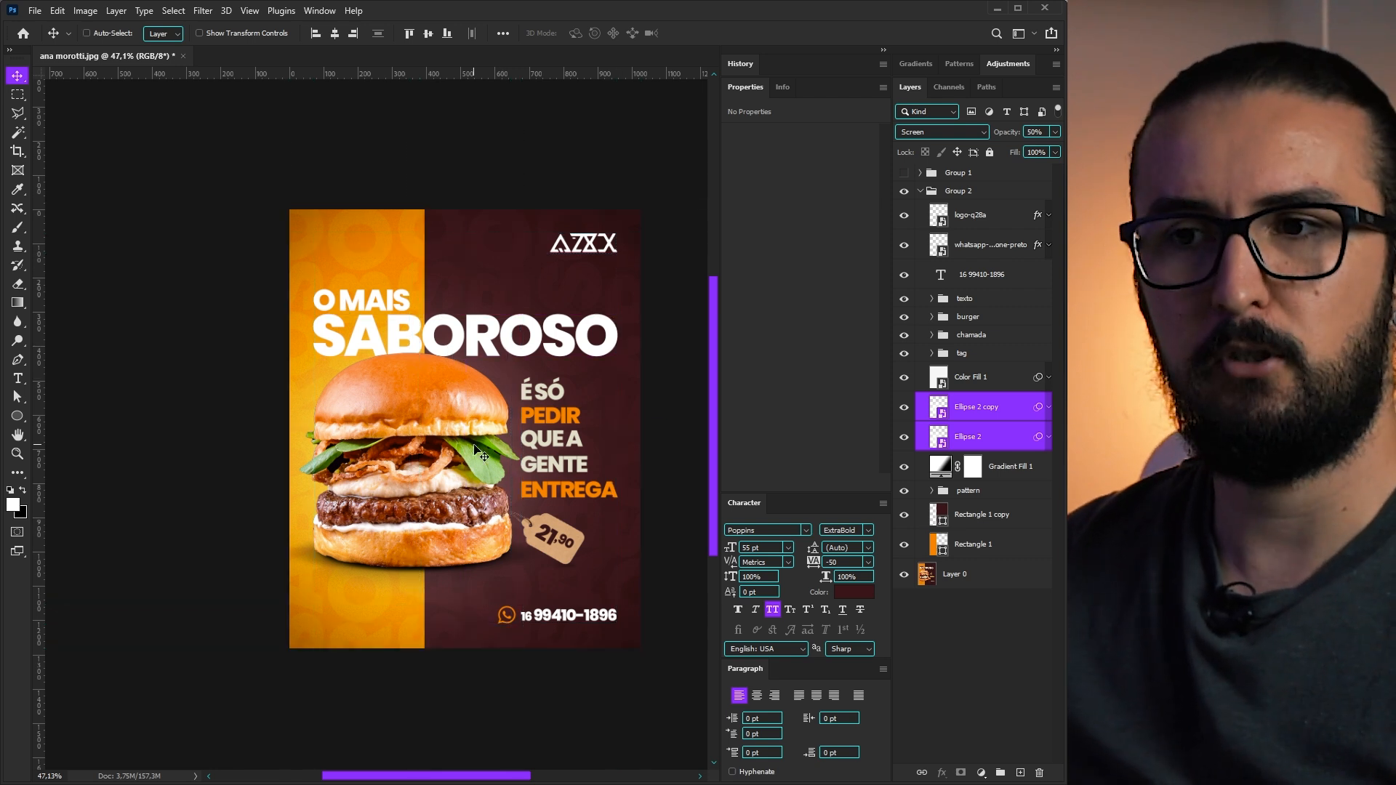